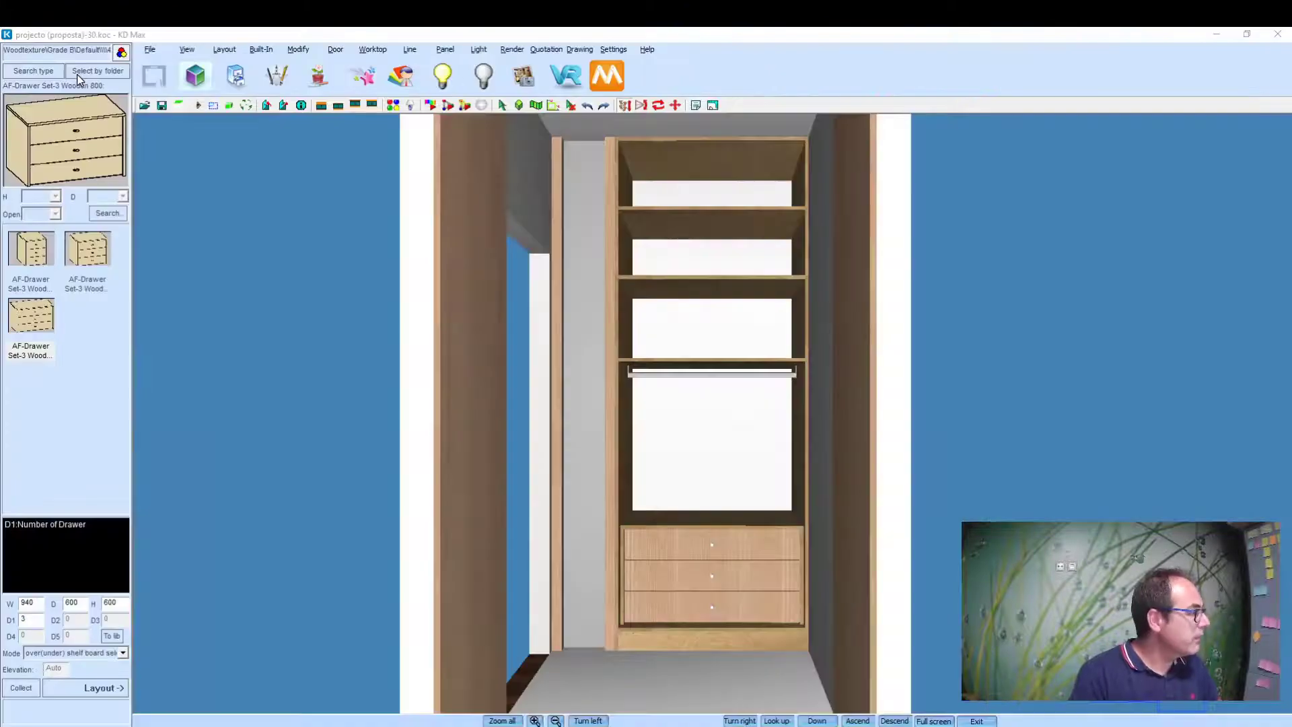
# Step: Navigate the catalogue to 15 Home Furniture > 03 Bedroom Products > 10 Clothes
pyautogui.click(79, 76)
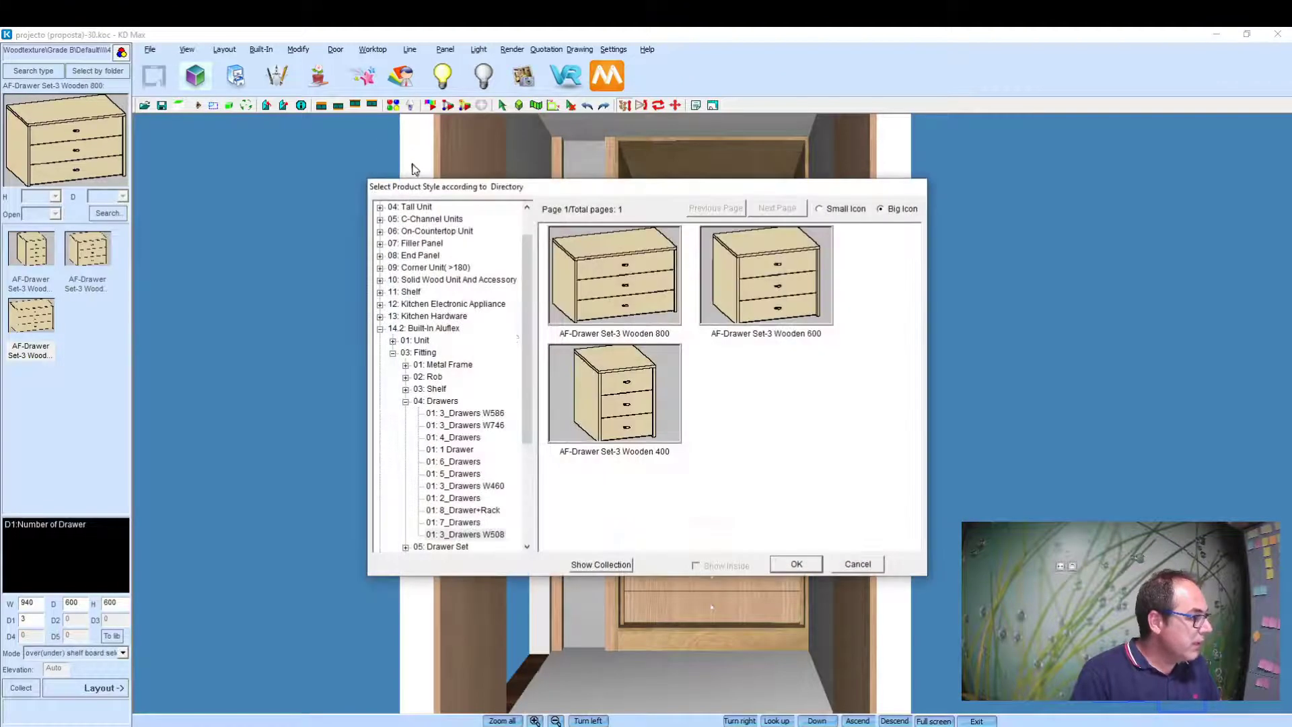
pyautogui.click(381, 329)
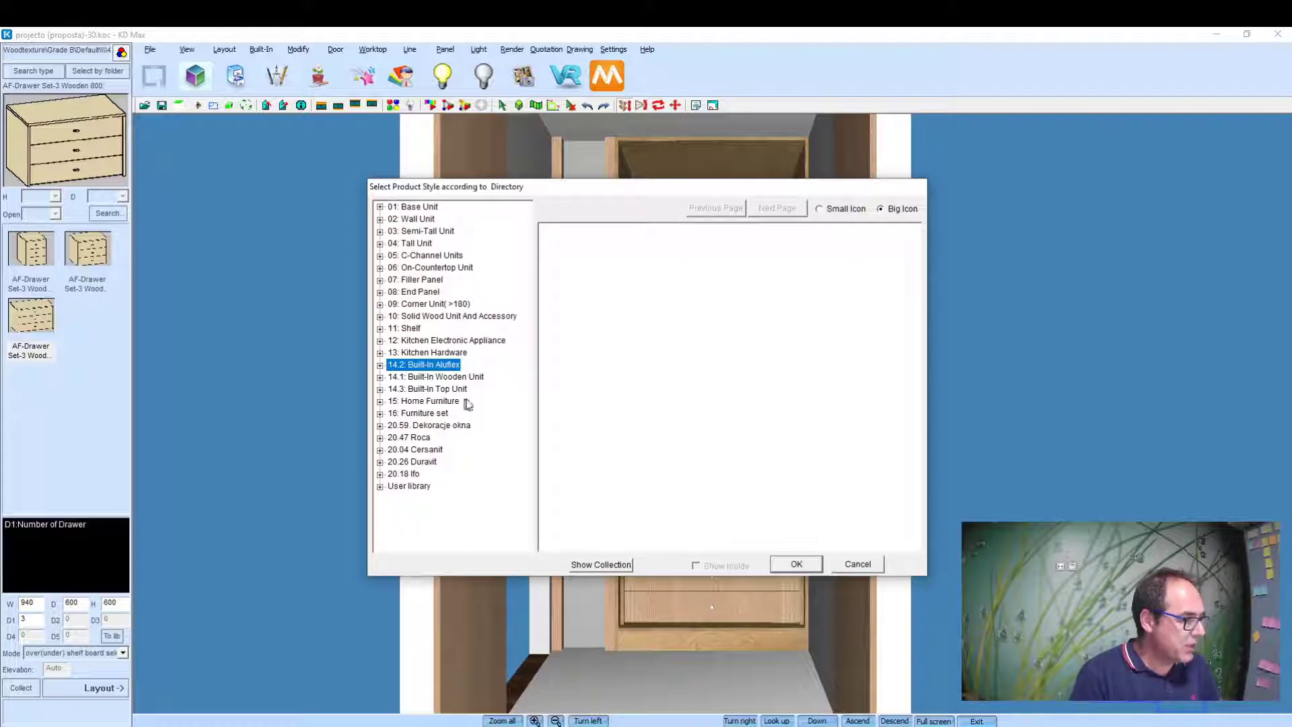
pyautogui.click(381, 401)
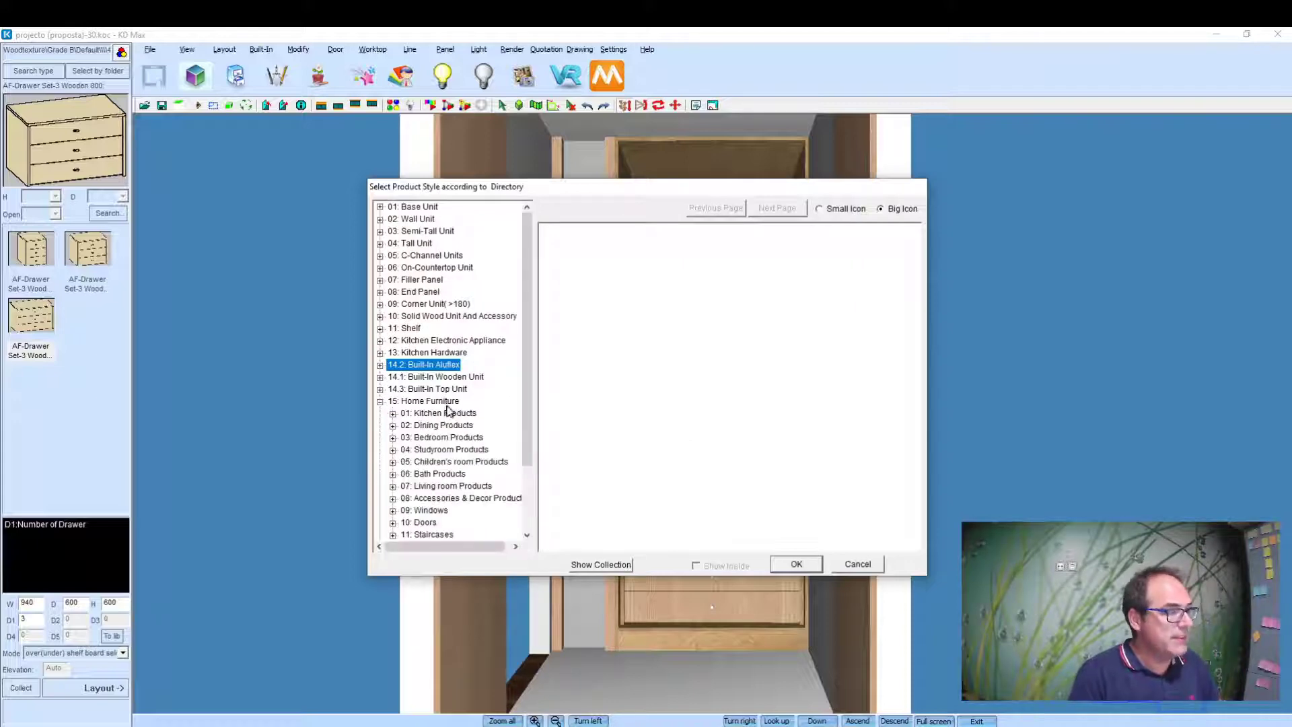
pyautogui.click(423, 403)
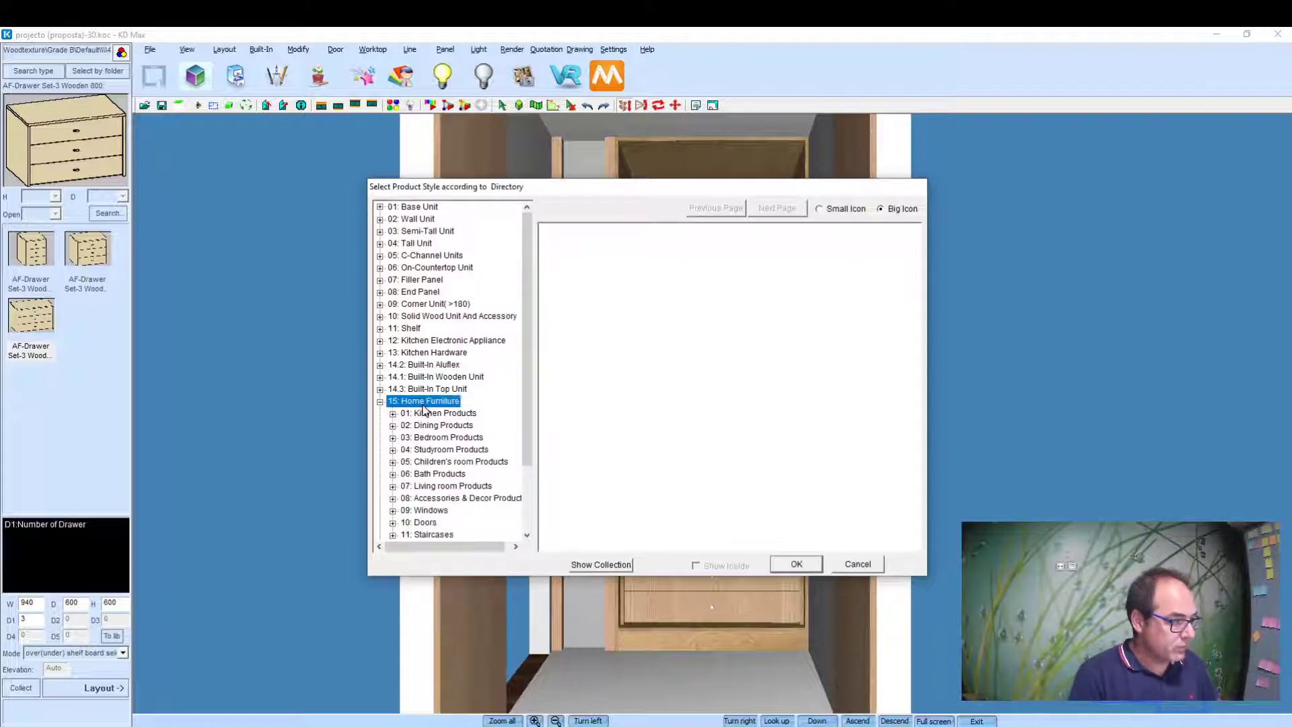
pyautogui.click(393, 438)
pyautogui.scroll(-3, 457, 412)
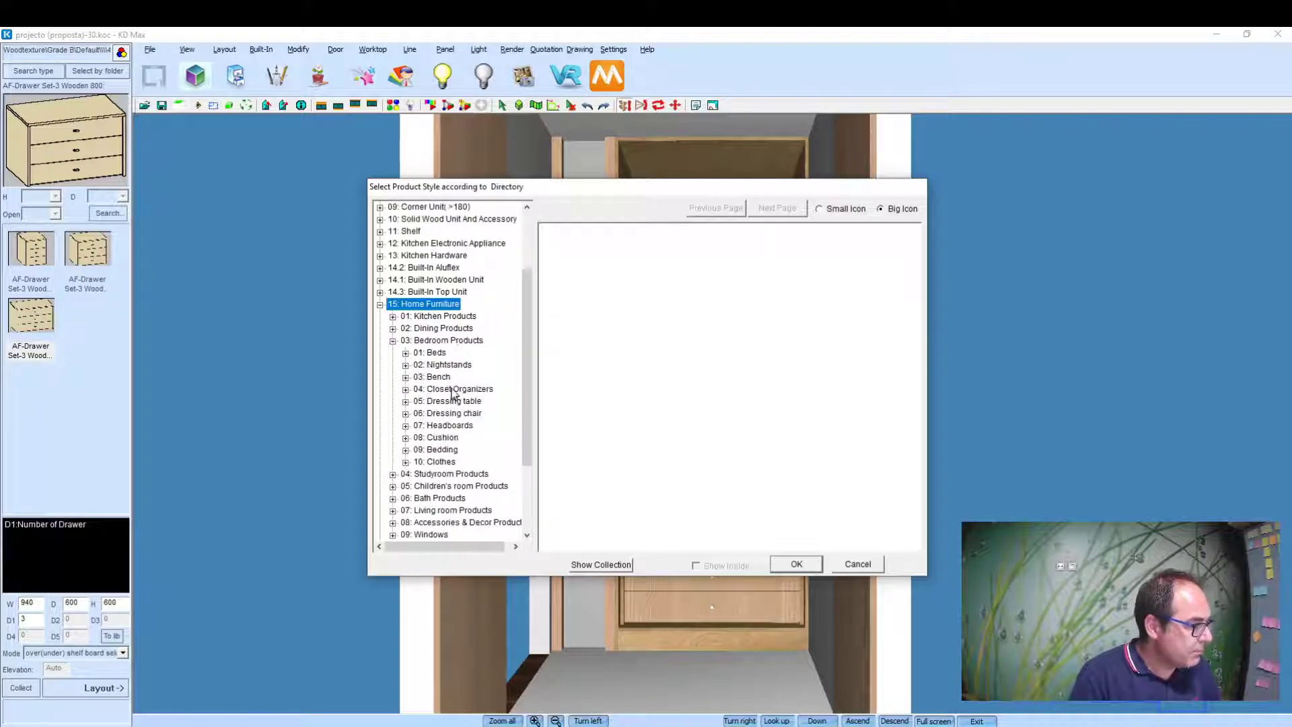
pyautogui.click(429, 342)
pyautogui.click(431, 366)
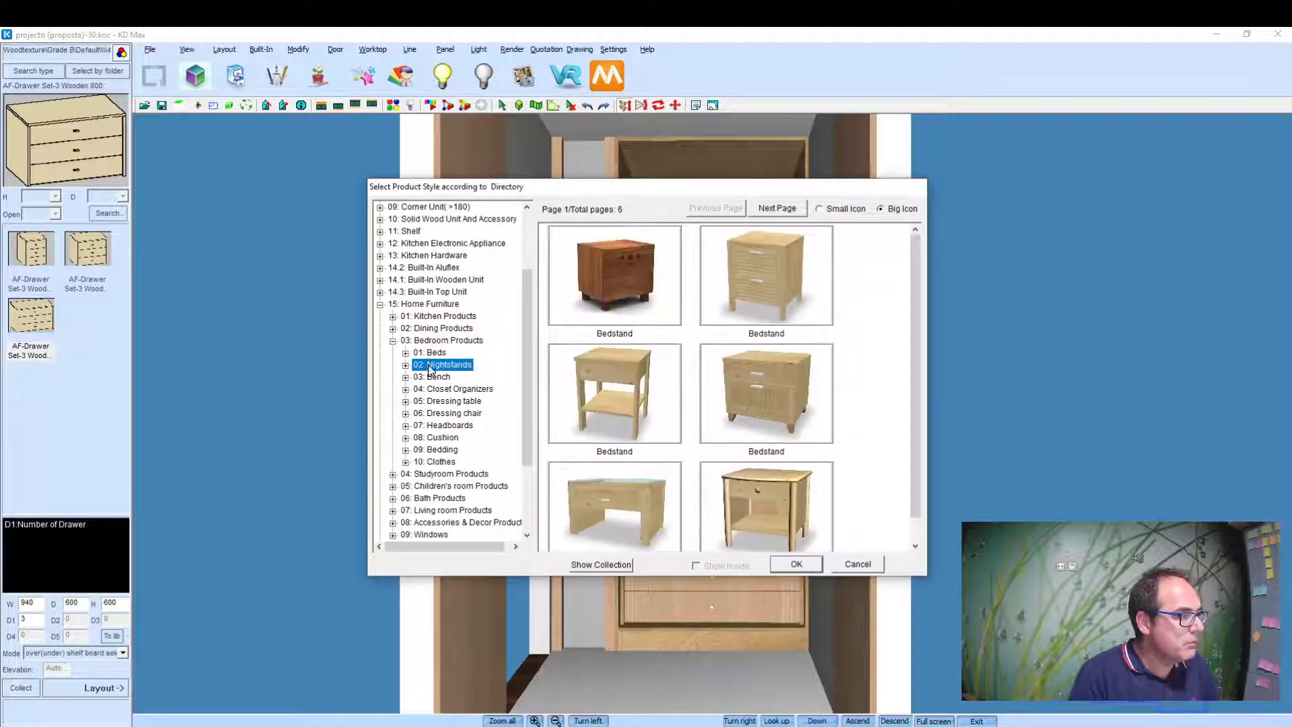
pyautogui.click(441, 389)
pyautogui.click(442, 414)
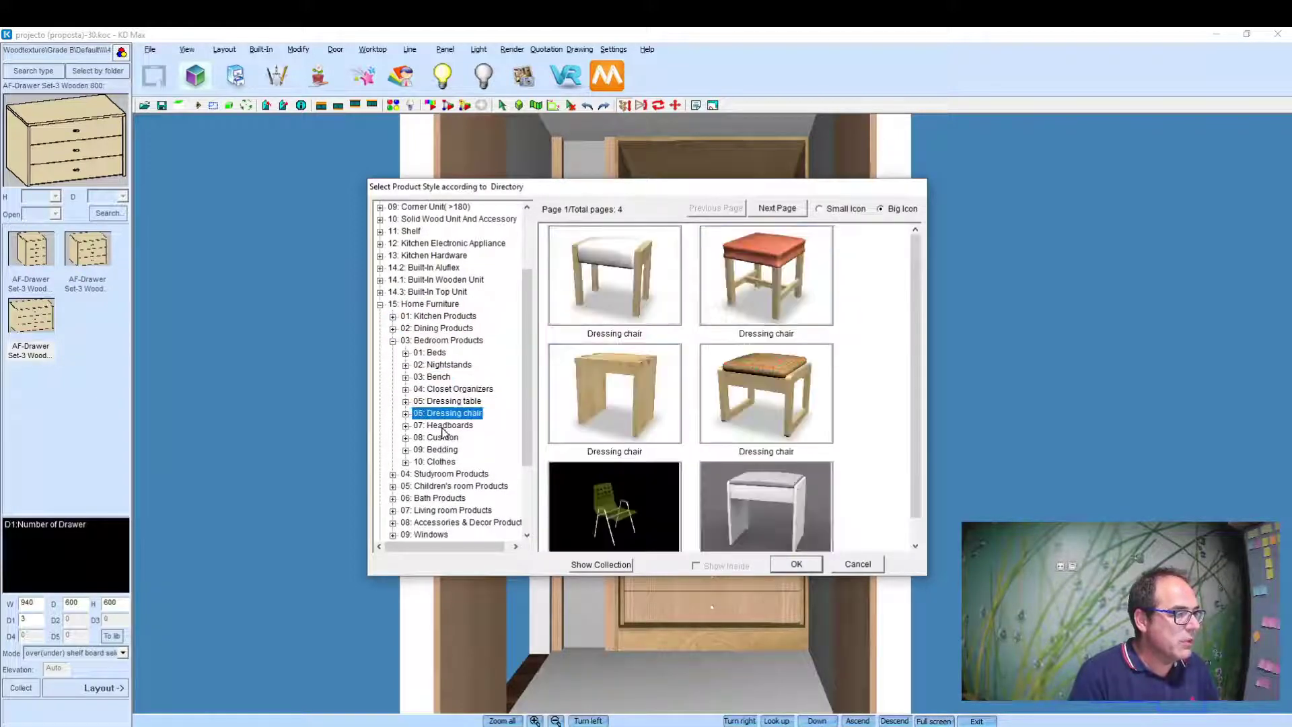
pyautogui.click(443, 450)
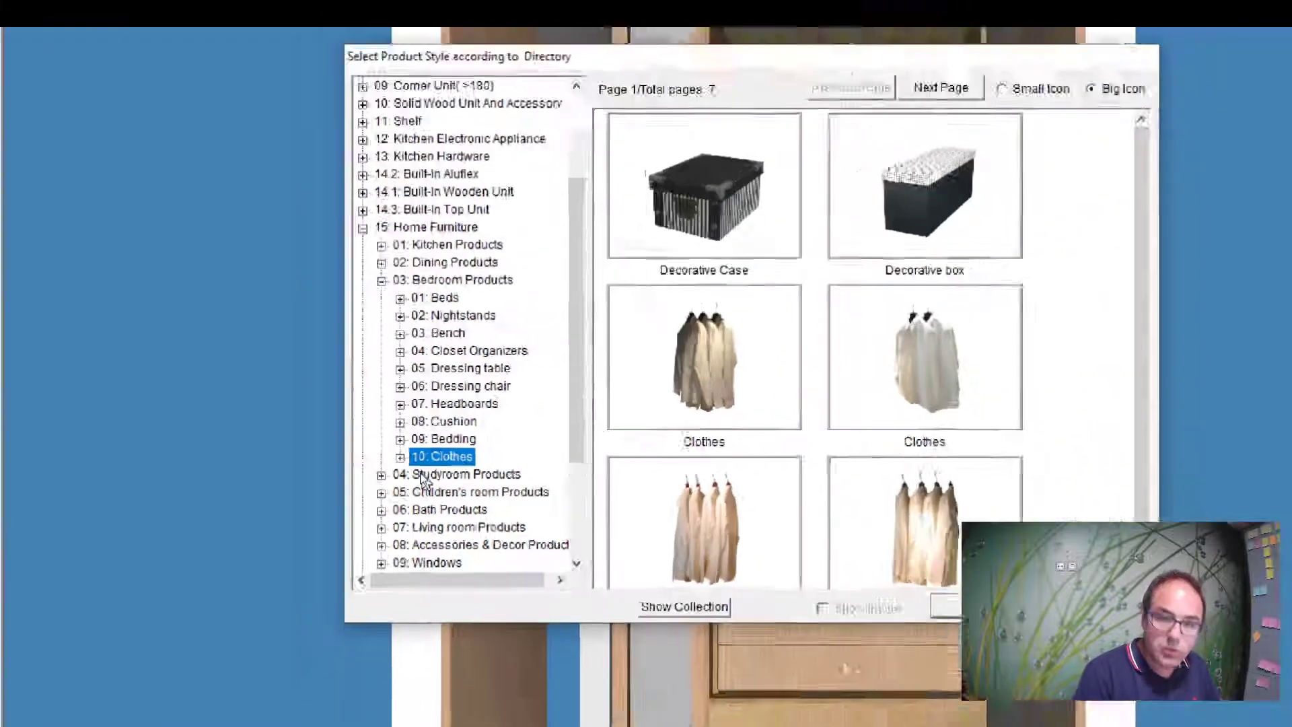
# Step: Page through the Clothes products to the Clothes set and load it into the library
pyautogui.scroll(-1, 744, 418)
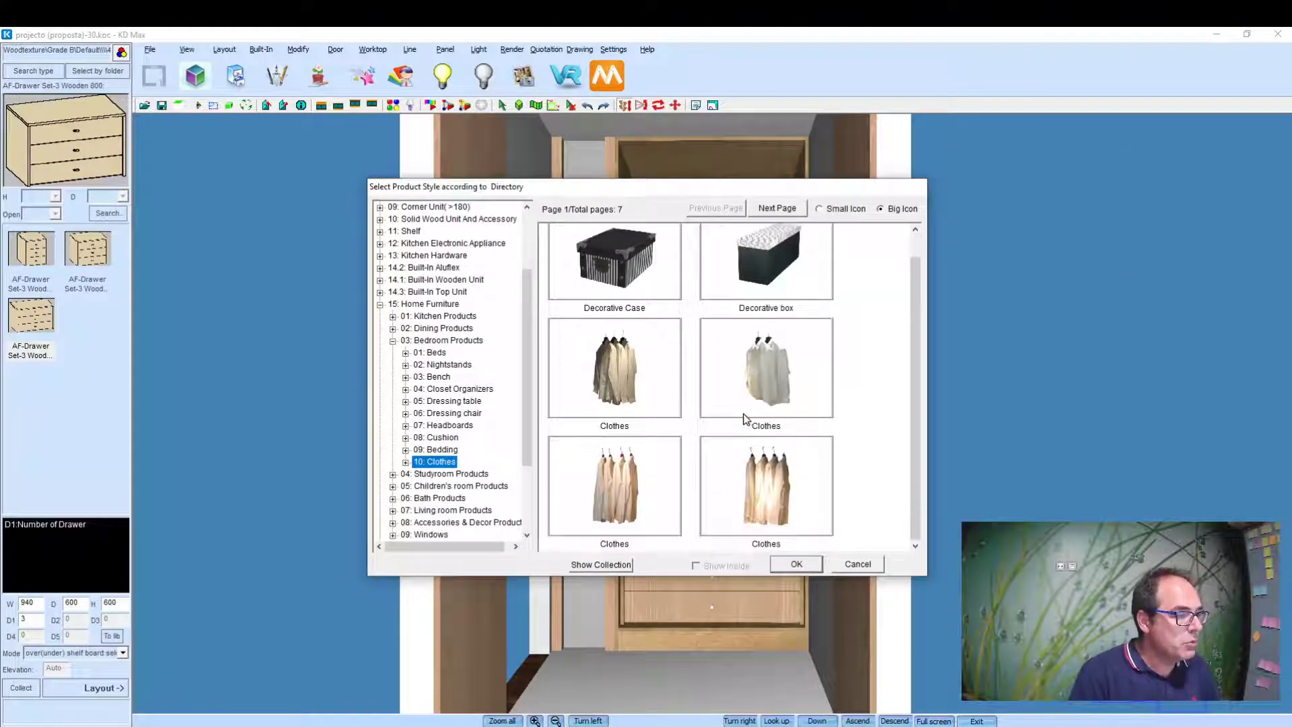
pyautogui.scroll(1, 841, 336)
pyautogui.click(789, 210)
pyautogui.click(789, 211)
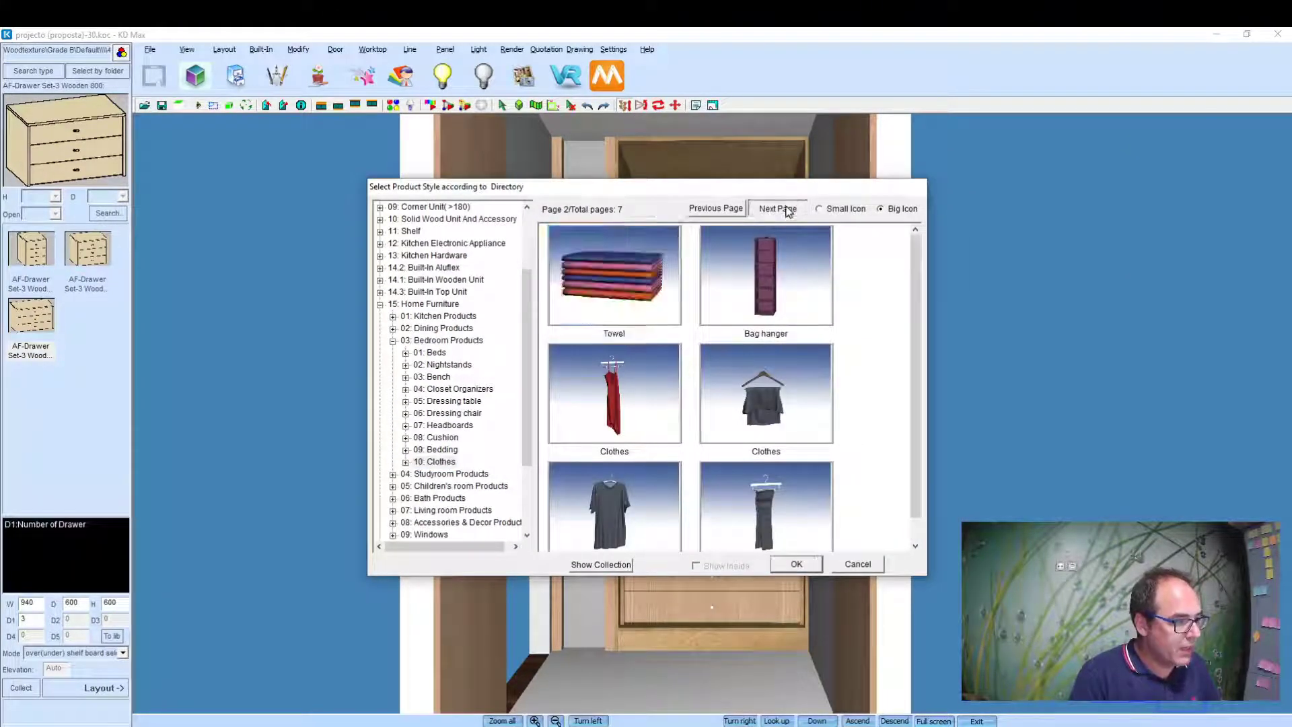
pyautogui.click(787, 213)
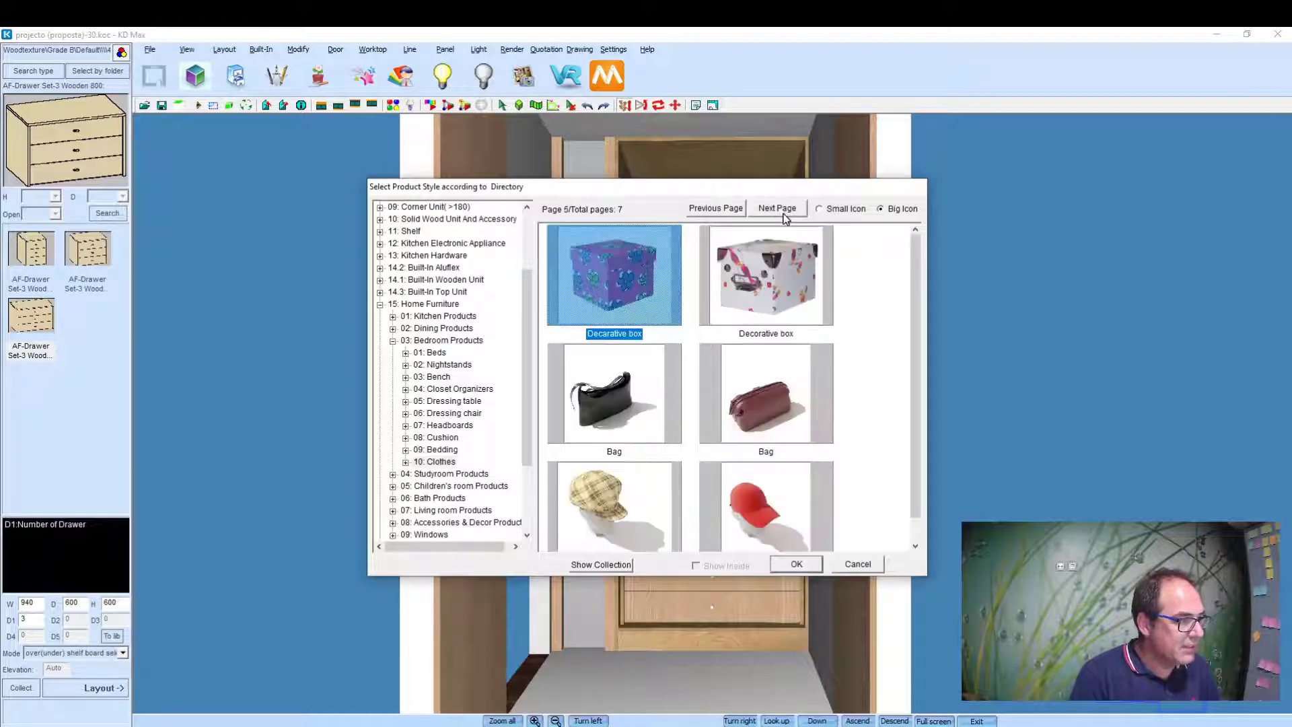
pyautogui.click(726, 213)
pyautogui.click(778, 212)
pyautogui.click(733, 210)
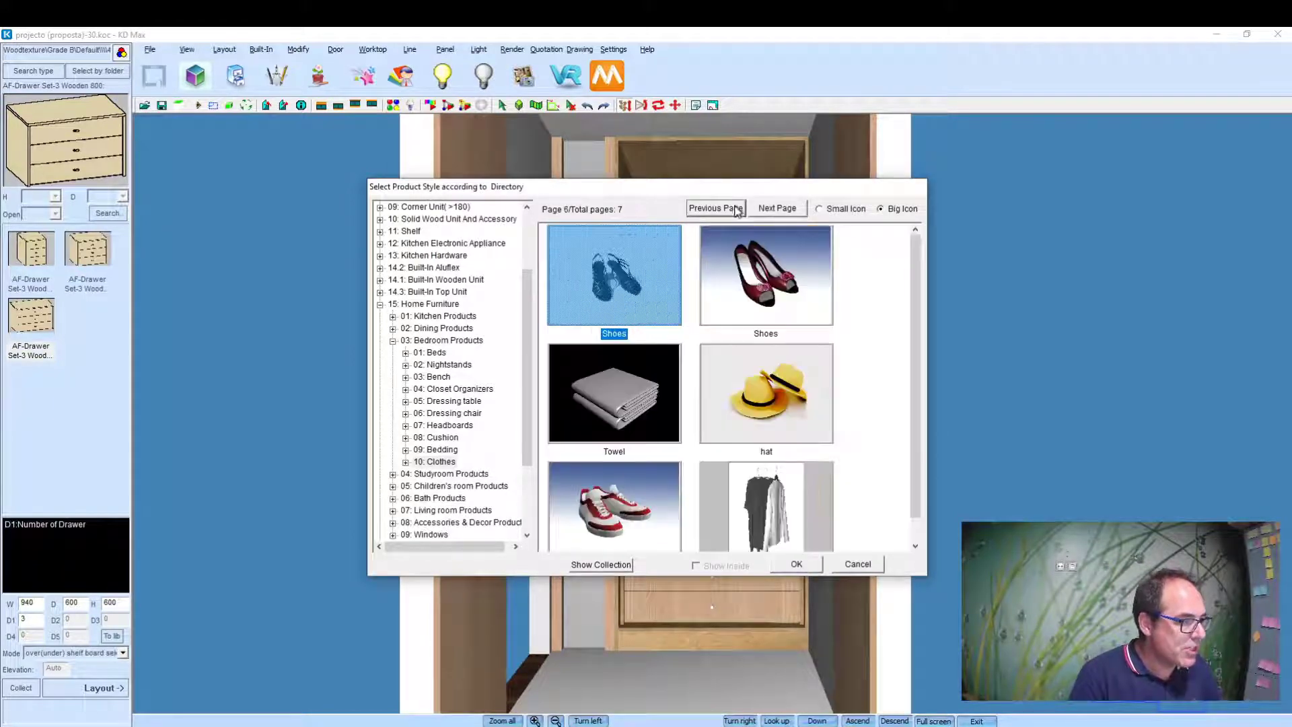
pyautogui.click(775, 210)
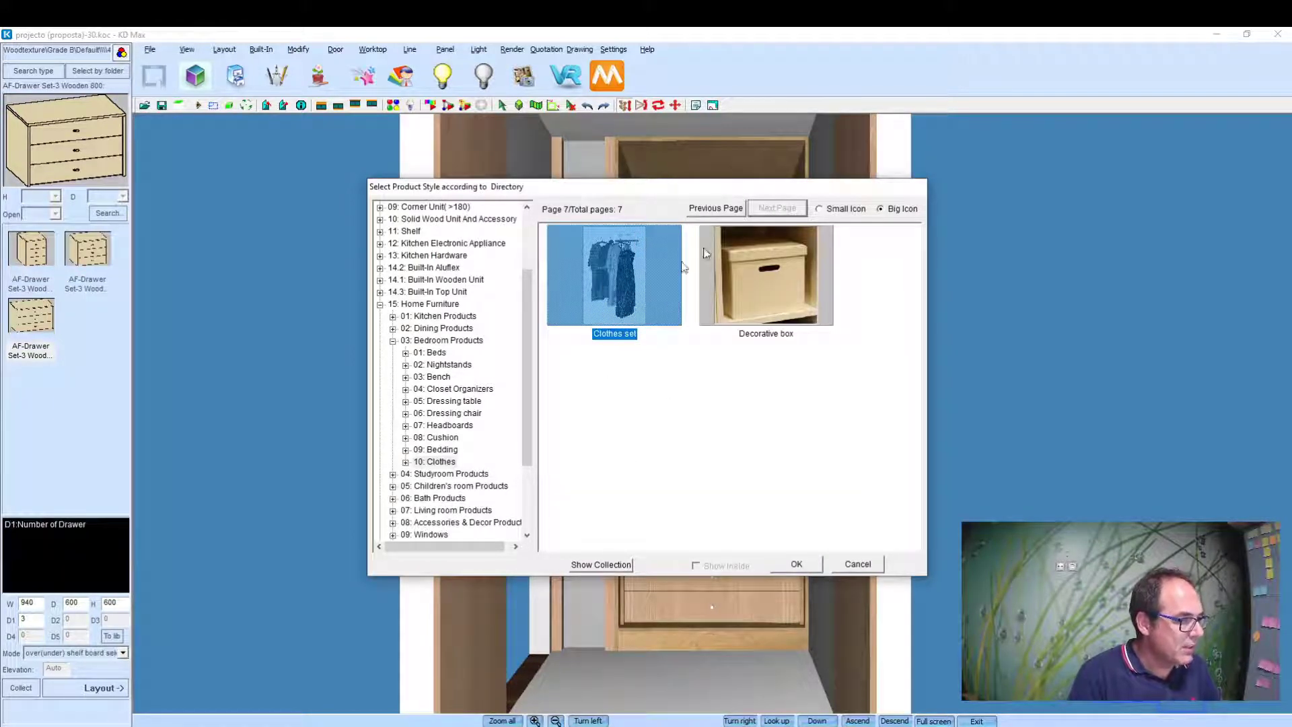
pyautogui.click(729, 211)
pyautogui.click(801, 210)
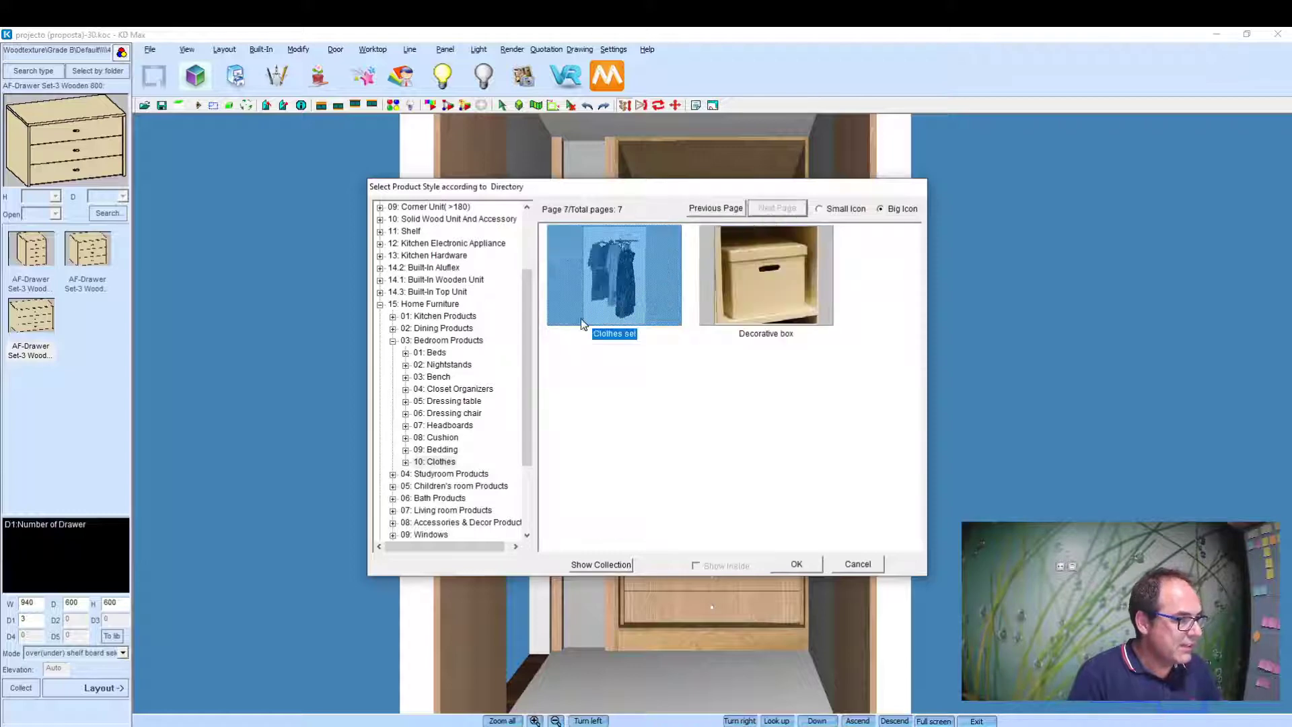
pyautogui.click(796, 569)
pyautogui.click(102, 585)
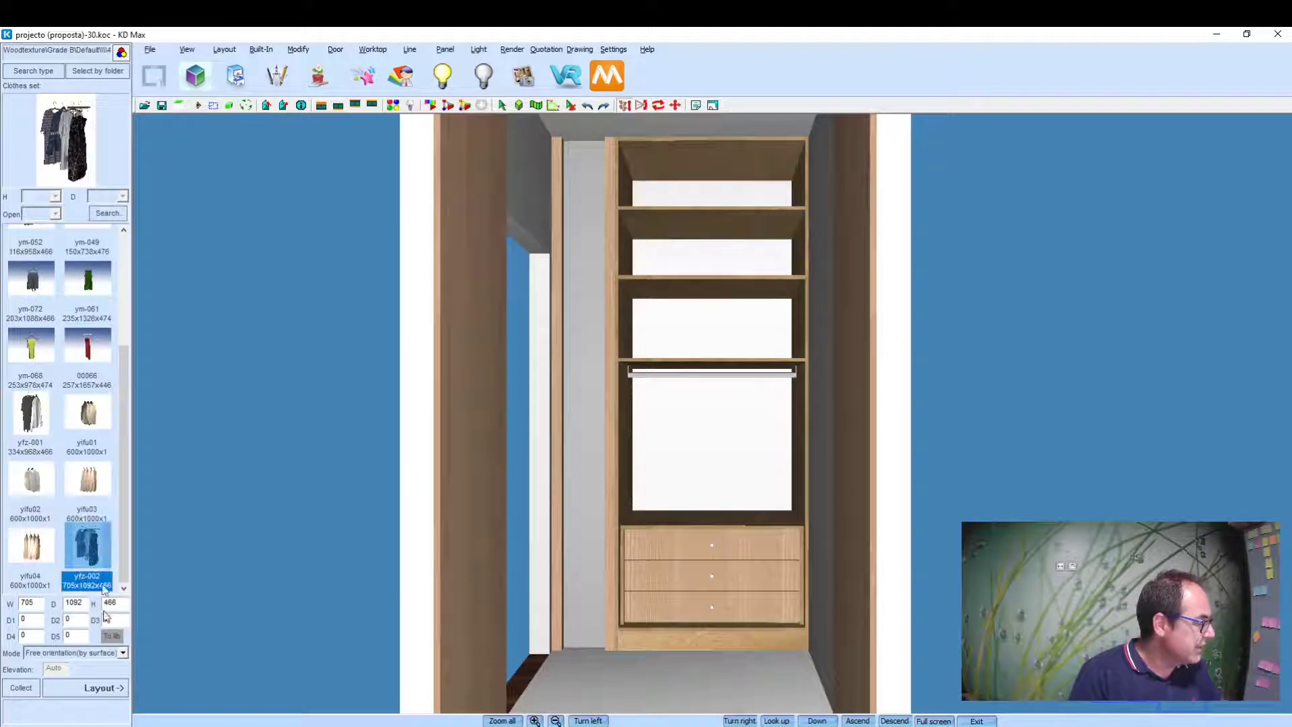
pyautogui.click(97, 692)
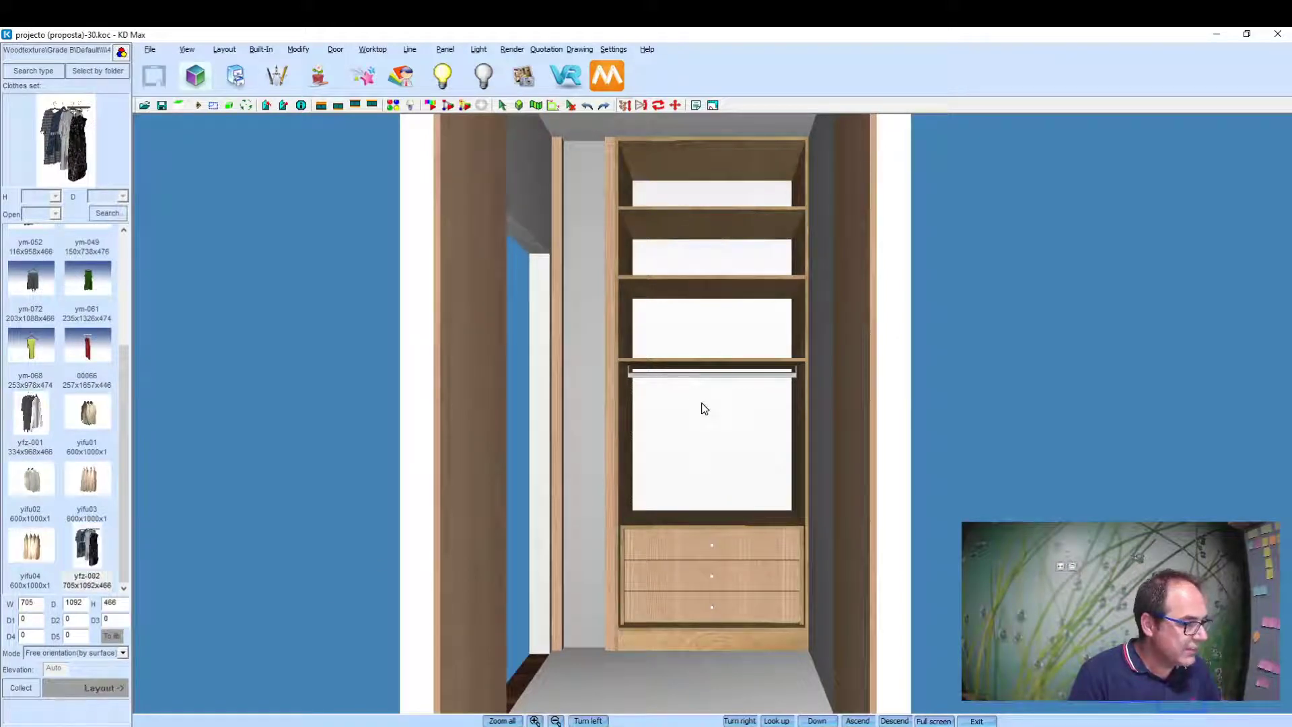
pyautogui.rightClick(721, 458)
pyautogui.click(31, 412)
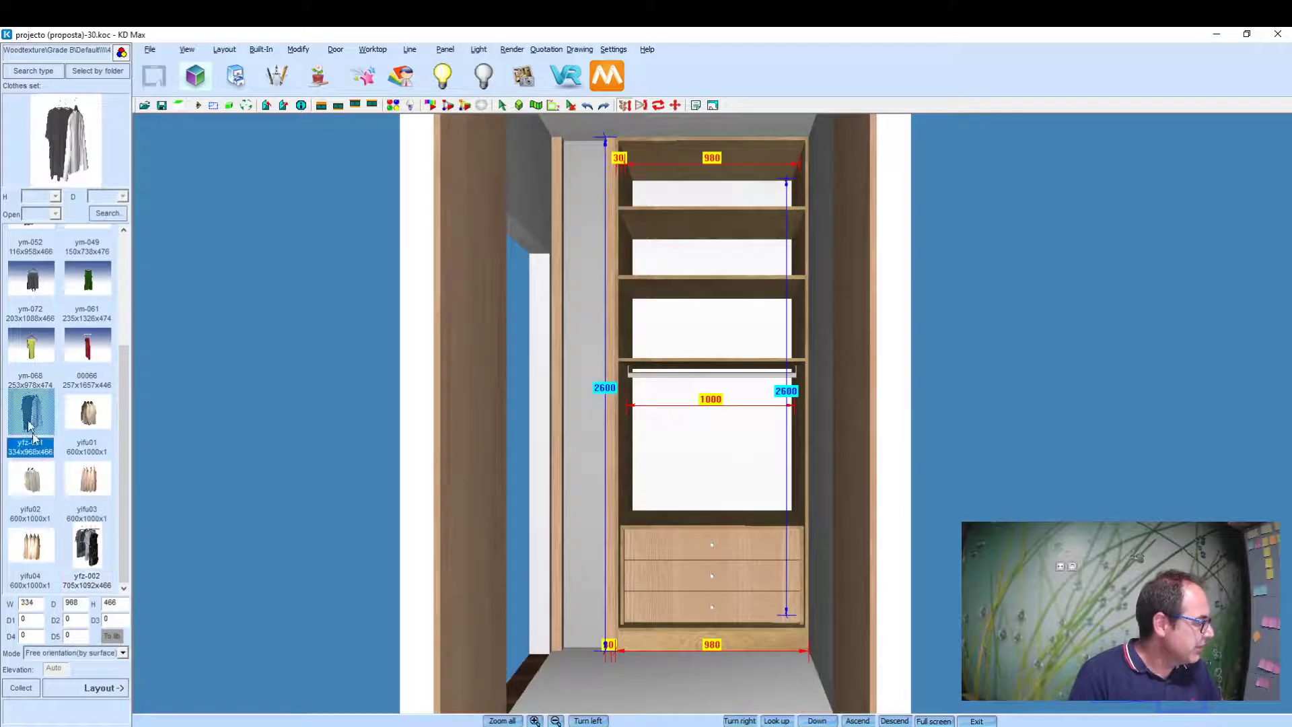
pyautogui.click(98, 688)
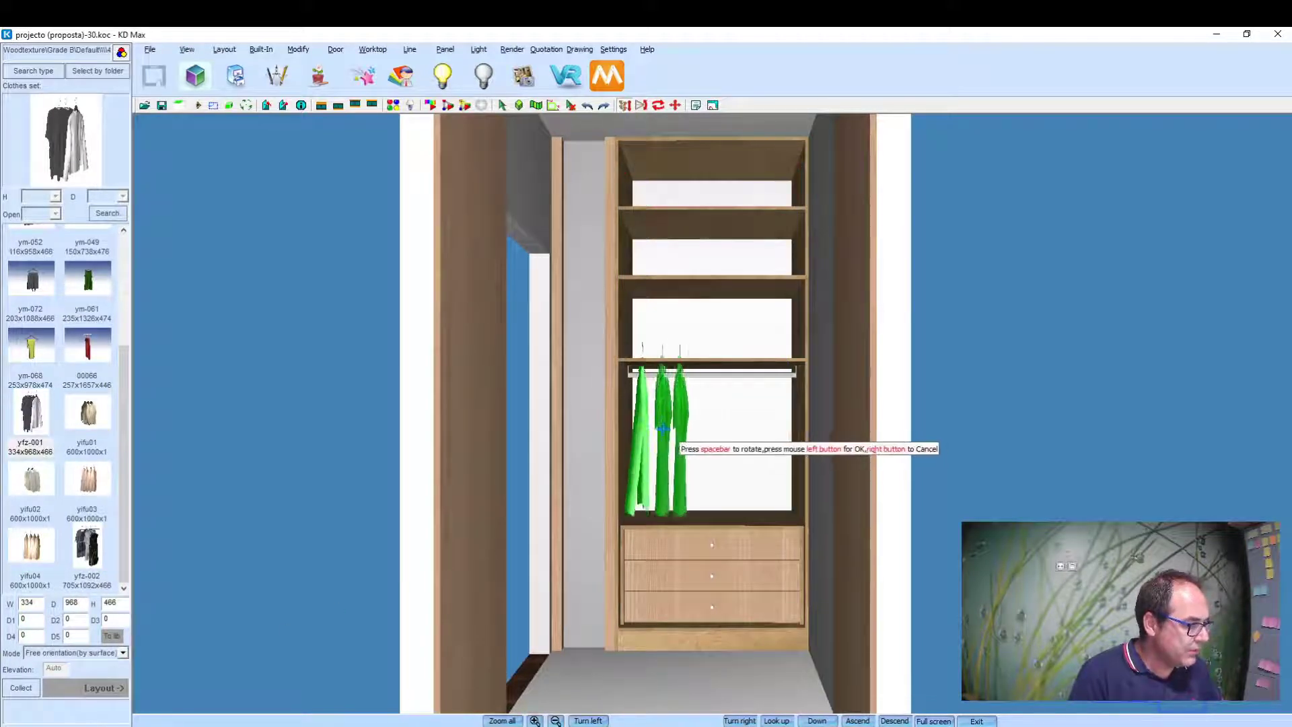
pyautogui.rightClick(675, 447)
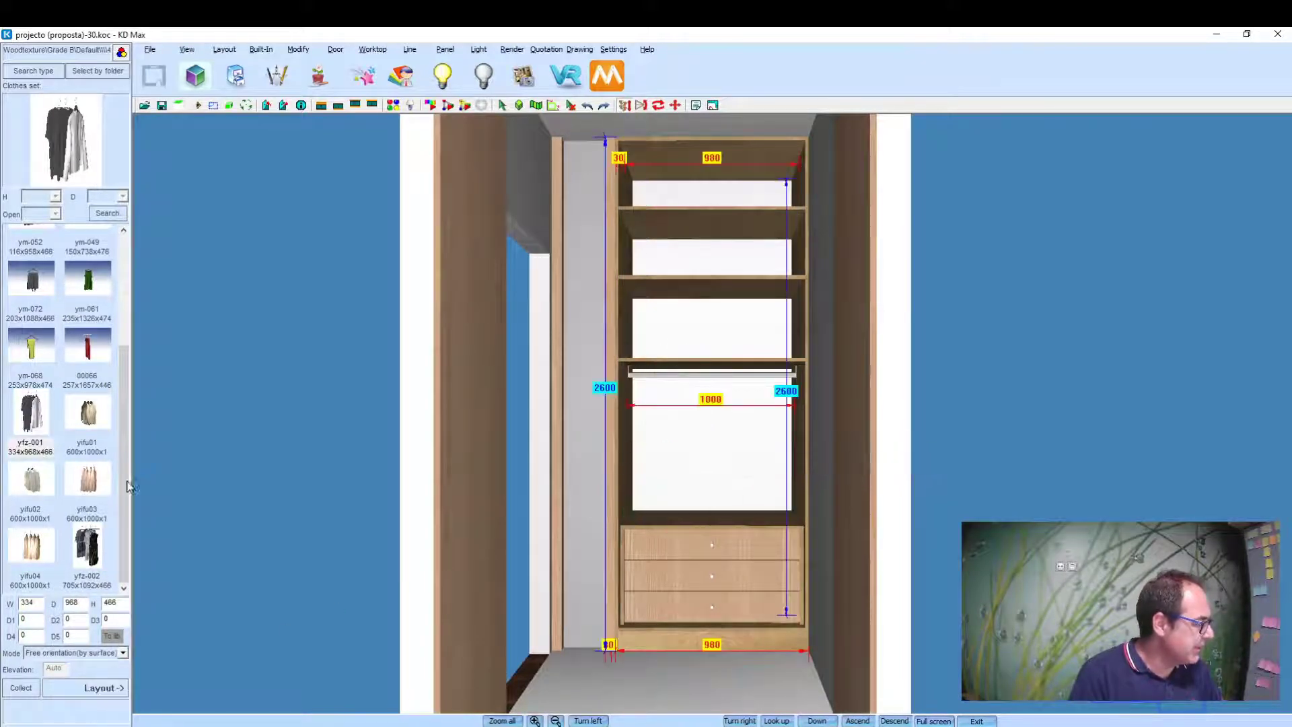
pyautogui.click(89, 480)
pyautogui.click(97, 688)
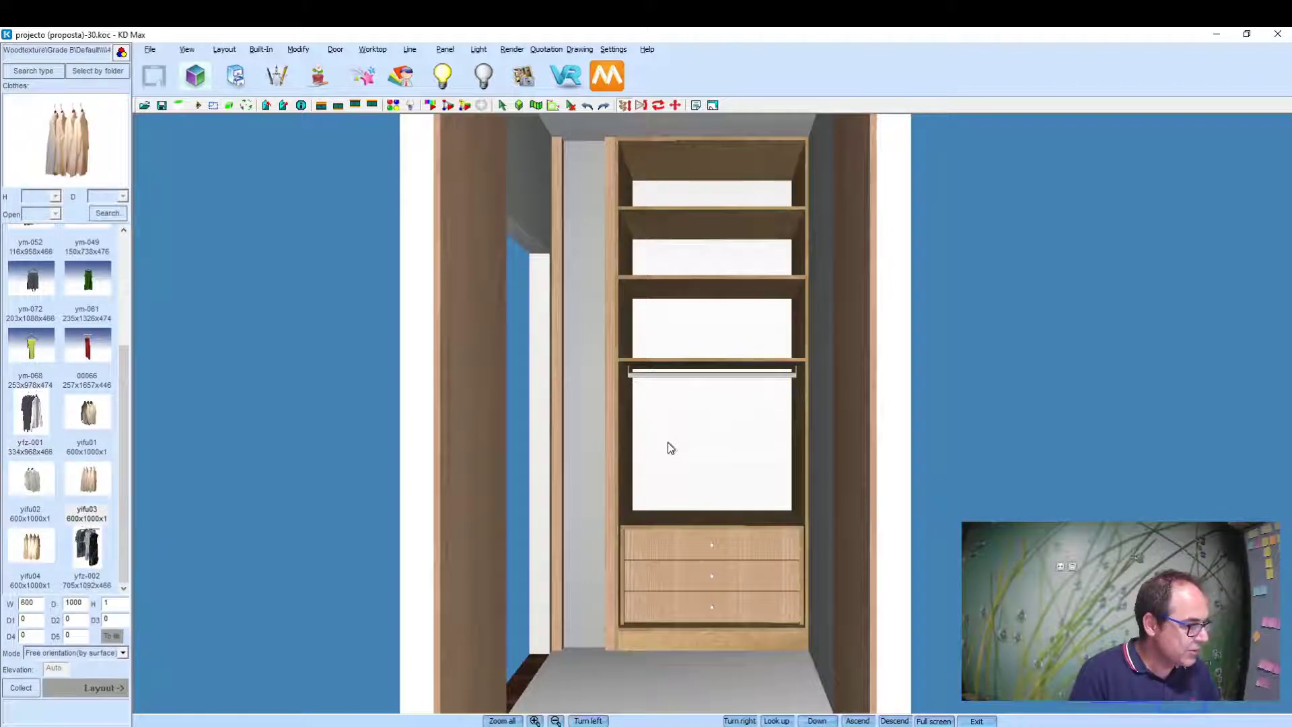
pyautogui.rightClick(684, 451)
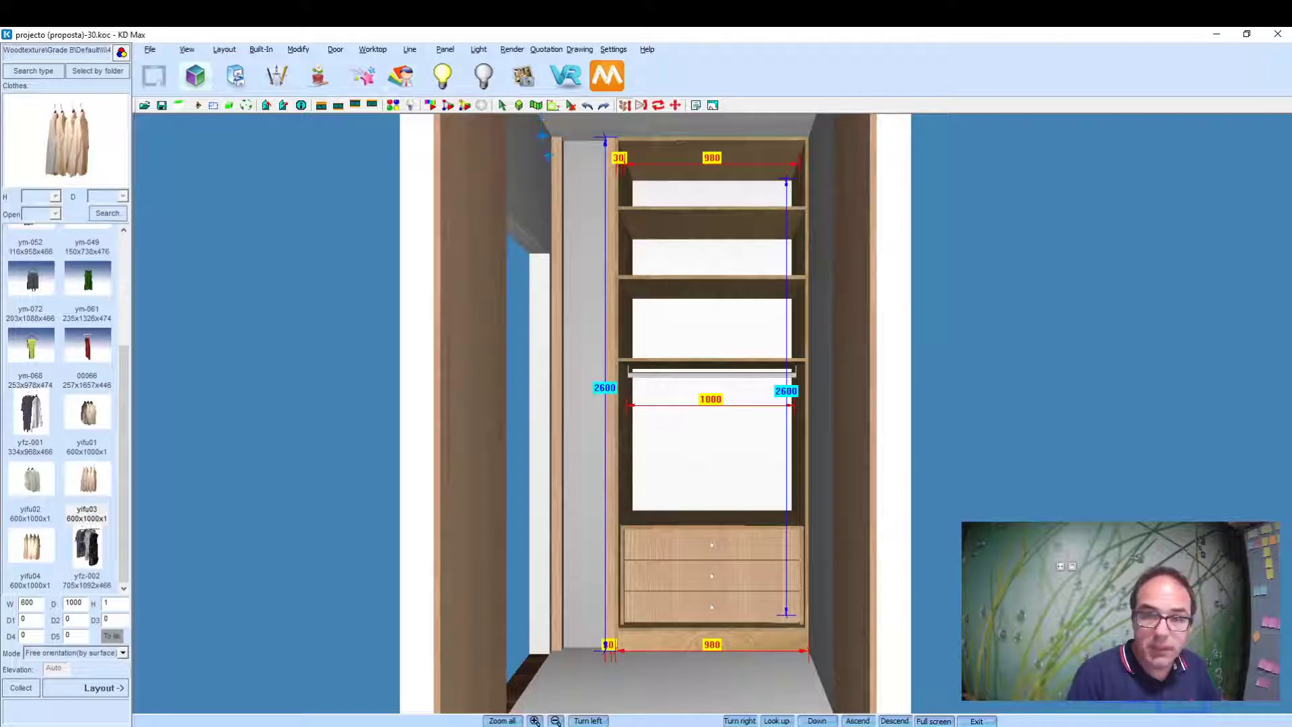
# Step: Delete the hanging rail from the wardrobe
pyautogui.rightClick(669, 376)
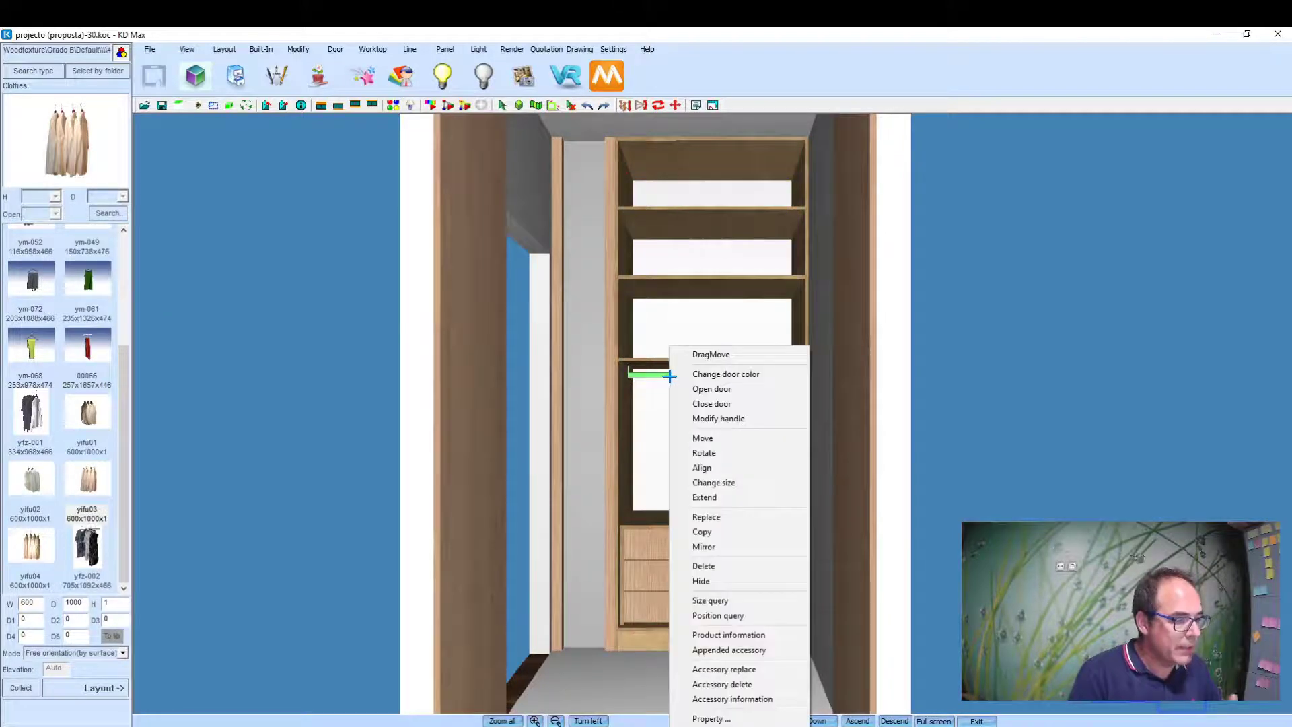
pyautogui.click(715, 567)
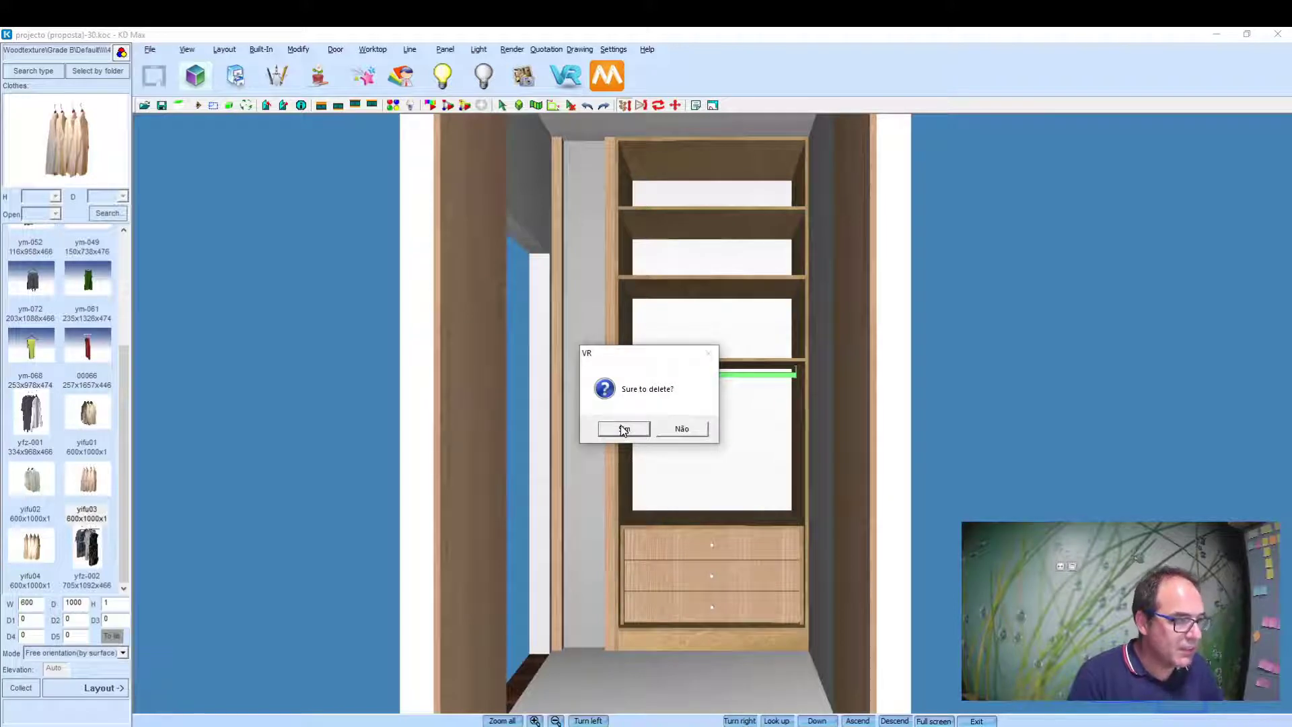
pyautogui.click(624, 429)
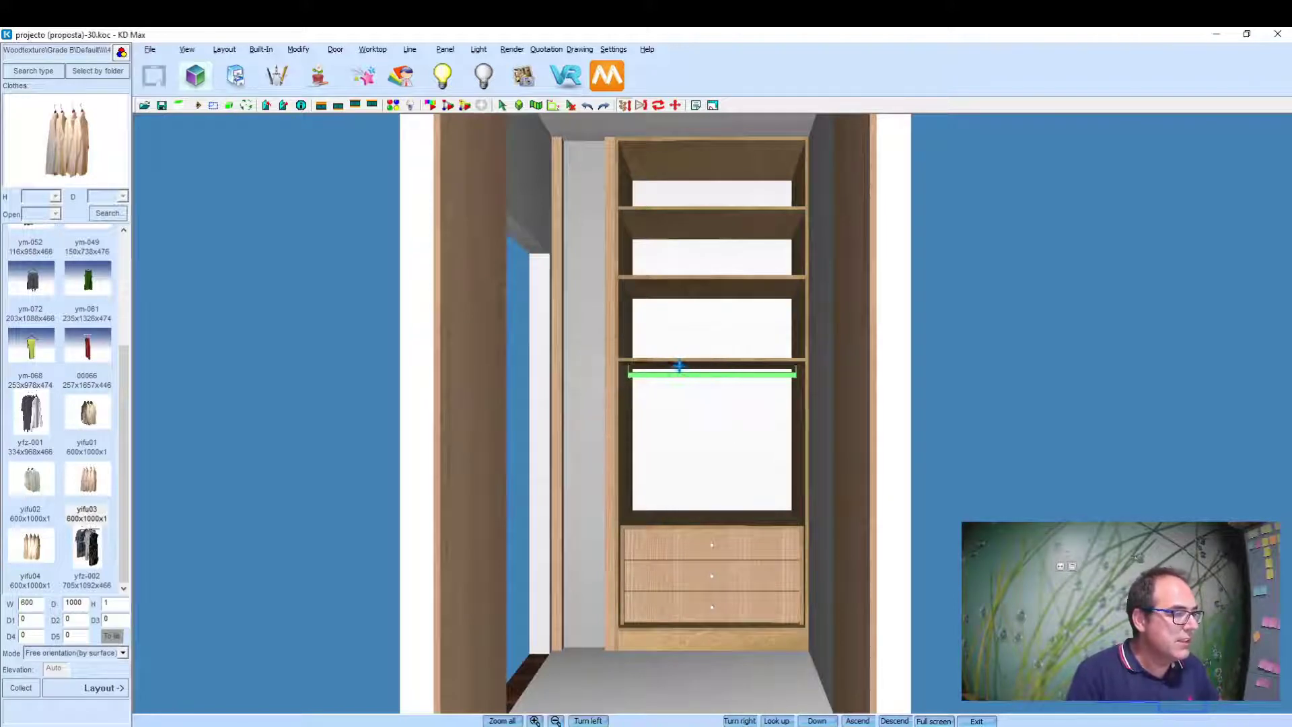
# Step: Delete the shelf above the hanging space with Panel > Delete
pyautogui.click(688, 366)
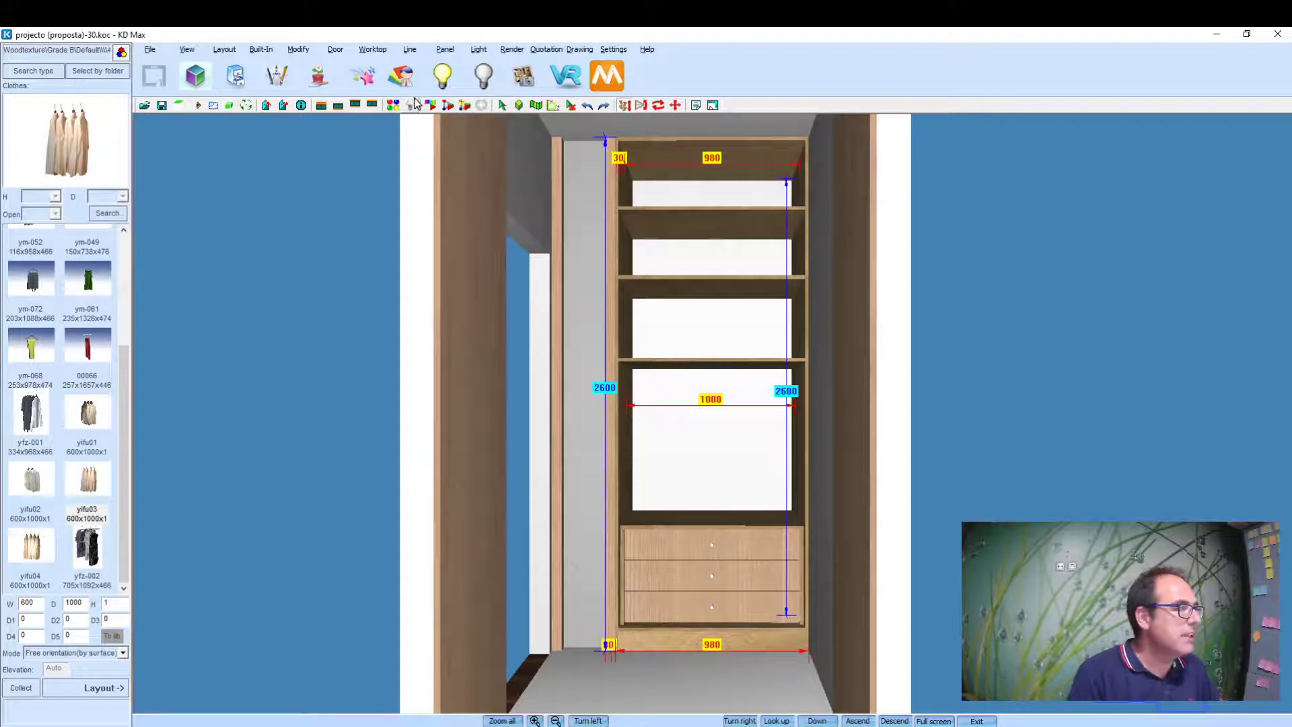
pyautogui.click(445, 50)
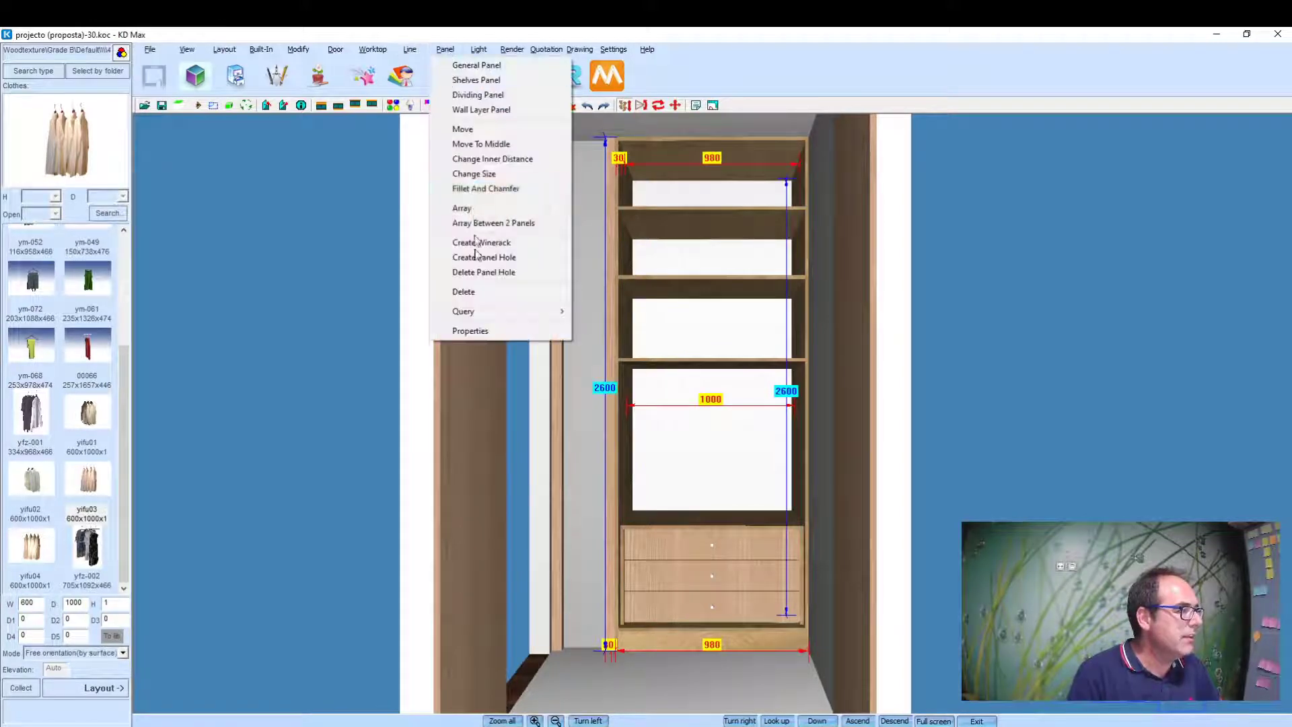
pyautogui.click(471, 291)
pyautogui.click(649, 361)
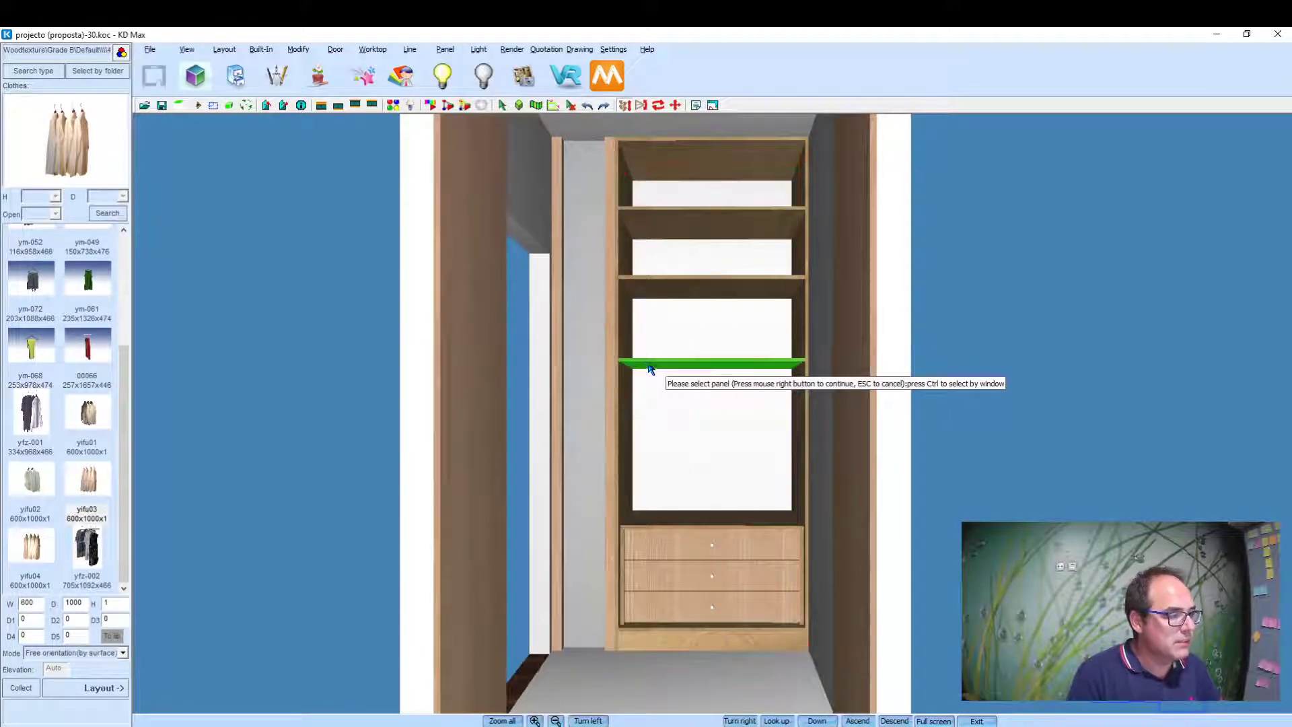
pyautogui.rightClick(676, 329)
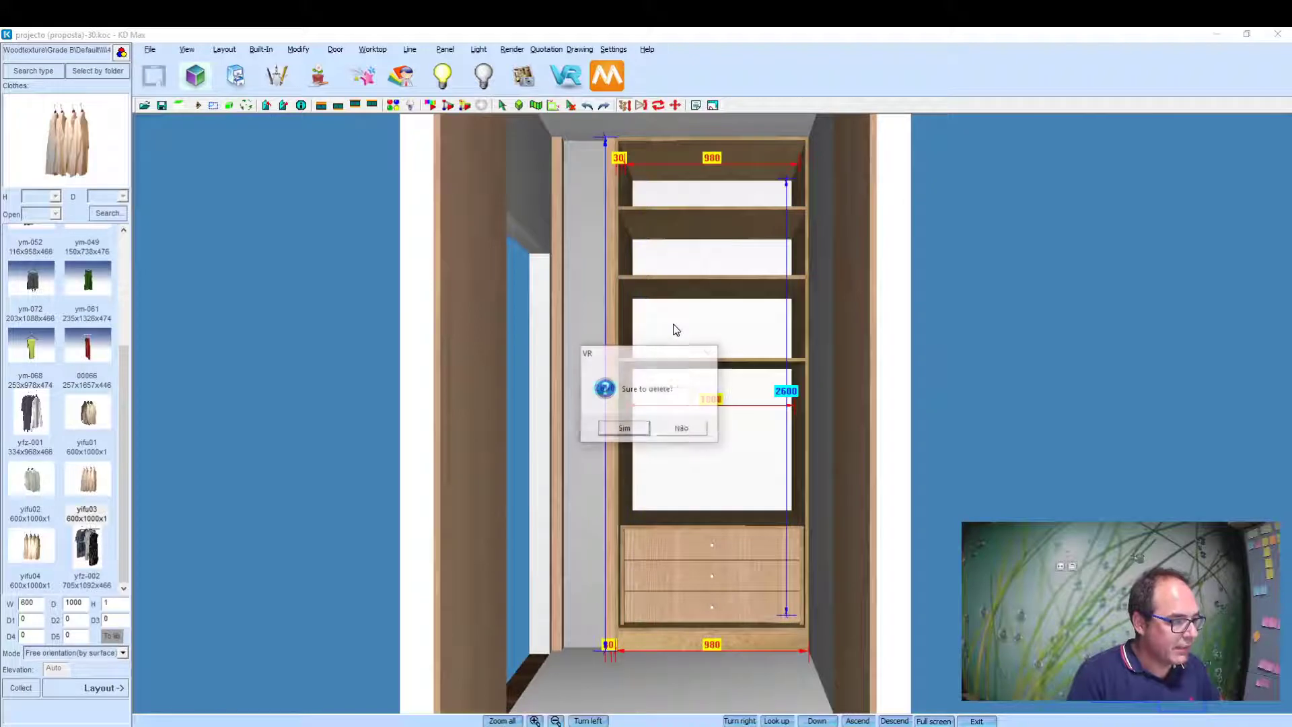
pyautogui.click(625, 429)
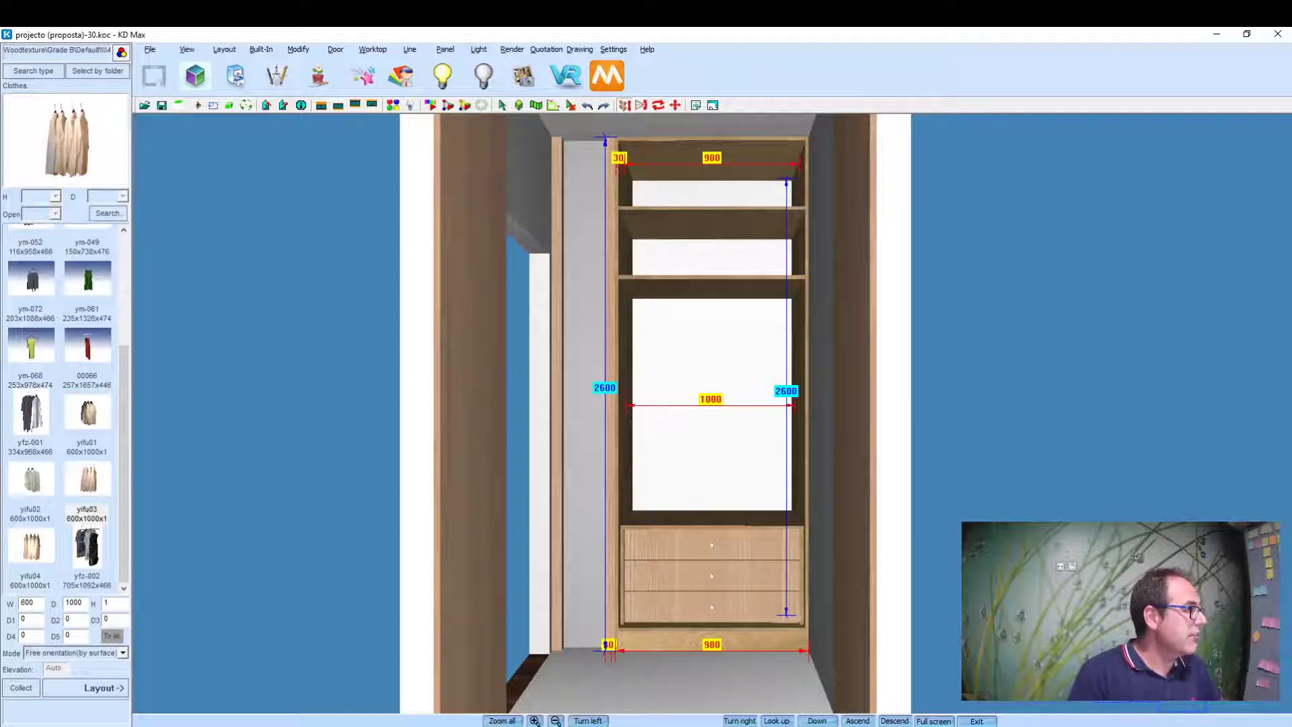
# Step: Choose the AP-Rob 1200 rail from 14.2 Built-In Aluflex > 03 Fitting > 02 Rob
pyautogui.click(74, 76)
pyautogui.click(381, 366)
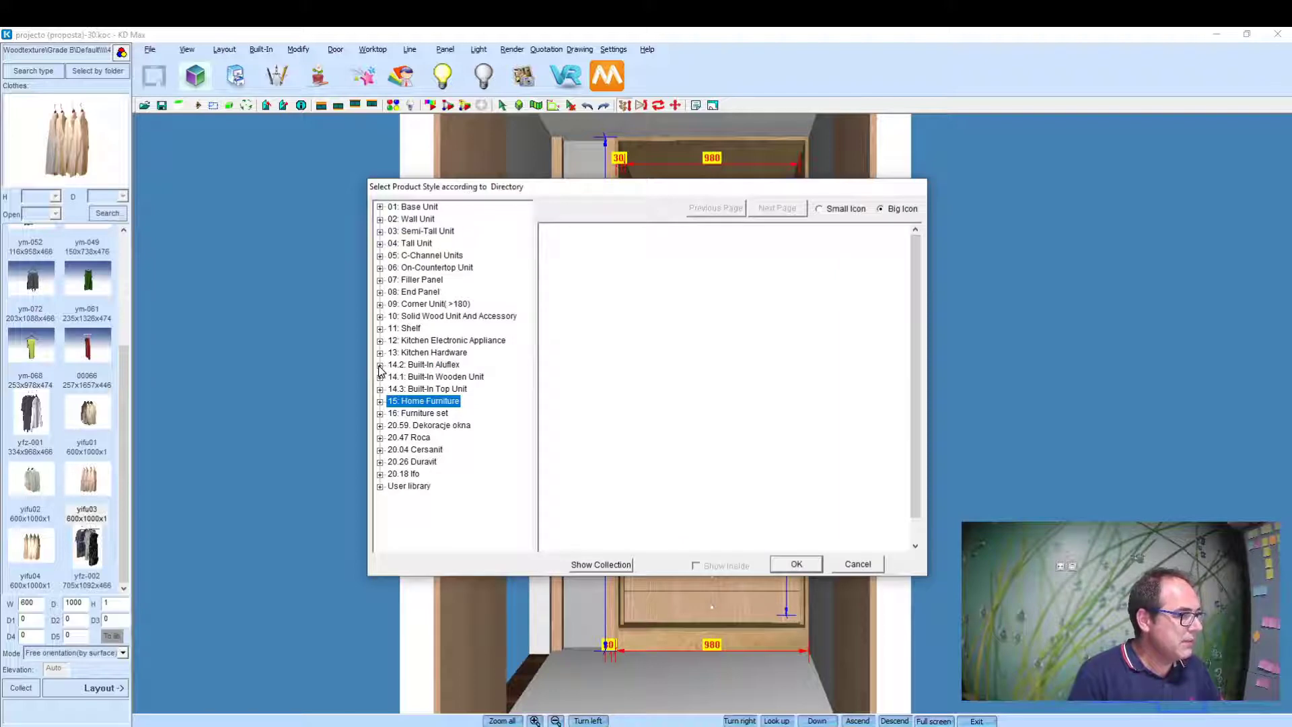
pyautogui.click(380, 365)
pyautogui.click(402, 365)
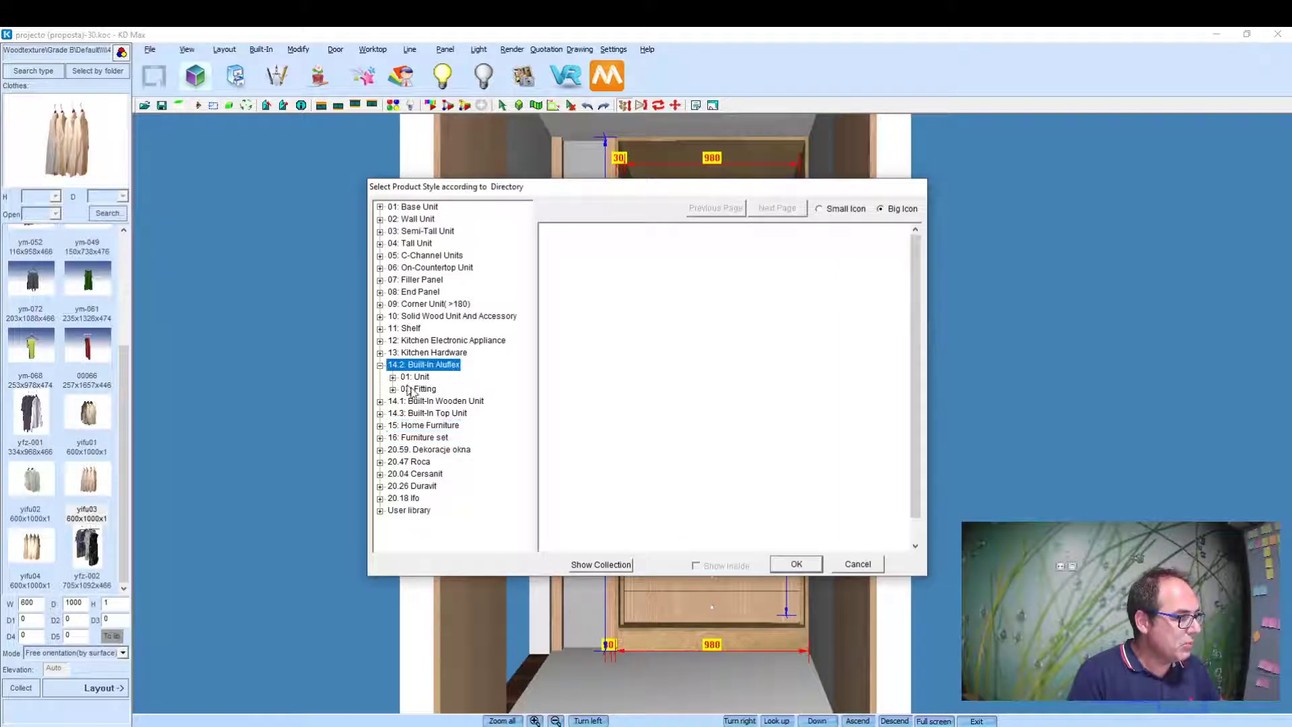
pyautogui.click(393, 397)
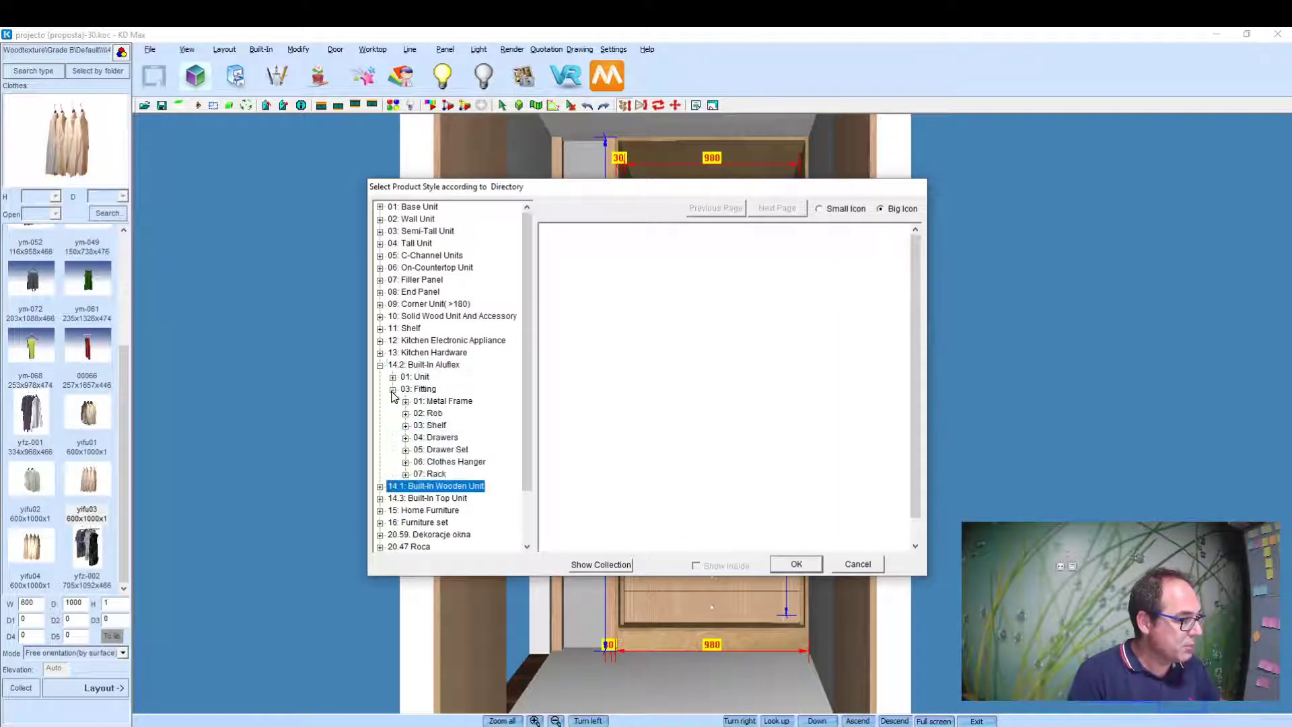
pyautogui.click(430, 414)
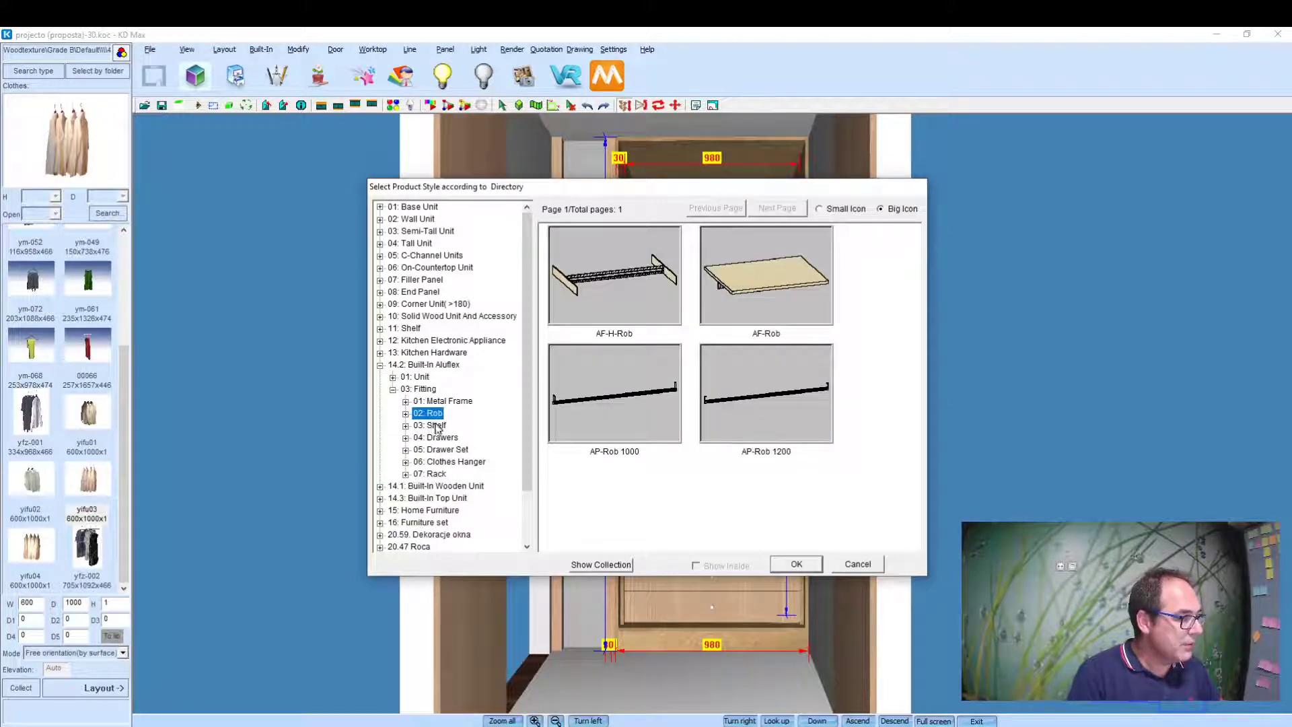
pyautogui.click(434, 425)
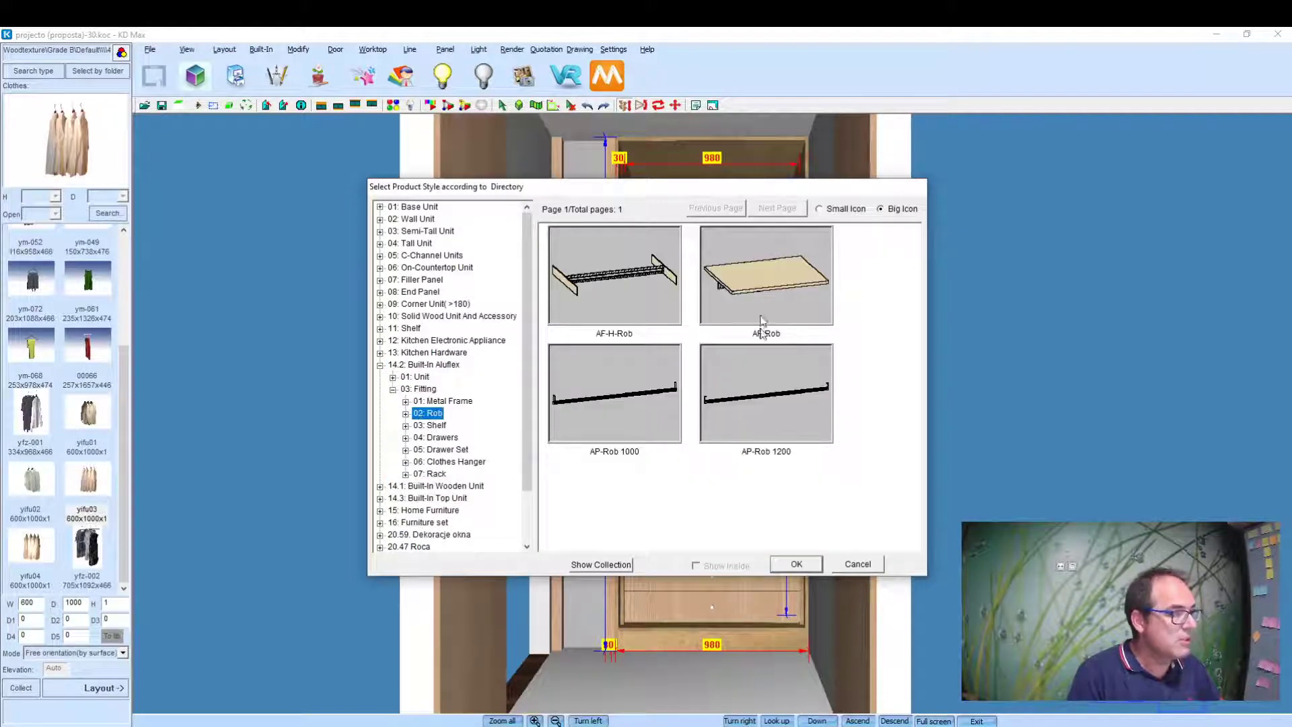
pyautogui.click(790, 418)
pyautogui.click(796, 564)
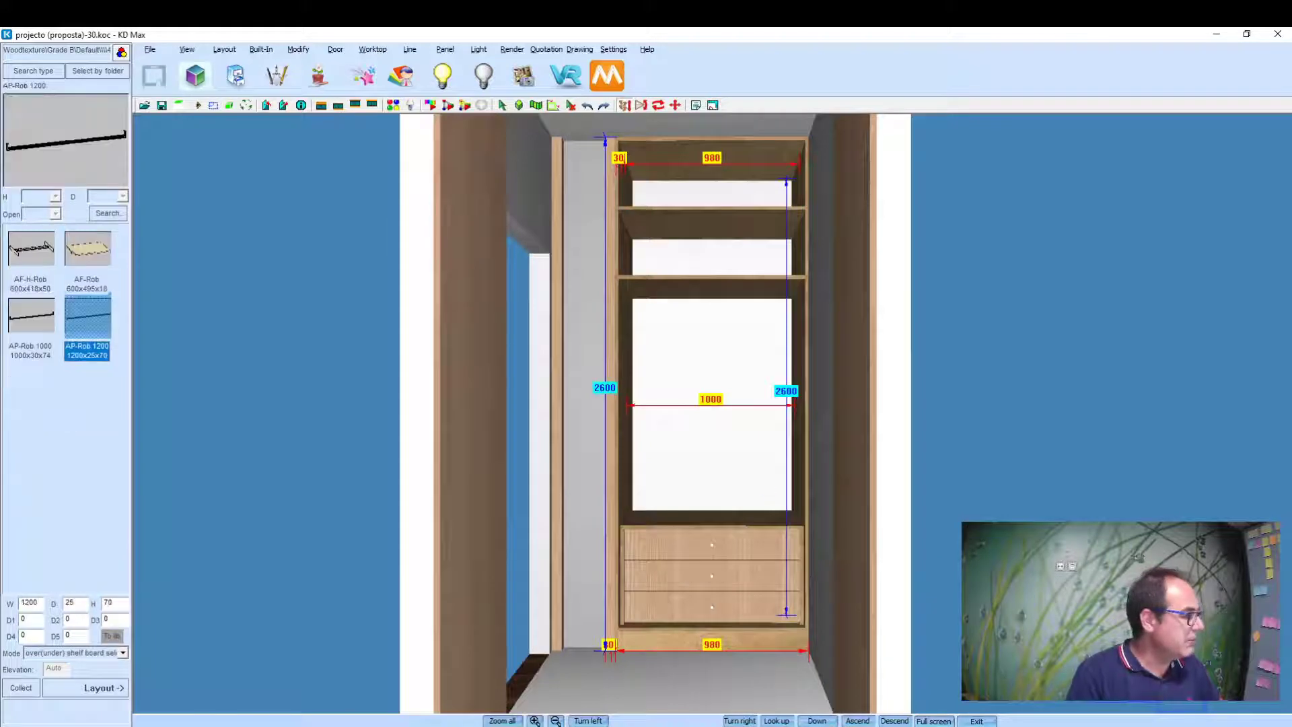
# Step: Fit the rail under the shelf between both side panels, with frontback middle and width change
pyautogui.click(87, 688)
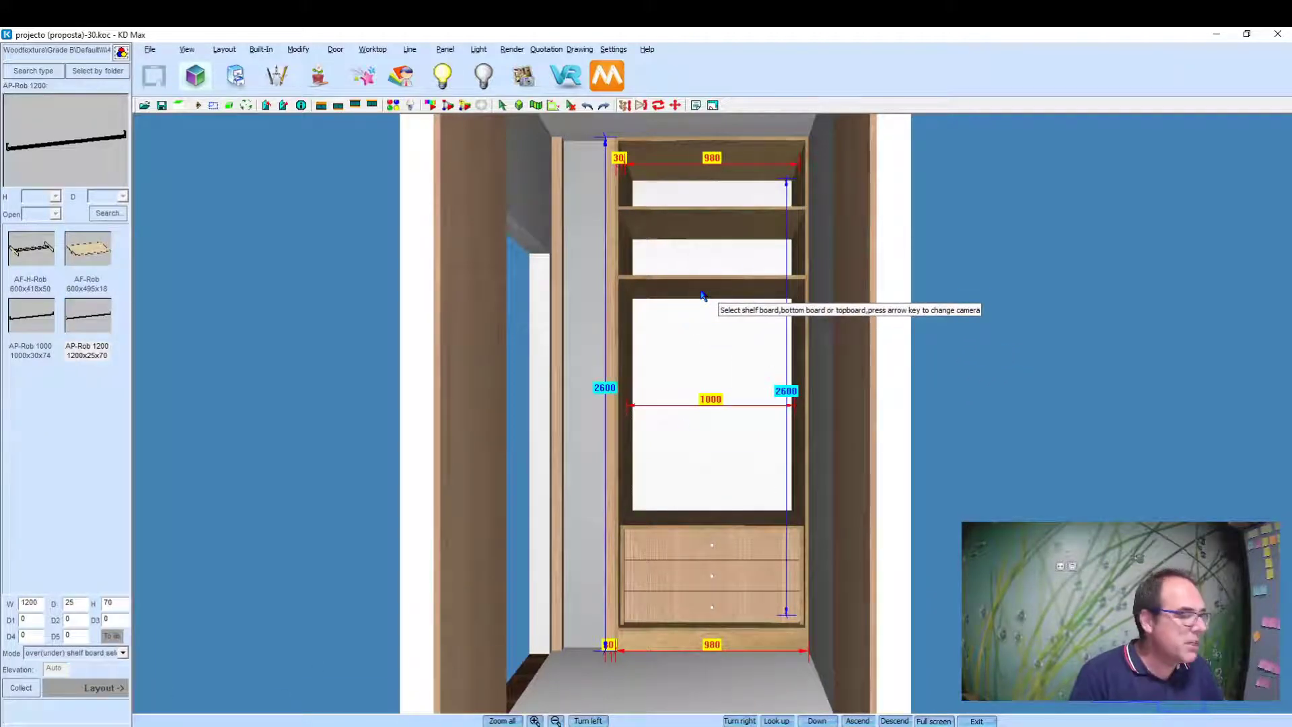
pyautogui.click(701, 291)
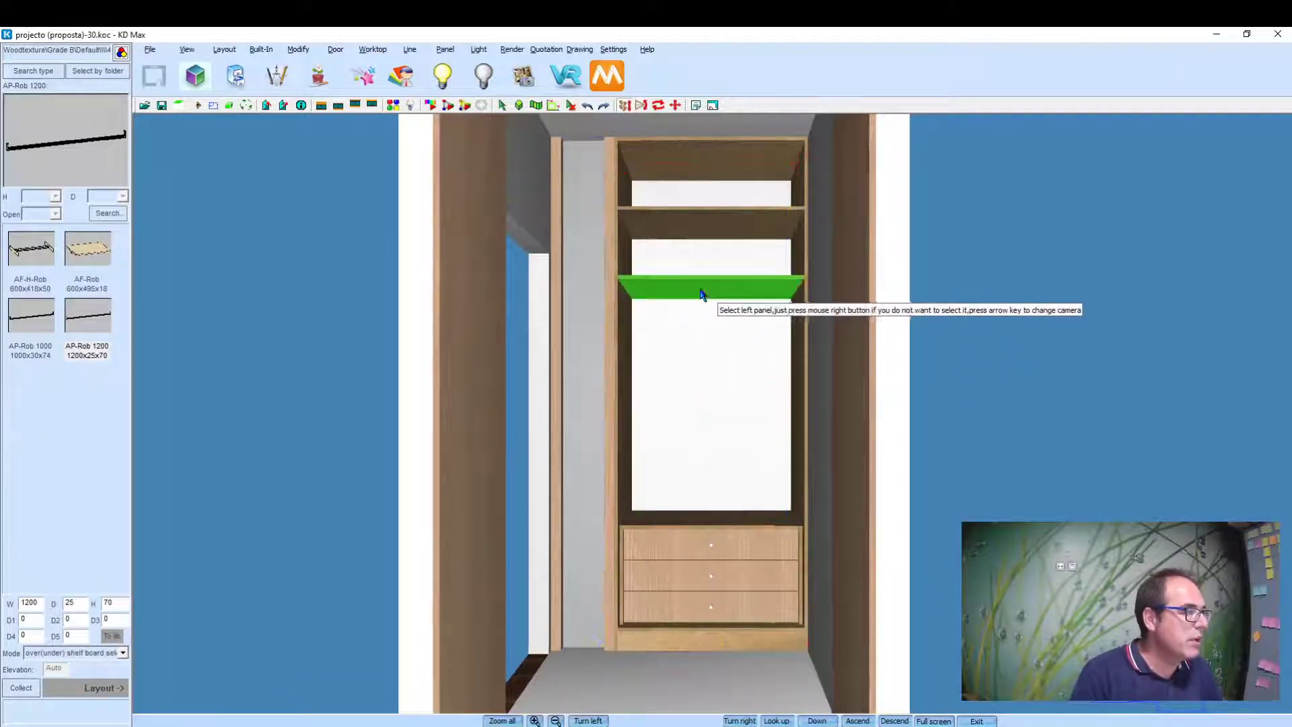
pyautogui.click(623, 360)
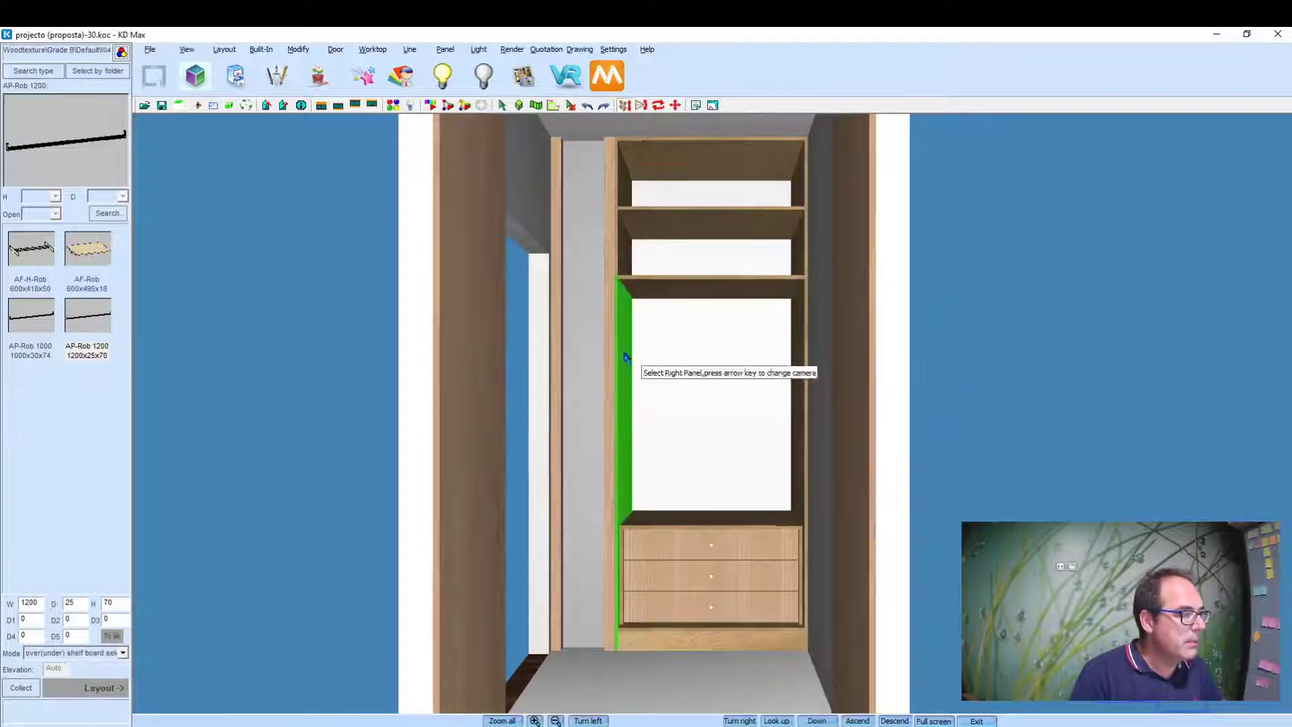
pyautogui.click(799, 360)
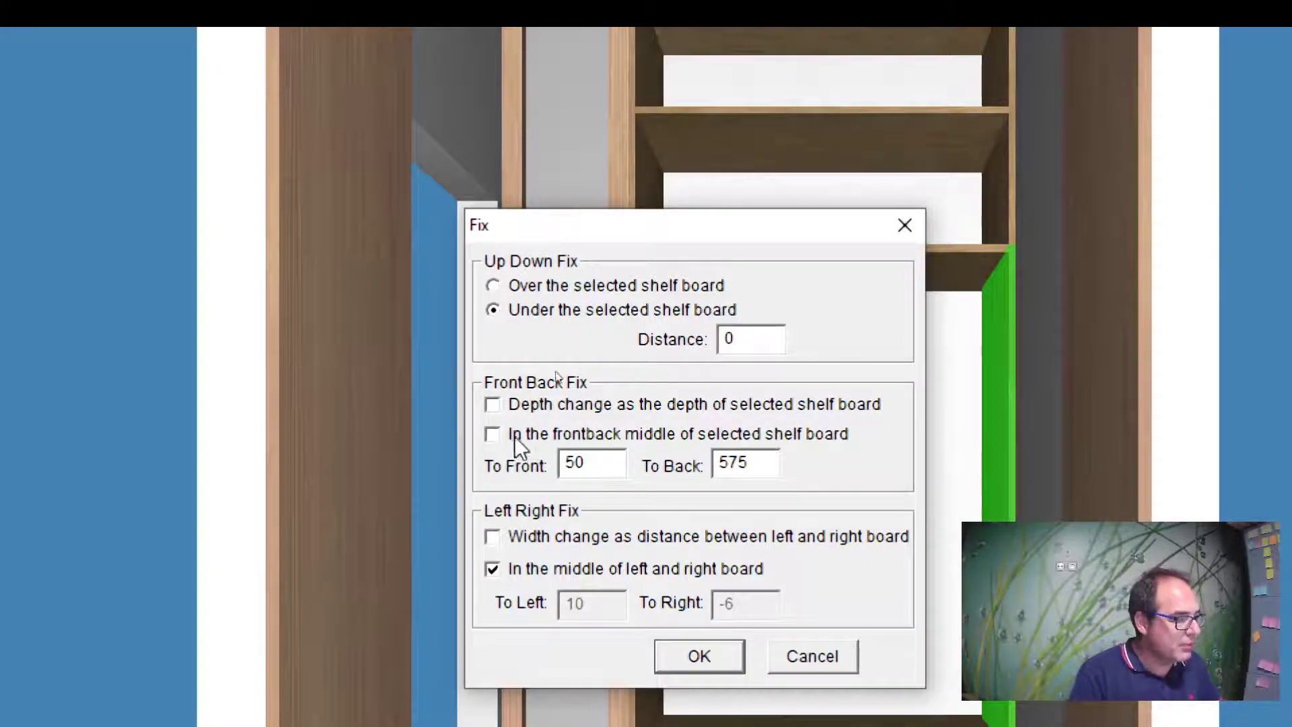
pyautogui.click(492, 434)
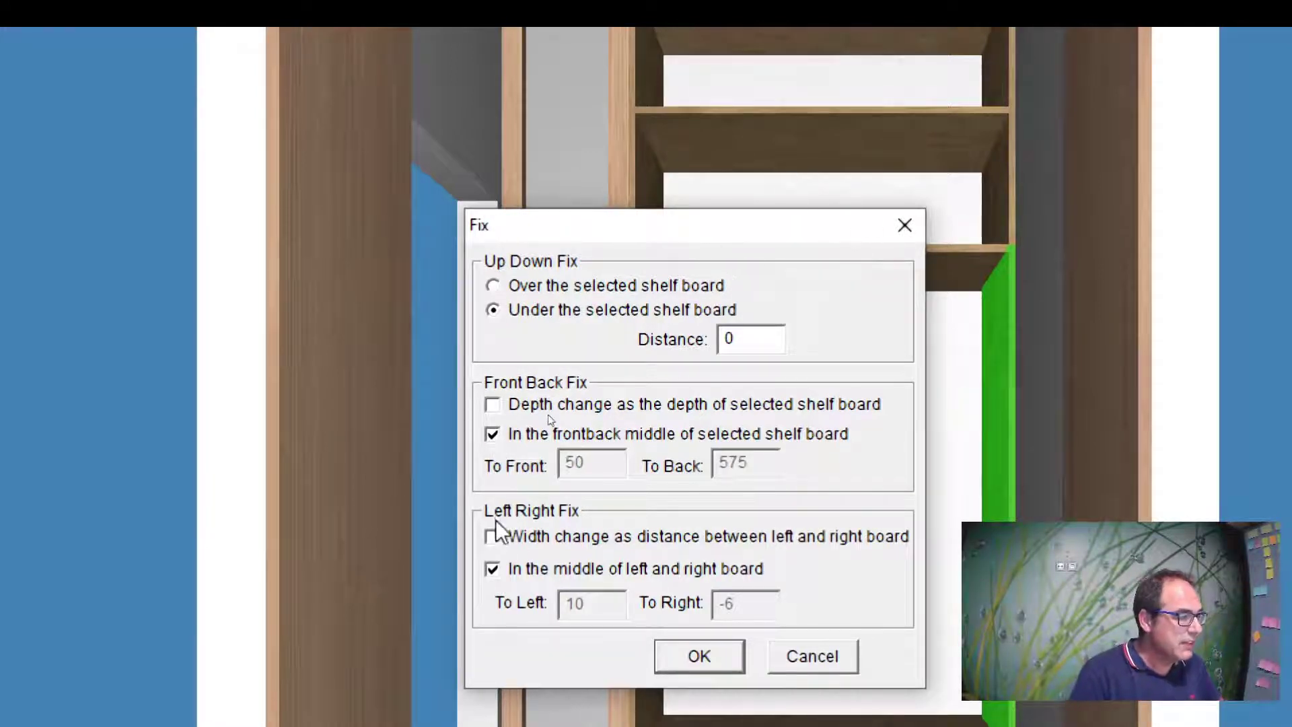
pyautogui.click(492, 536)
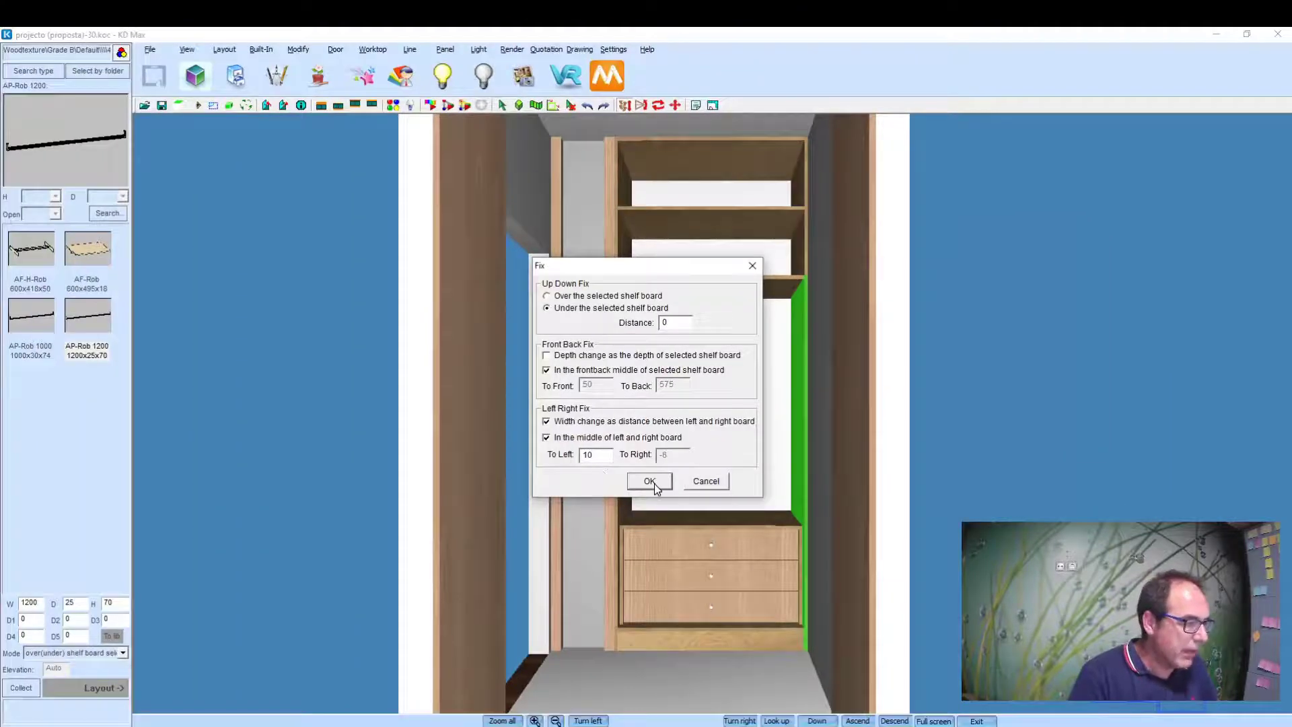
pyautogui.click(650, 482)
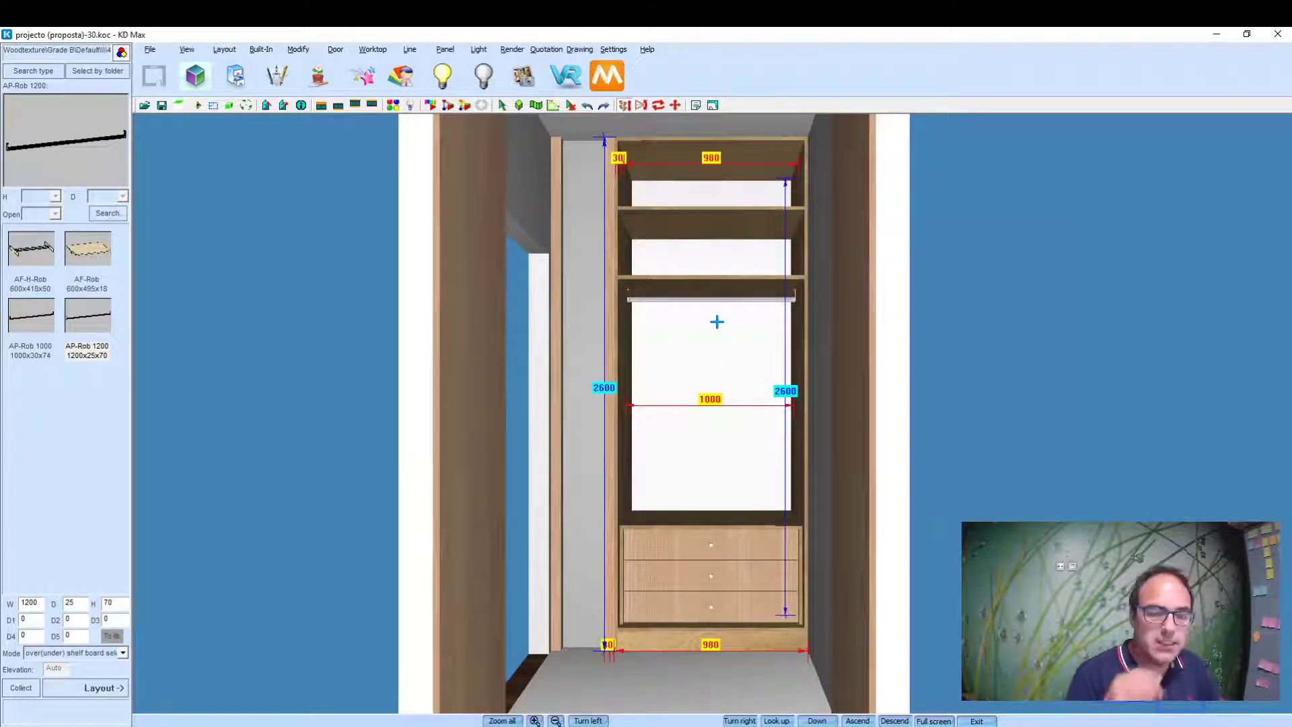
# Step: Browse 15 Home Furniture > 03 Bedroom Products > 10 Clothes to the last page (7/7)
pyautogui.click(91, 76)
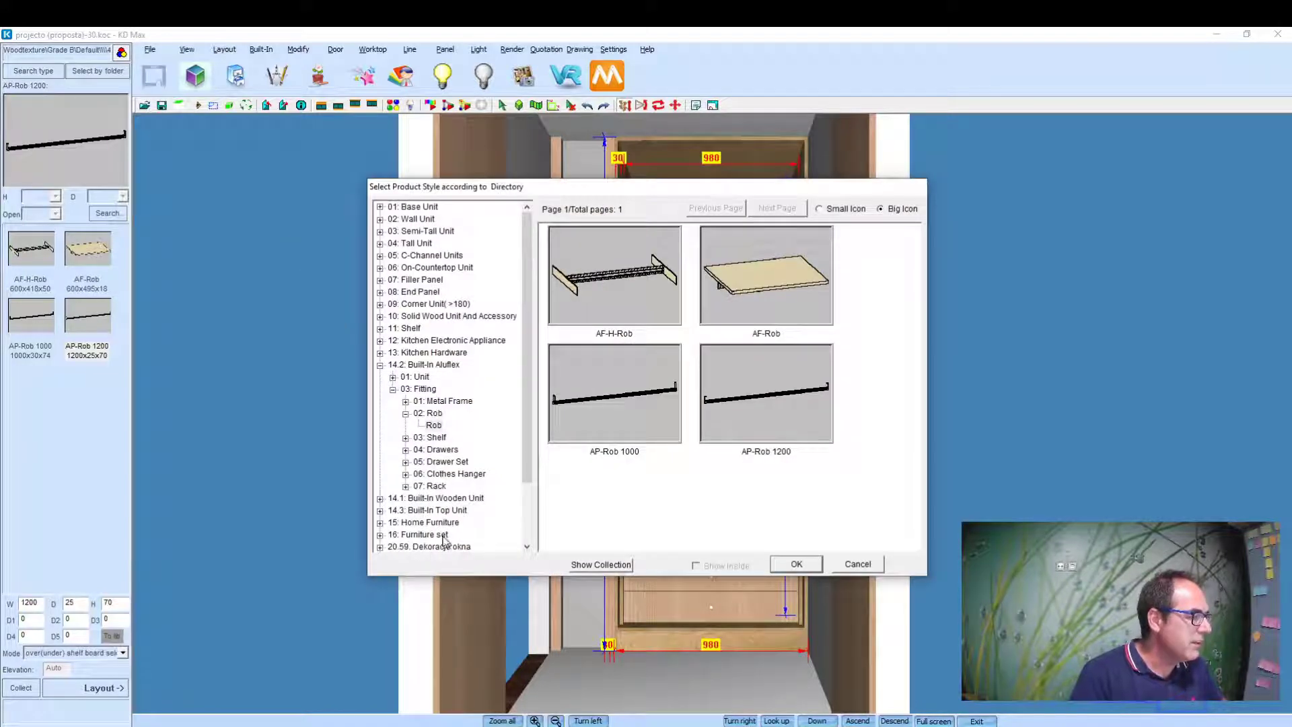
pyautogui.scroll(-2, 463, 431)
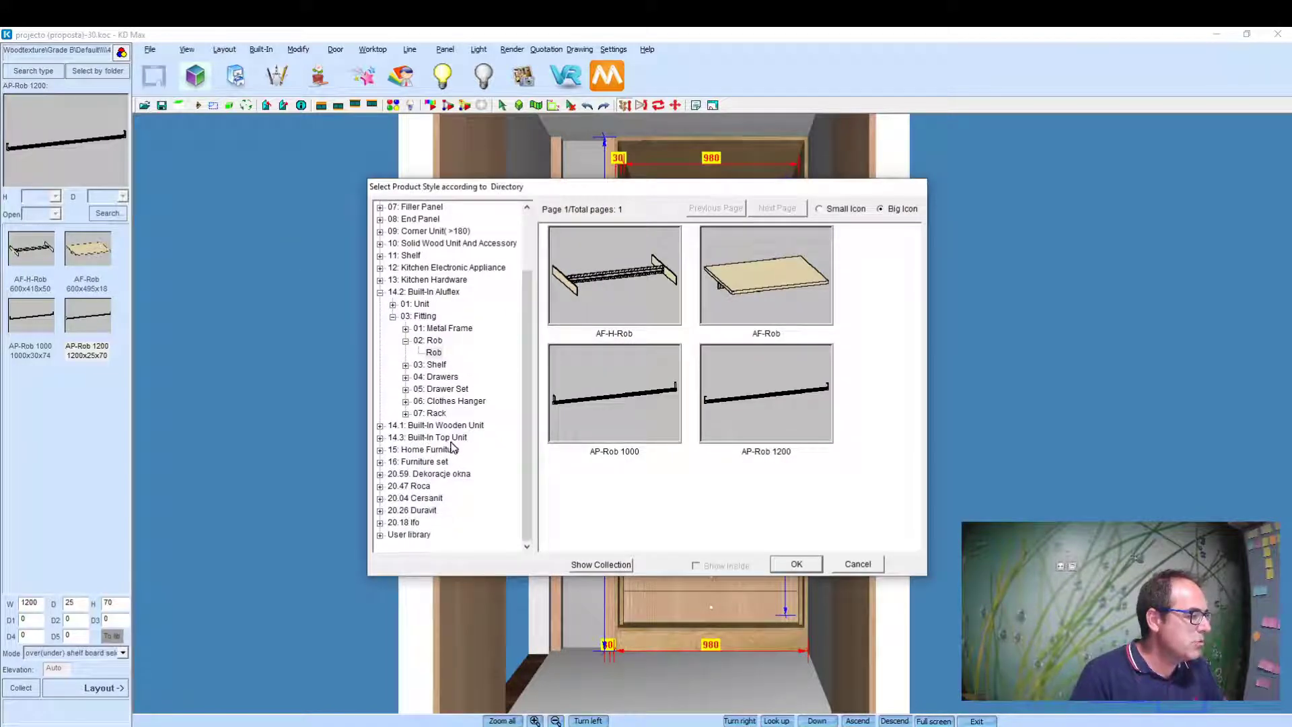
pyautogui.click(380, 449)
pyautogui.click(392, 438)
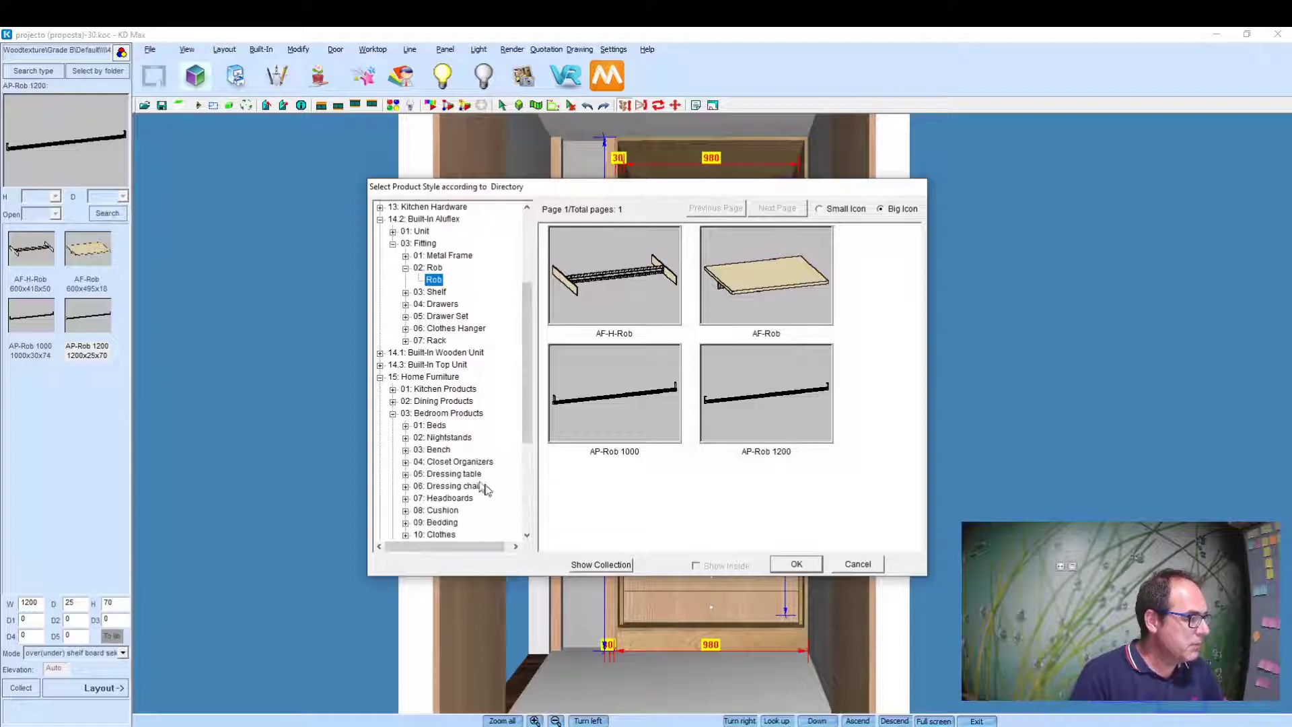
pyautogui.scroll(-3, 464, 471)
pyautogui.click(434, 462)
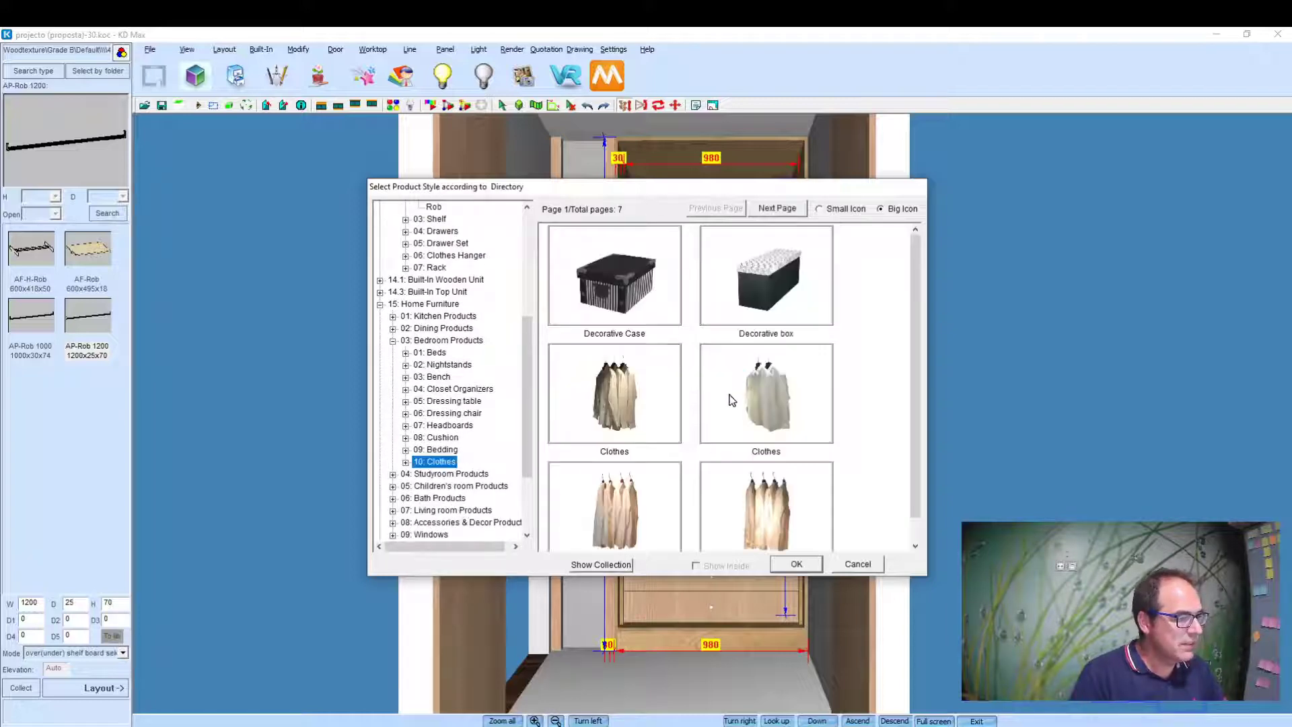
pyautogui.scroll(-1, 730, 404)
pyautogui.click(777, 208)
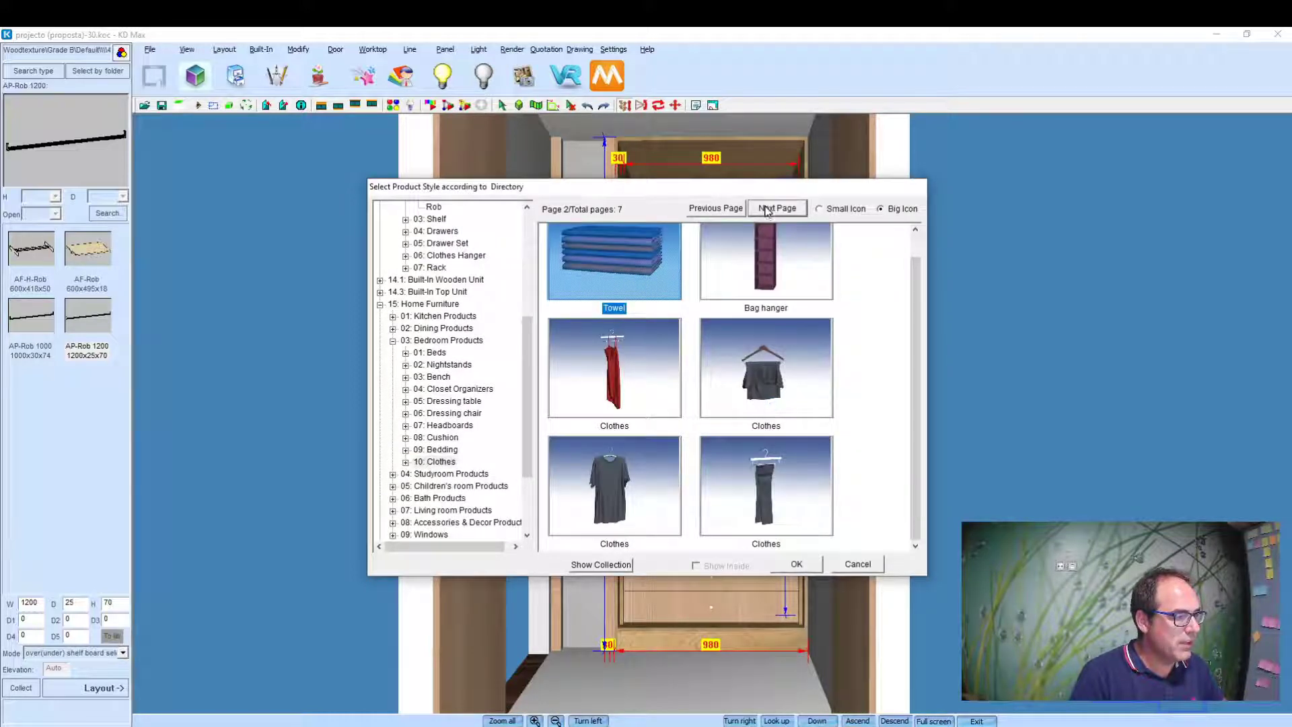
pyautogui.click(775, 209)
pyautogui.click(775, 209)
pyautogui.click(781, 208)
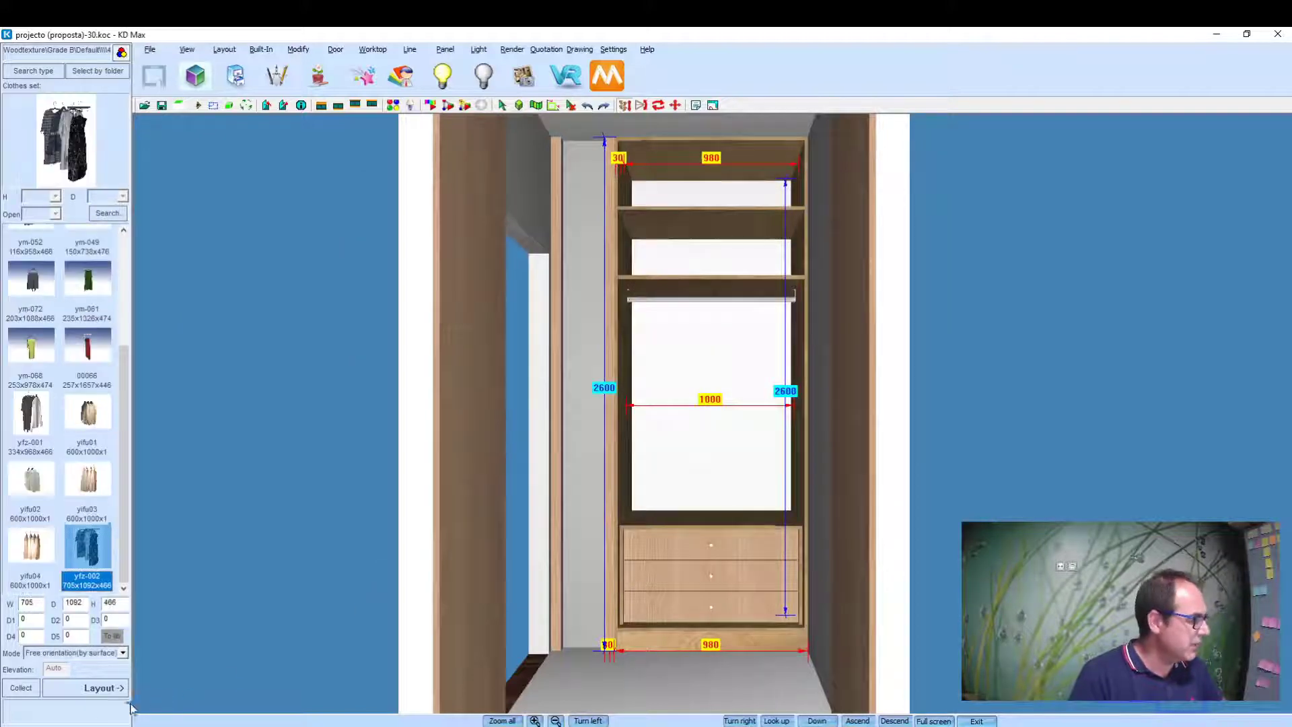
# Step: Hang the yfz-002 clothes set on the new rail above the drawers
pyautogui.click(99, 689)
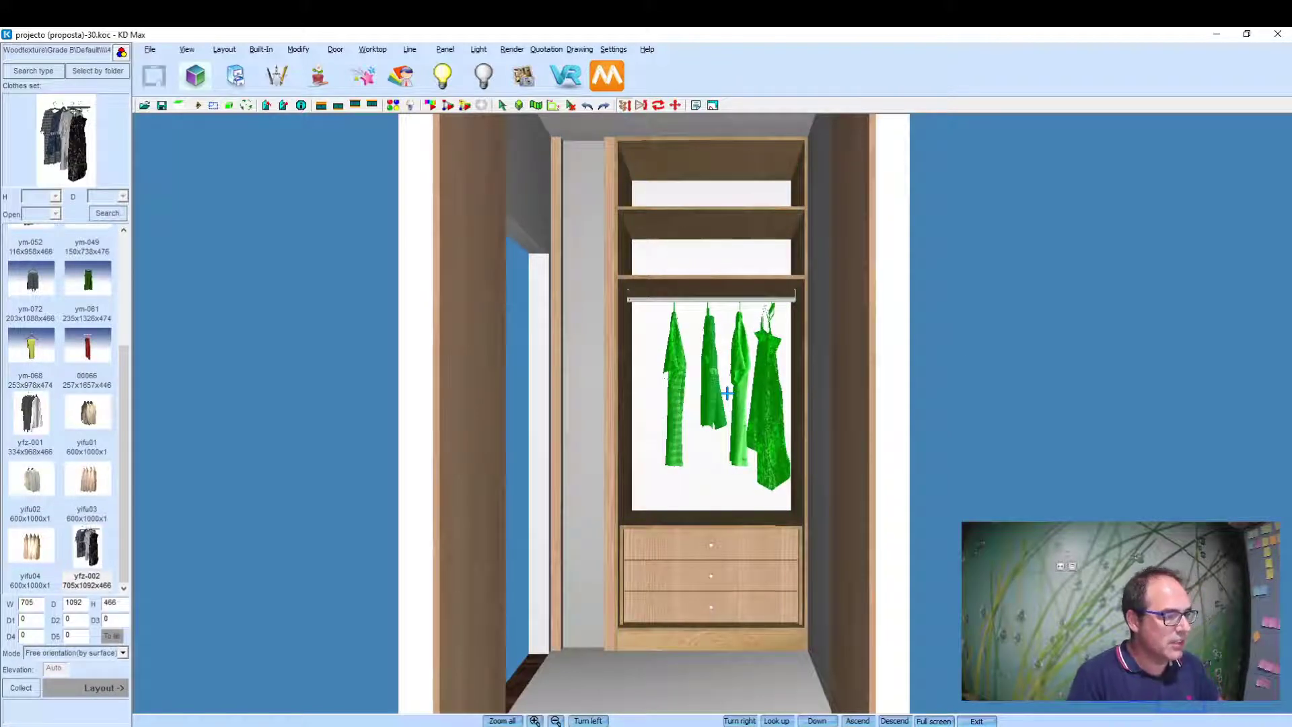
pyautogui.click(727, 393)
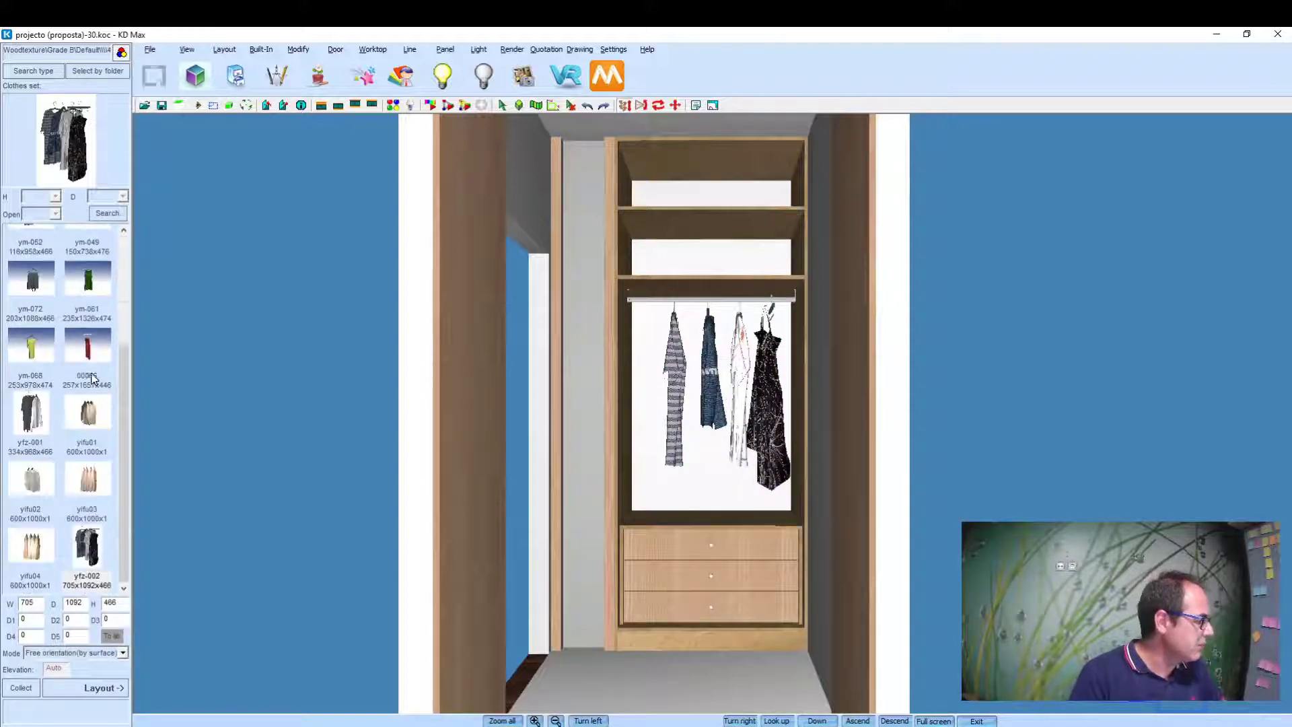
pyautogui.scroll(3, 86, 422)
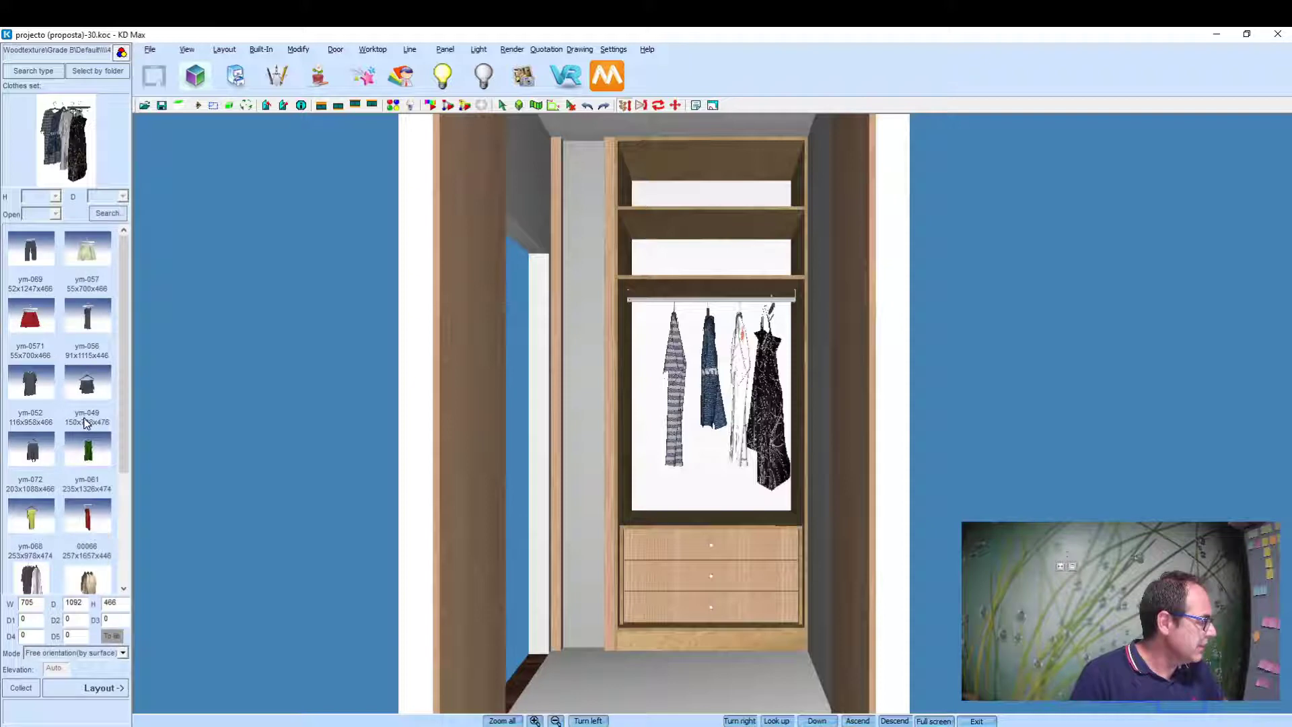
# Step: Choose the folded blue towels (389 × 385 × 128) from 10 Clothes > 02 Other Decor
pyautogui.click(92, 73)
pyautogui.scroll(-1, 498, 475)
pyautogui.click(455, 502)
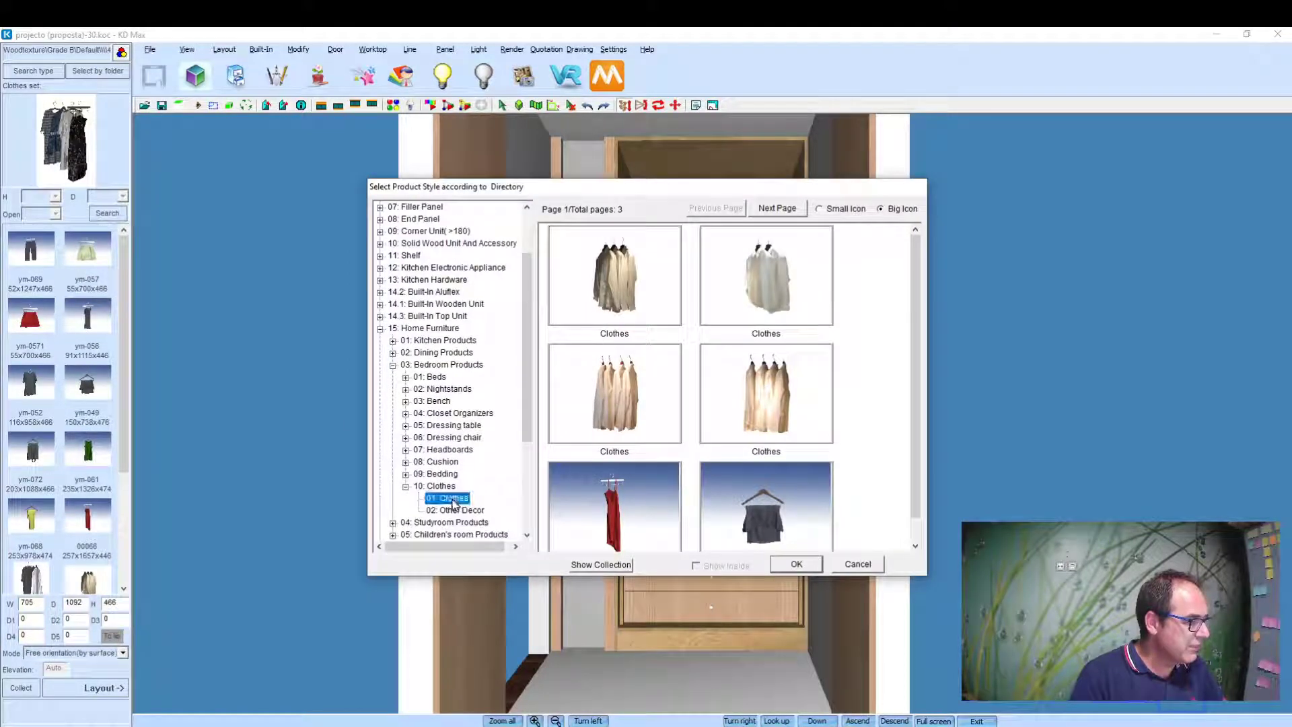
pyautogui.click(455, 512)
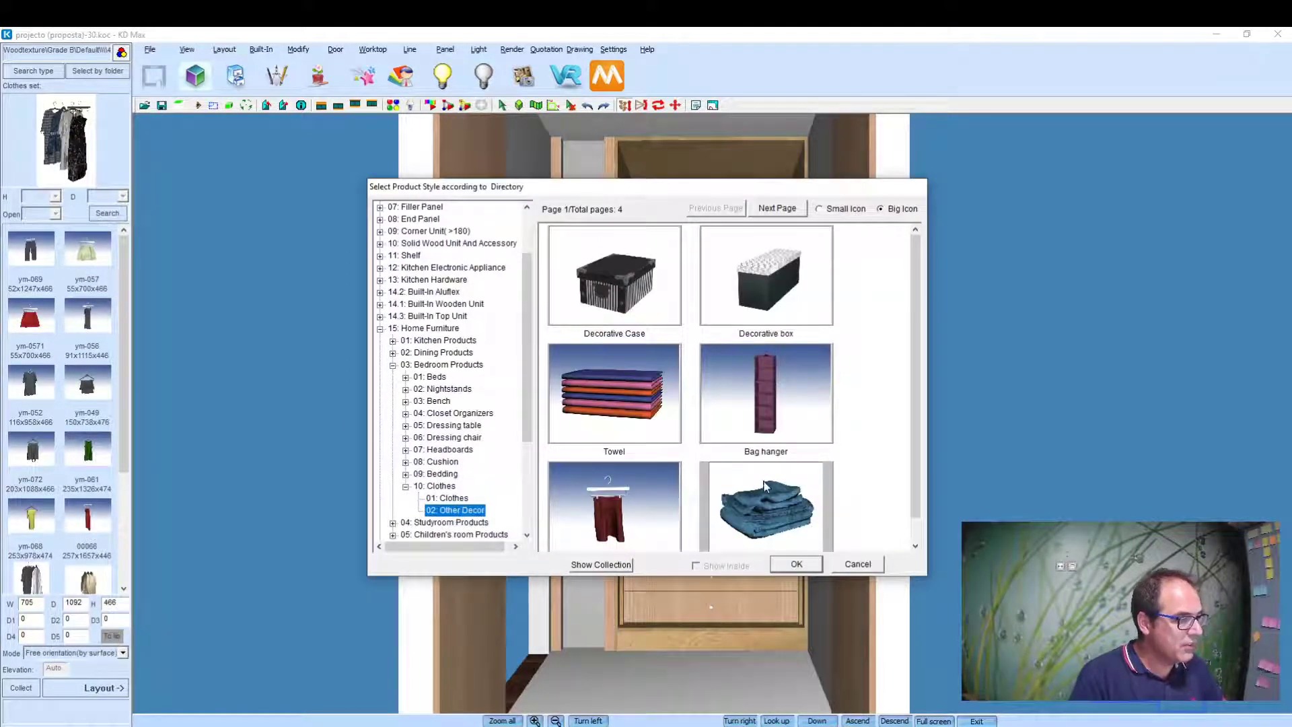
pyautogui.click(781, 532)
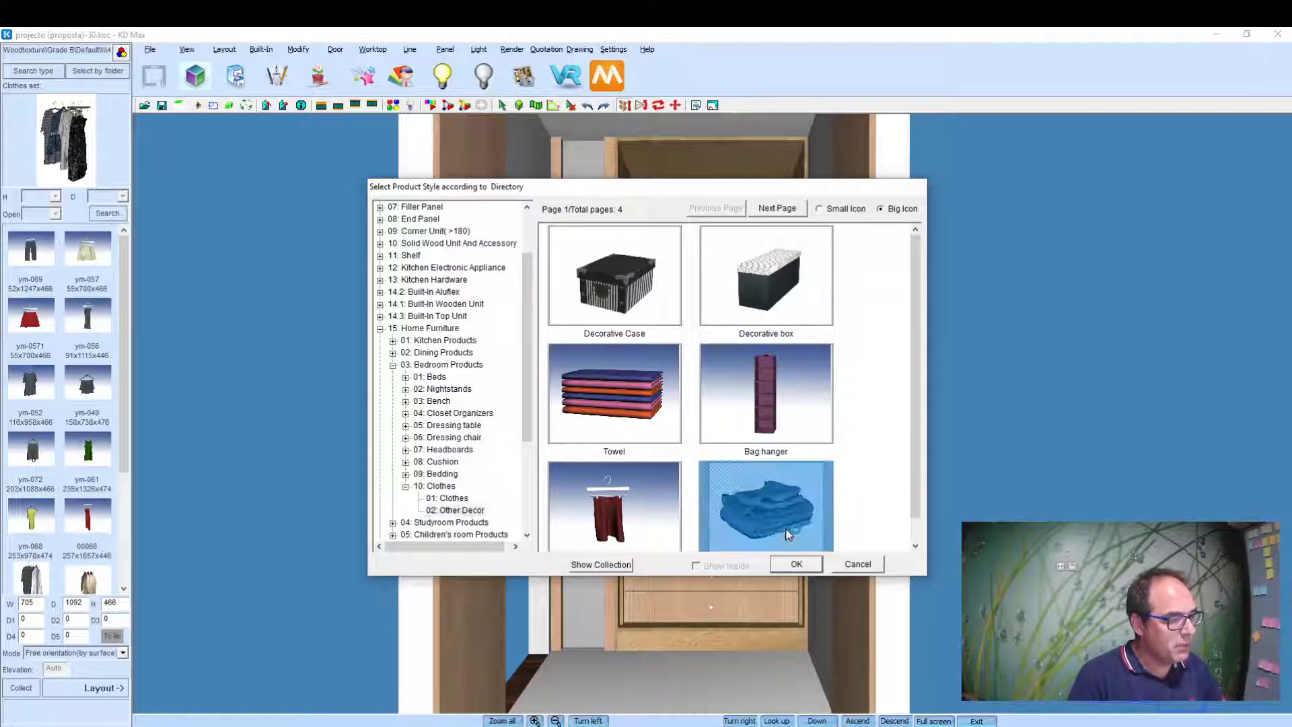
pyautogui.click(796, 566)
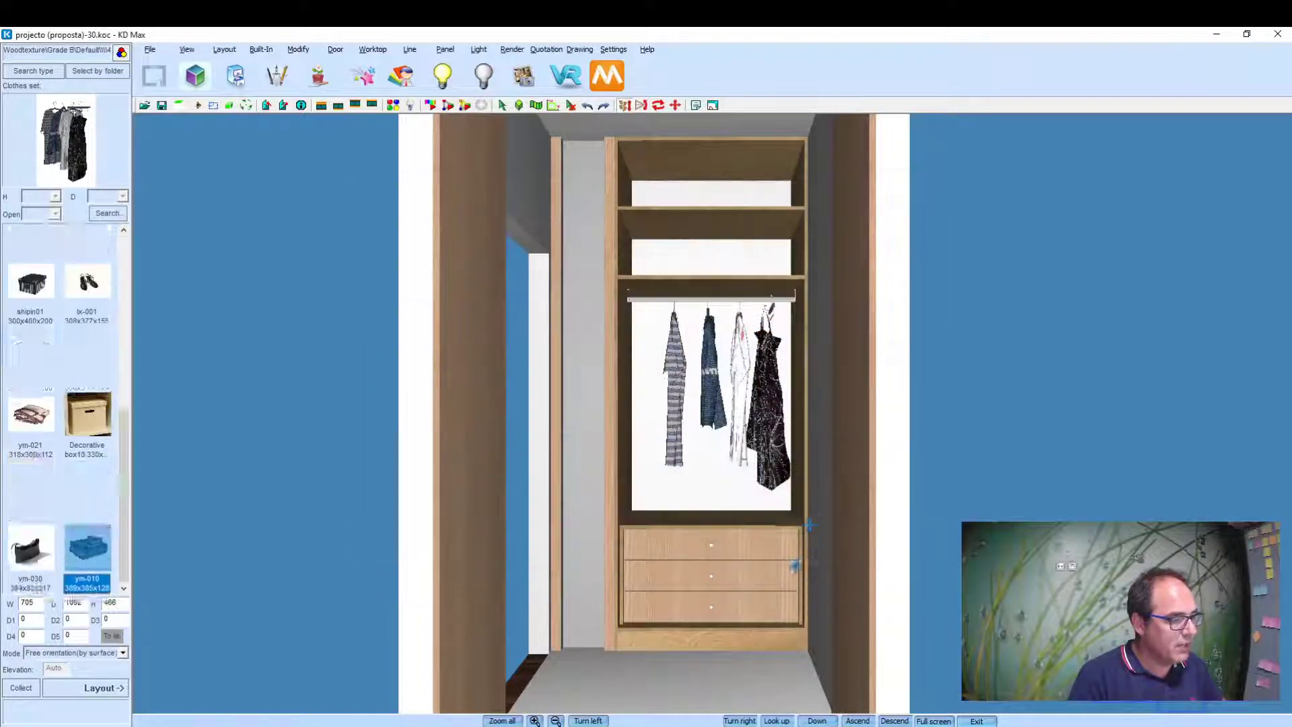
# Step: Place the folded towels above the drawers and the ym-039 bag, turned sideways, beside the jeans
pyautogui.click(92, 693)
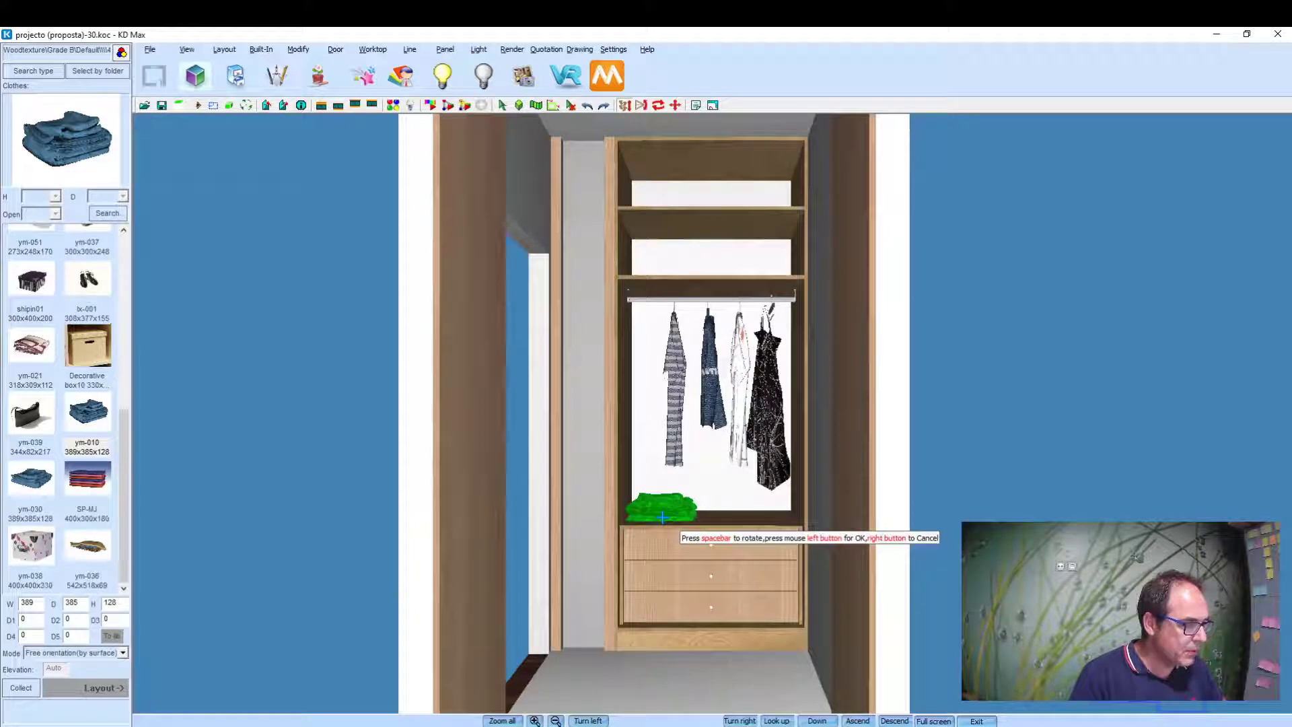
pyautogui.click(663, 517)
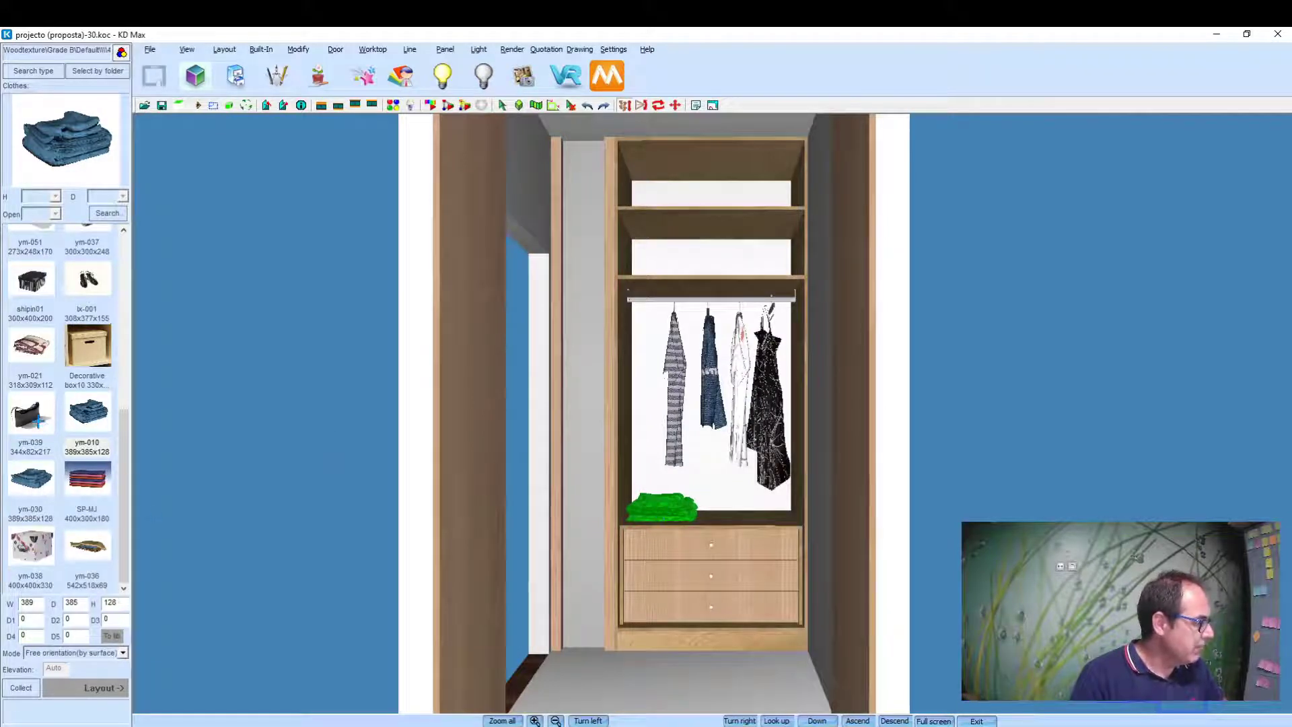
pyautogui.click(41, 442)
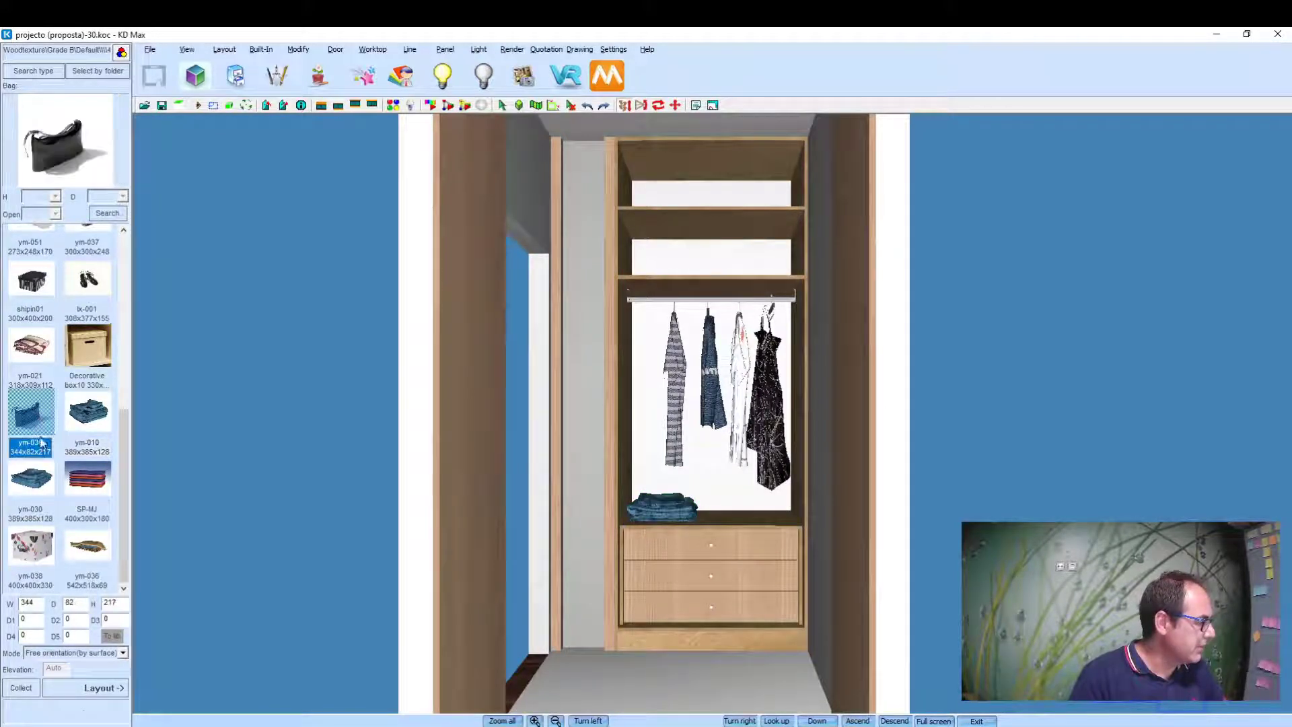
pyautogui.click(85, 691)
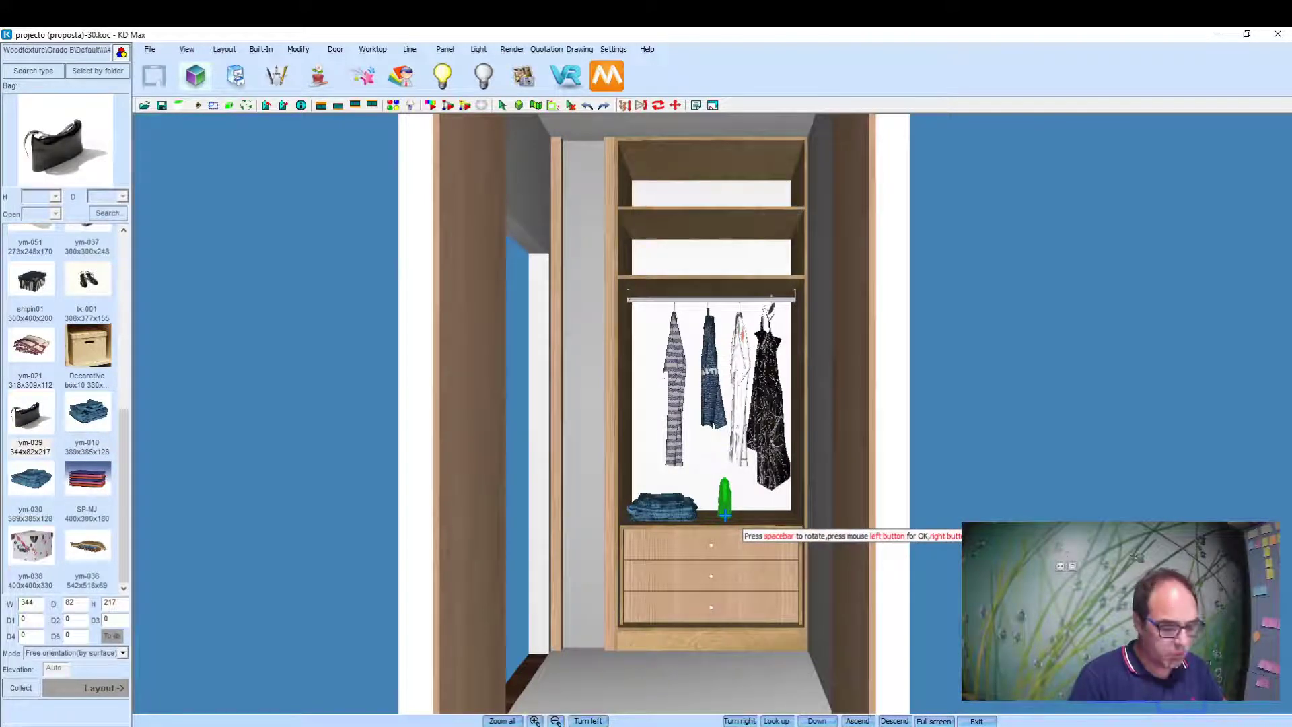
pyautogui.press('space')
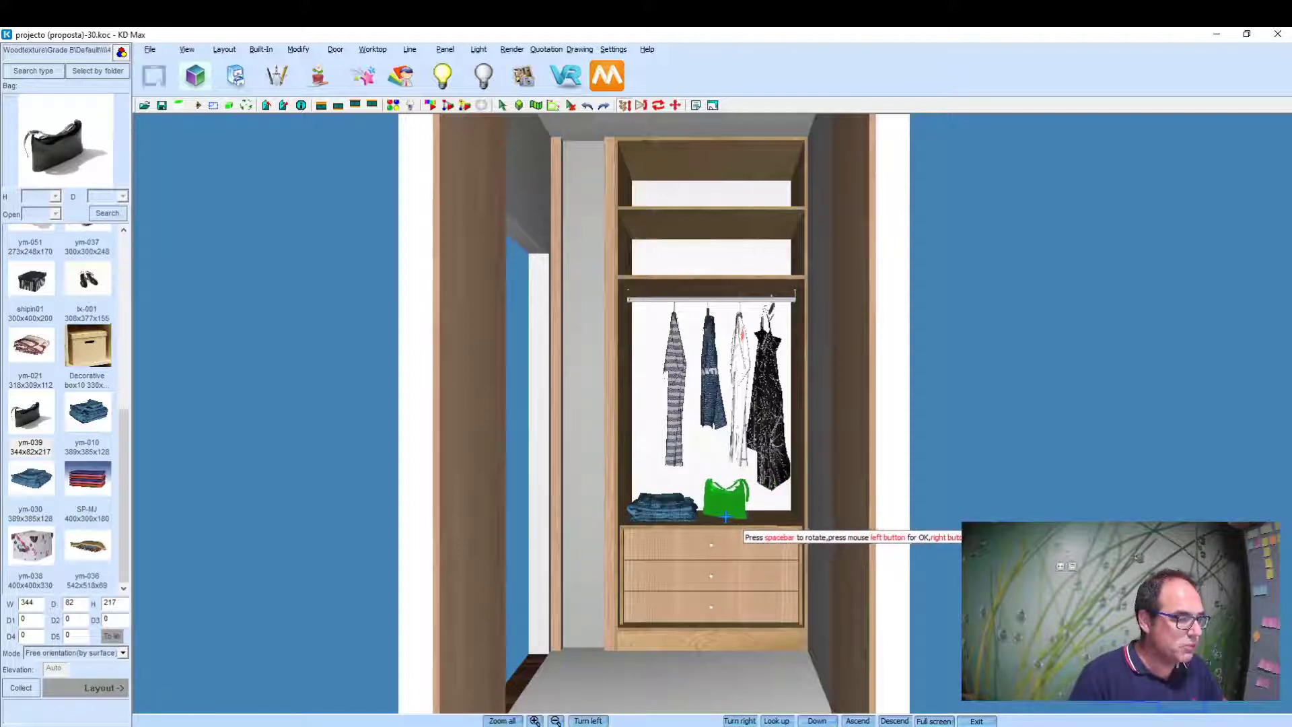
pyautogui.click(725, 517)
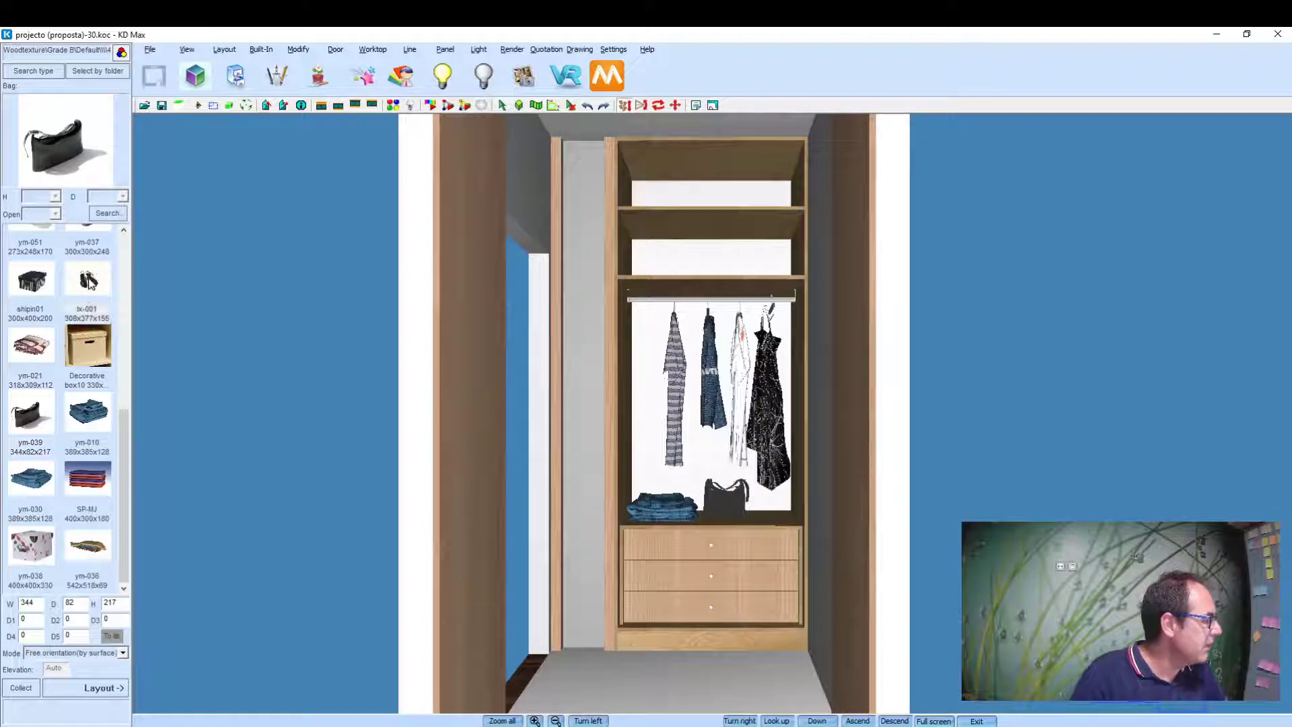
# Step: Place the bx-001 shoes, rotated twice to face forward, next to the bag
pyautogui.click(91, 282)
pyautogui.click(94, 694)
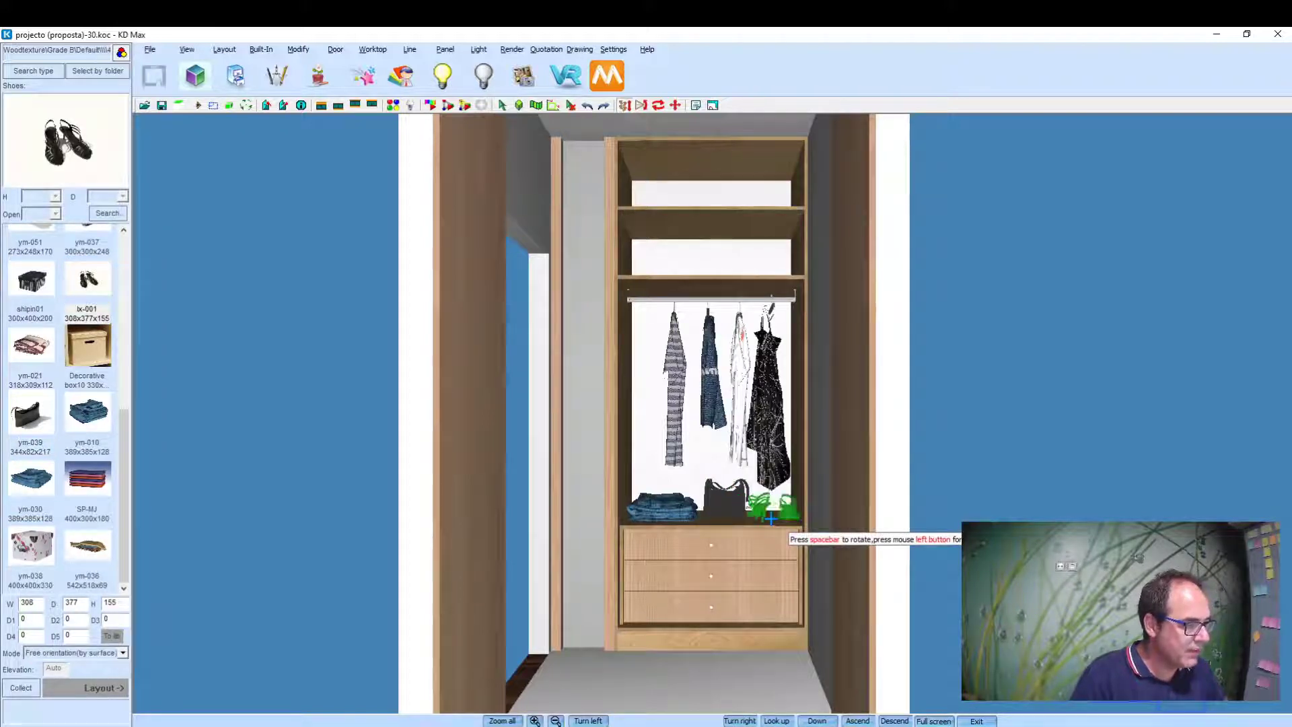
pyautogui.press('space')
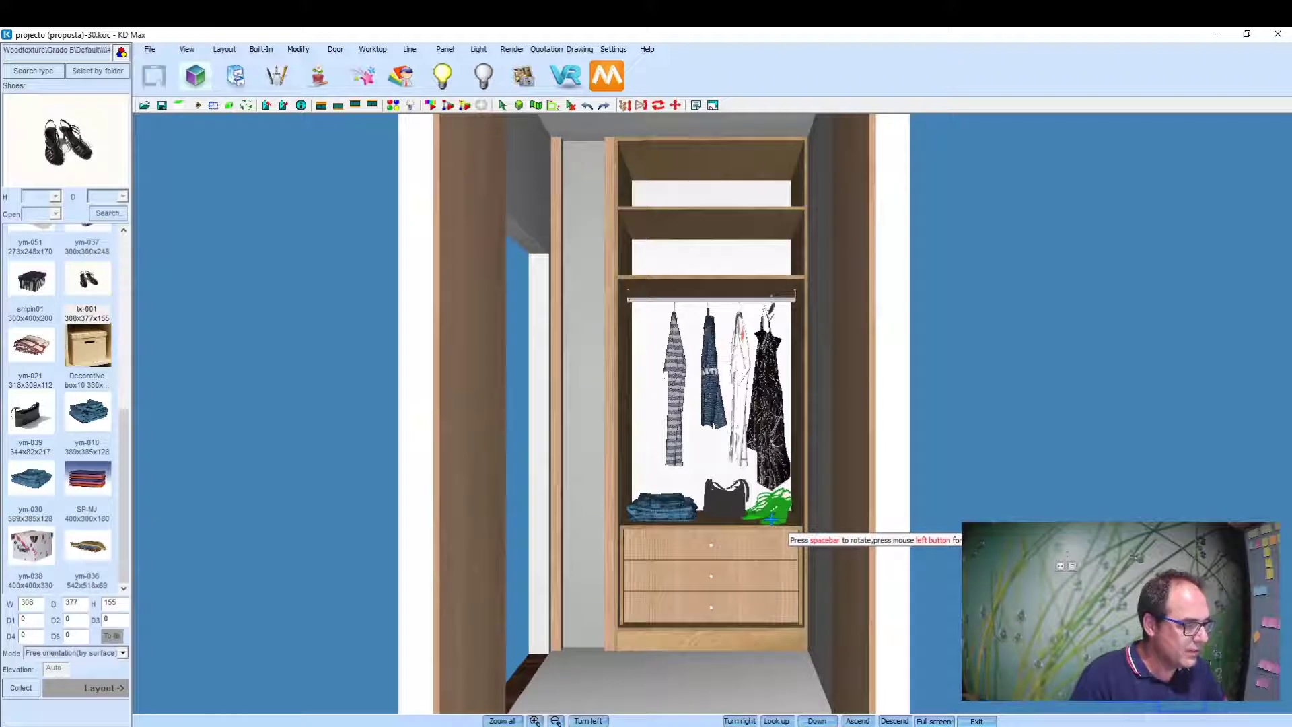
pyautogui.press('space')
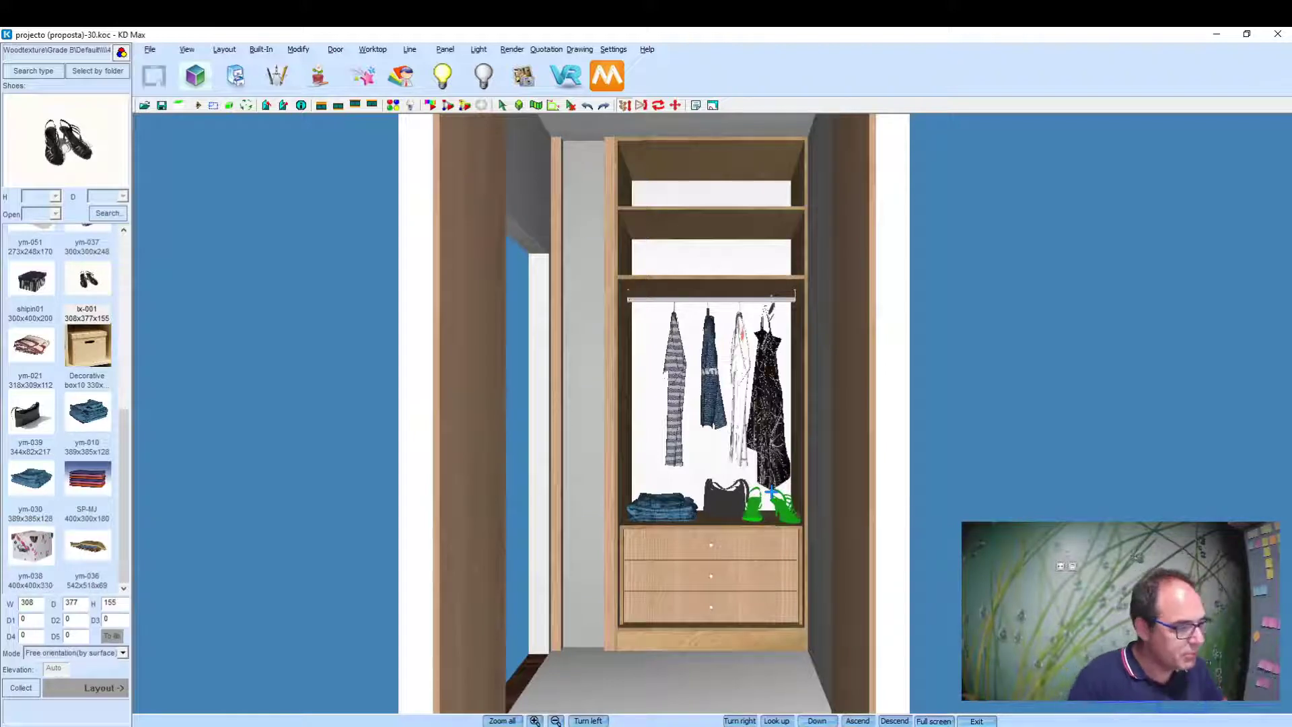
pyautogui.click(772, 492)
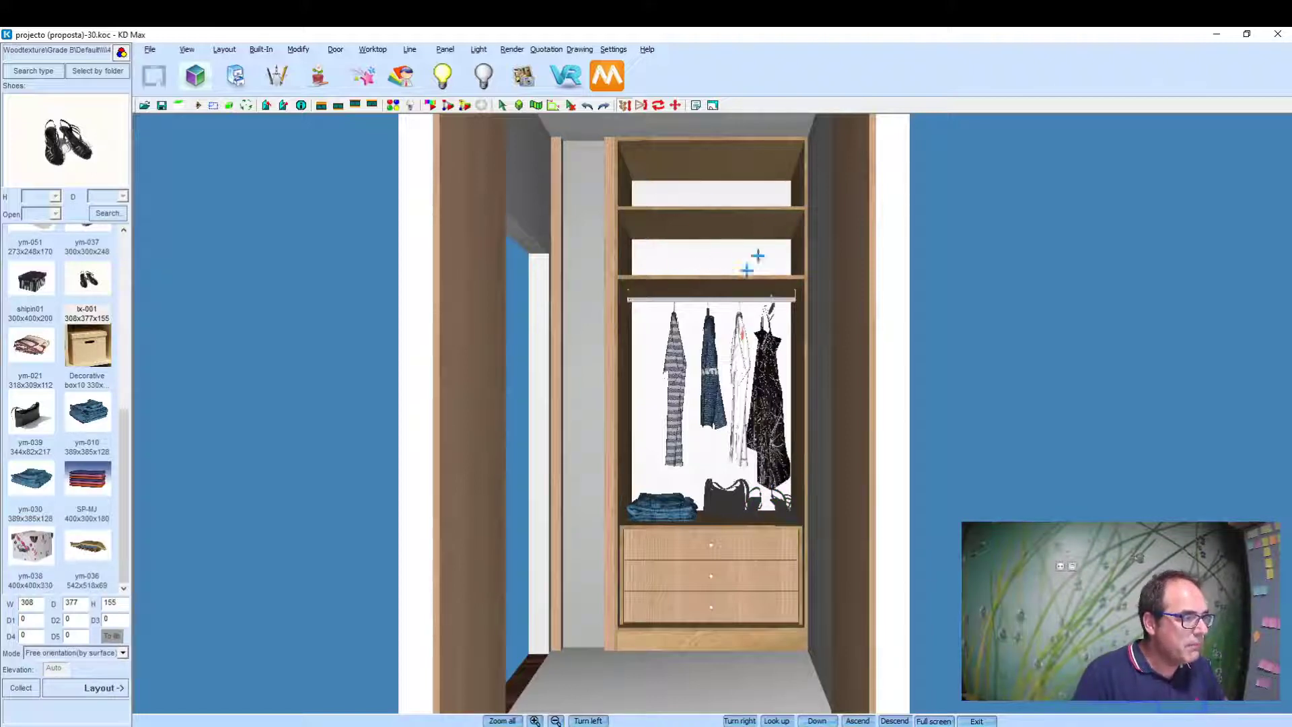
pyautogui.scroll(-3, 711, 218)
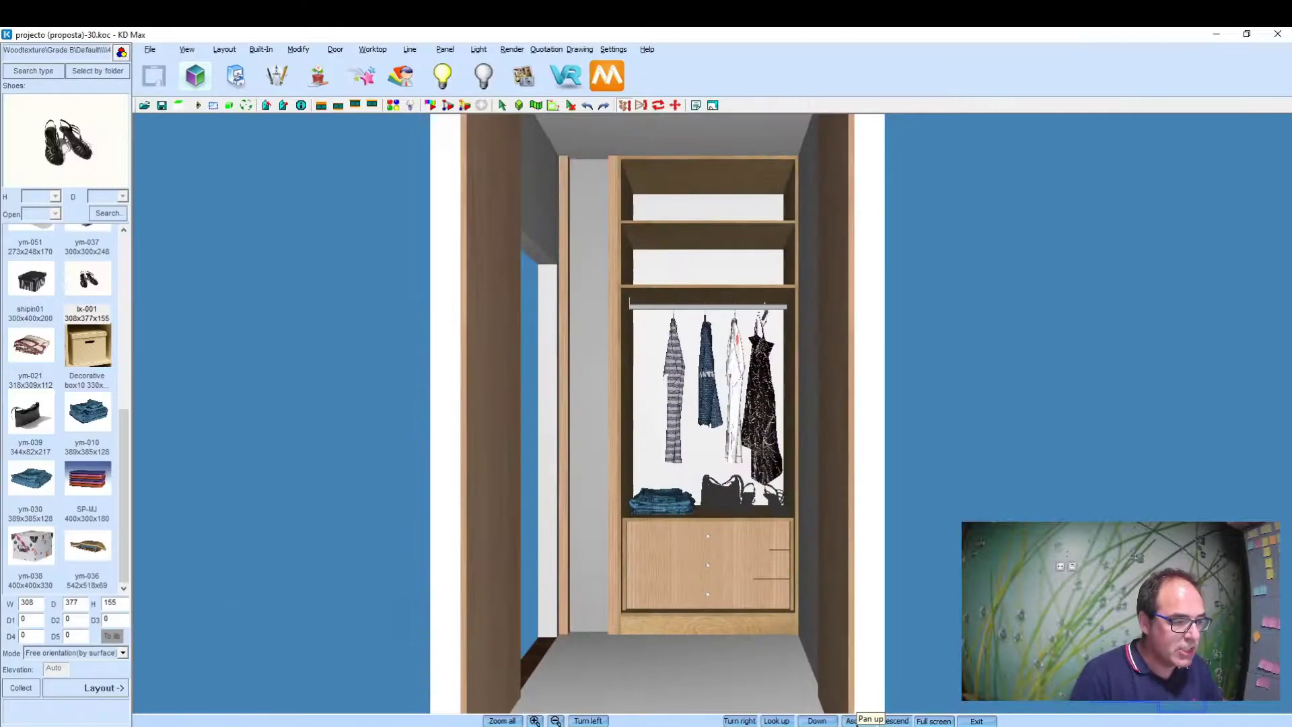
pyautogui.click(857, 721)
pyautogui.click(856, 722)
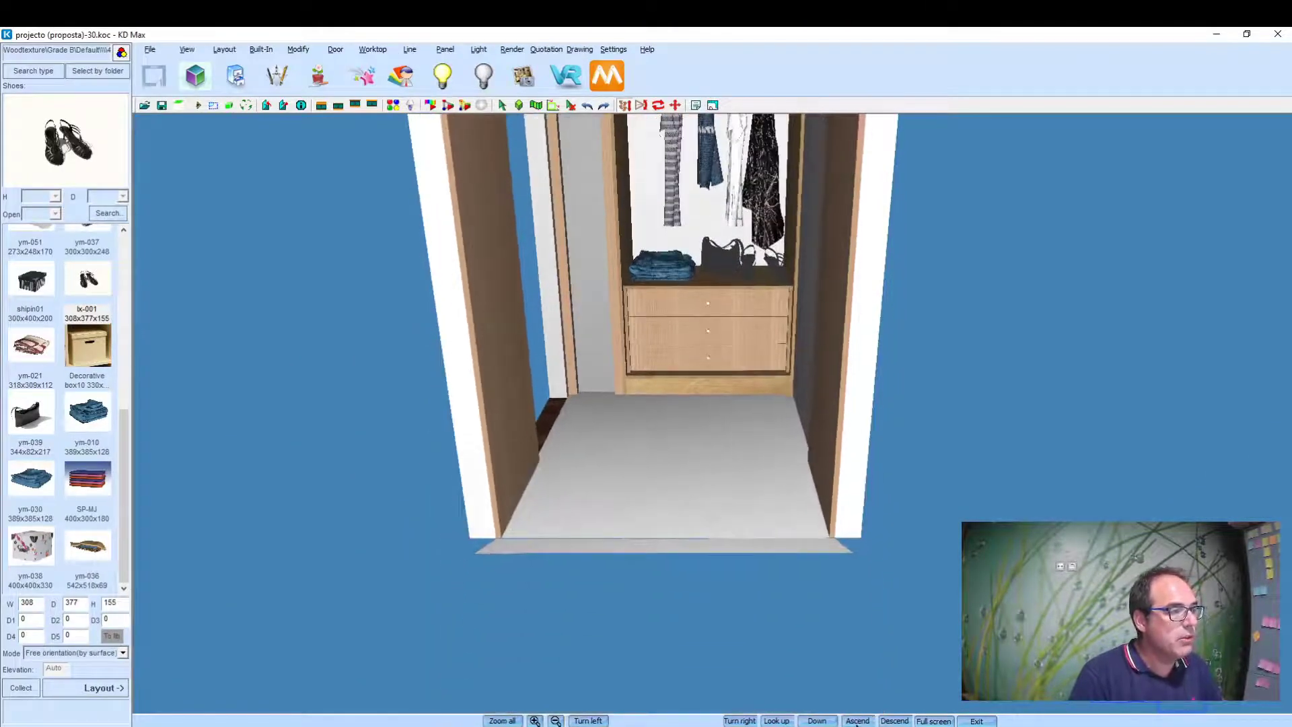
pyautogui.click(857, 722)
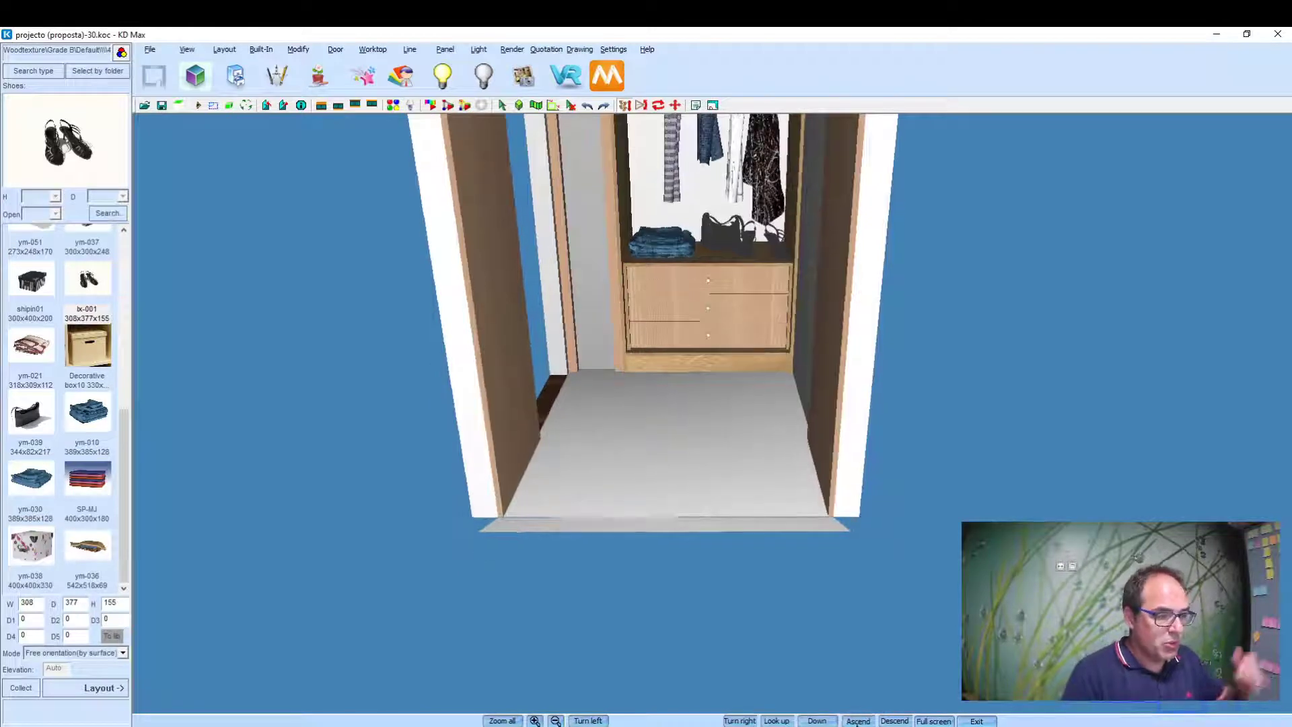
pyautogui.click(778, 721)
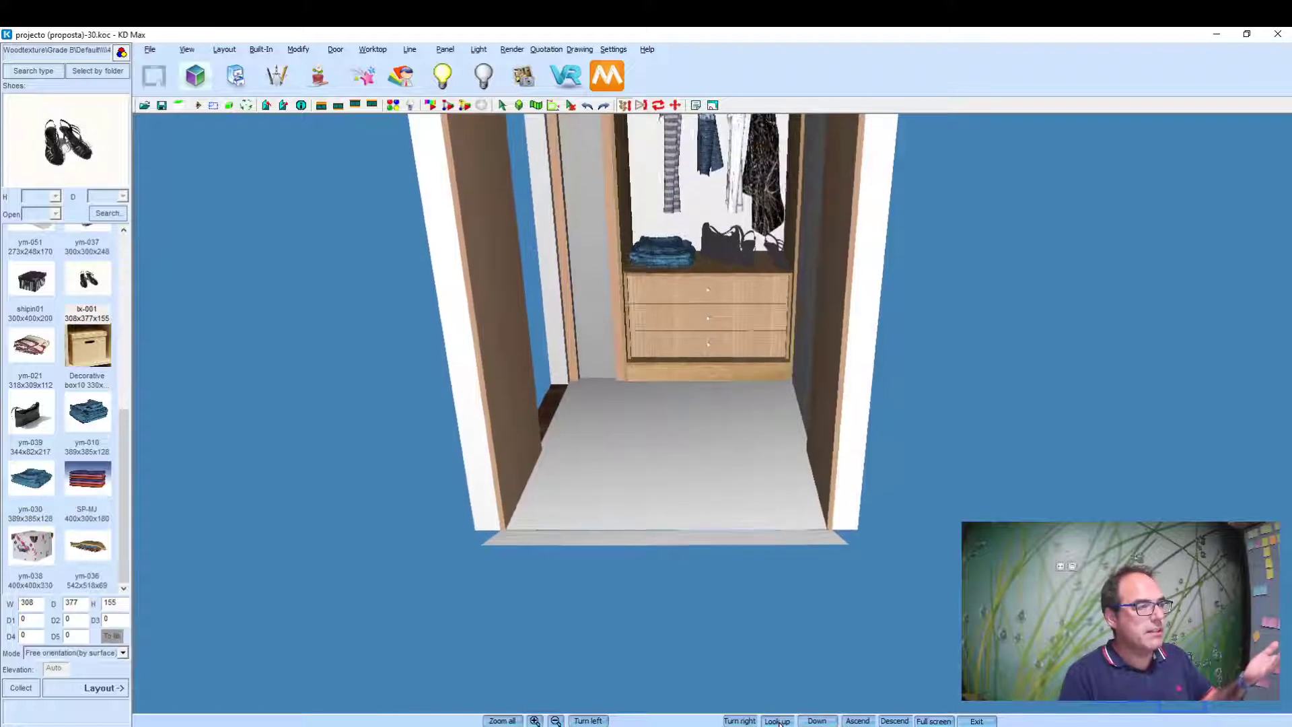
pyautogui.click(778, 722)
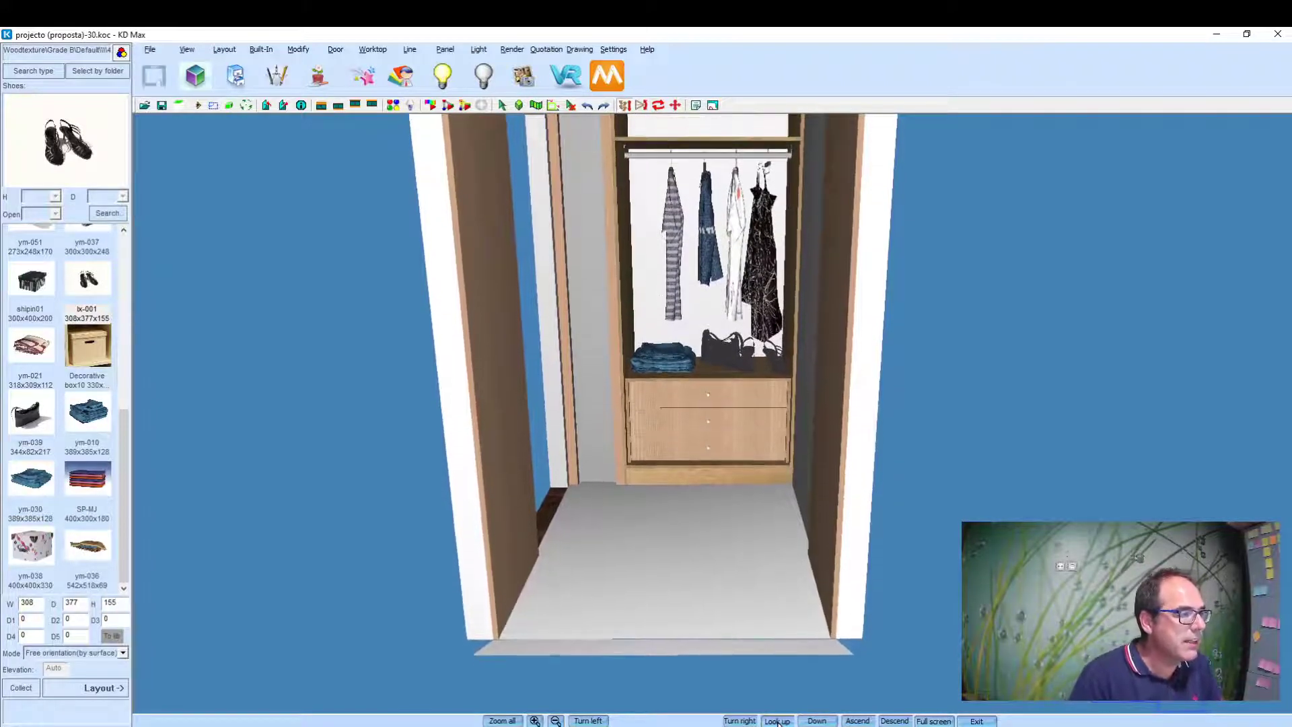
pyautogui.click(778, 721)
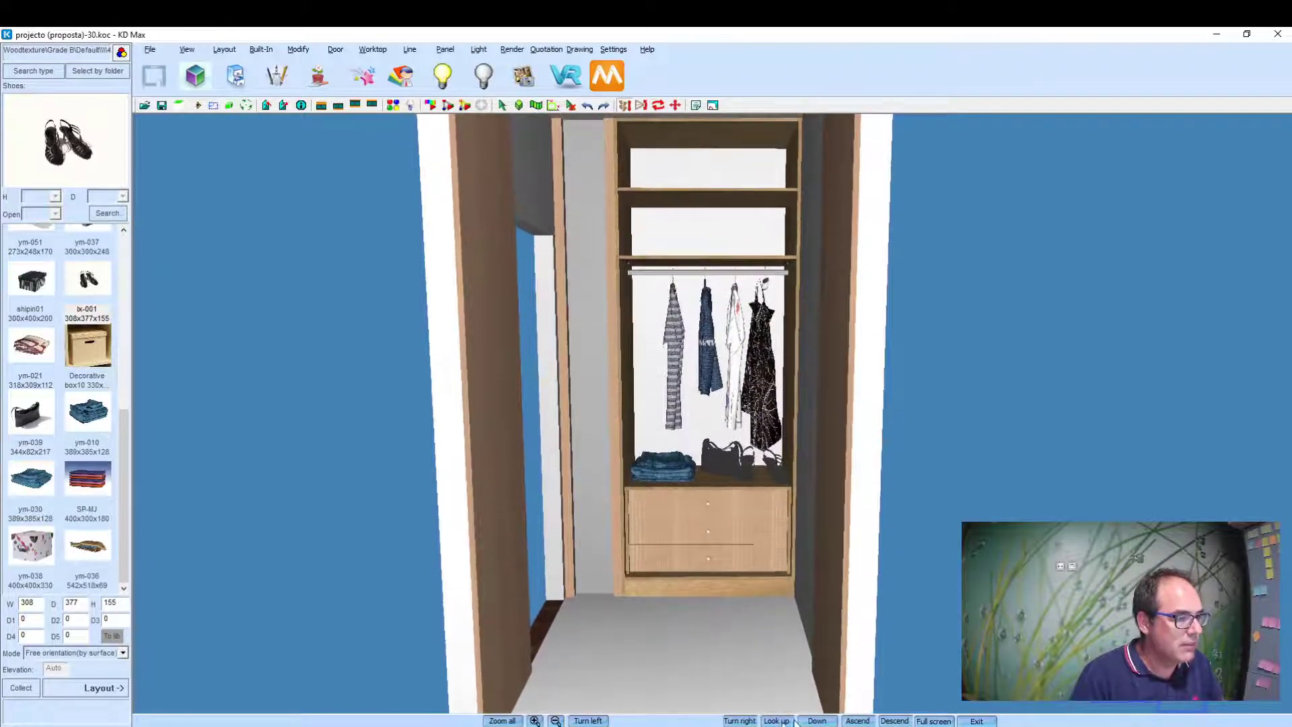
pyautogui.click(833, 721)
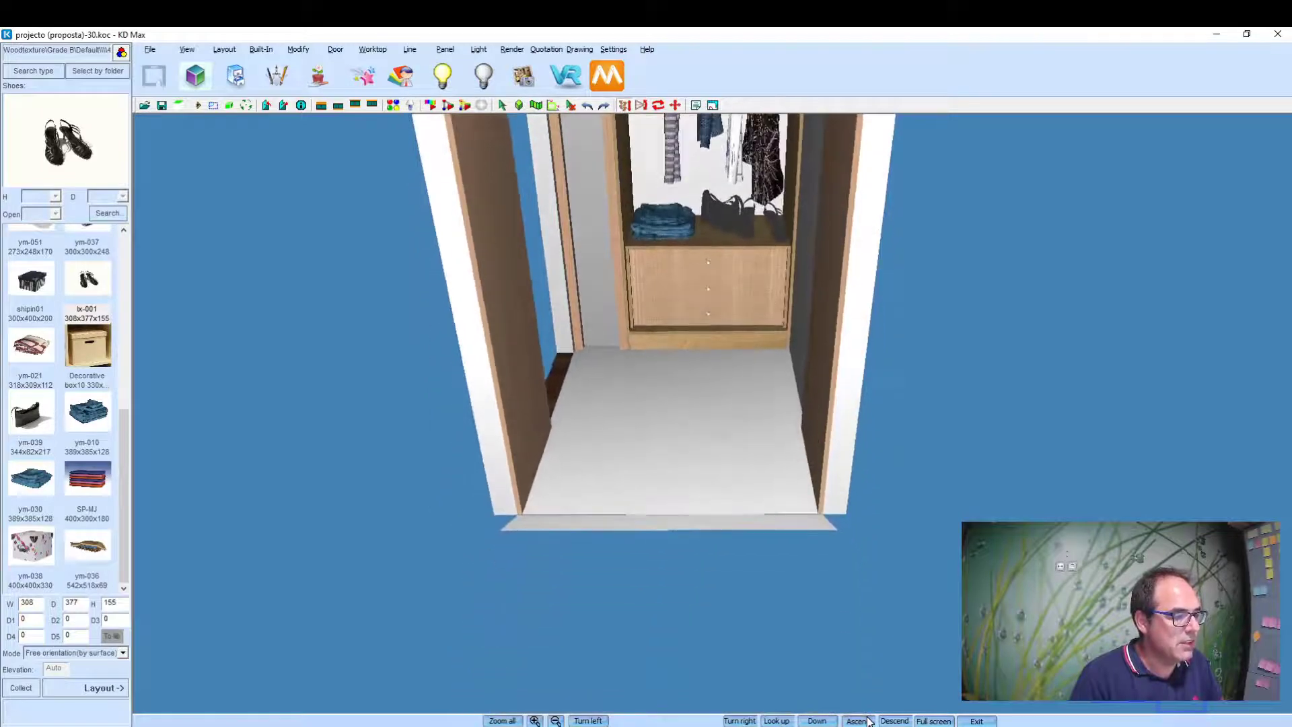
pyautogui.click(772, 721)
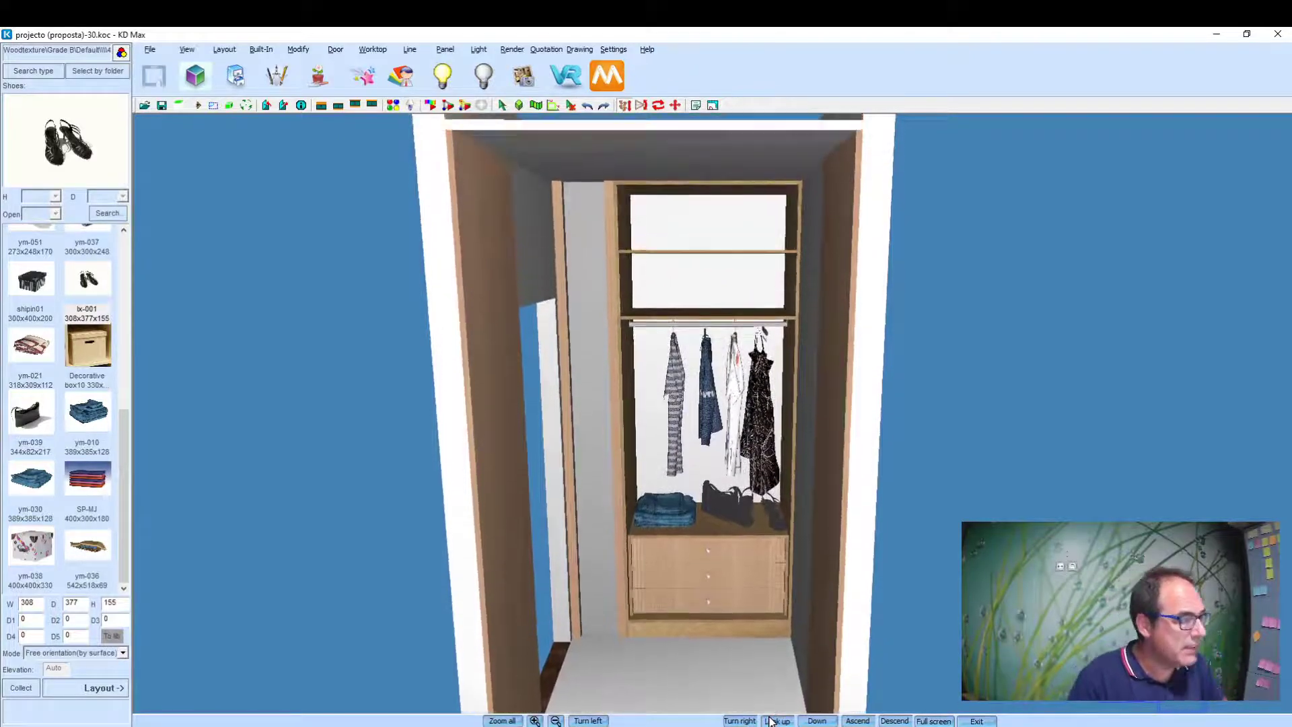
pyautogui.click(771, 721)
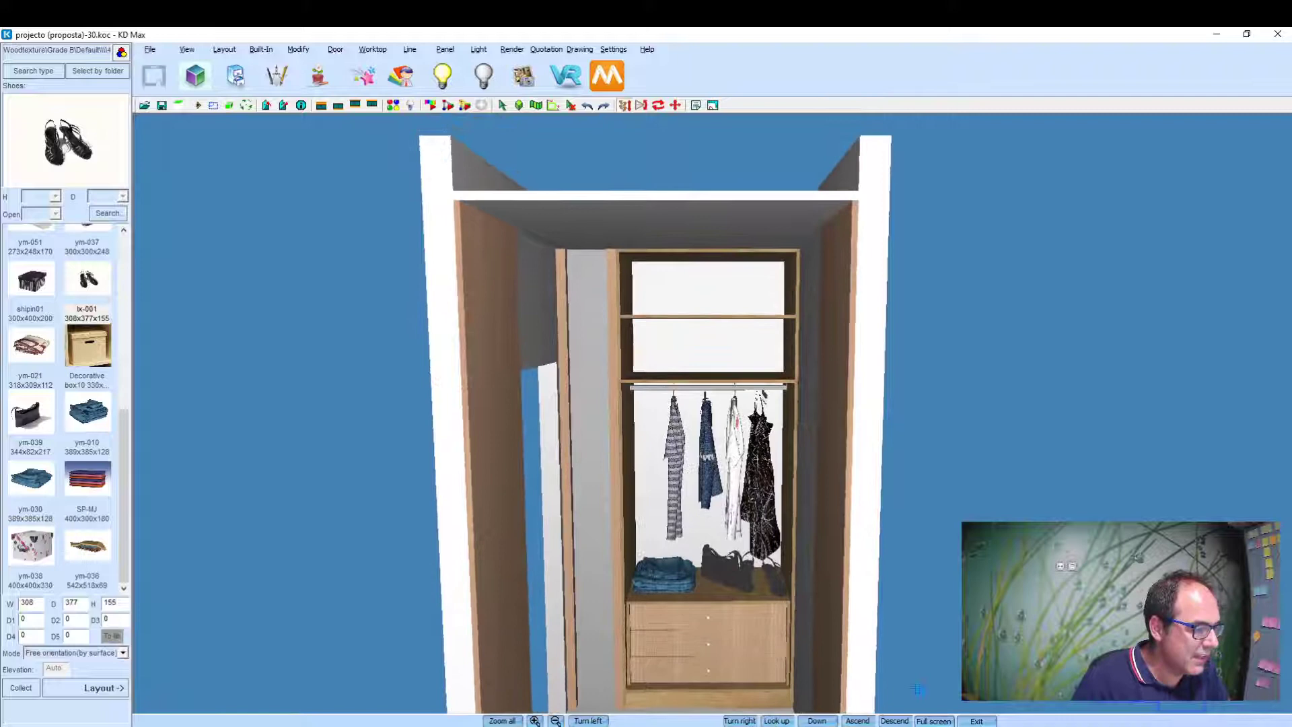
pyautogui.click(868, 721)
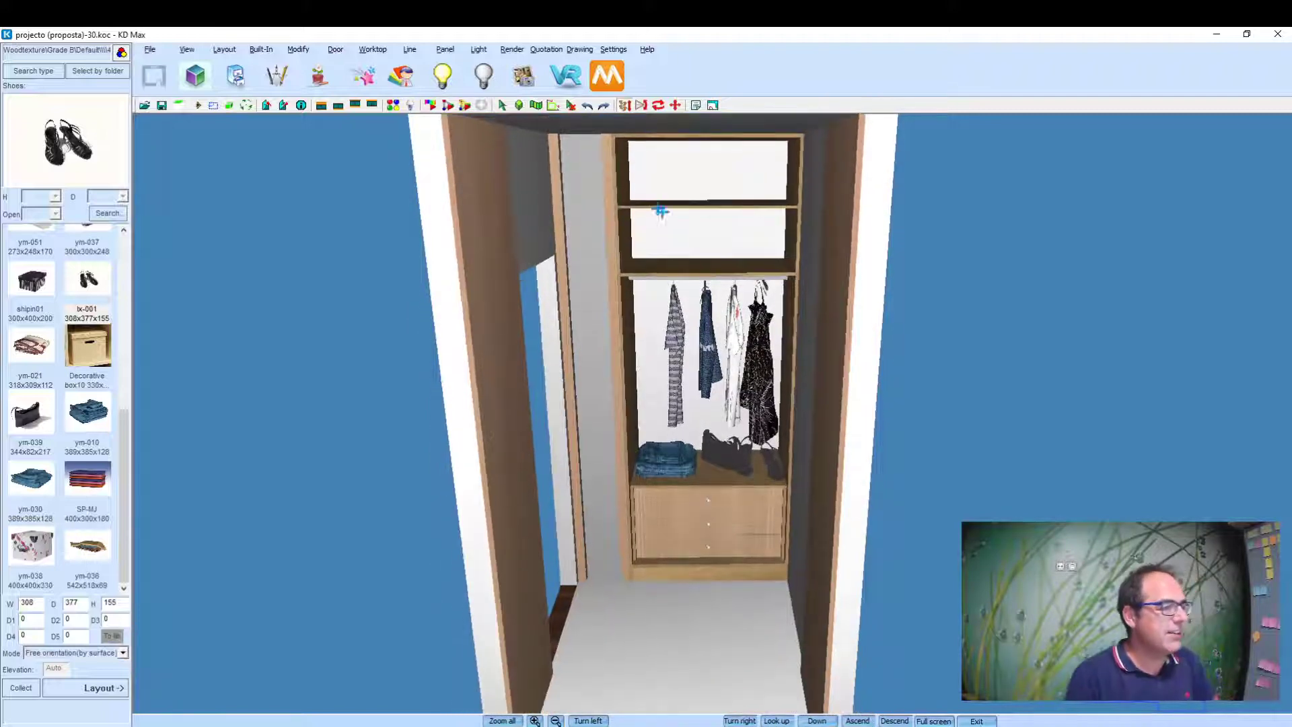
# Step: Place Decorative box10, rotated a quarter turn, at the left end of the upper shelf
pyautogui.click(94, 349)
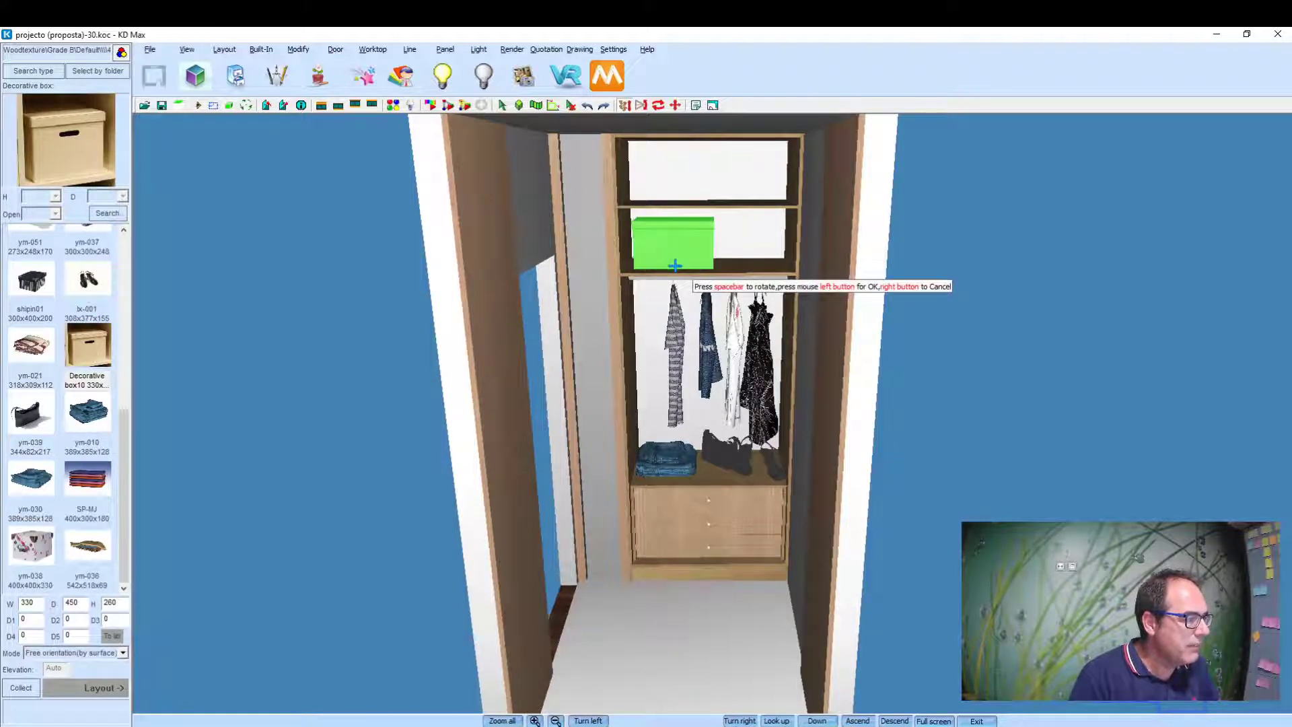
pyautogui.click(660, 265)
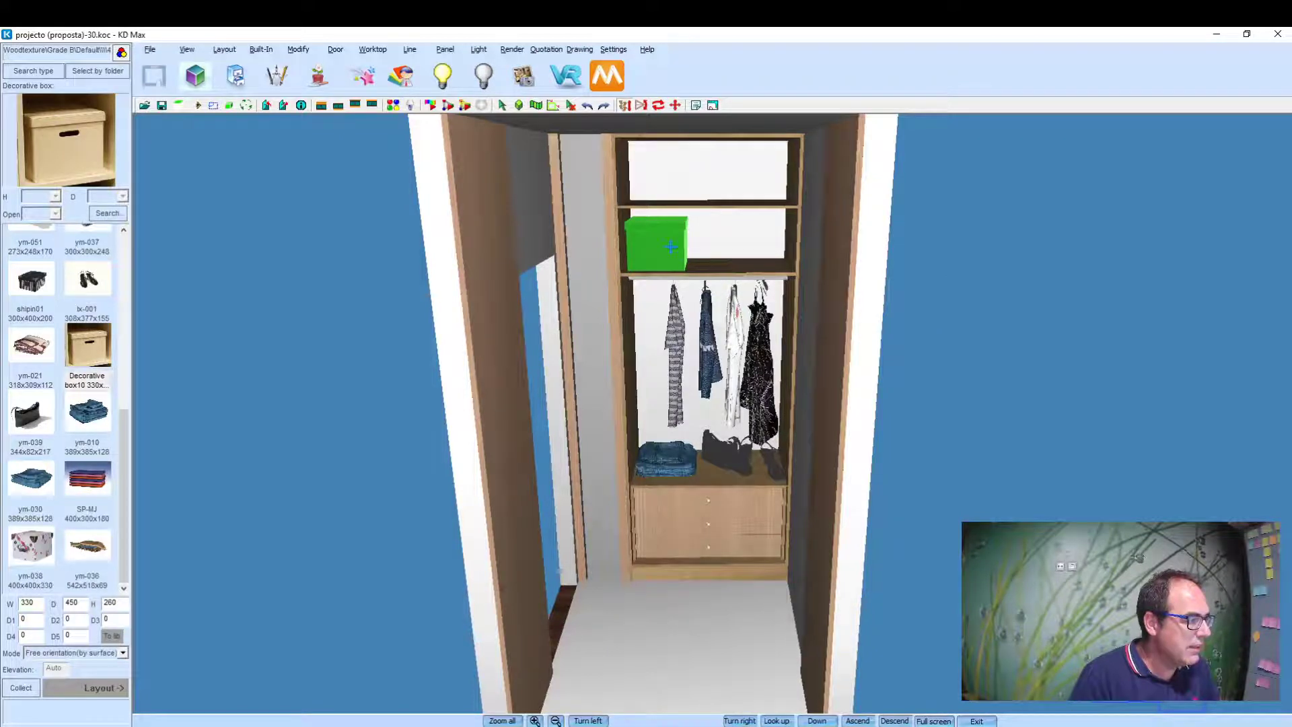
pyautogui.click(729, 260)
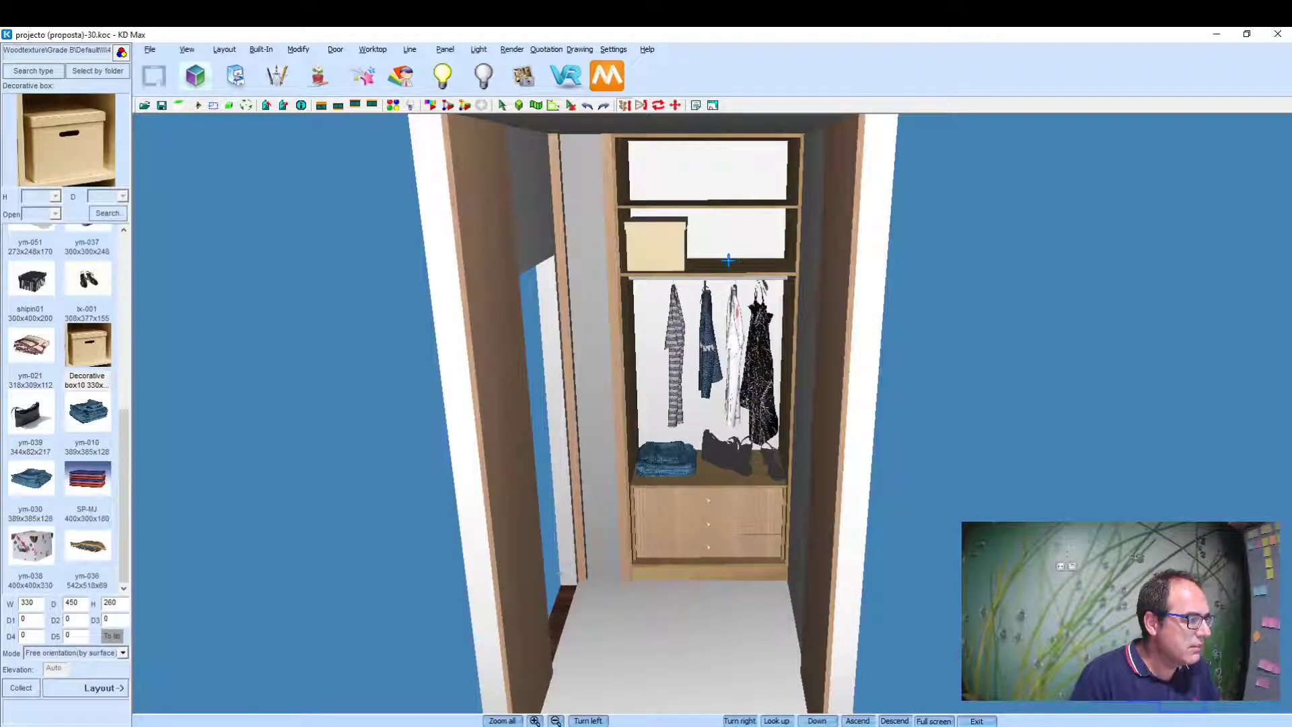
pyautogui.rightClick(643, 235)
pyautogui.click(693, 245)
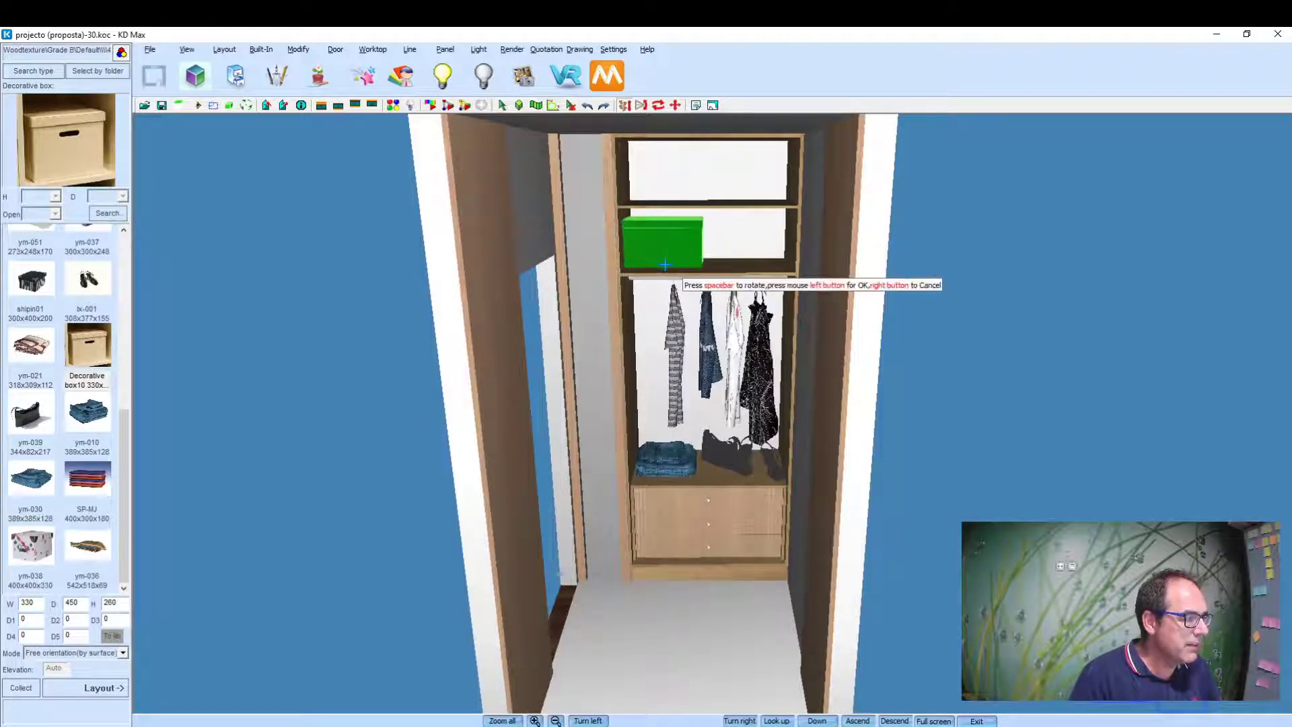
pyautogui.press('space')
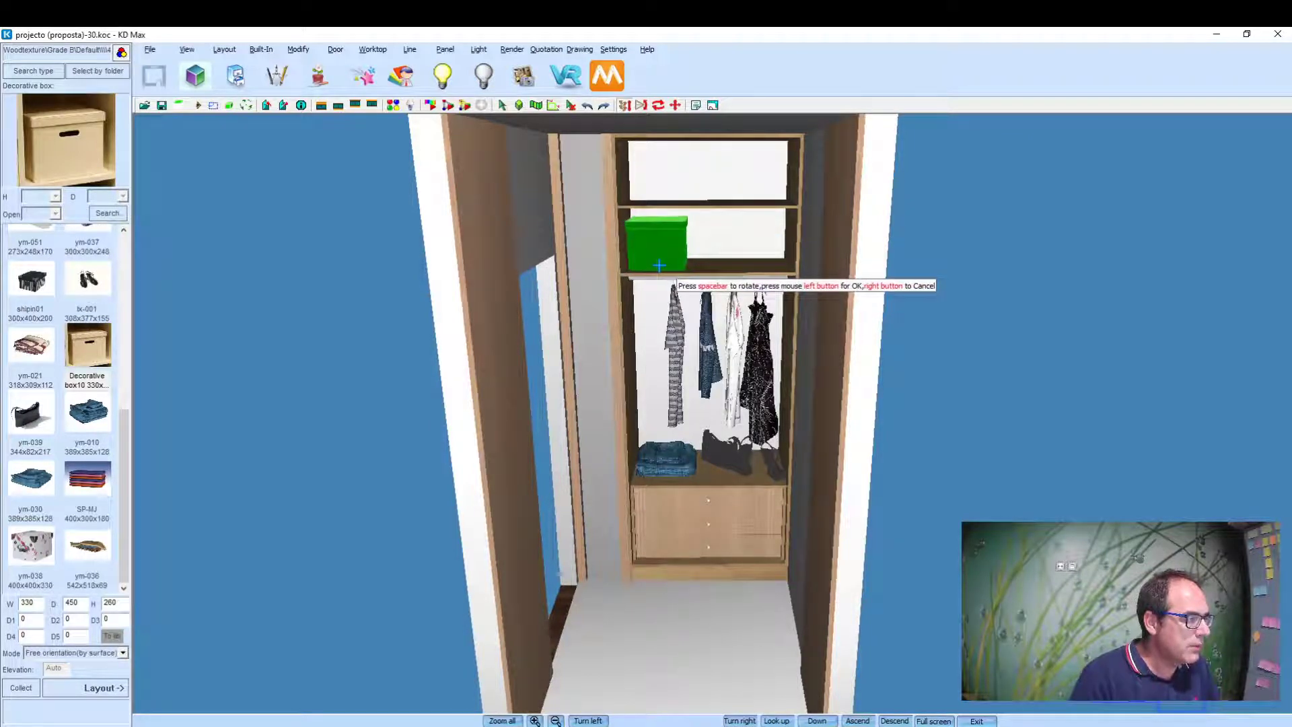
pyautogui.click(659, 265)
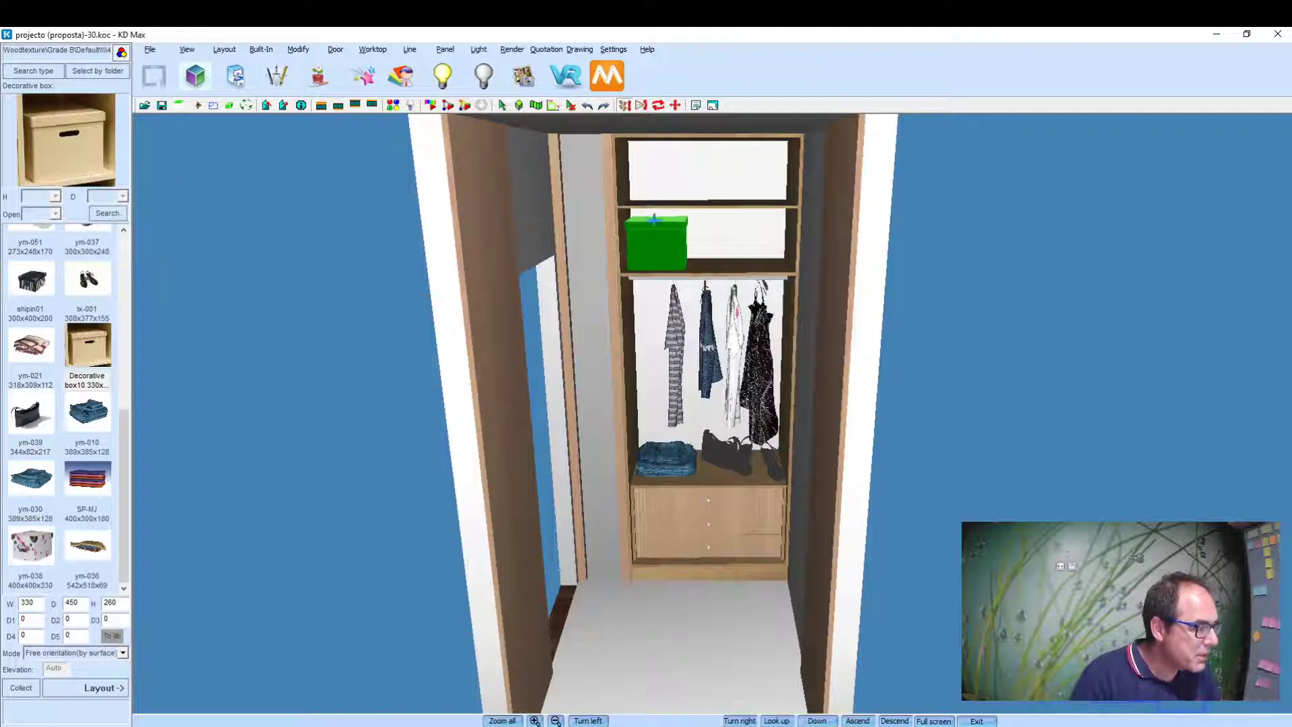
pyautogui.click(699, 229)
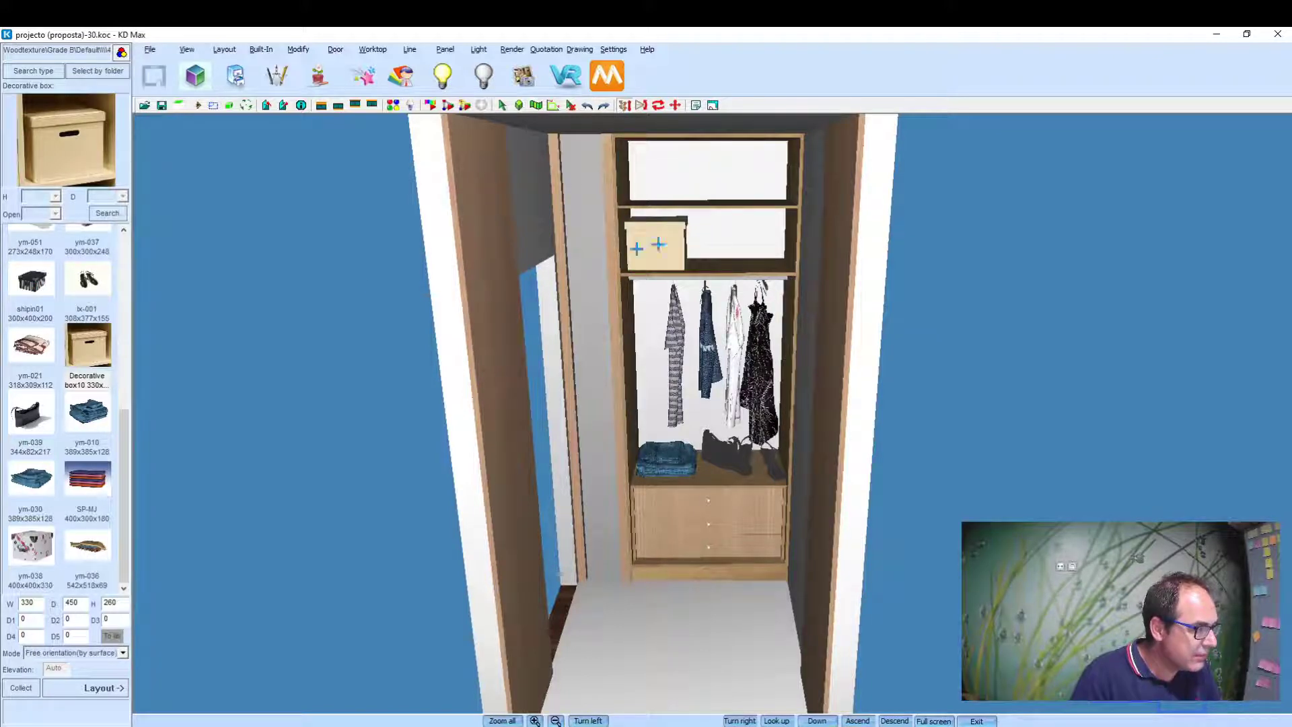
# Step: Place the ym-036 folded clothes beside the decorative box
pyautogui.click(113, 571)
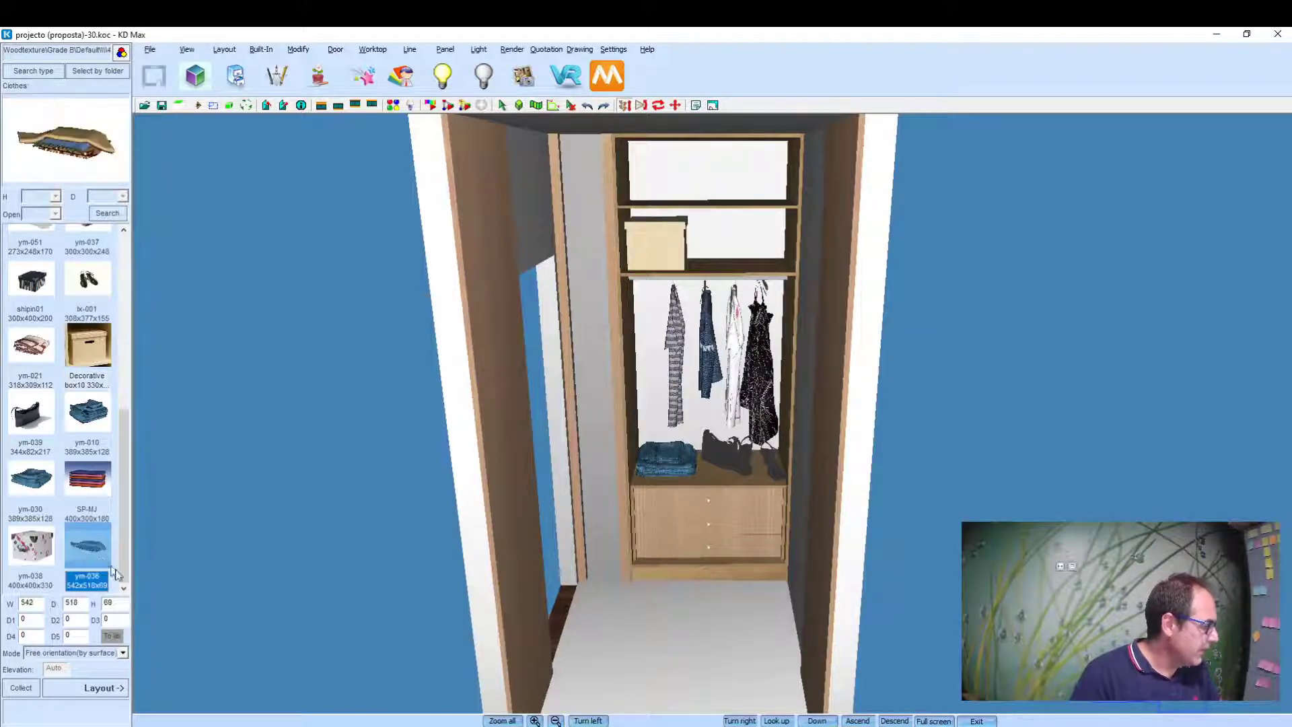
pyautogui.click(88, 692)
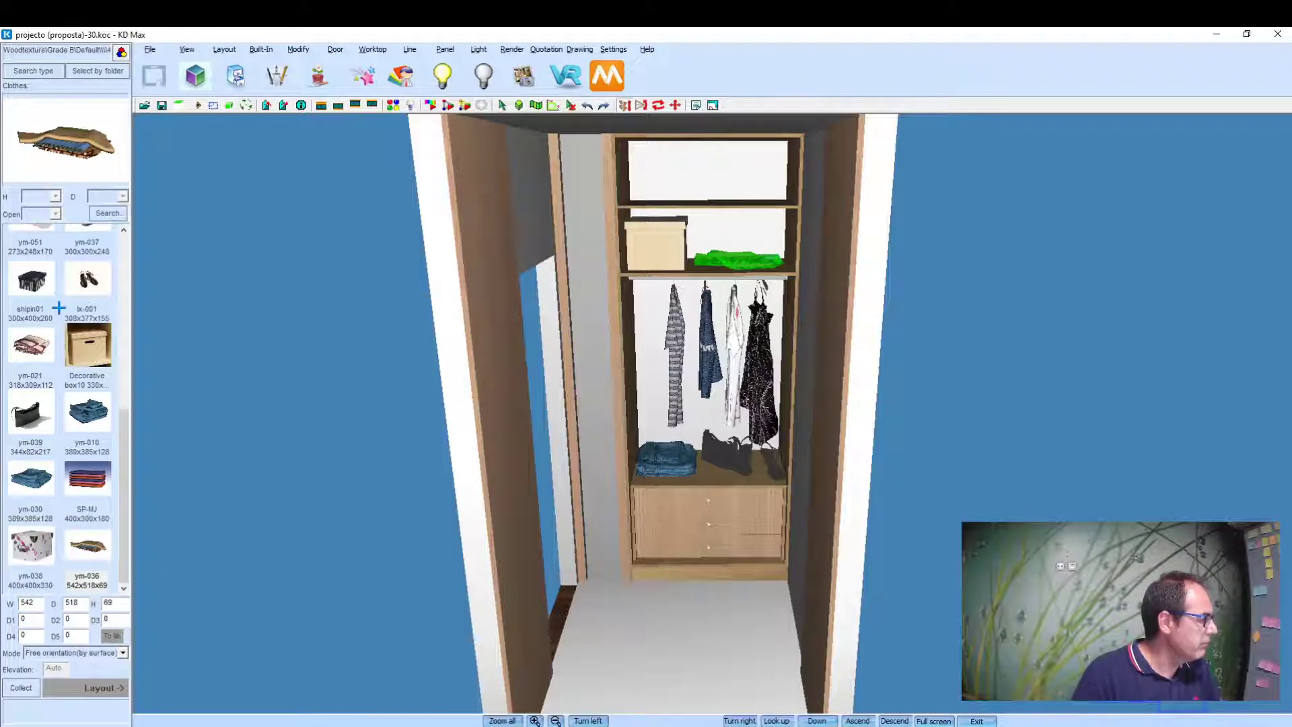
pyautogui.scroll(5, 67, 376)
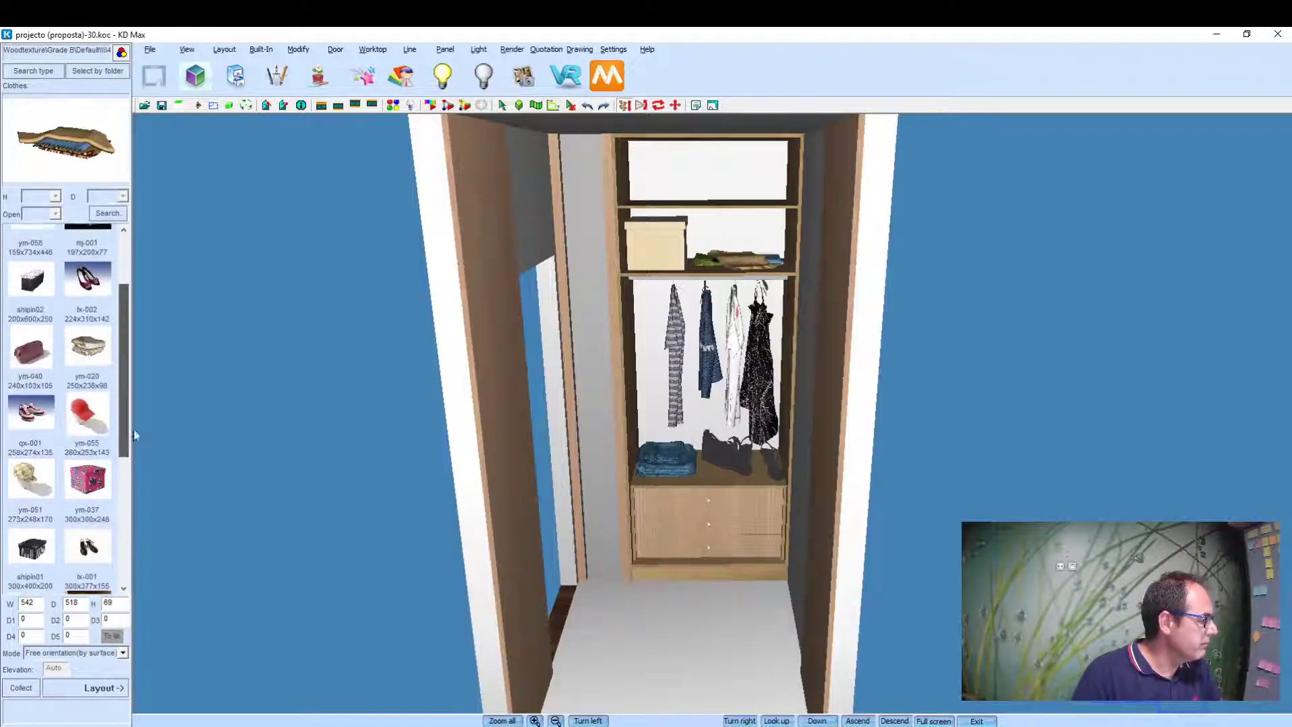
pyautogui.scroll(5, 67, 377)
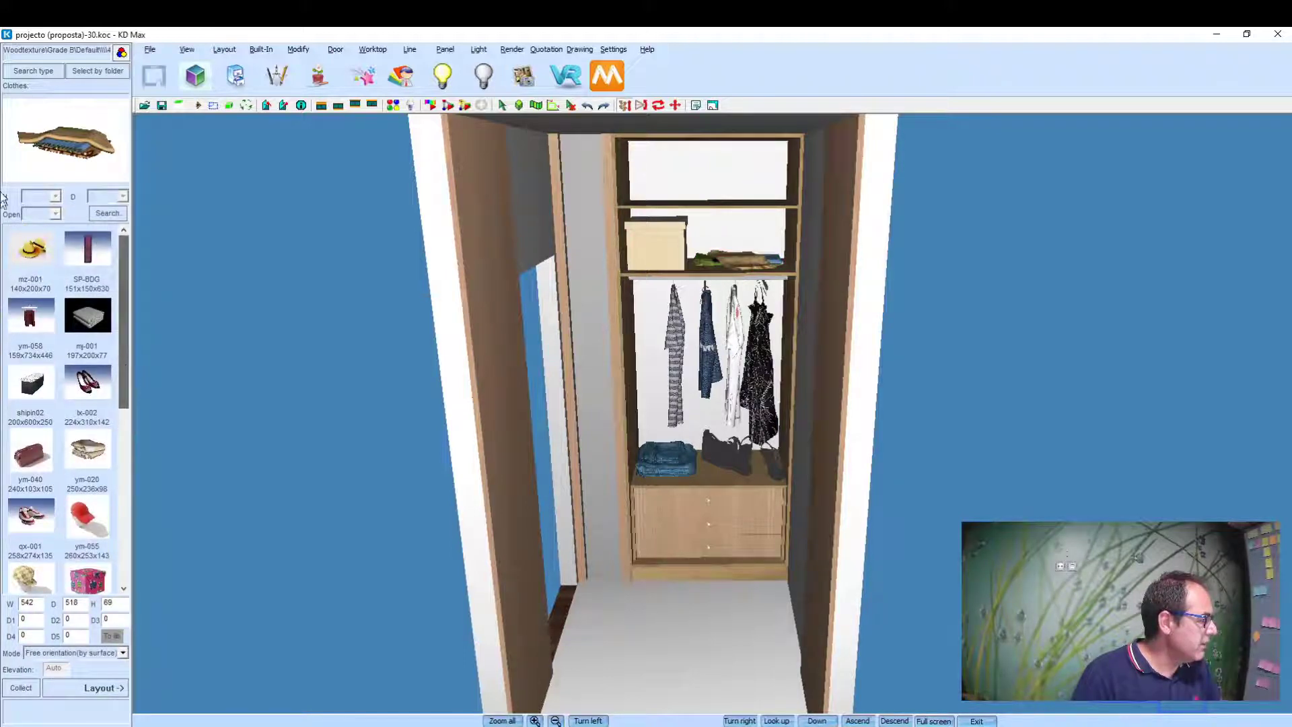
# Step: Set the mz-001 hat on the top shelf and start placing the black shipin02 decorative box
pyautogui.click(37, 250)
pyautogui.click(70, 687)
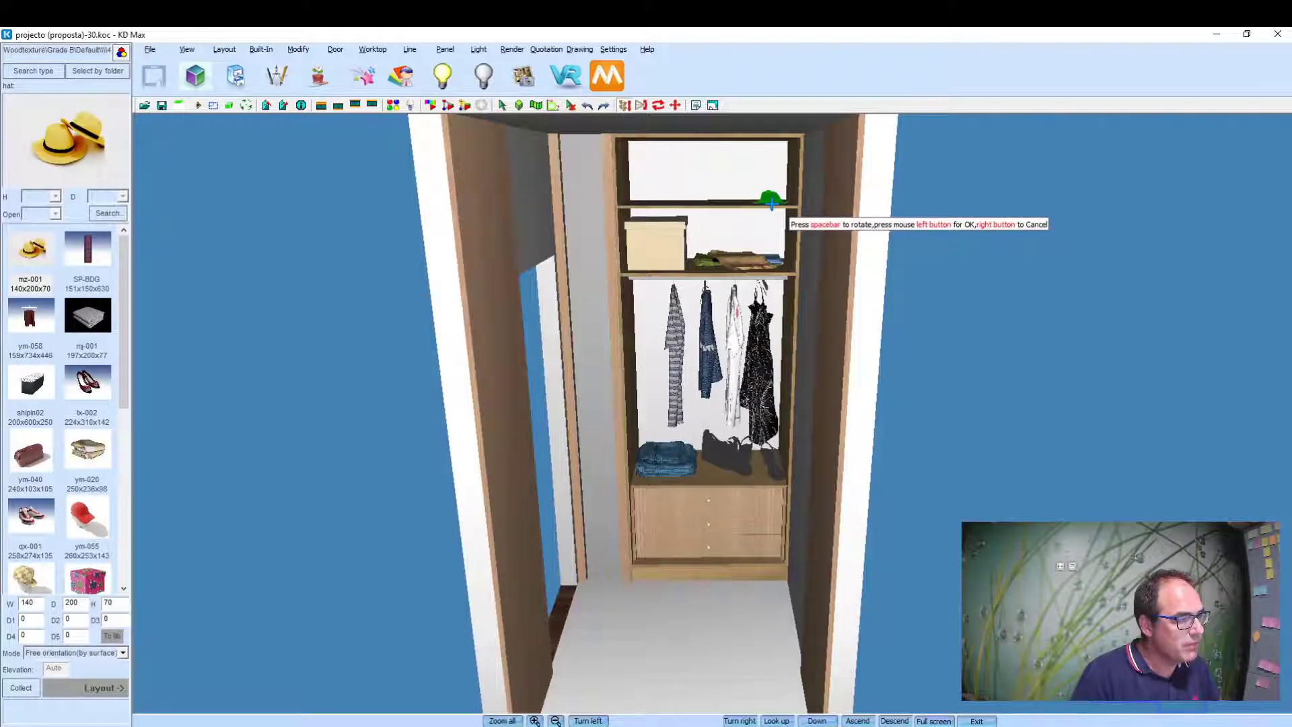
pyautogui.click(773, 204)
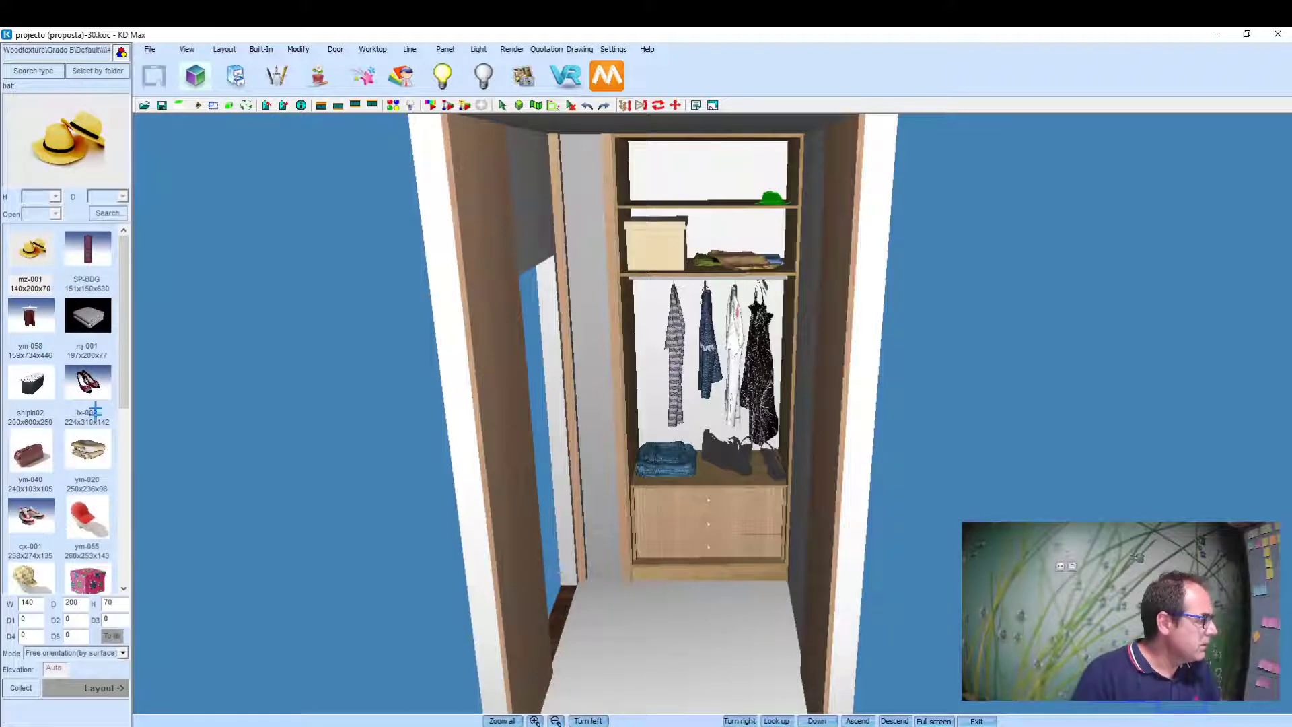
pyautogui.click(35, 395)
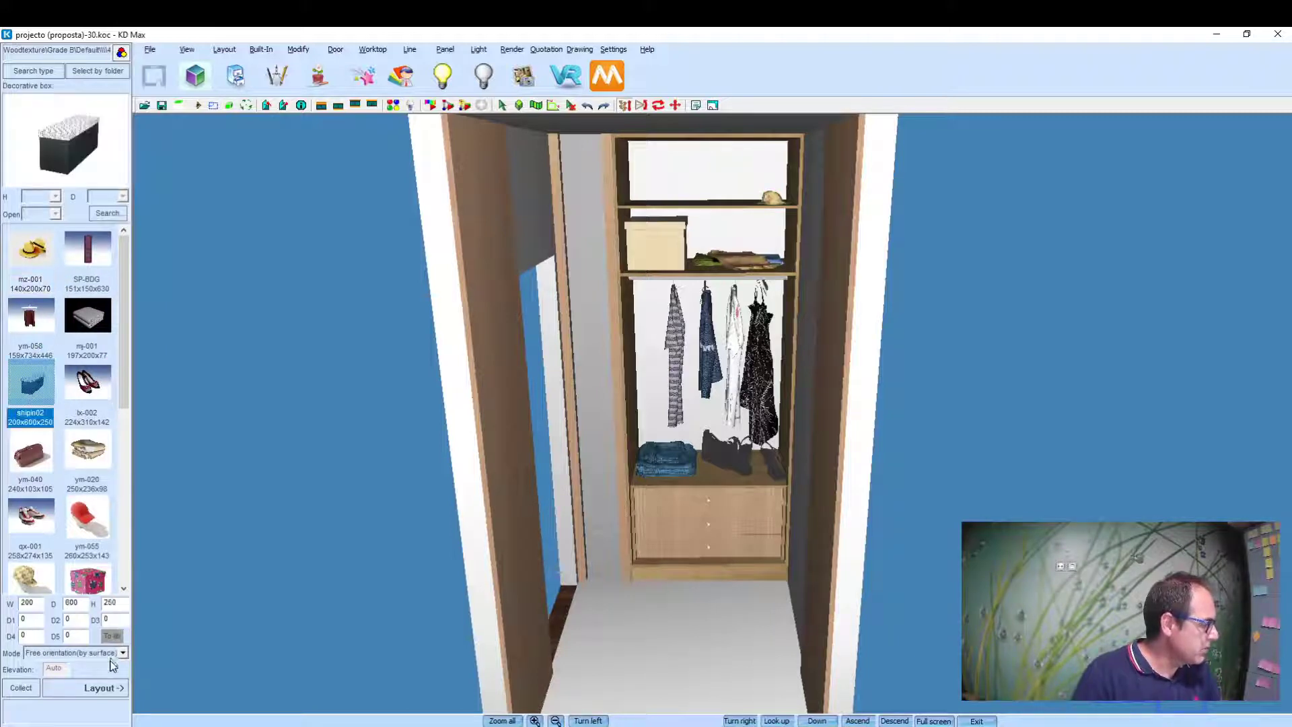
pyautogui.click(88, 690)
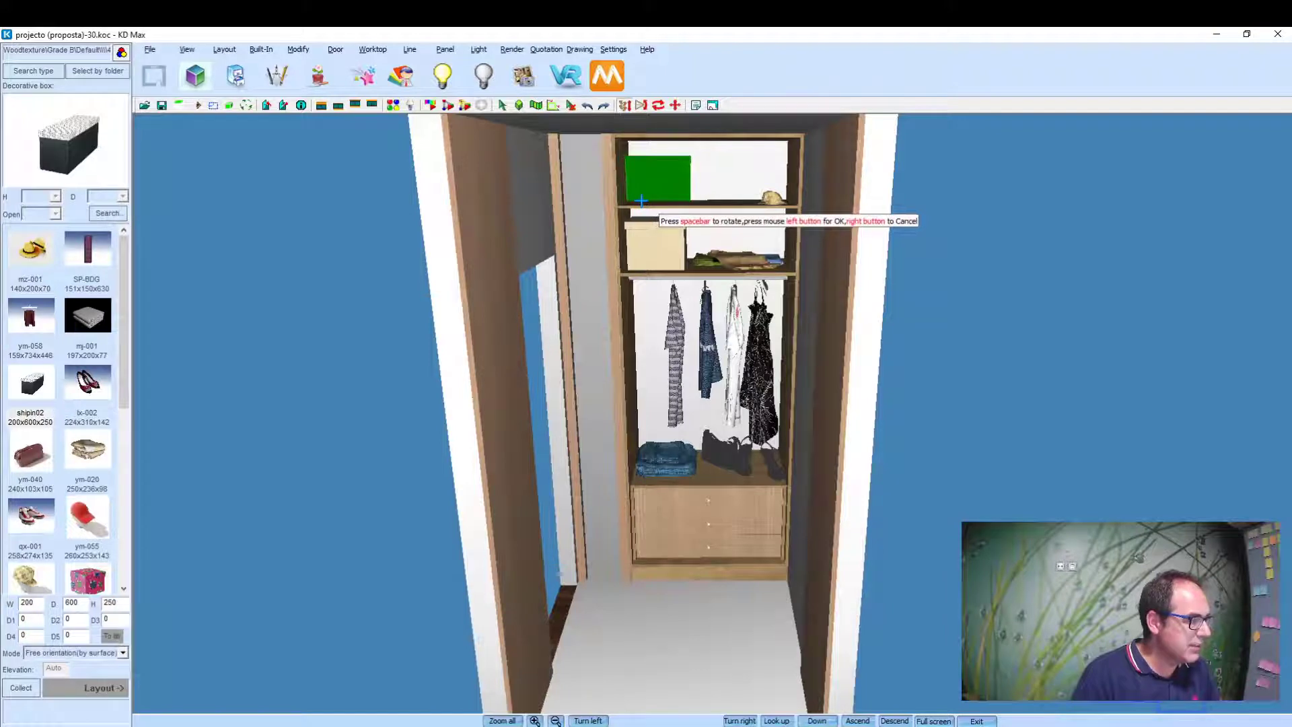
# Step: Place the rotated black shipin02 box and the pink flowered ym-037 box on the top shelf, then delete ym-037
pyautogui.press('space')
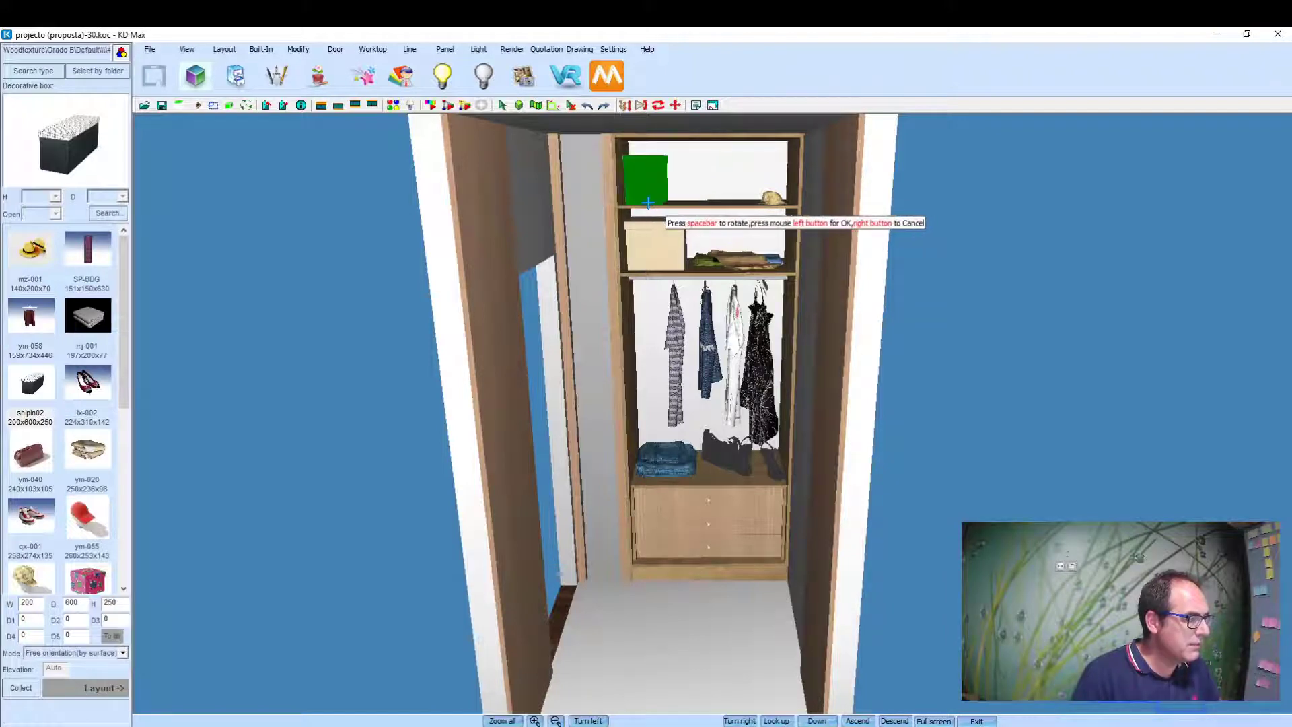
pyautogui.click(645, 202)
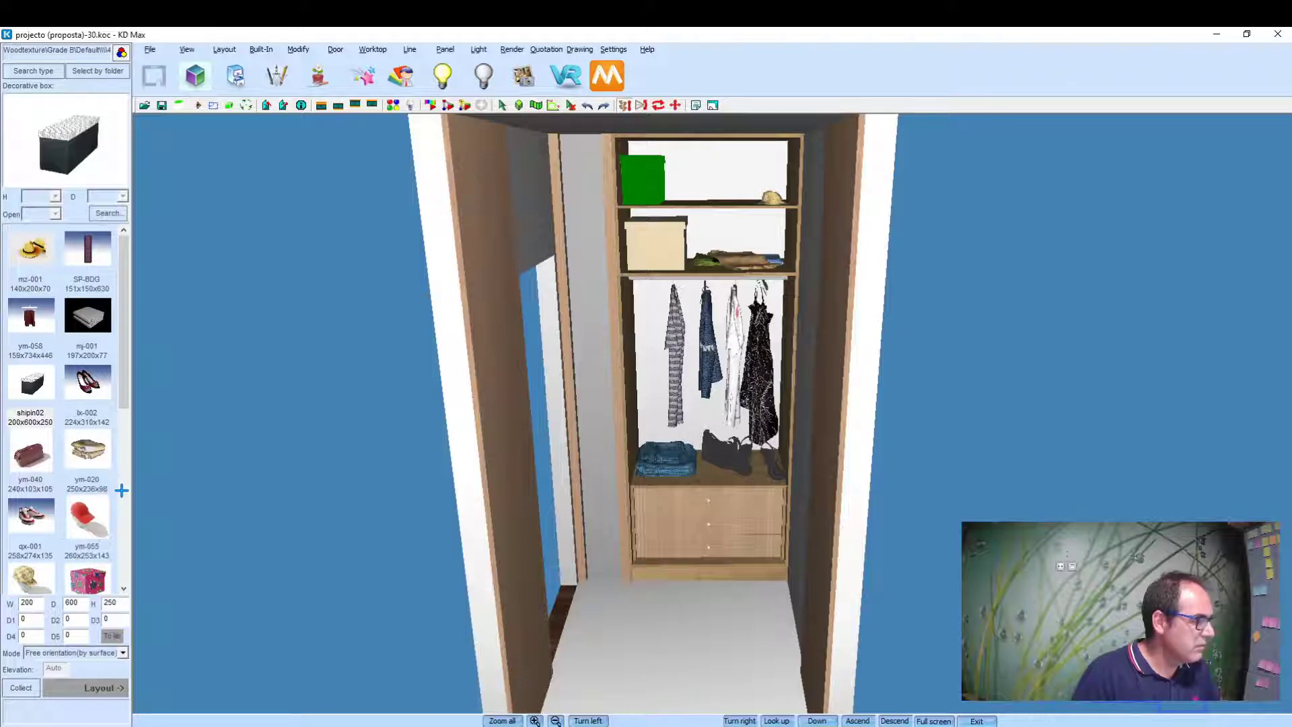
pyautogui.click(87, 584)
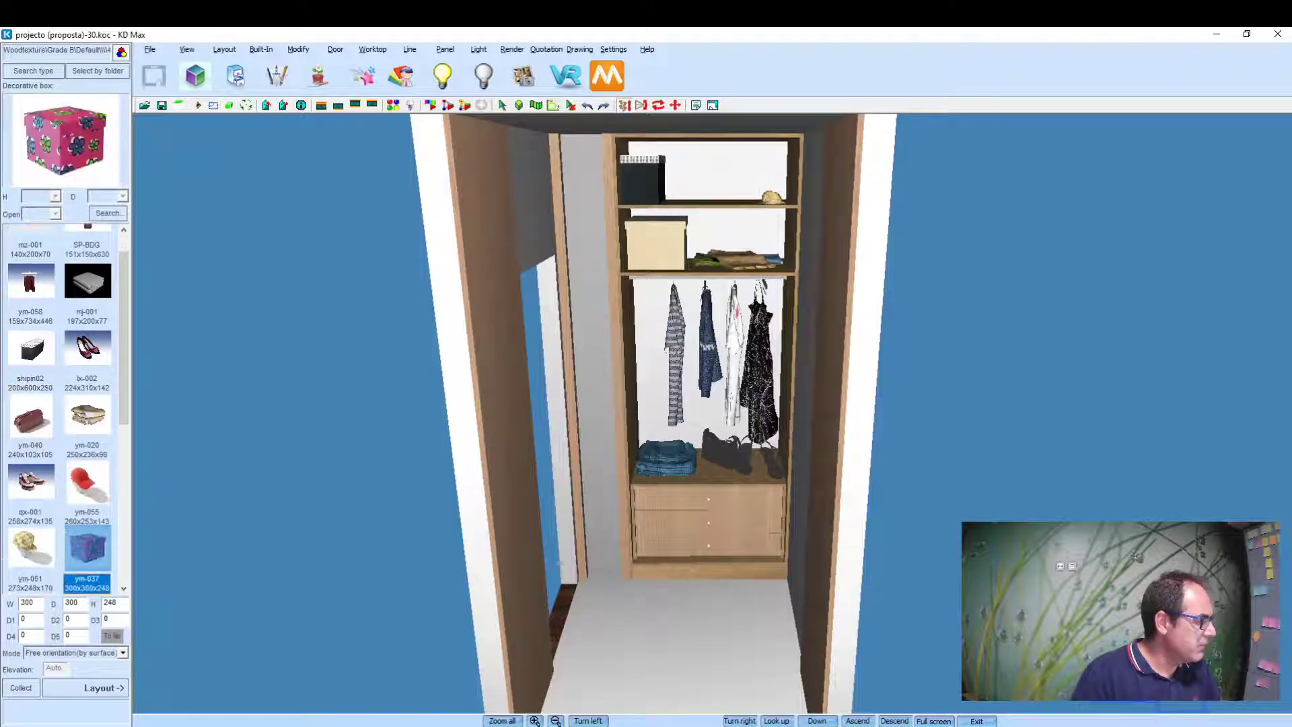
pyautogui.click(104, 683)
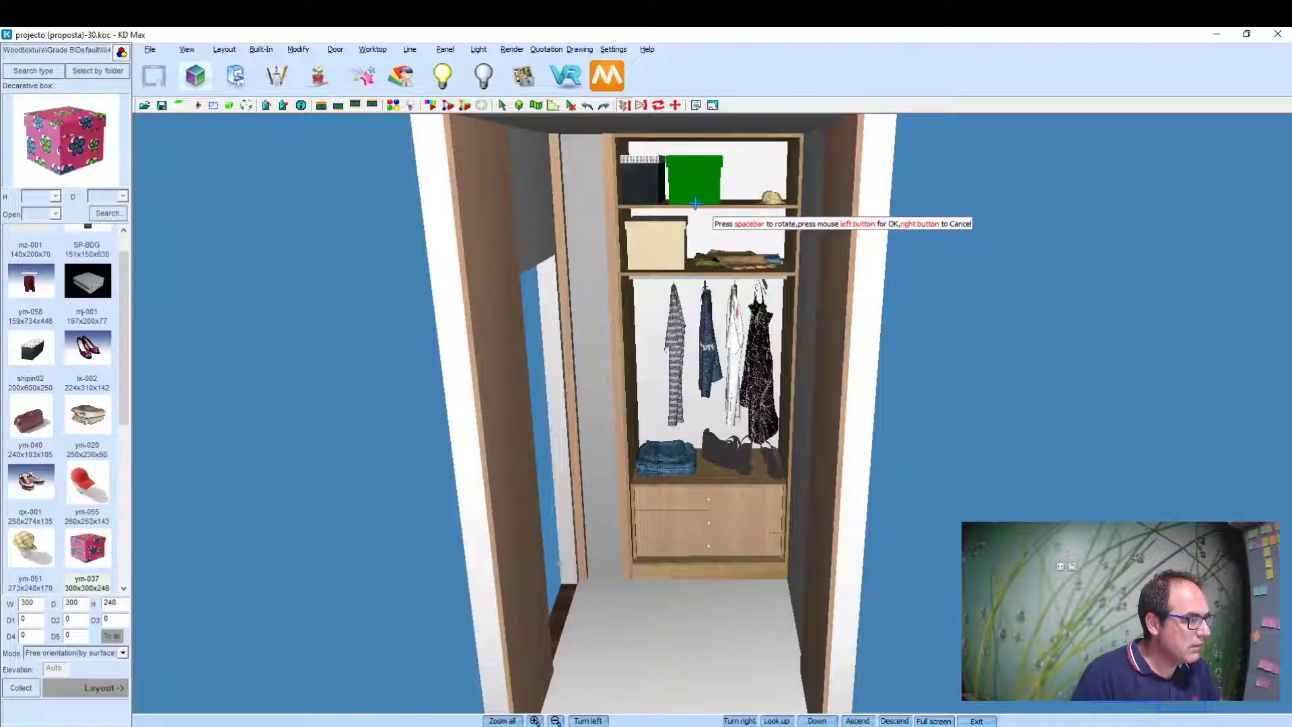
pyautogui.click(694, 203)
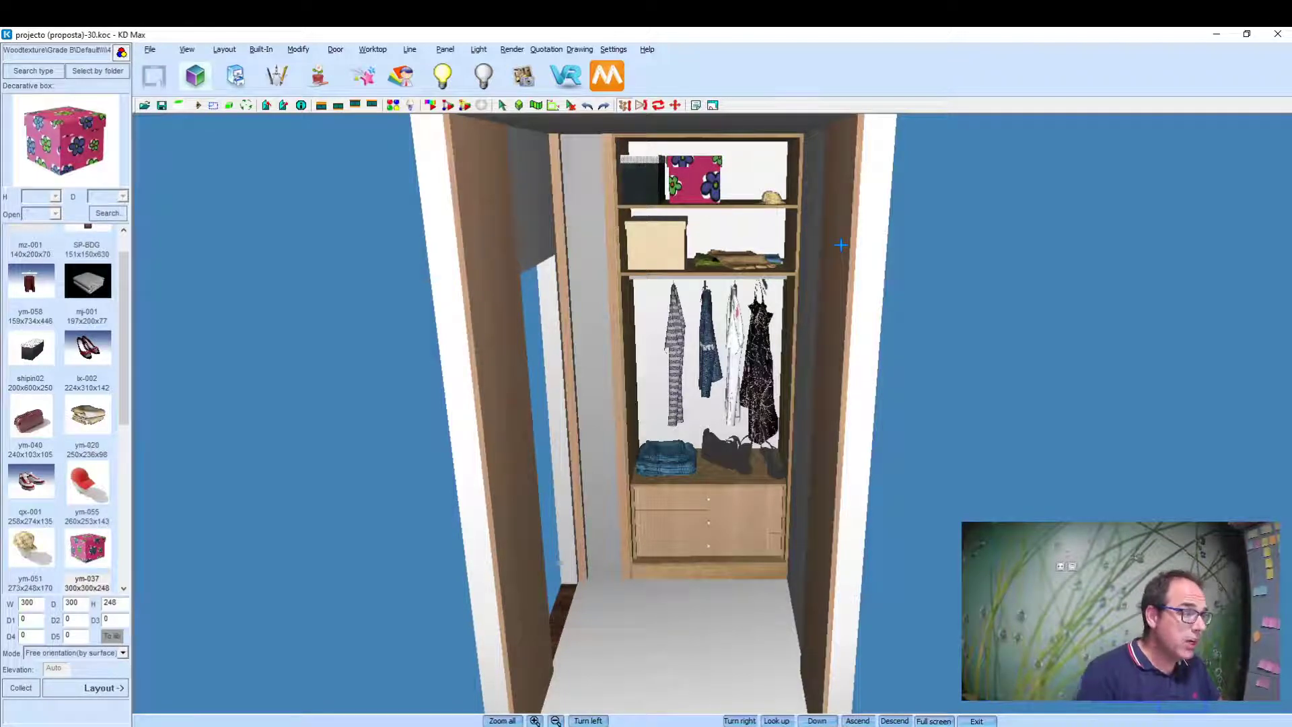
pyautogui.rightClick(711, 165)
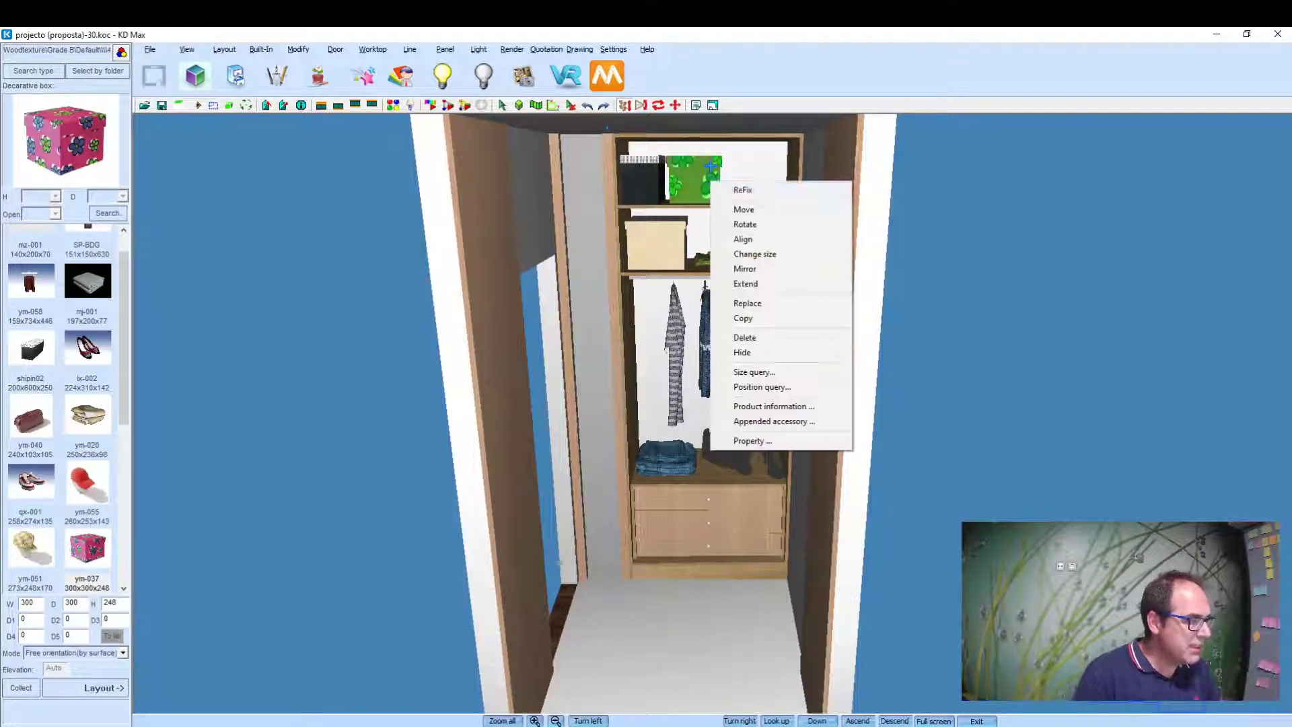
pyautogui.click(758, 336)
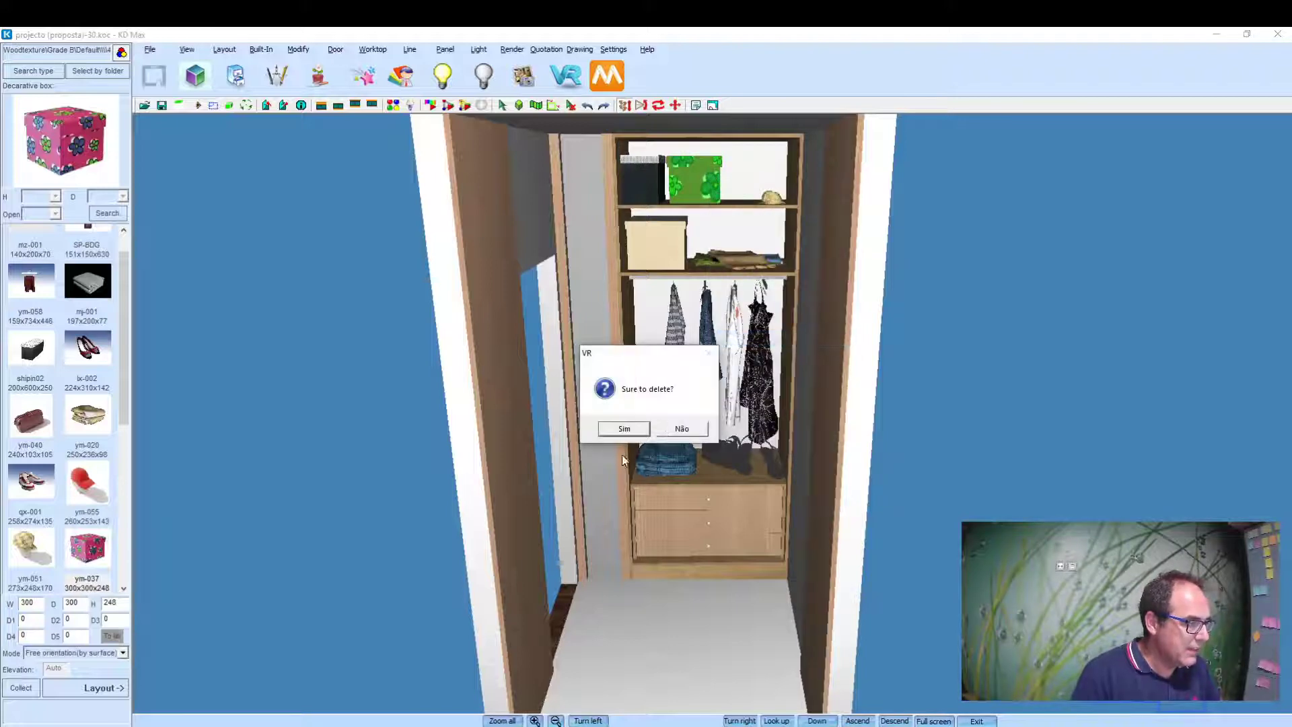
# Step: Confirm the deletion and place the white printed ym-038 box beside the black box on the top shelf
pyautogui.click(624, 429)
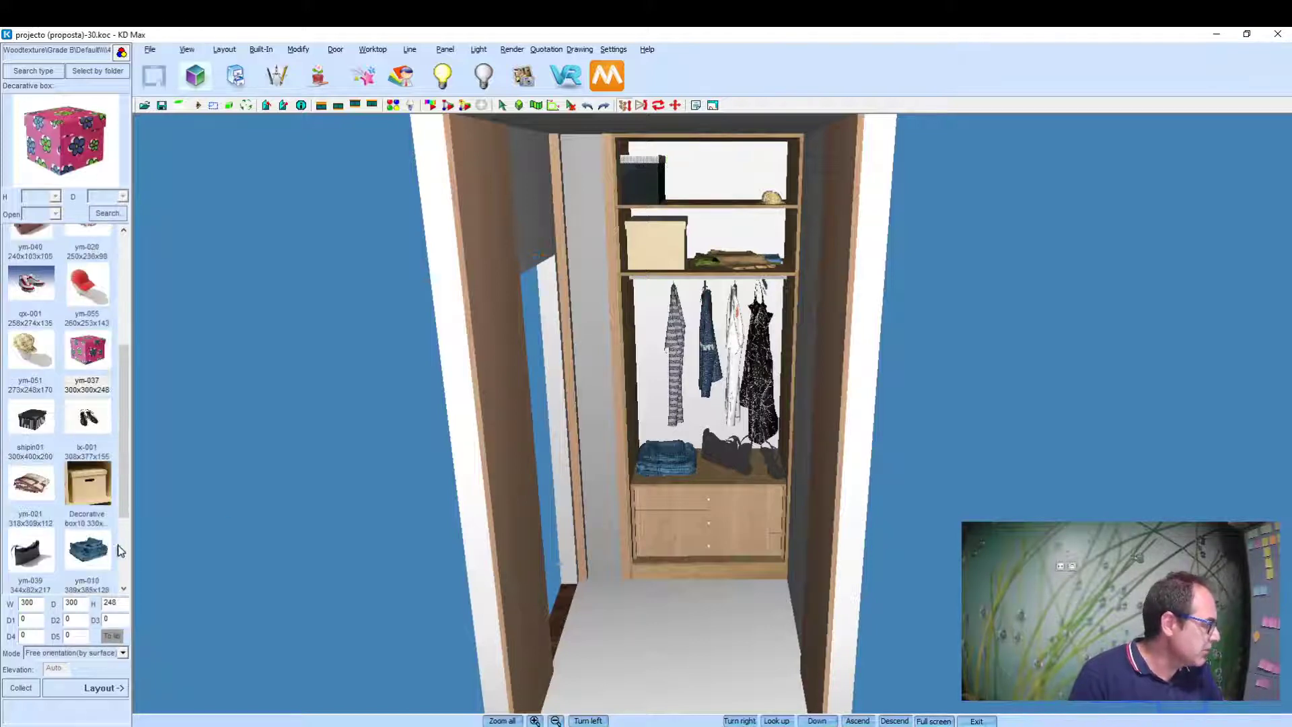
pyautogui.scroll(-2, 119, 546)
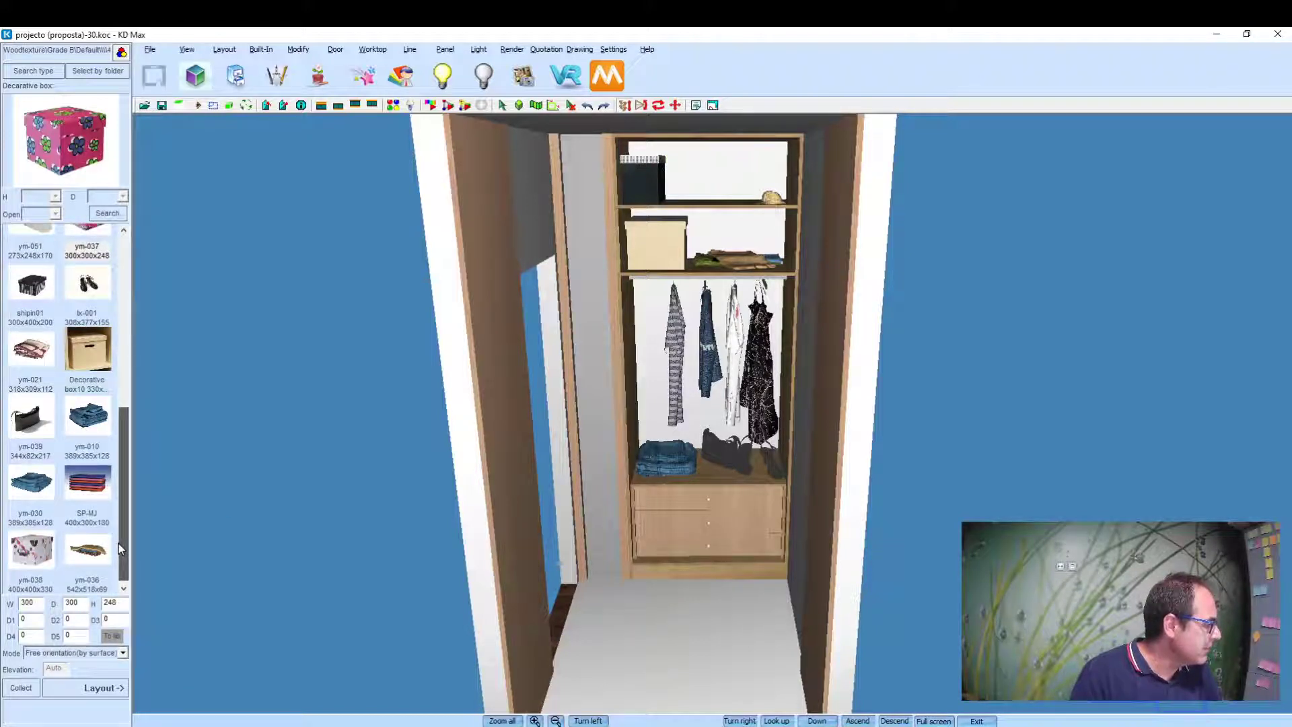
pyautogui.click(31, 550)
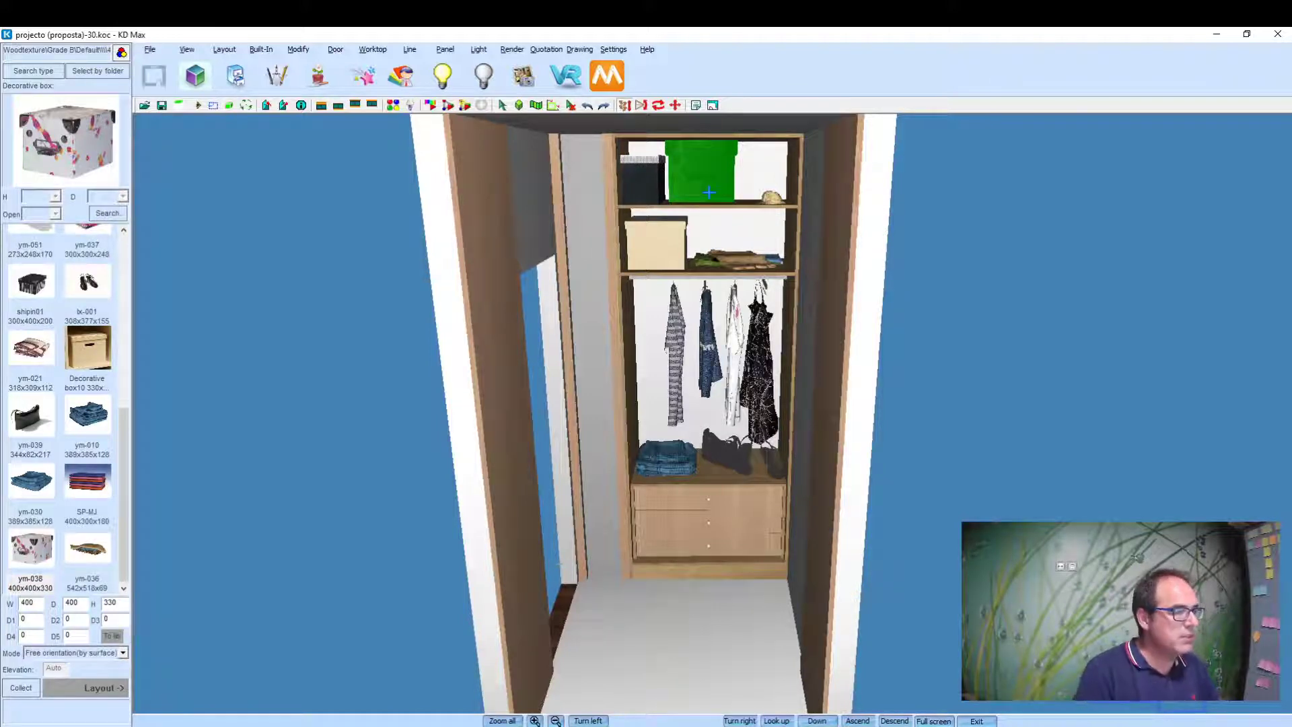
pyautogui.click(709, 192)
# Step: Zoom out and unhide all hidden objects with View > Unhide all
pyautogui.scroll(-2, 712, 216)
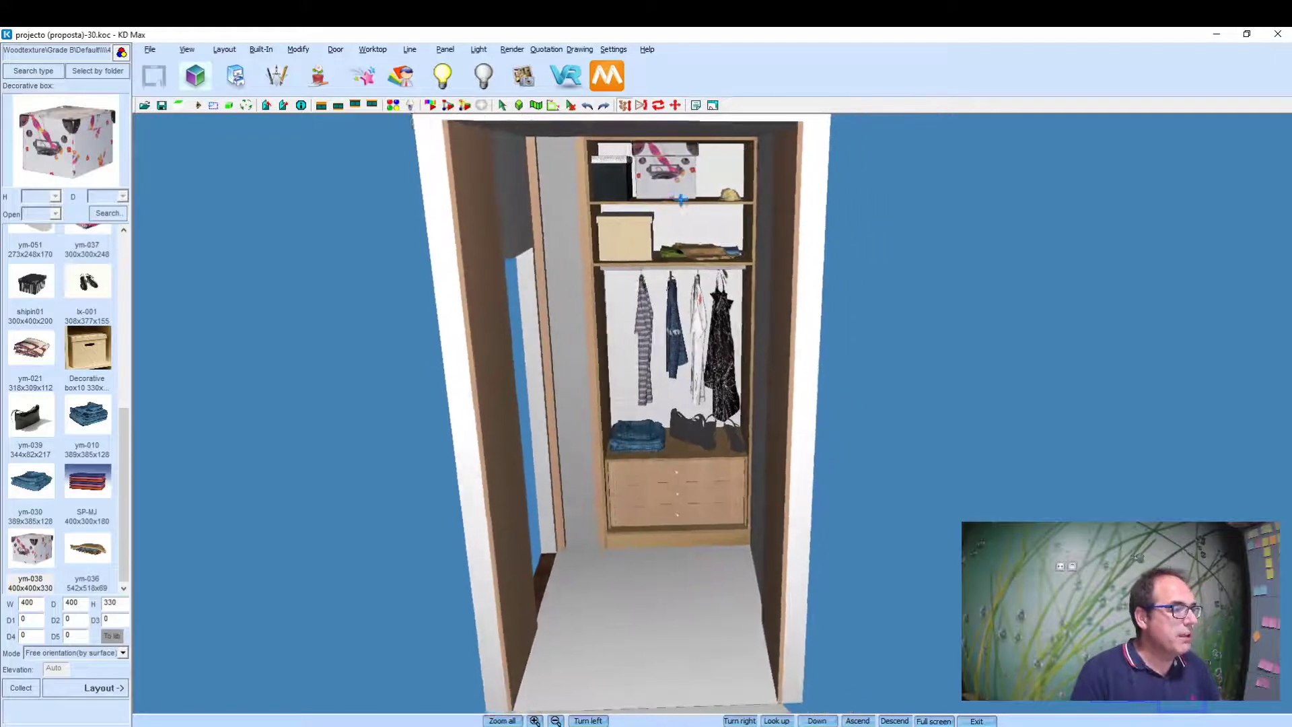
pyautogui.scroll(-1, 710, 216)
pyautogui.scroll(-1, 707, 215)
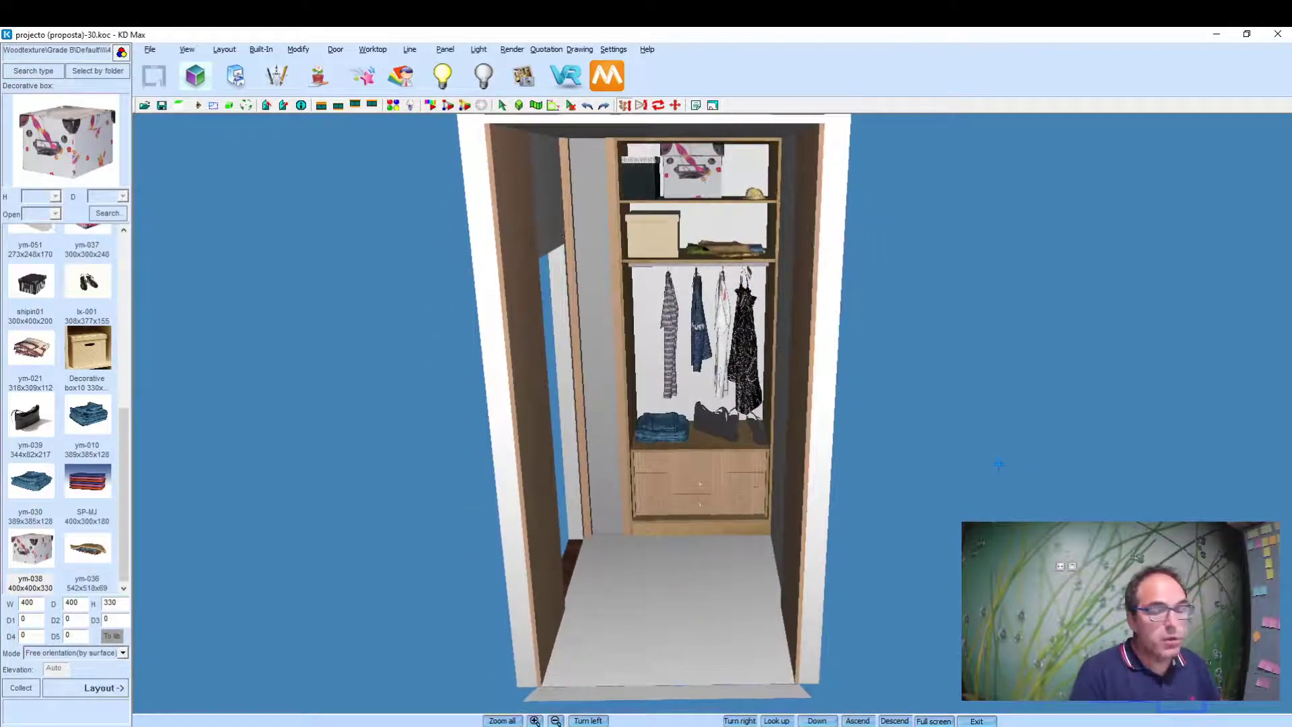
pyautogui.scroll(-1, 636, 475)
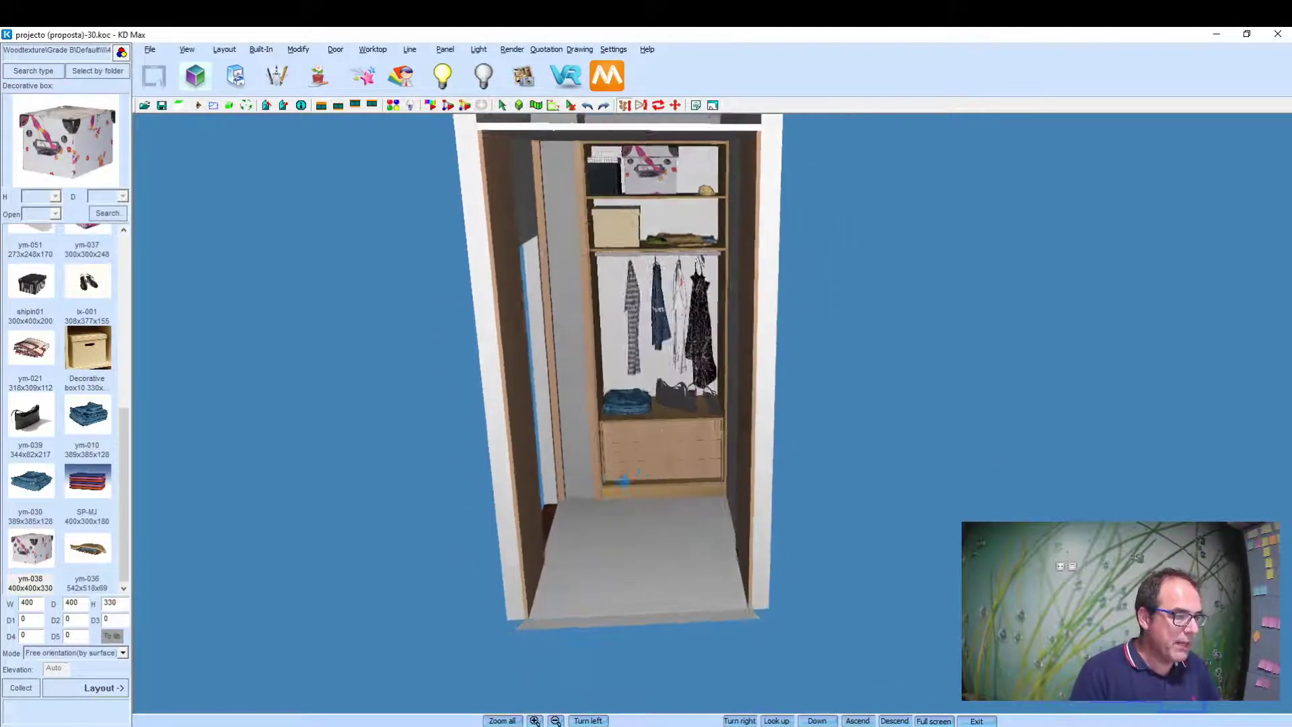
pyautogui.scroll(-1, 690, 466)
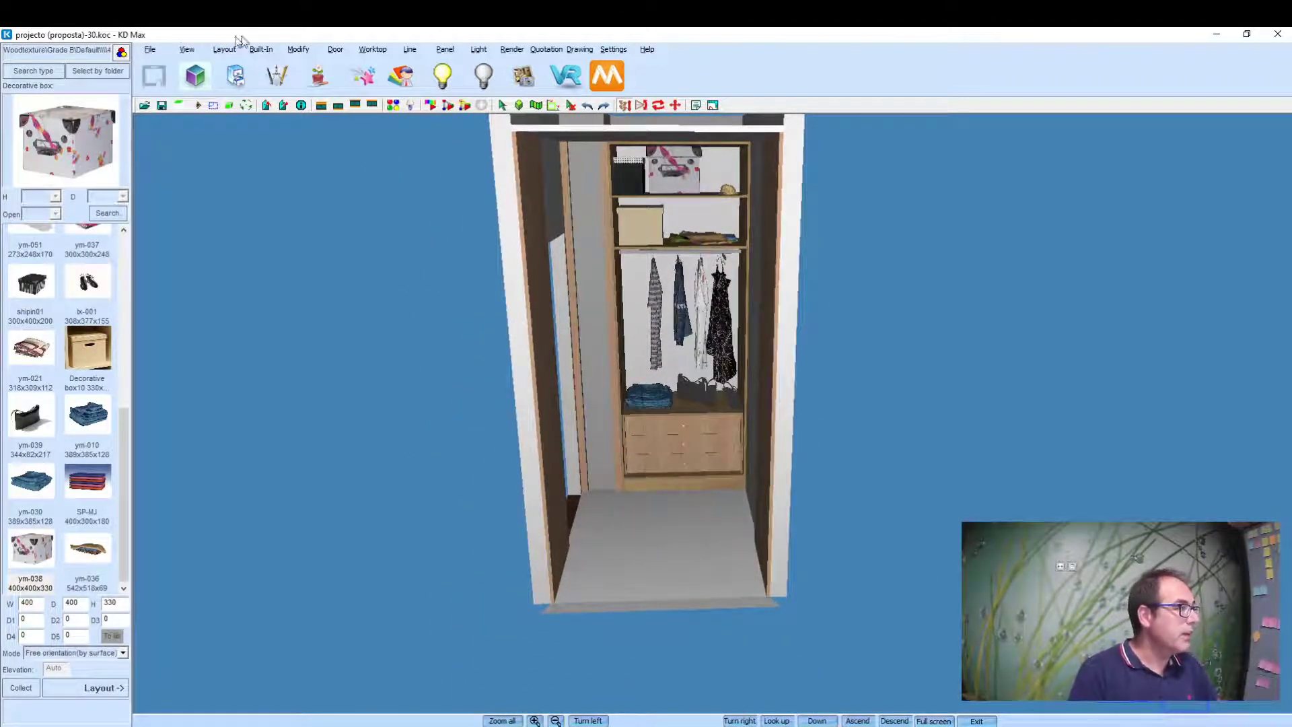
pyautogui.click(186, 49)
pyautogui.moveTo(208, 503)
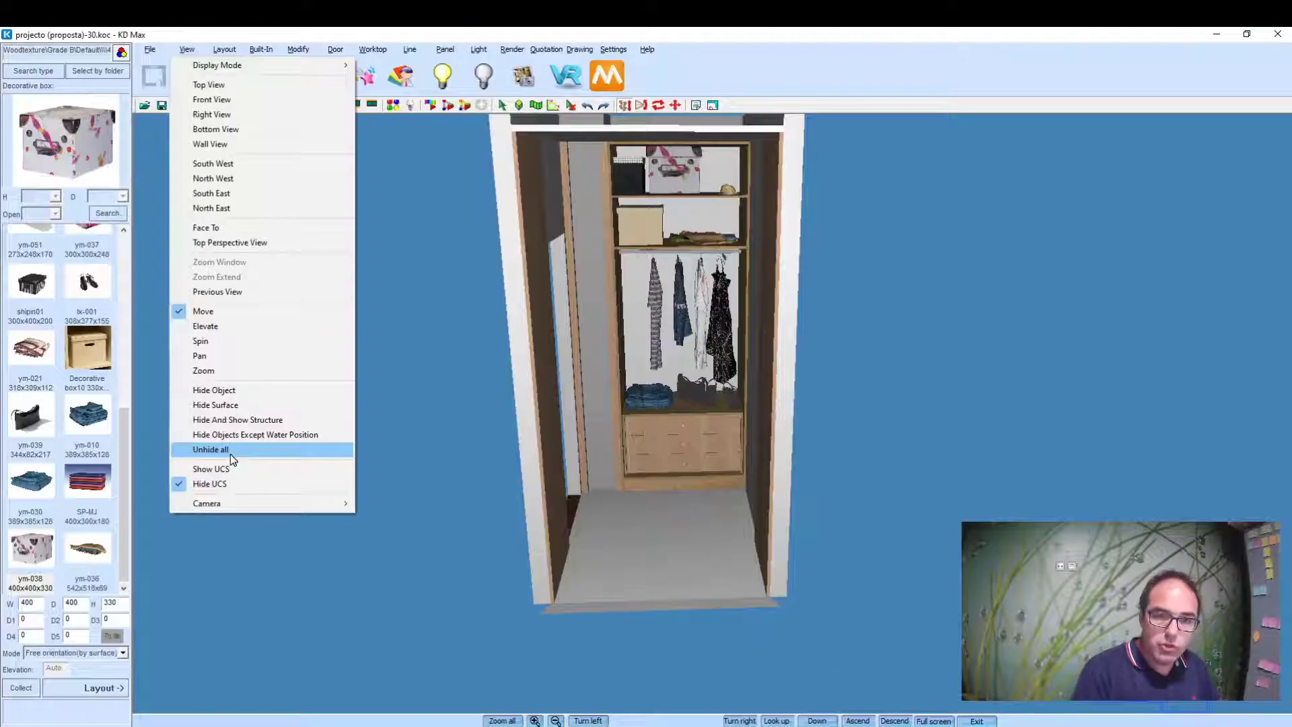
pyautogui.click(230, 454)
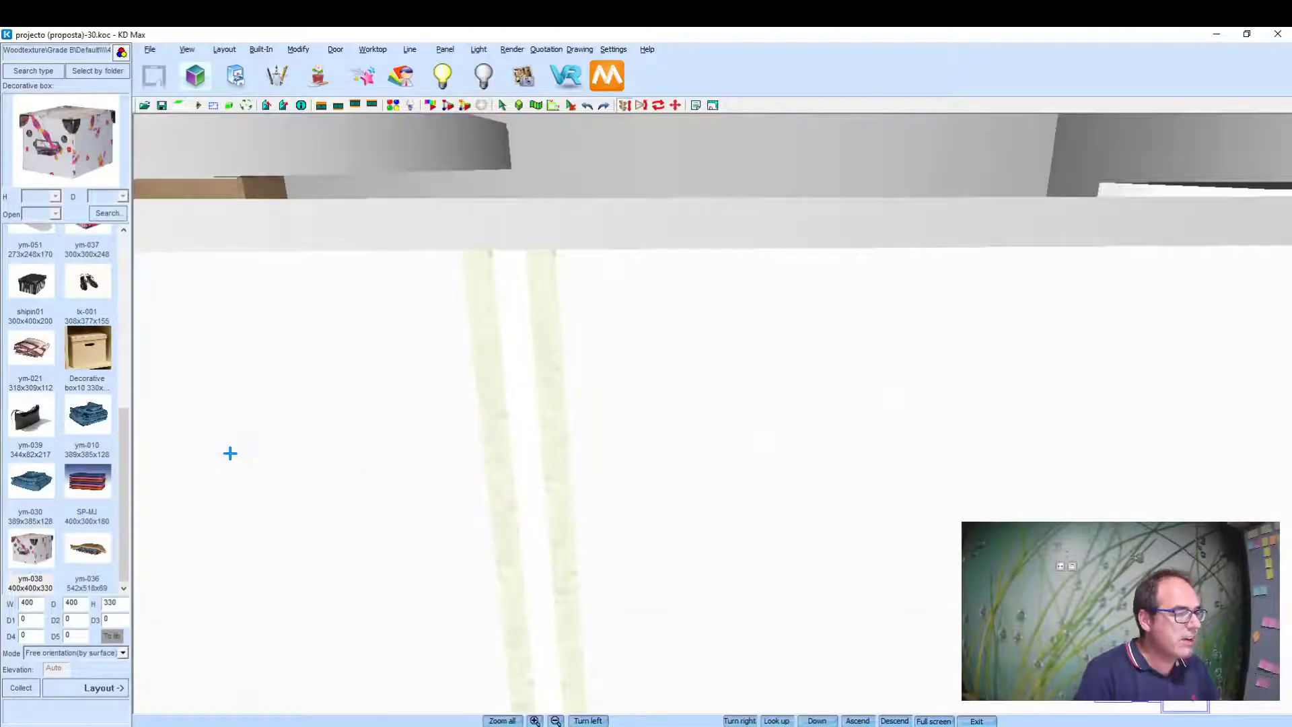
# Step: Zoom and orbit through the apartment to bring the bathroom's tall cabinet into view
pyautogui.scroll(-2, 269, 356)
pyautogui.scroll(-3, 358, 341)
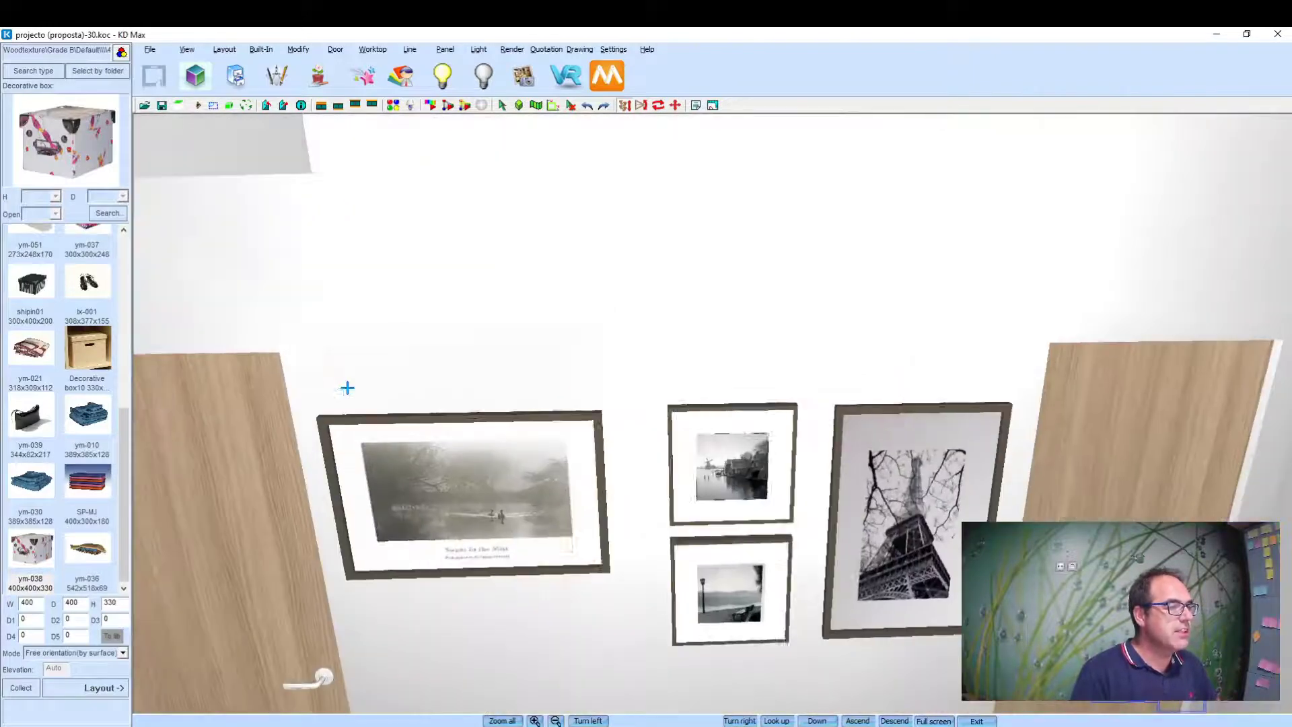
pyautogui.scroll(-2, 346, 384)
pyautogui.scroll(-2, 374, 354)
pyautogui.scroll(3, 391, 333)
pyautogui.scroll(-2, 387, 344)
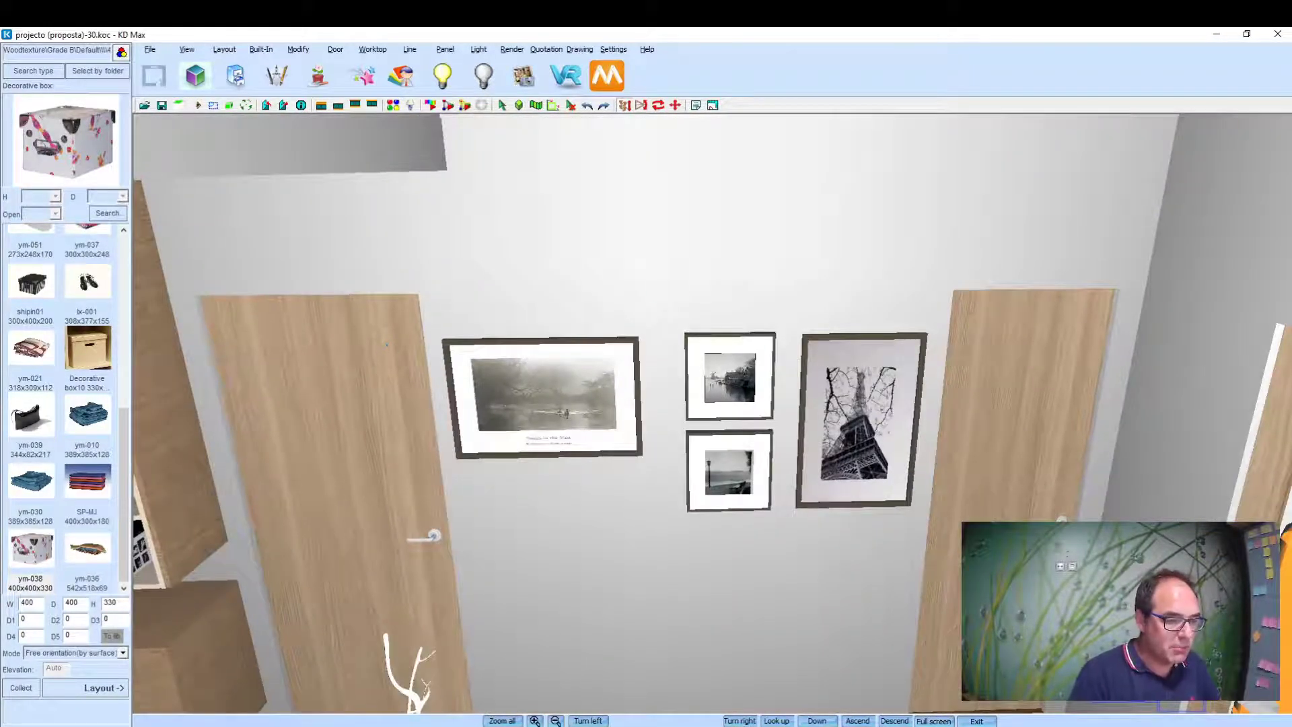
pyautogui.scroll(-3, 841, 355)
pyautogui.scroll(-2, 841, 356)
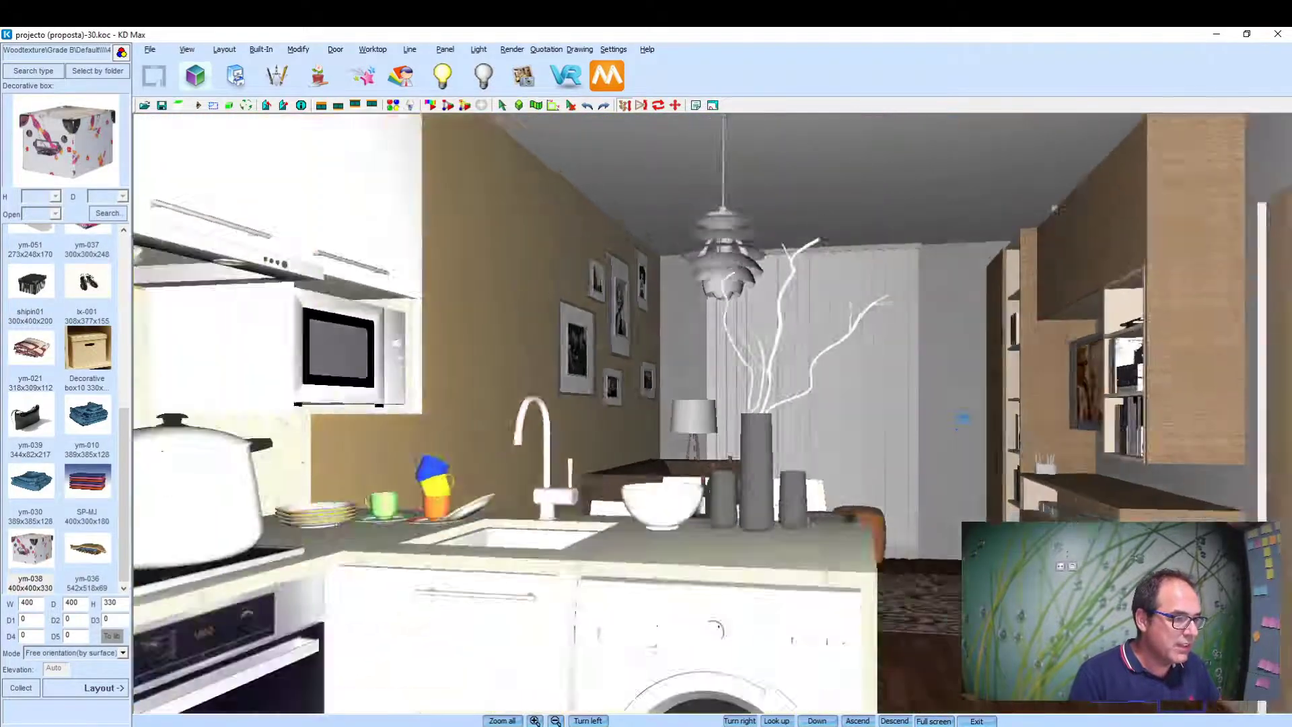
pyautogui.scroll(3, 841, 355)
pyautogui.moveTo(842, 356); pyautogui.dragTo(1170, 515)
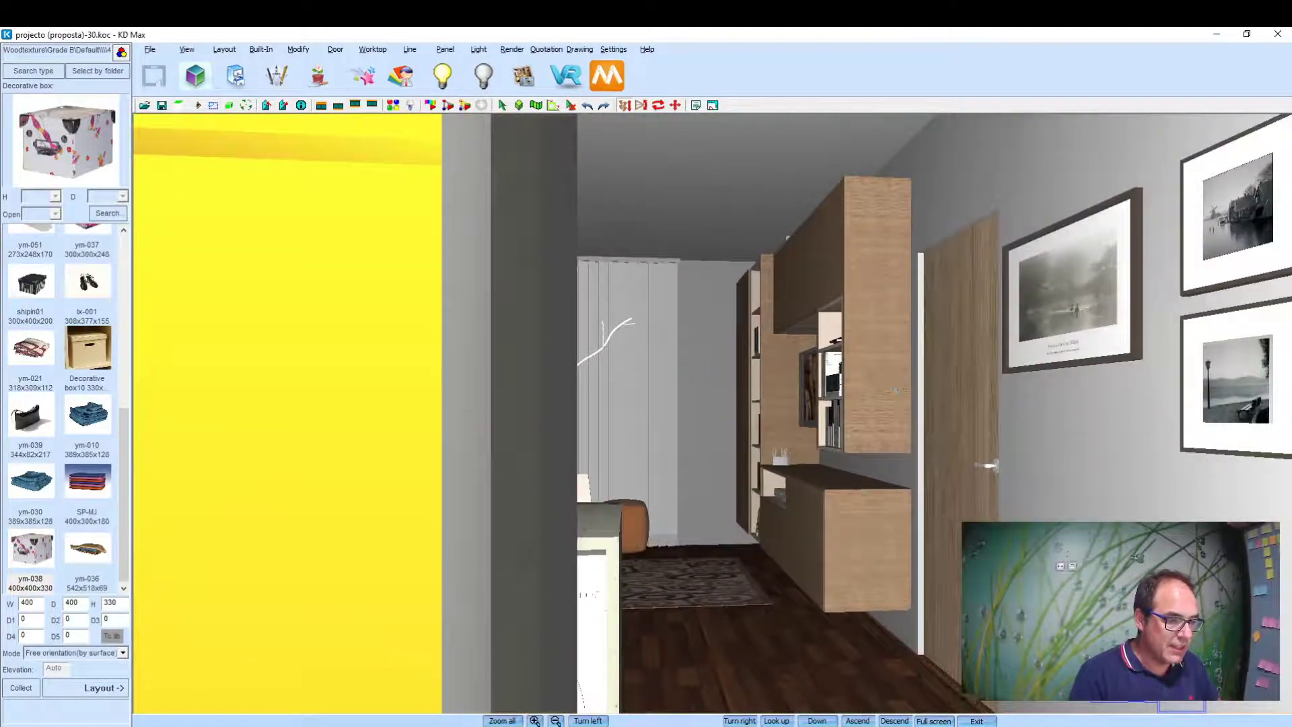
pyautogui.scroll(1, 986, 465)
pyautogui.scroll(3, 986, 464)
pyautogui.scroll(2, 983, 438)
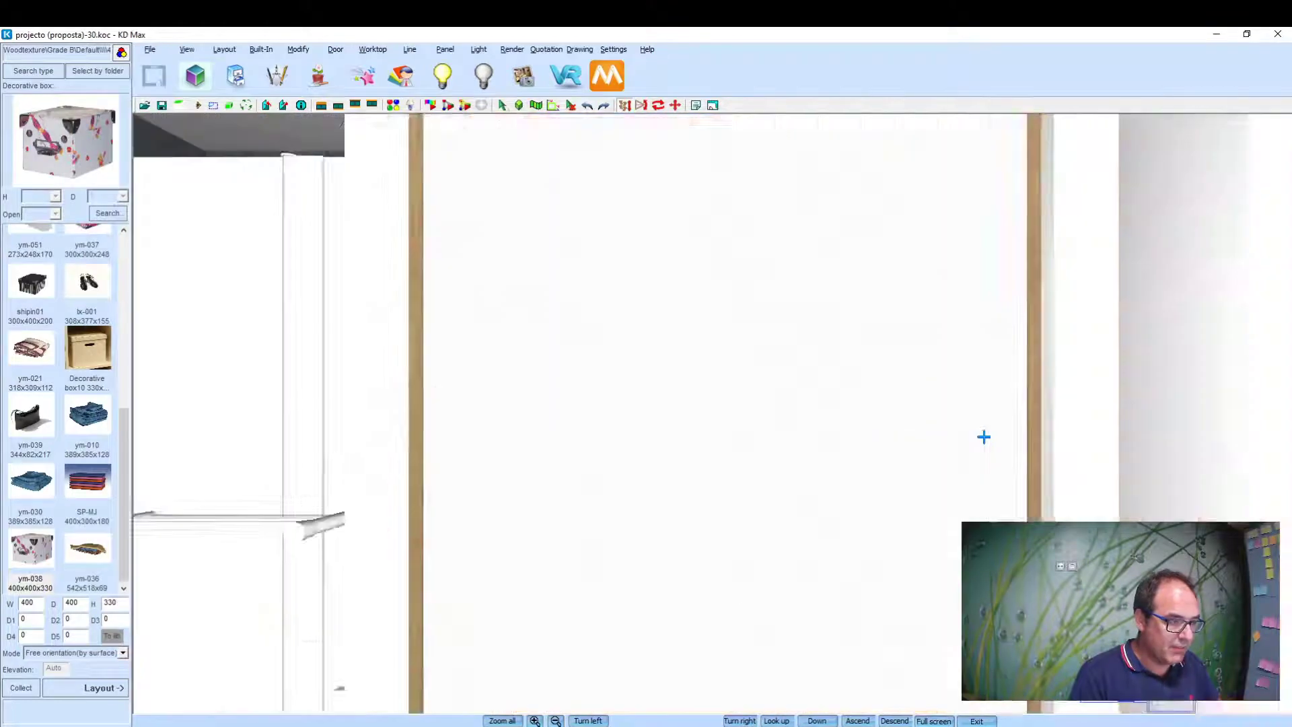
pyautogui.scroll(2, 984, 438)
pyautogui.scroll(-3, 997, 374)
pyautogui.scroll(2, 1009, 350)
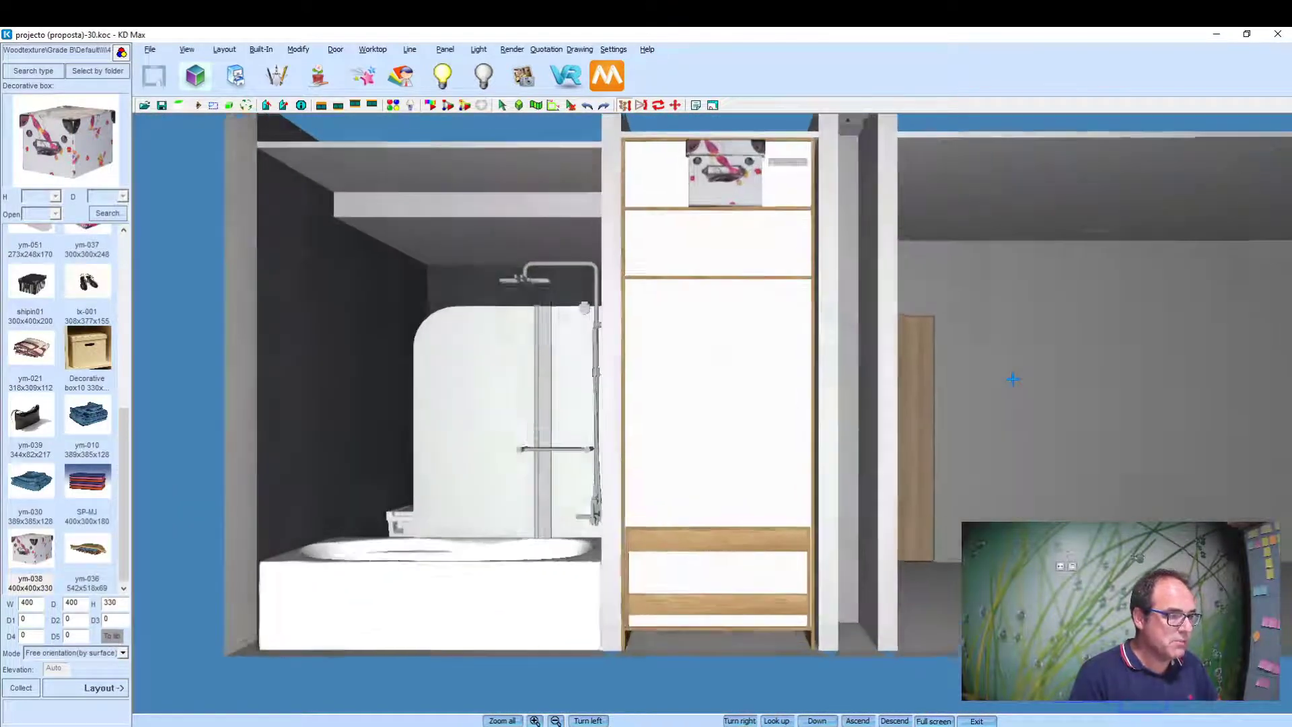
pyautogui.scroll(1, 1011, 381)
pyautogui.scroll(-1, 1017, 352)
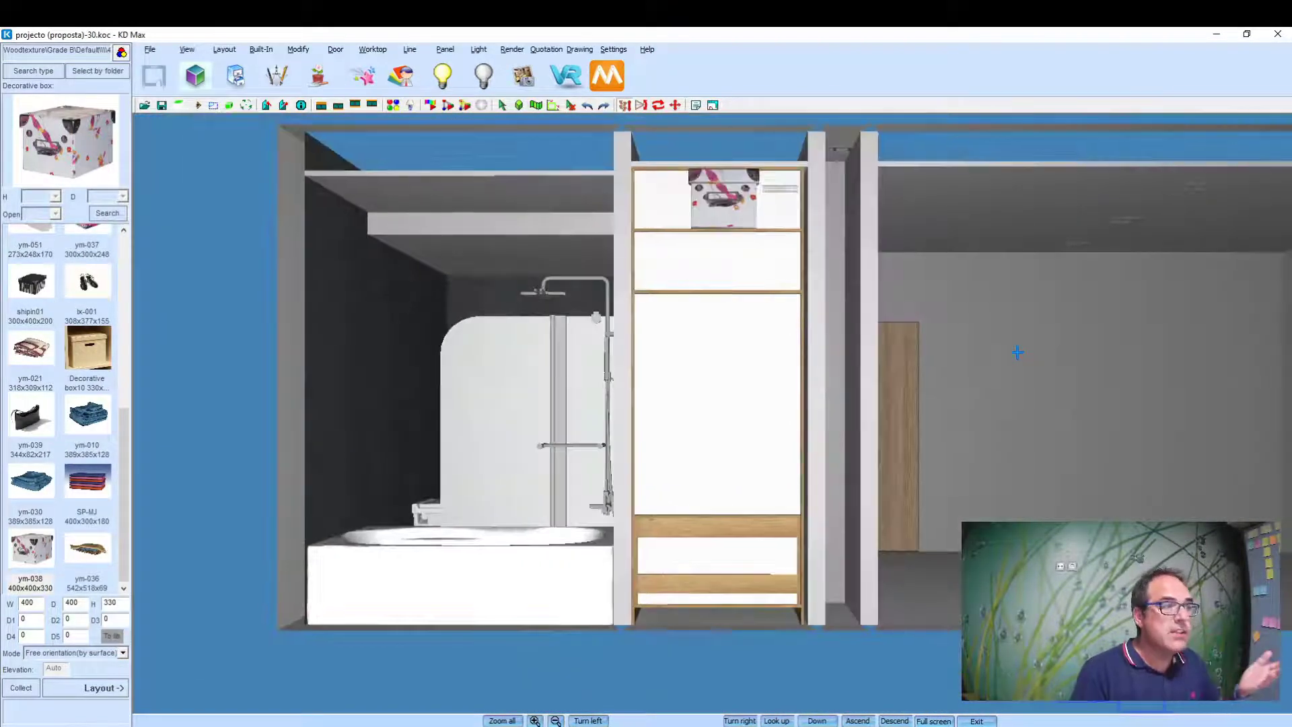
pyautogui.rightClick(747, 211)
pyautogui.click(781, 367)
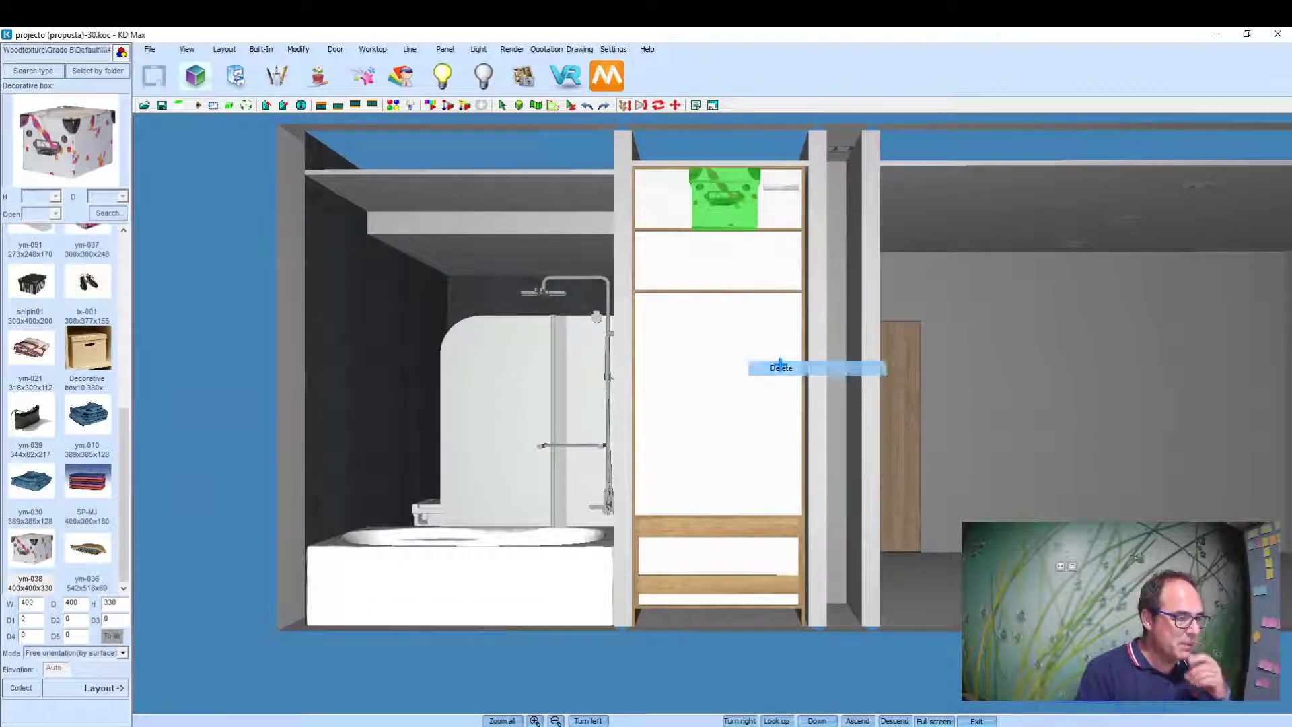
pyautogui.click(635, 430)
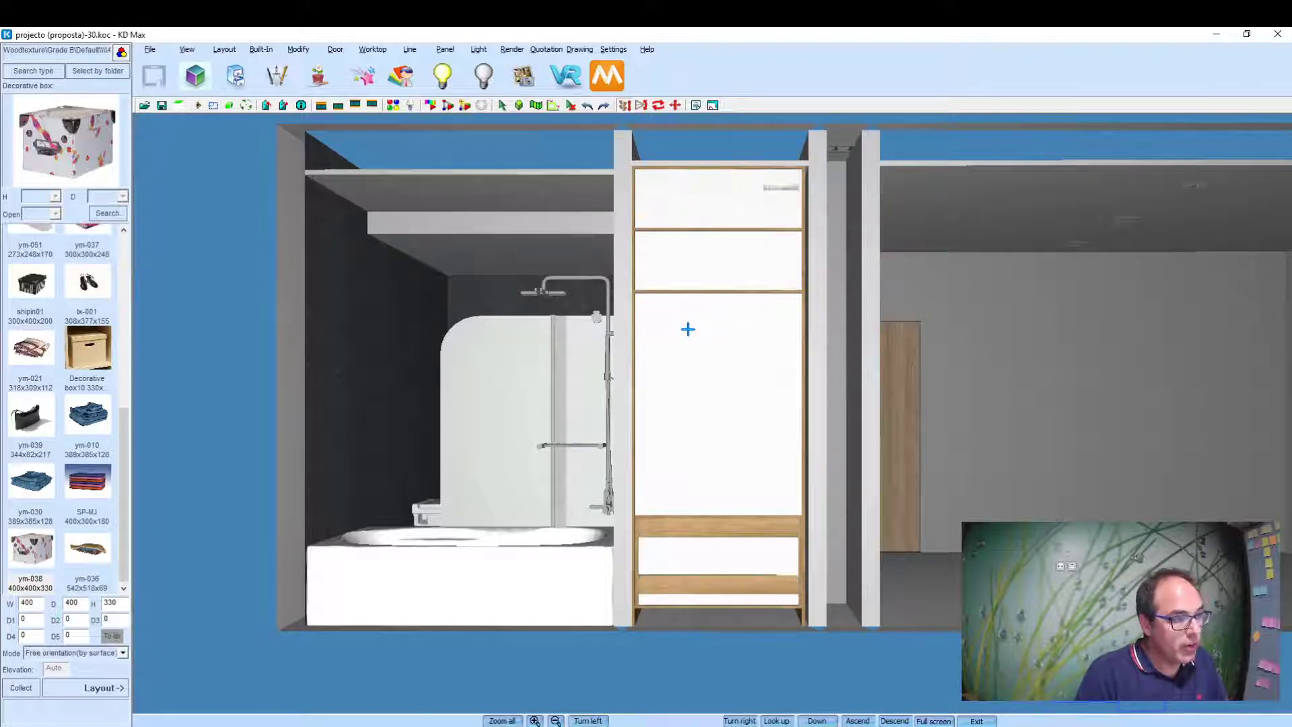
pyautogui.scroll(1, 688, 322)
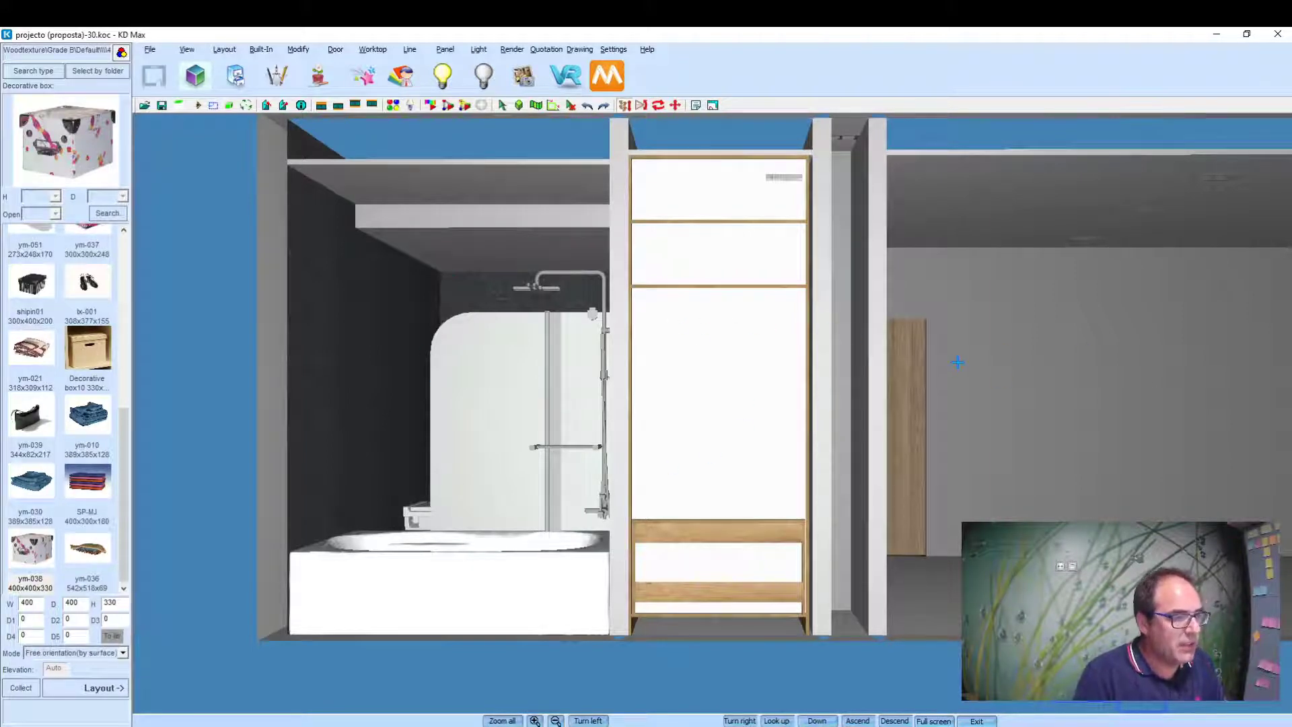
# Step: Make Closet the current room via Settings > Select Current Room
pyautogui.click(614, 54)
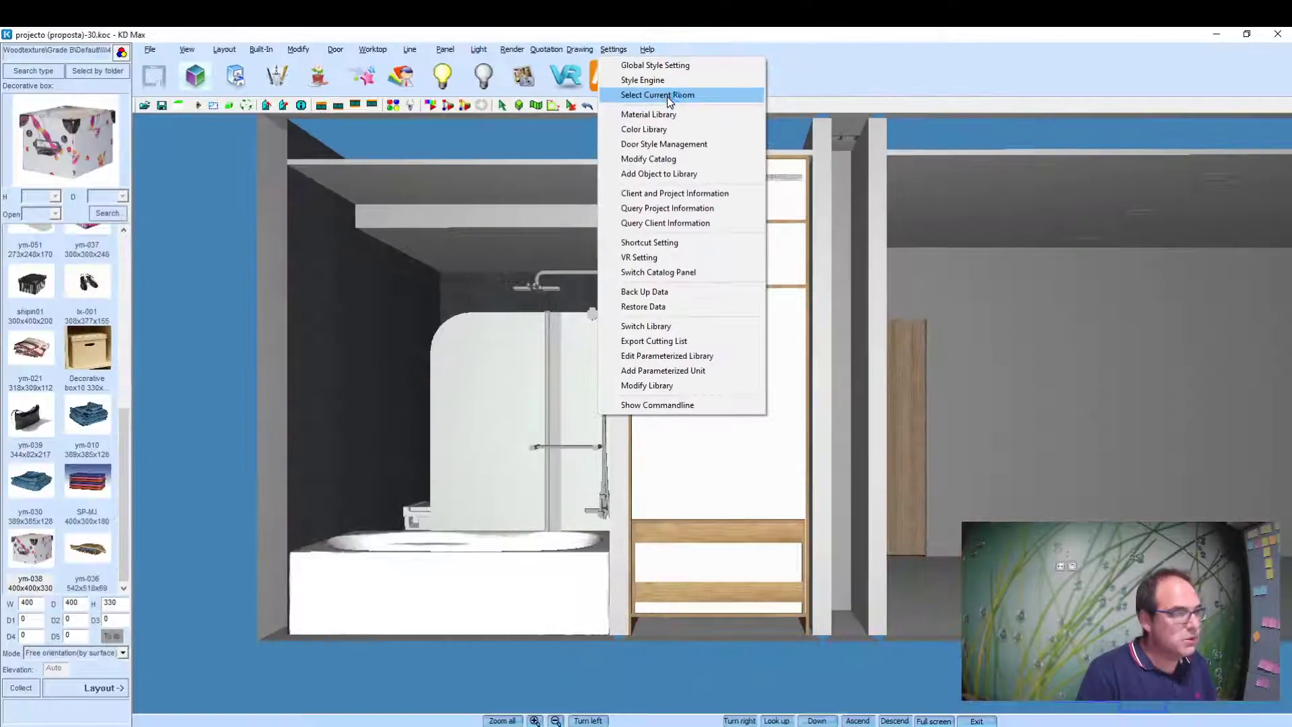
pyautogui.click(668, 95)
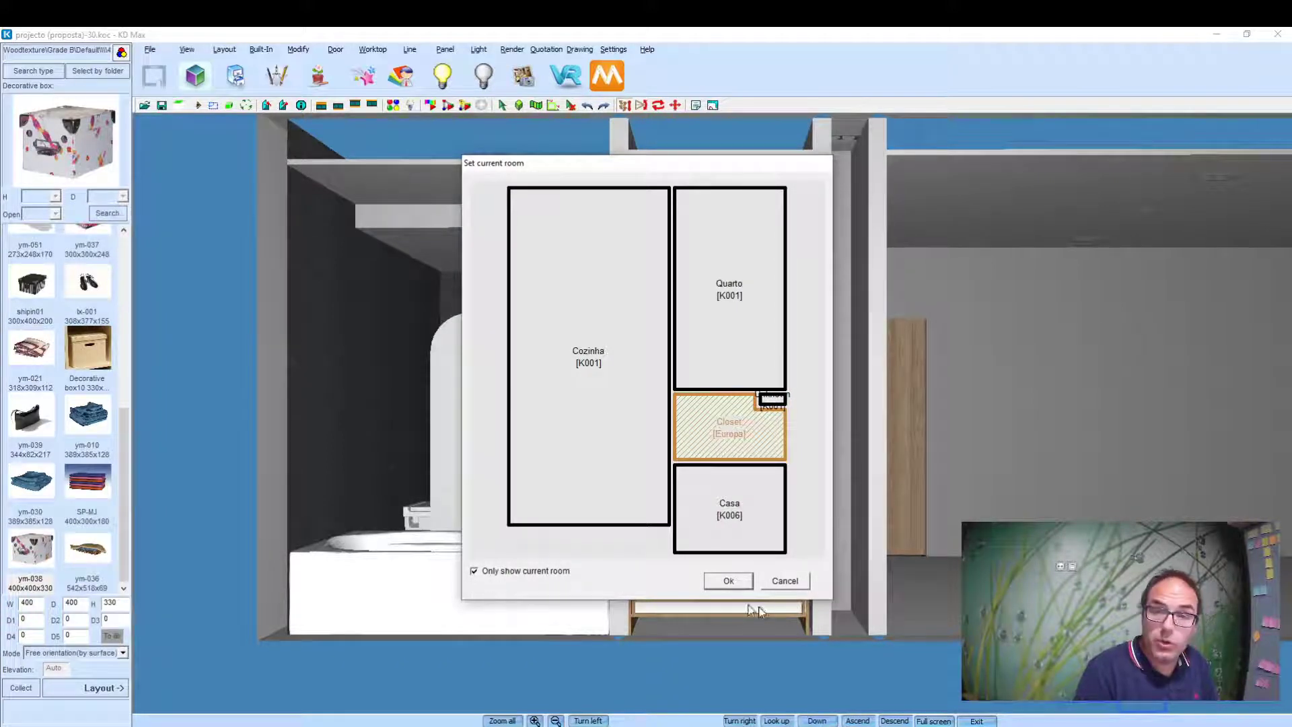
pyautogui.click(737, 584)
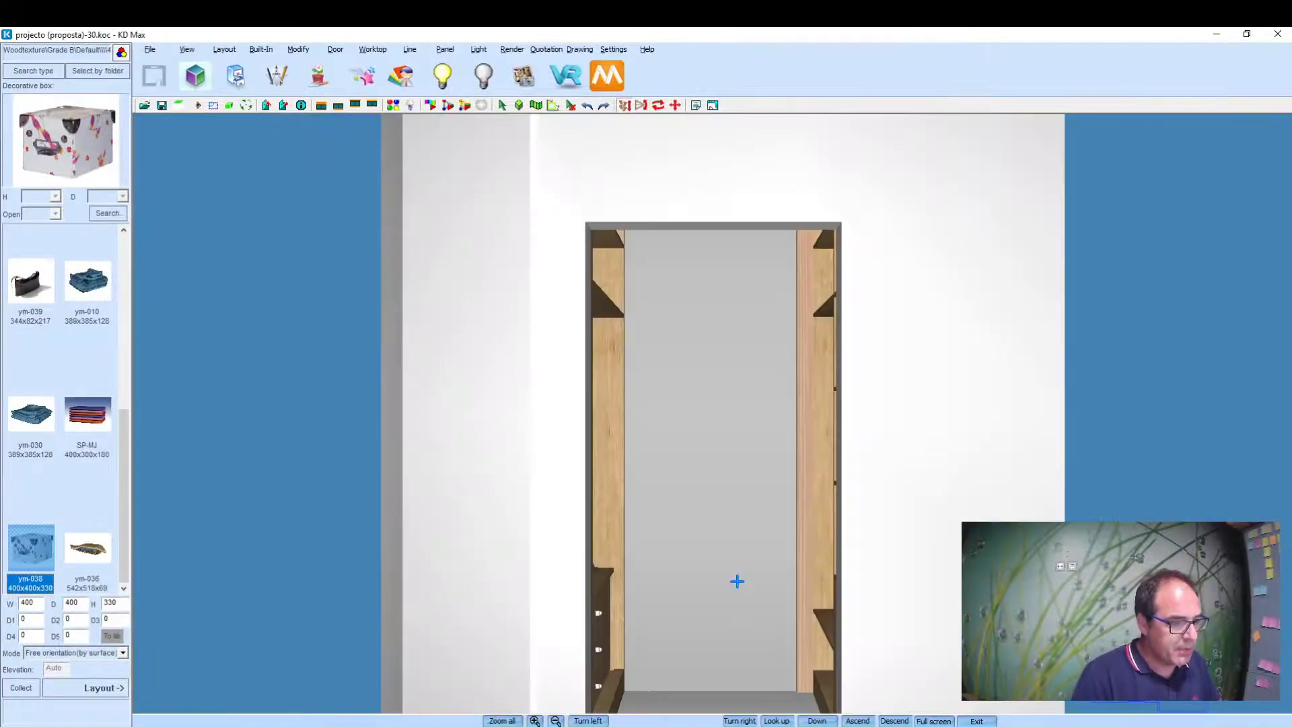
# Step: Orbit and use the F11 walkthrough view to face the wardrobe front
pyautogui.scroll(-5, 859, 350)
pyautogui.moveTo(858, 350); pyautogui.dragTo(1021, 294)
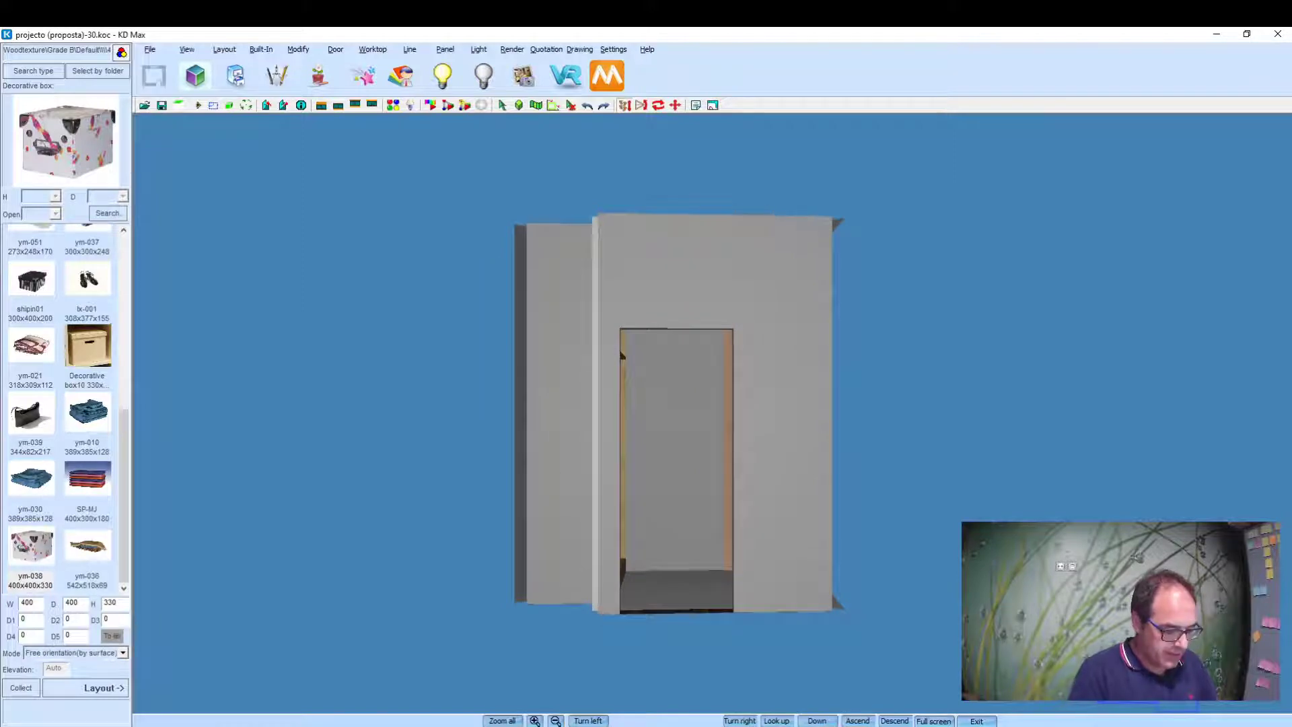
pyautogui.press('F11')
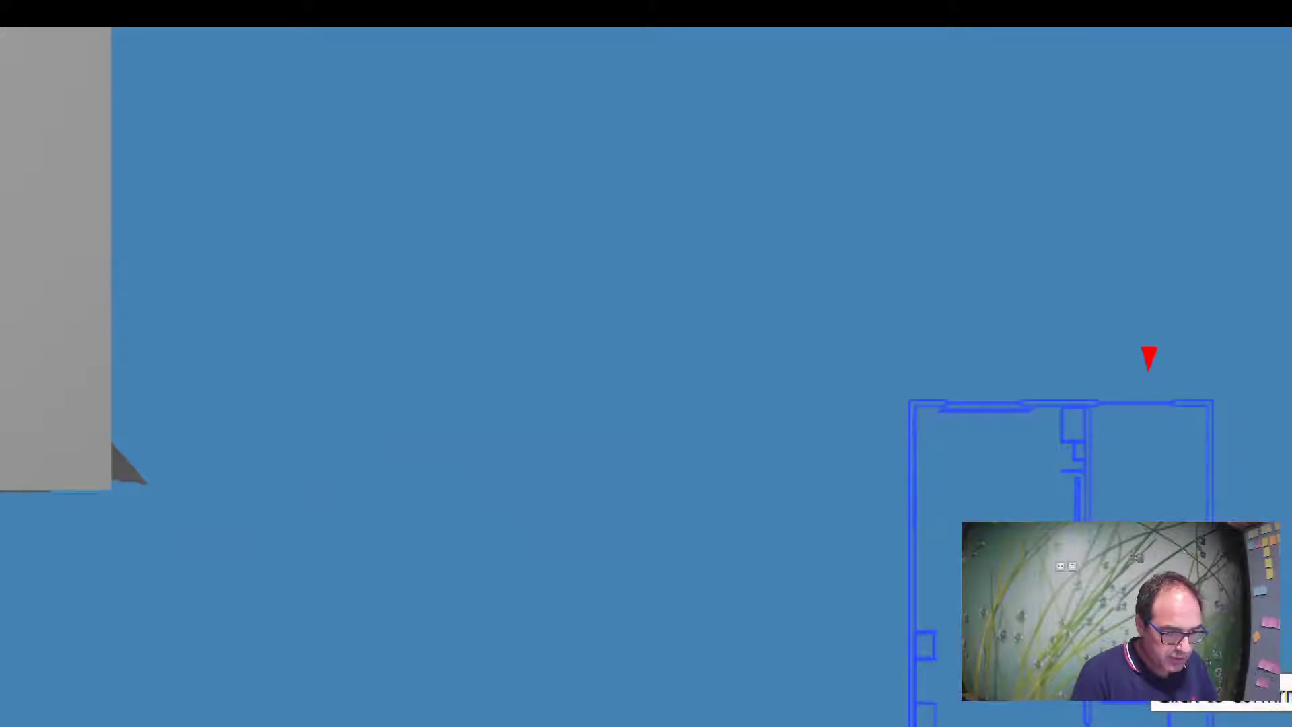
pyautogui.press('Left')
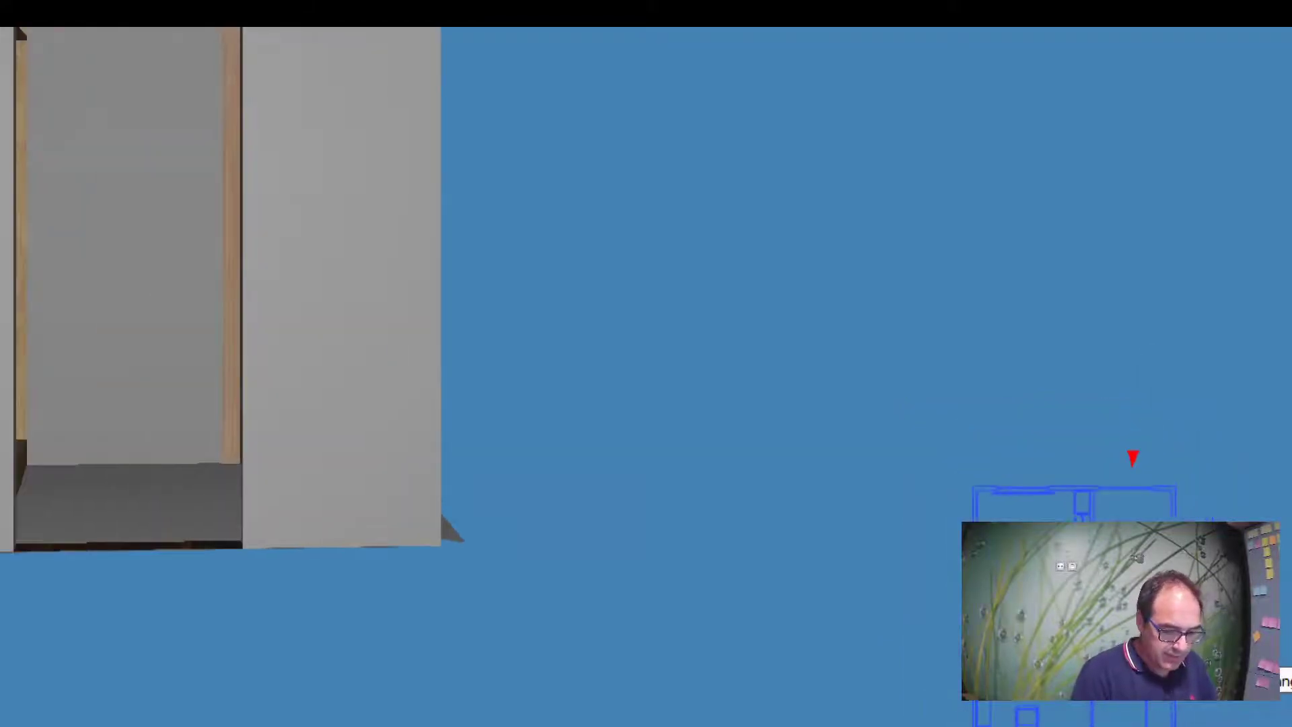
pyautogui.press('Escape')
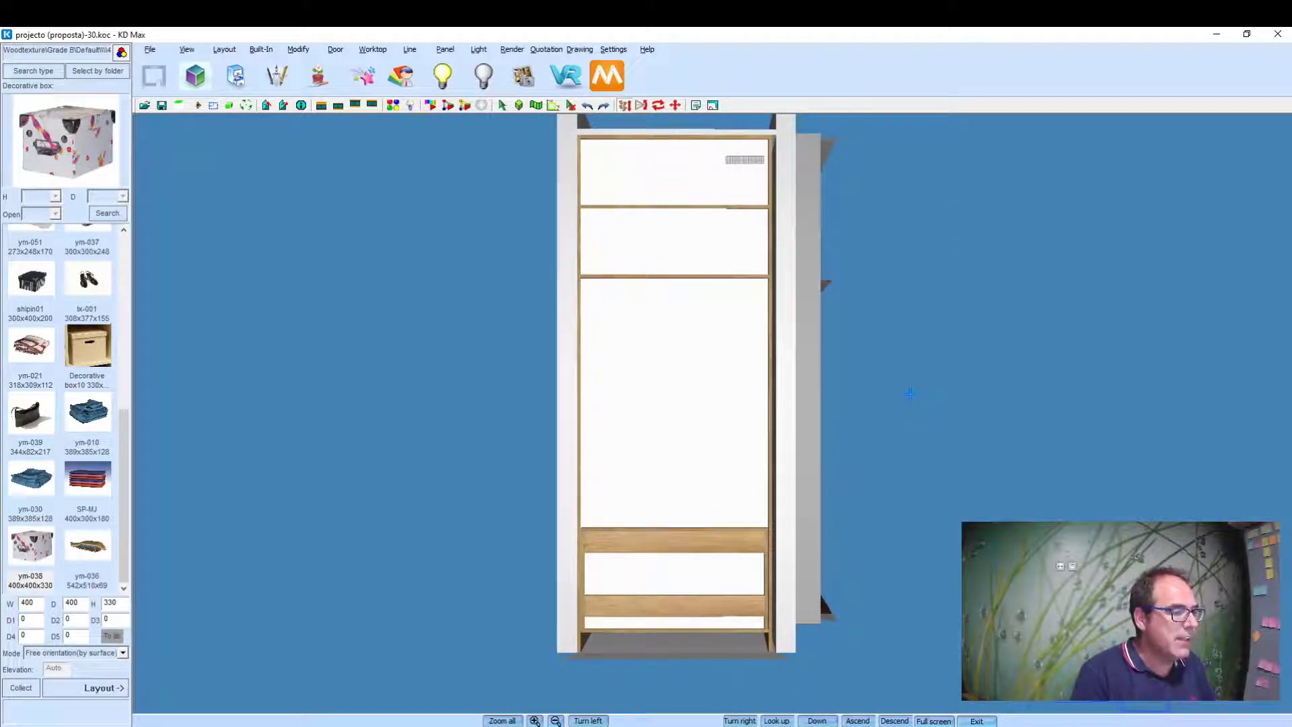
# Step: Delete the wardrobe's lower door, upper doors and hanging clothes
pyautogui.scroll(2, 710, 416)
pyautogui.scroll(-2, 716, 387)
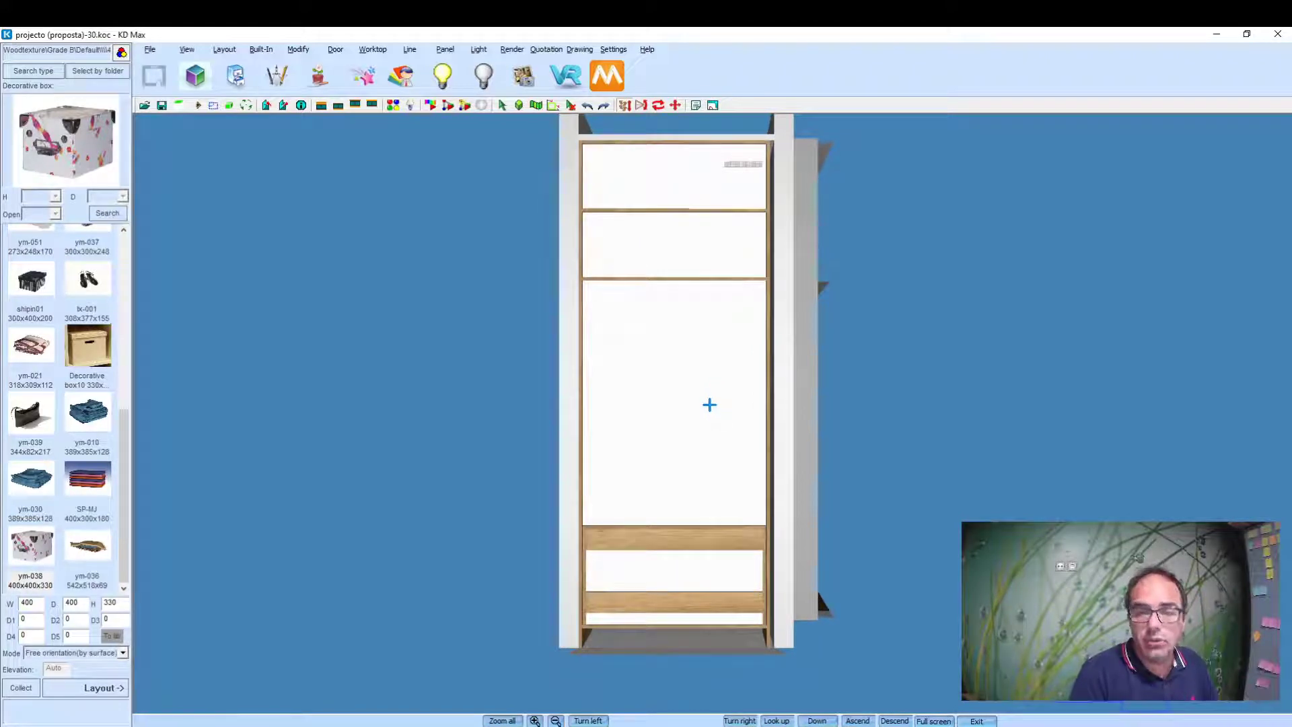
pyautogui.rightClick(648, 309)
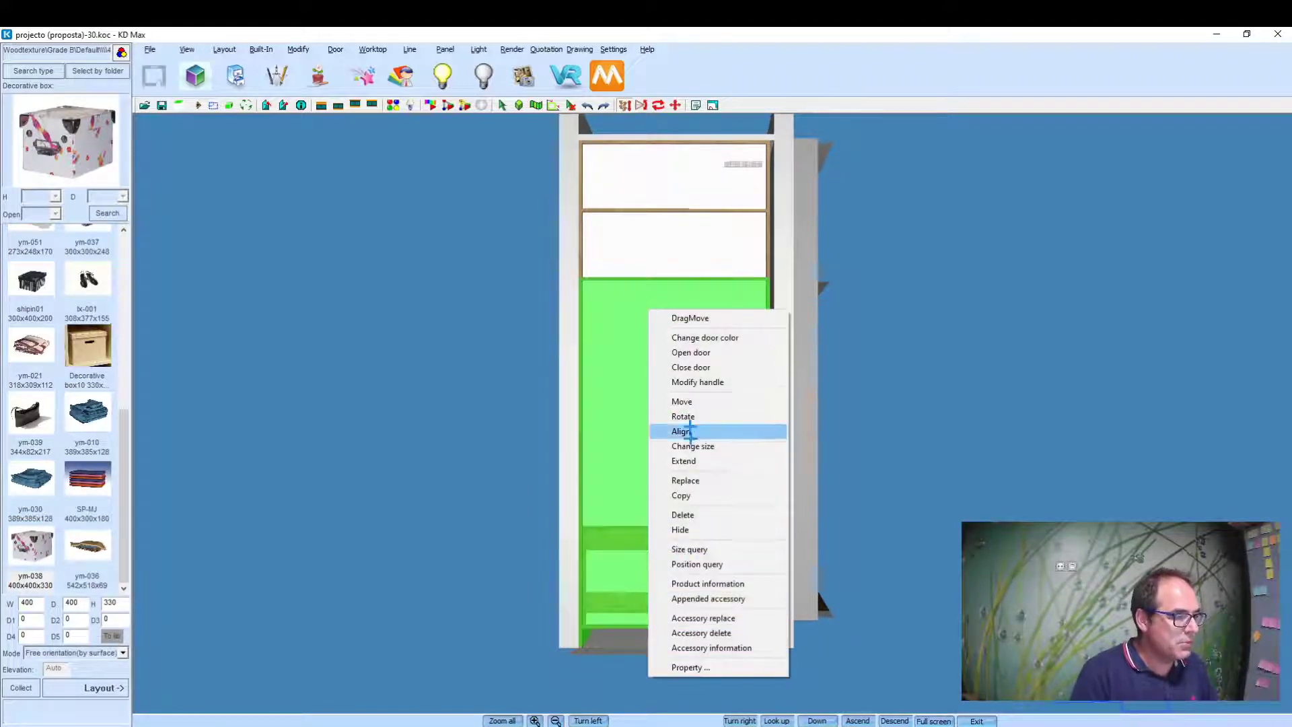
pyautogui.click(693, 530)
pyautogui.rightClick(685, 238)
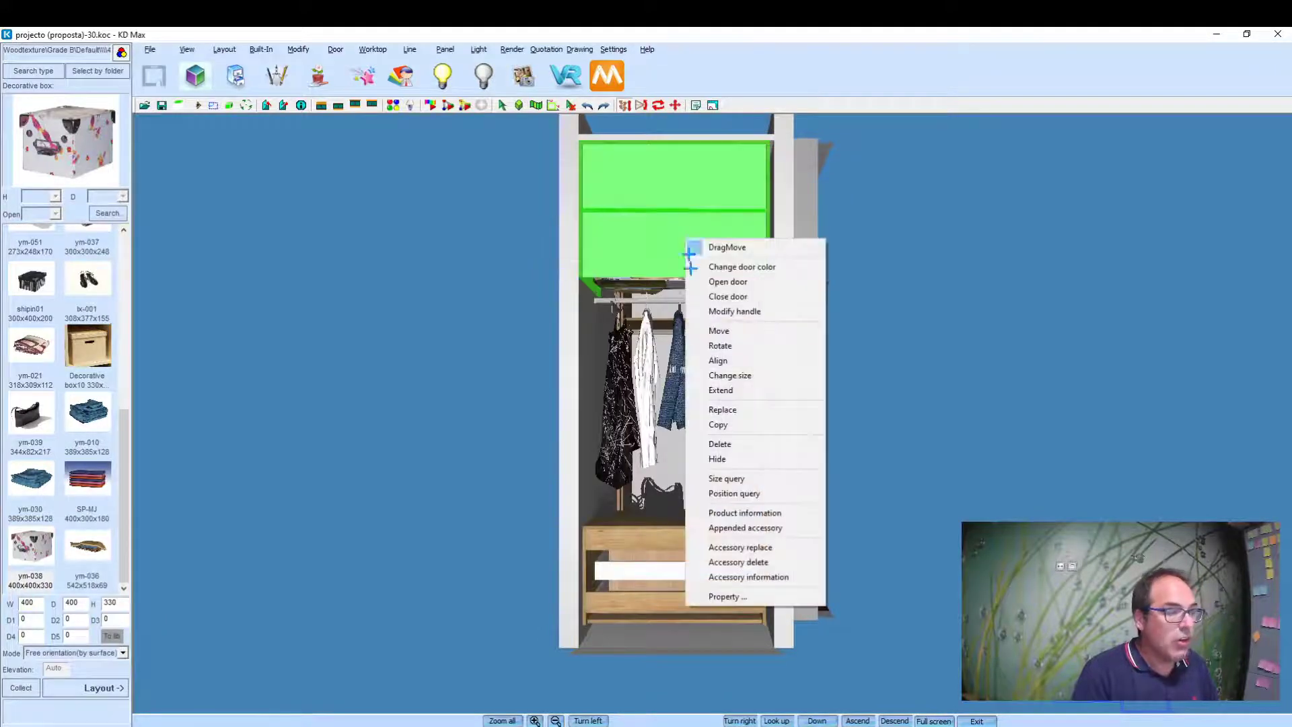
pyautogui.click(715, 454)
pyautogui.rightClick(629, 436)
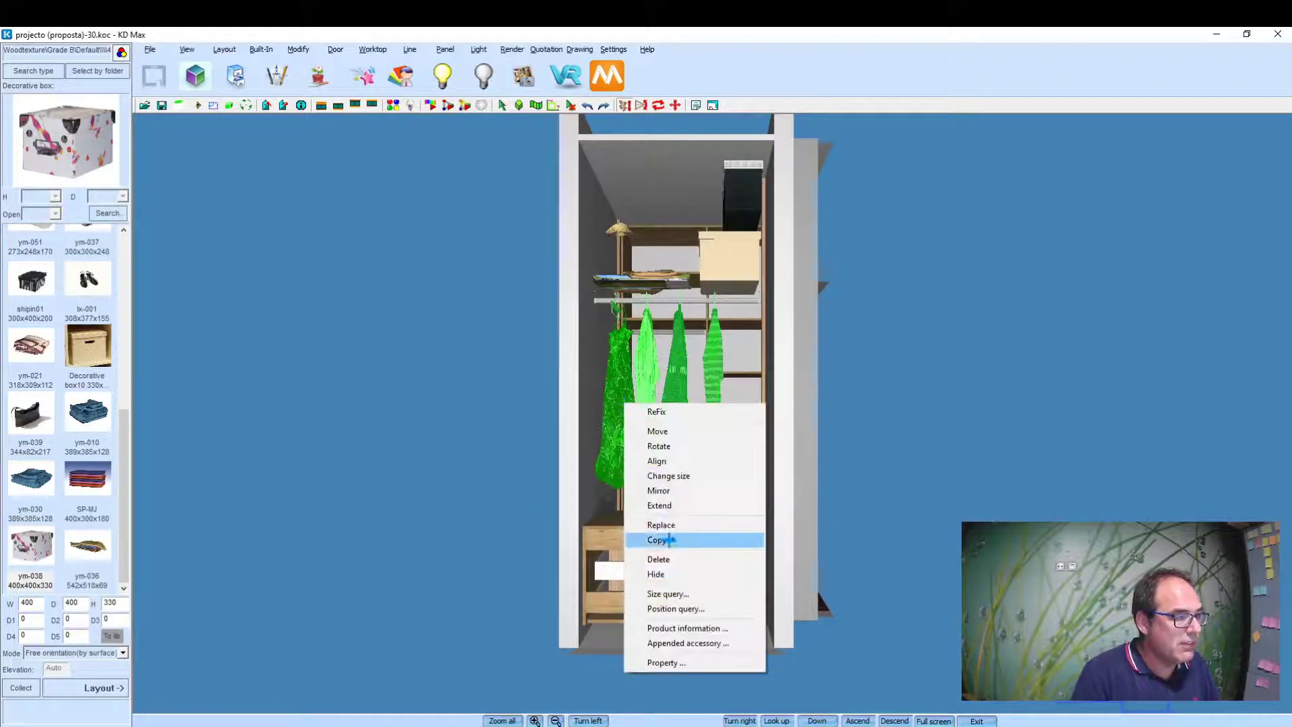
pyautogui.click(673, 572)
# Step: Hide the upper-shelf box, folded items, hanging rod and bottom drawer unit
pyautogui.rightClick(740, 268)
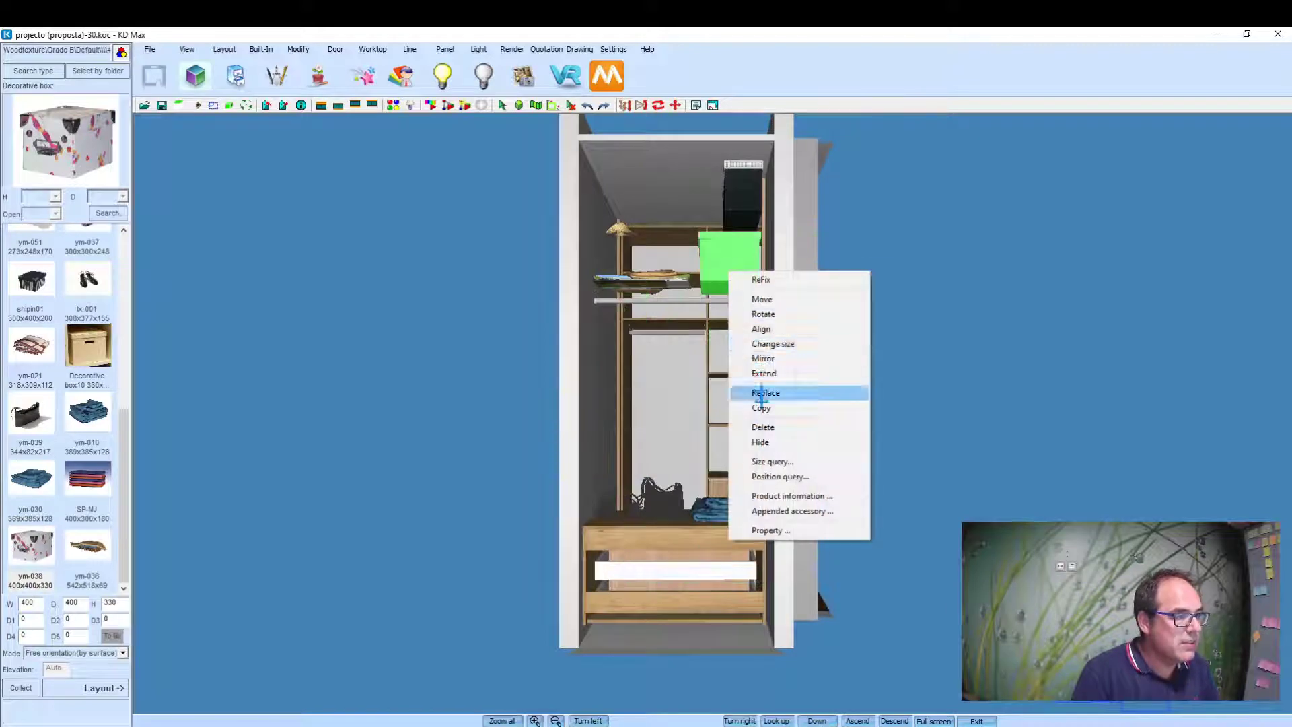
pyautogui.click(773, 441)
pyautogui.rightClick(665, 269)
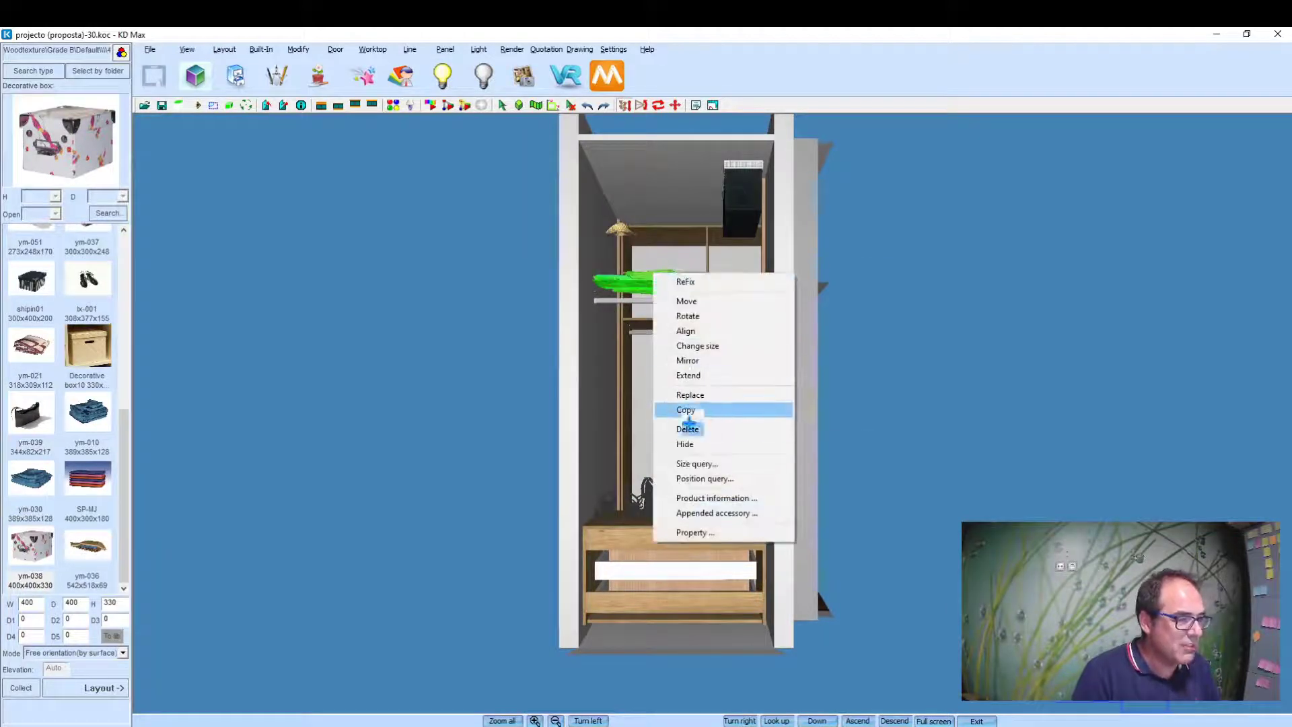
pyautogui.click(696, 441)
pyautogui.rightClick(671, 303)
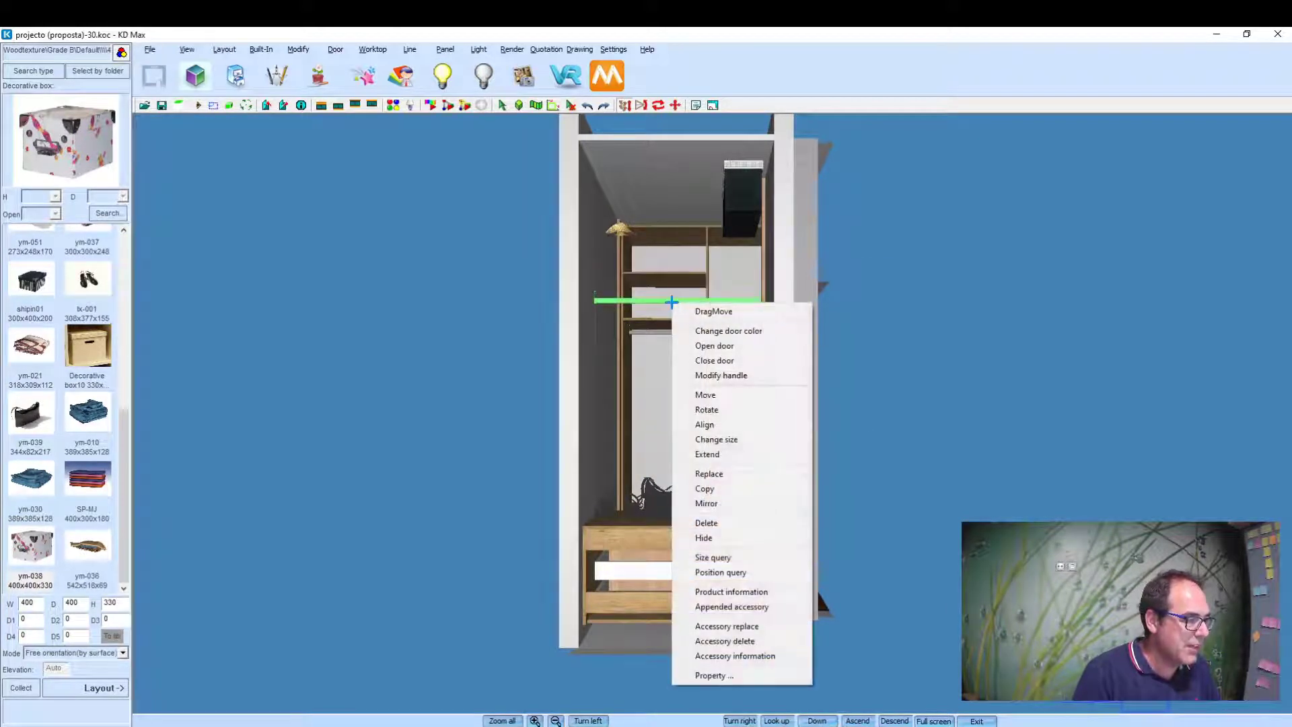
pyautogui.click(680, 540)
pyautogui.rightClick(680, 540)
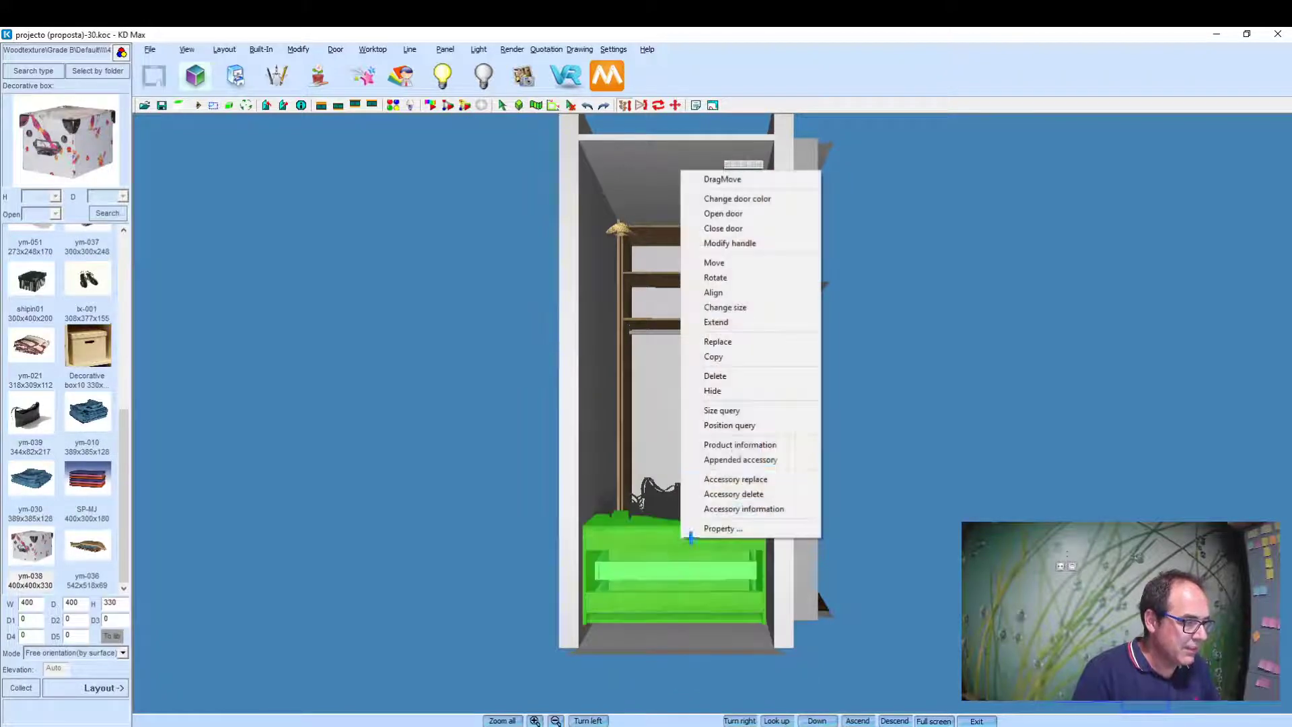
pyautogui.click(713, 392)
# Step: Hide the handbag, lower-shelf plant, jeans, top-shelf black box and hanging plant
pyautogui.rightClick(663, 499)
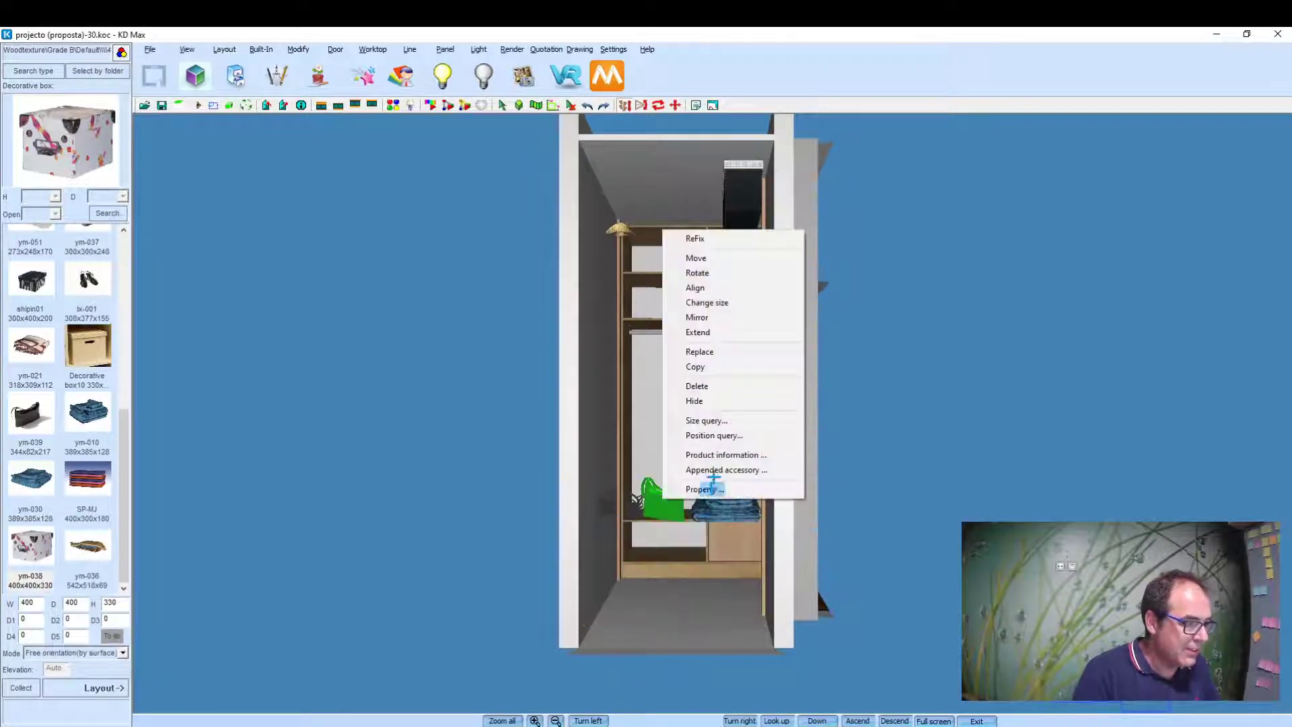
pyautogui.click(713, 388)
pyautogui.rightClick(609, 500)
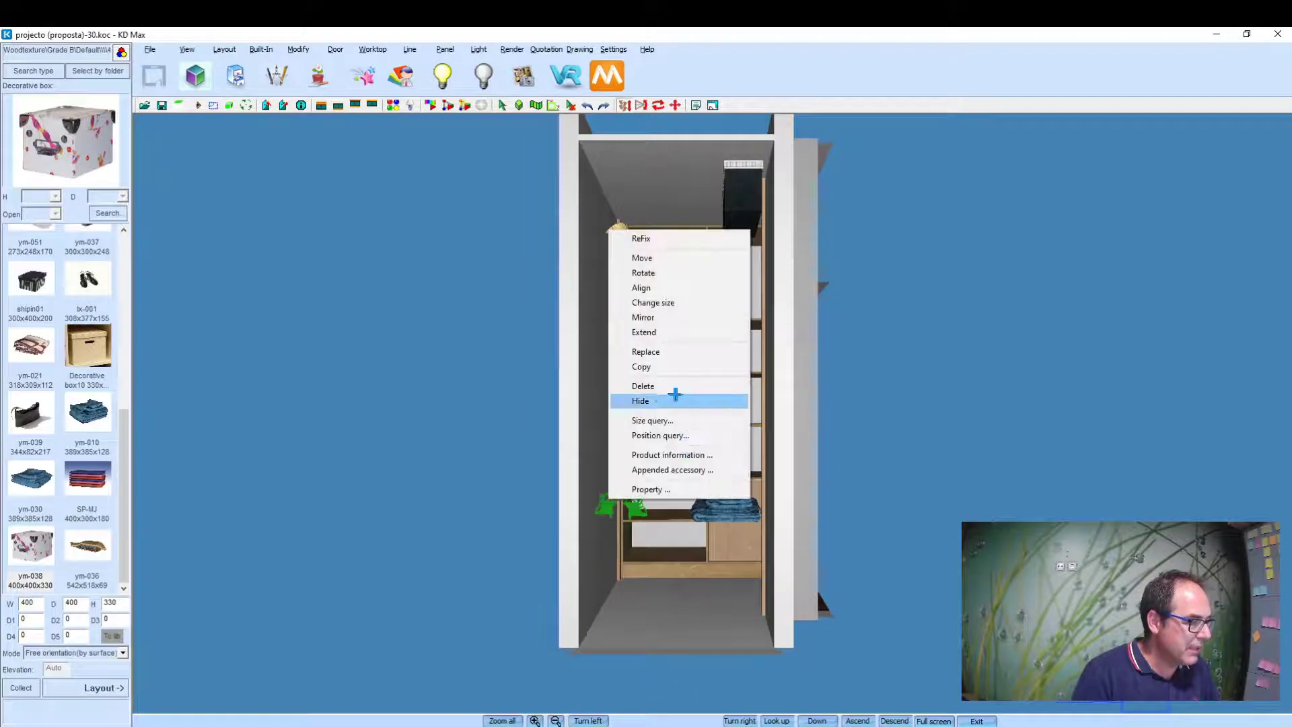
pyautogui.click(663, 400)
pyautogui.rightClick(733, 510)
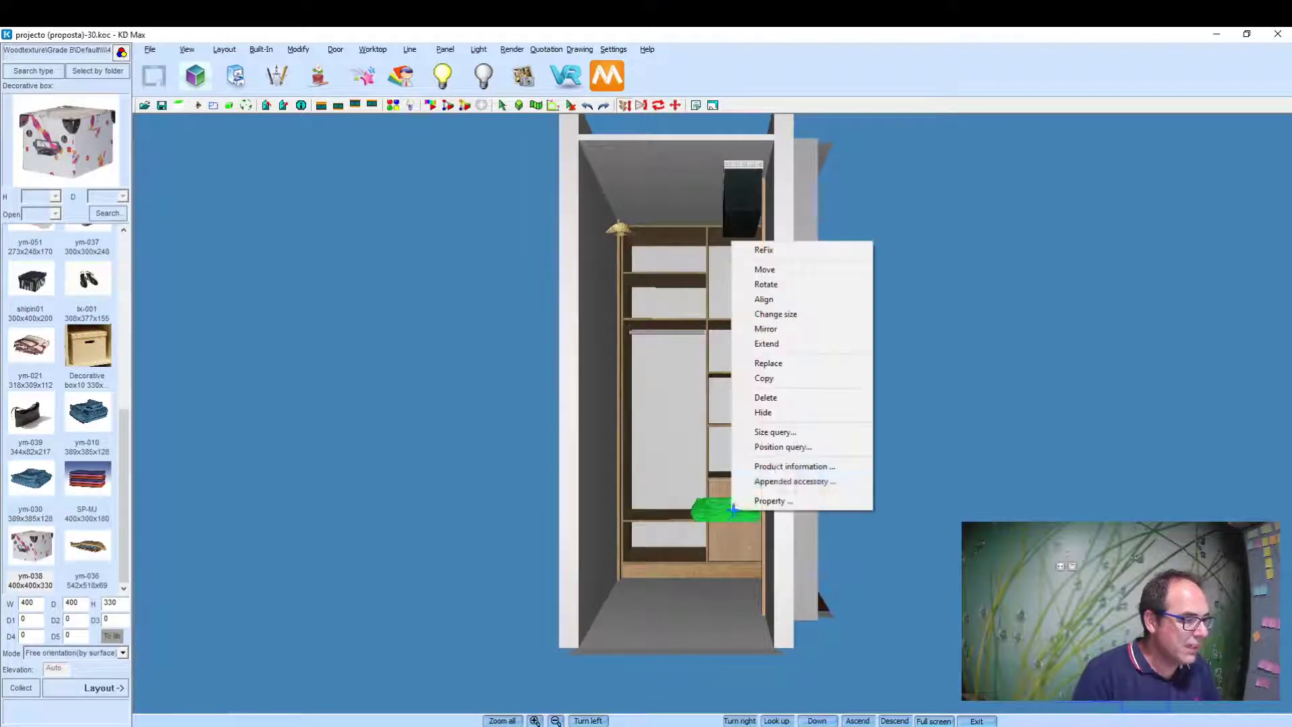
pyautogui.click(763, 411)
pyautogui.rightClick(737, 180)
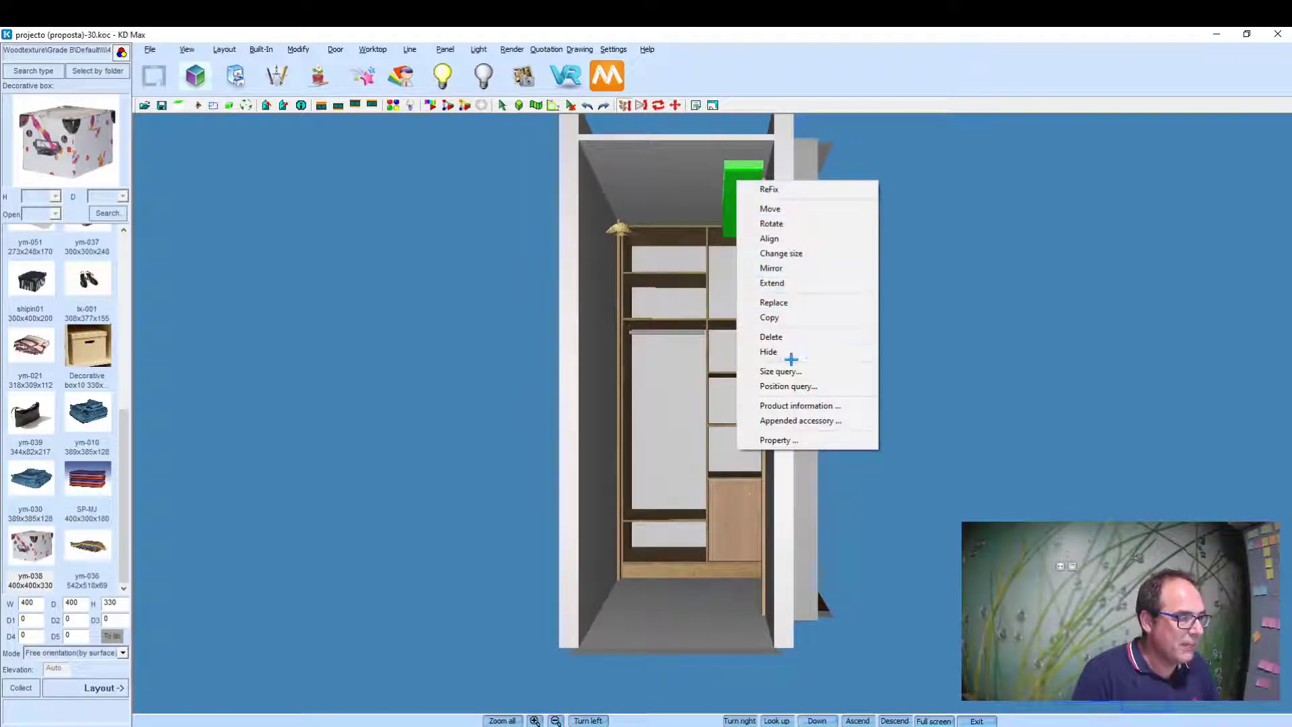
pyautogui.click(832, 350)
pyautogui.rightClick(617, 231)
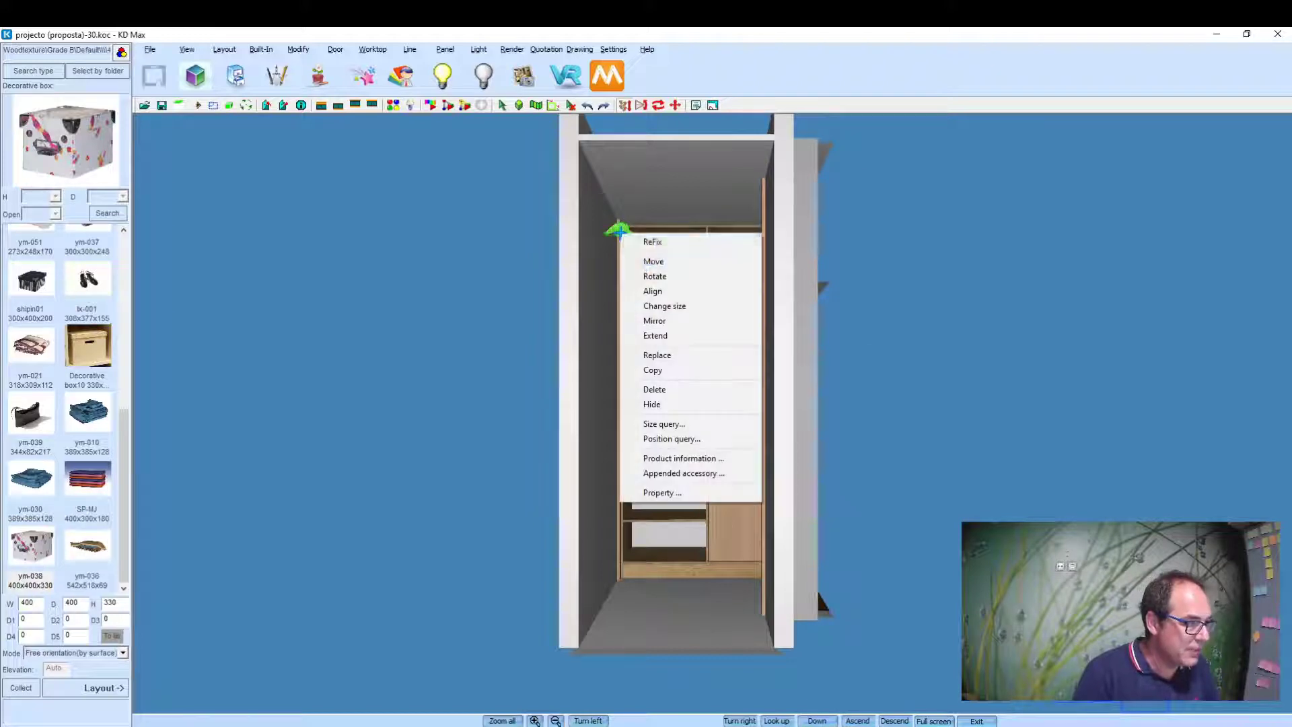
pyautogui.click(677, 401)
# Step: Orbit to an angled view and hide the closet side wall to expose the empty wardrobe
pyautogui.scroll(1, 683, 383)
pyautogui.scroll(2, 684, 384)
pyautogui.scroll(2, 655, 471)
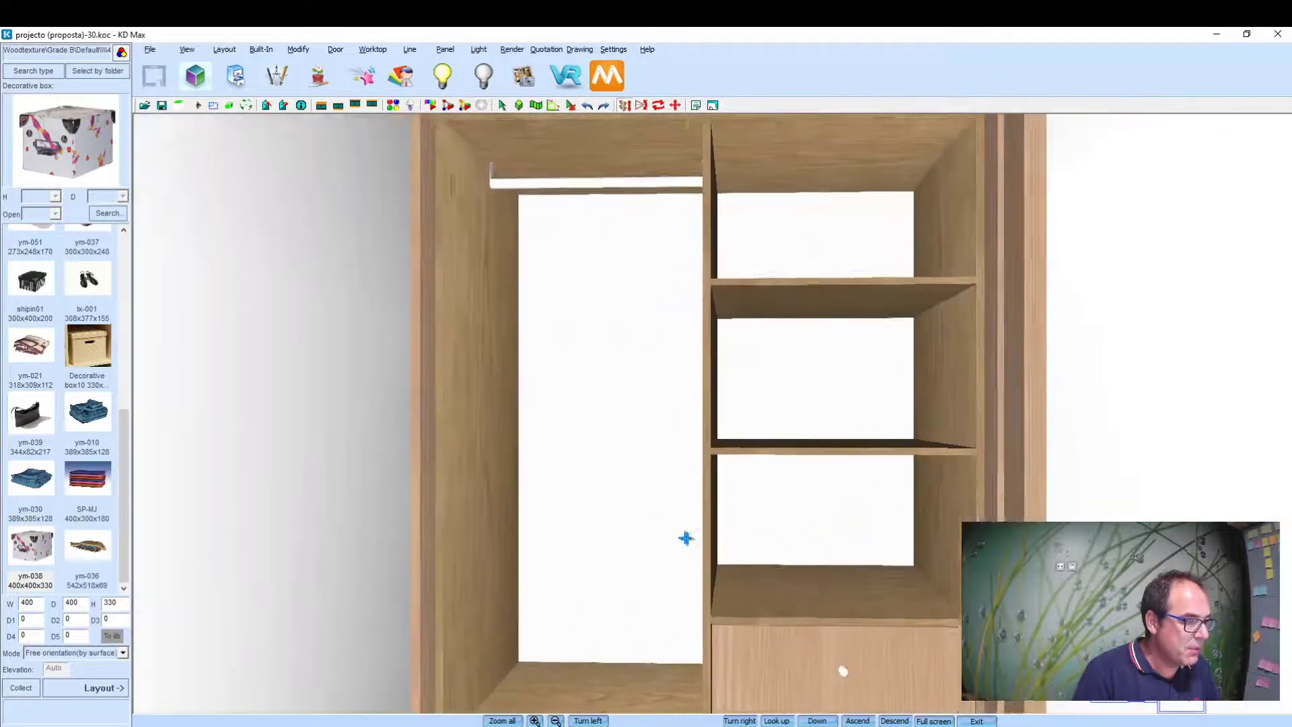
pyautogui.scroll(-1, 672, 531)
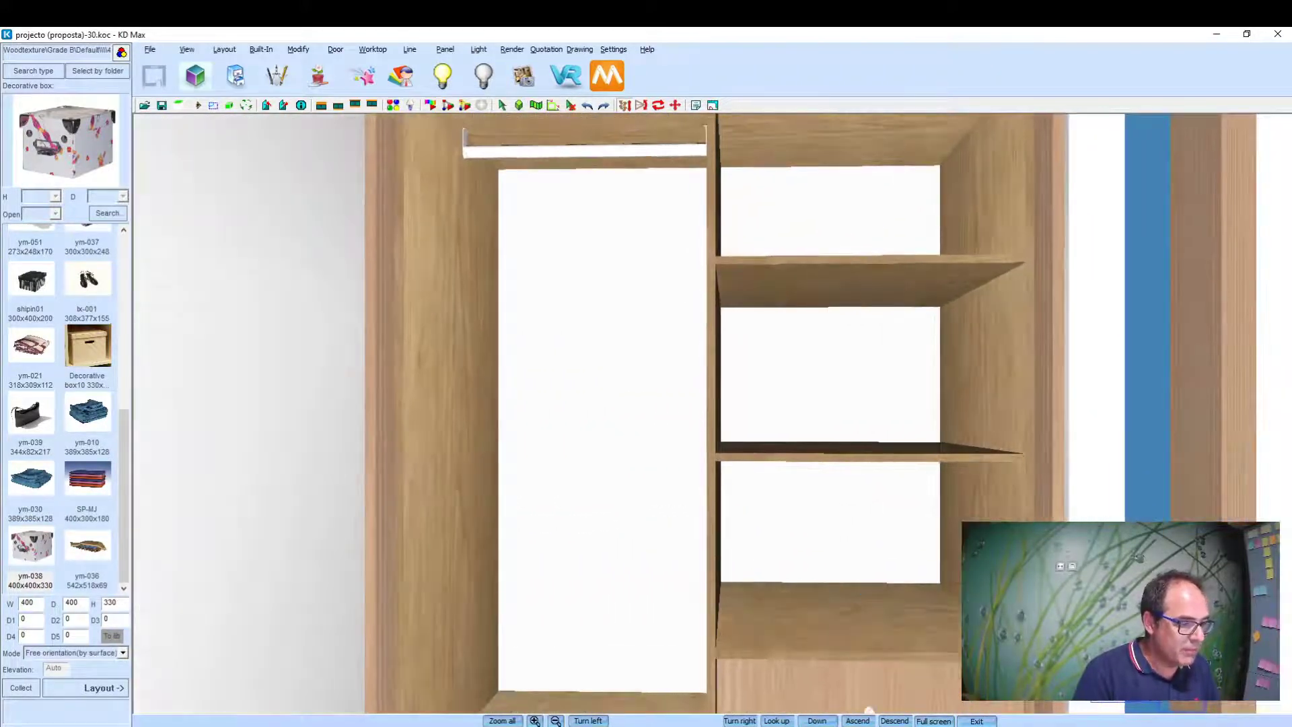
pyautogui.scroll(-1, 868, 710)
pyautogui.moveTo(868, 710)
pyautogui.mouseDown()
pyautogui.moveTo(880, 420)
pyautogui.moveTo(993, 386)
pyautogui.mouseUp()
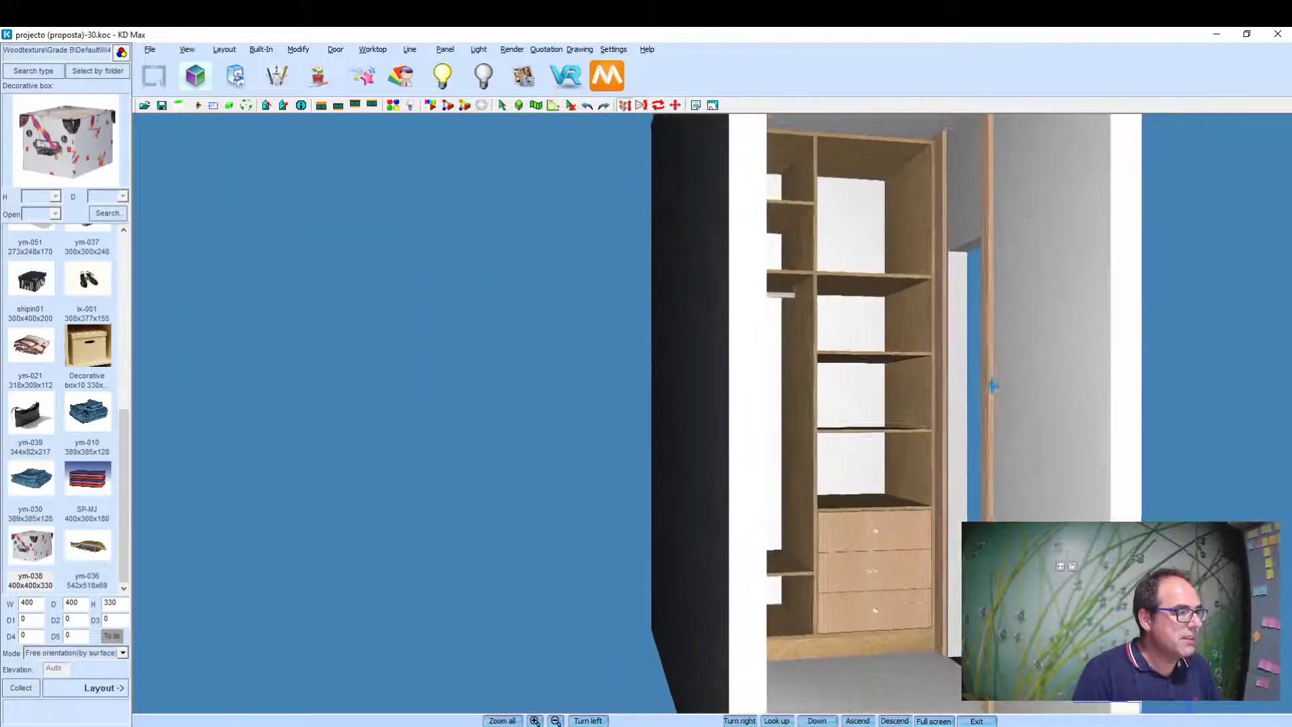
pyautogui.rightClick(703, 379)
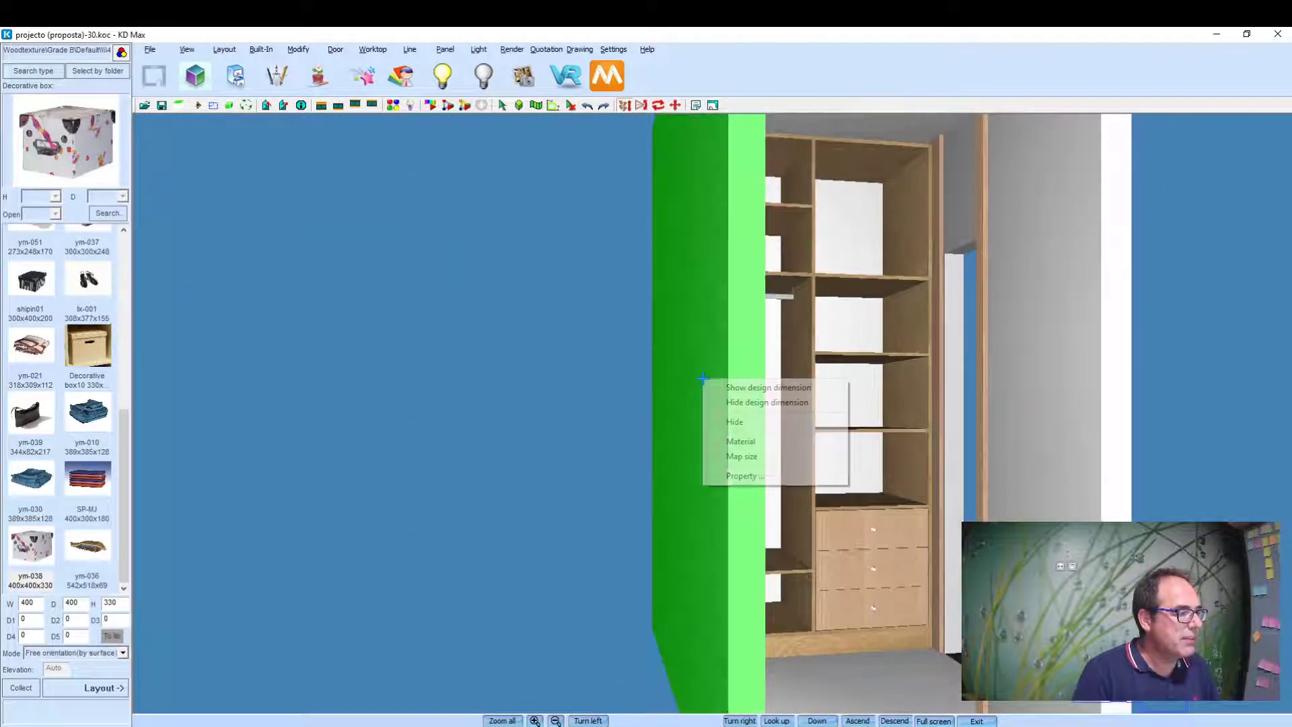
pyautogui.click(730, 421)
pyautogui.moveTo(745, 395)
pyautogui.mouseDown()
pyautogui.moveTo(724, 418)
pyautogui.moveTo(709, 413)
pyautogui.moveTo(715, 422)
pyautogui.moveTo(733, 395)
pyautogui.moveTo(665, 398)
pyautogui.mouseUp()
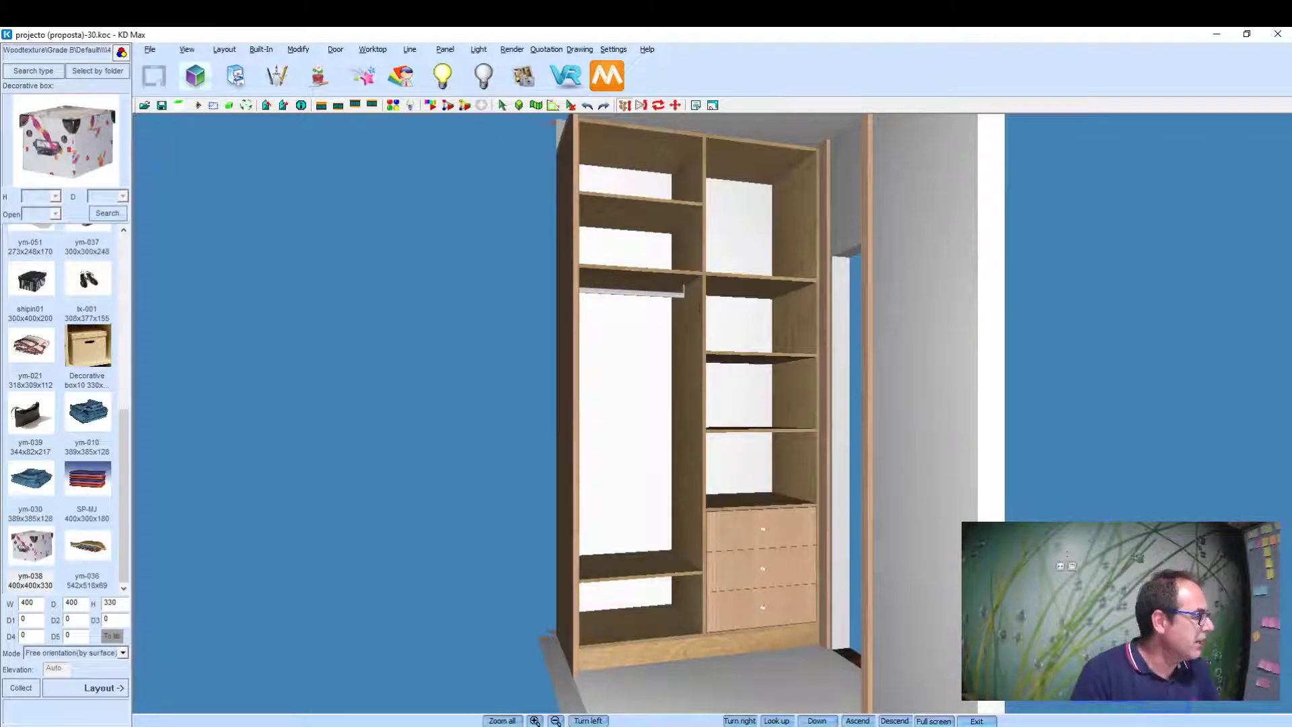
# Step: Place the mj-001 towel on a wardrobe shelf
pyautogui.scroll(5, 89, 454)
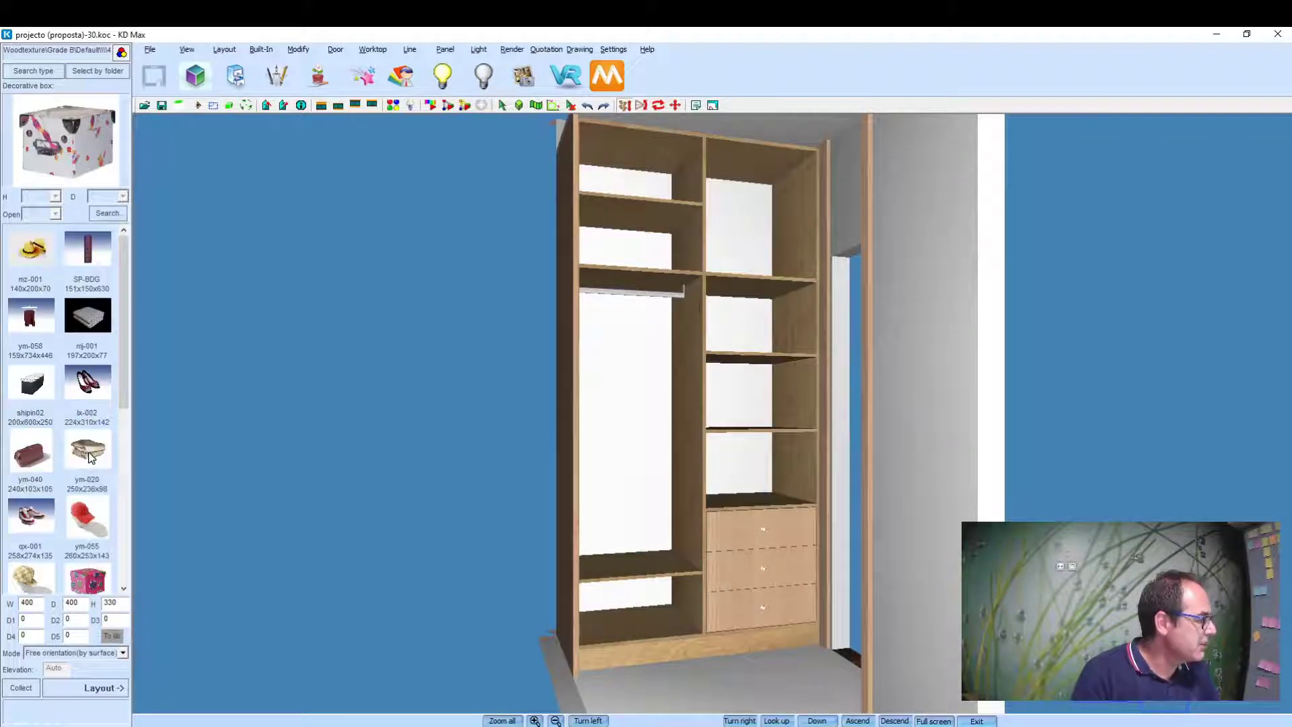
pyautogui.click(88, 320)
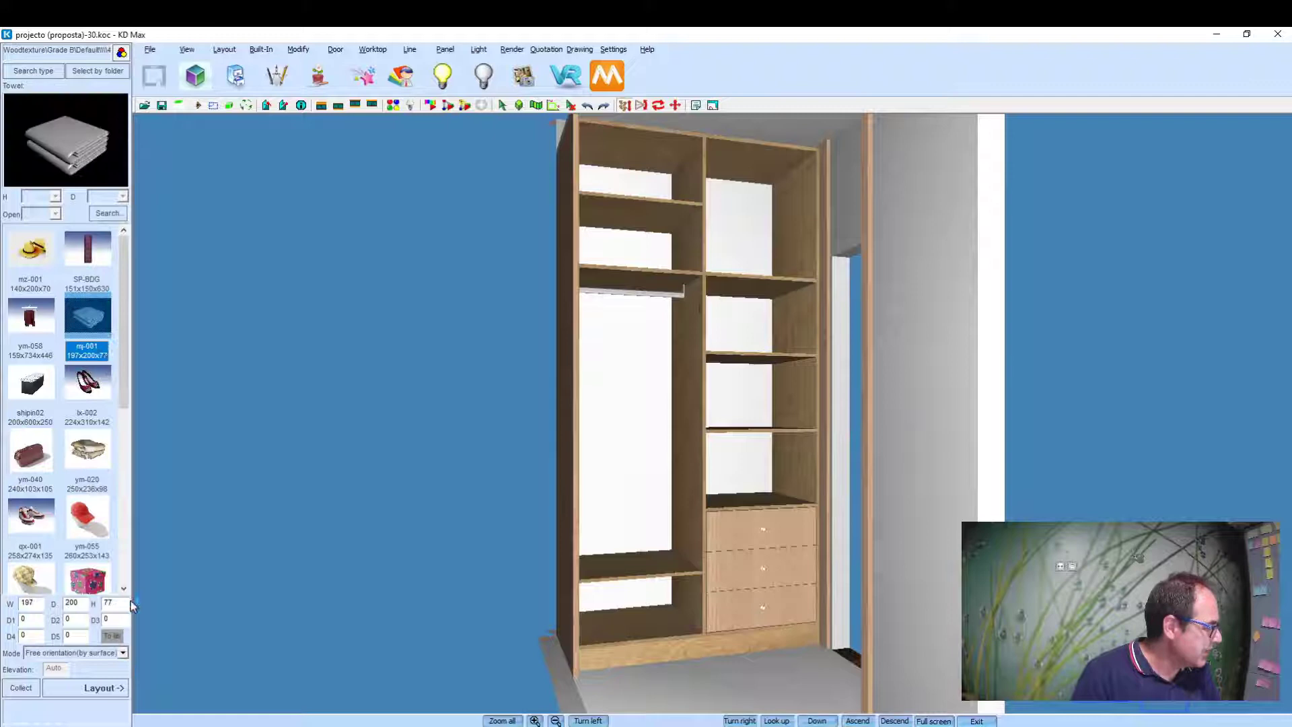
pyautogui.click(94, 685)
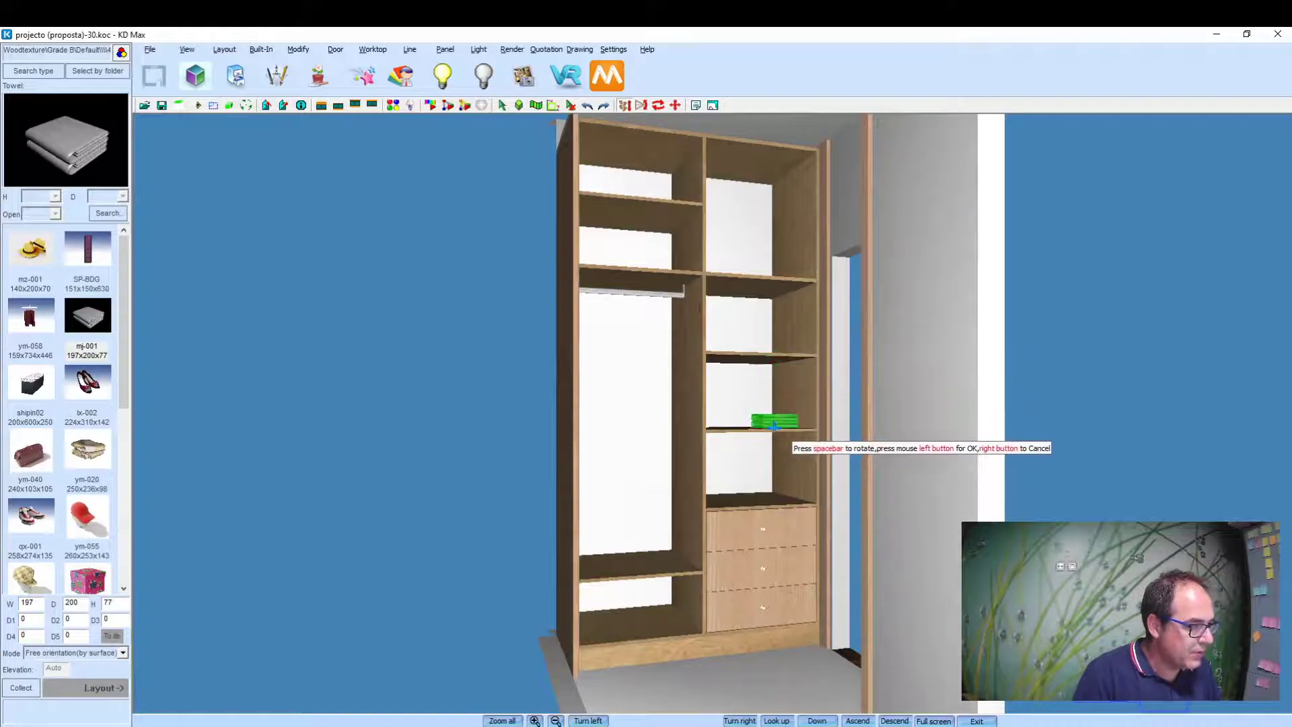
pyautogui.click(774, 426)
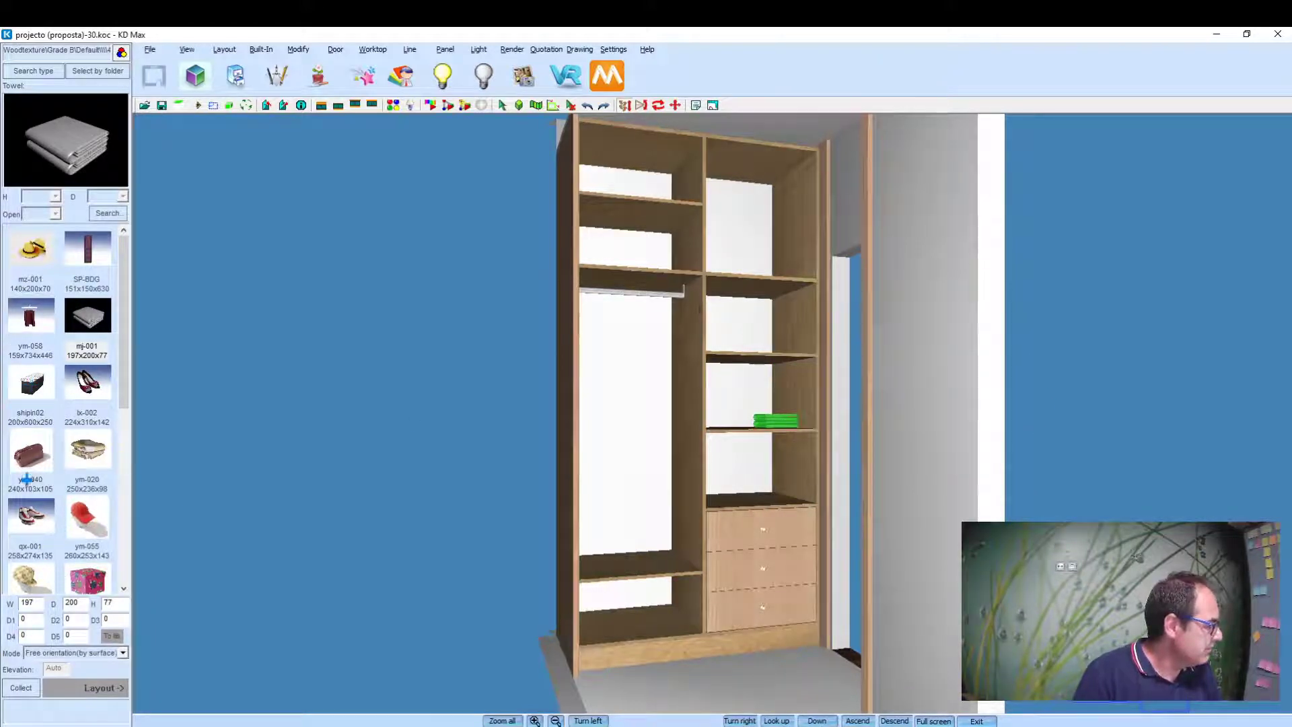
# Step: Set qx-001 sneakers and rotated lx-002 shoes on the left bottom shelf and accept the autosave
pyautogui.click(30, 384)
pyautogui.click(47, 549)
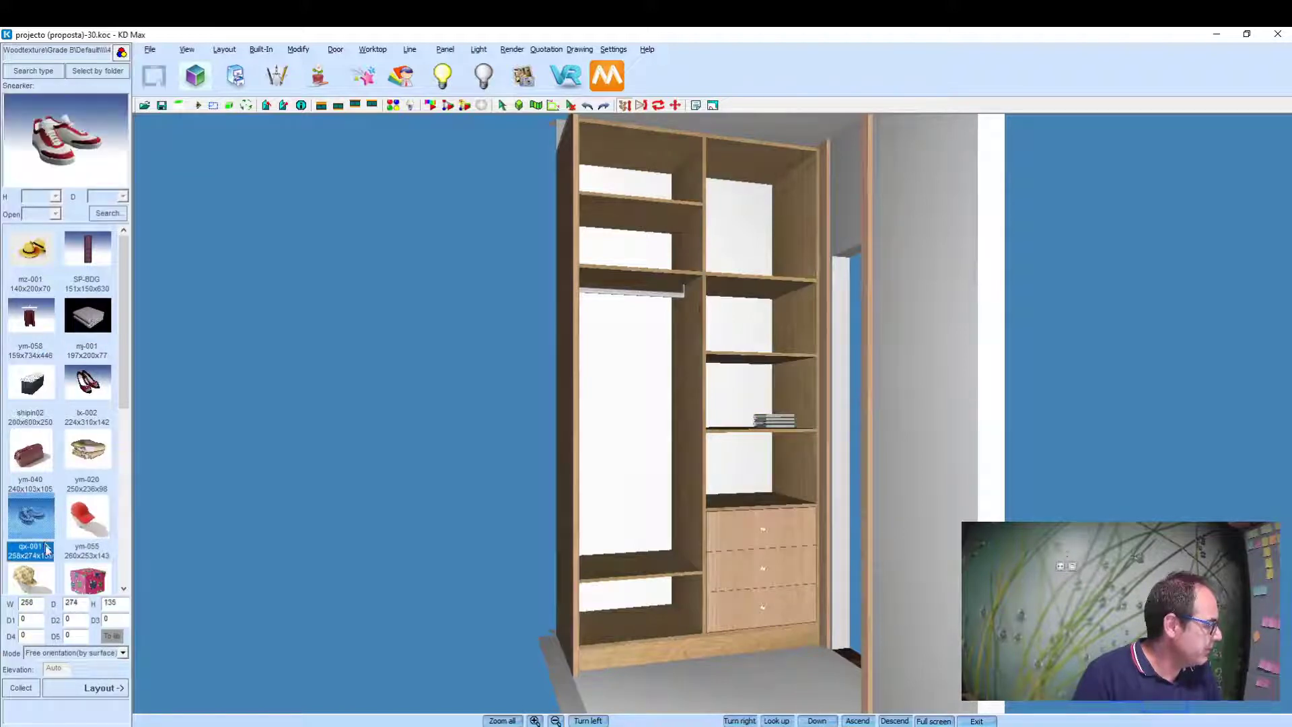
pyautogui.click(75, 689)
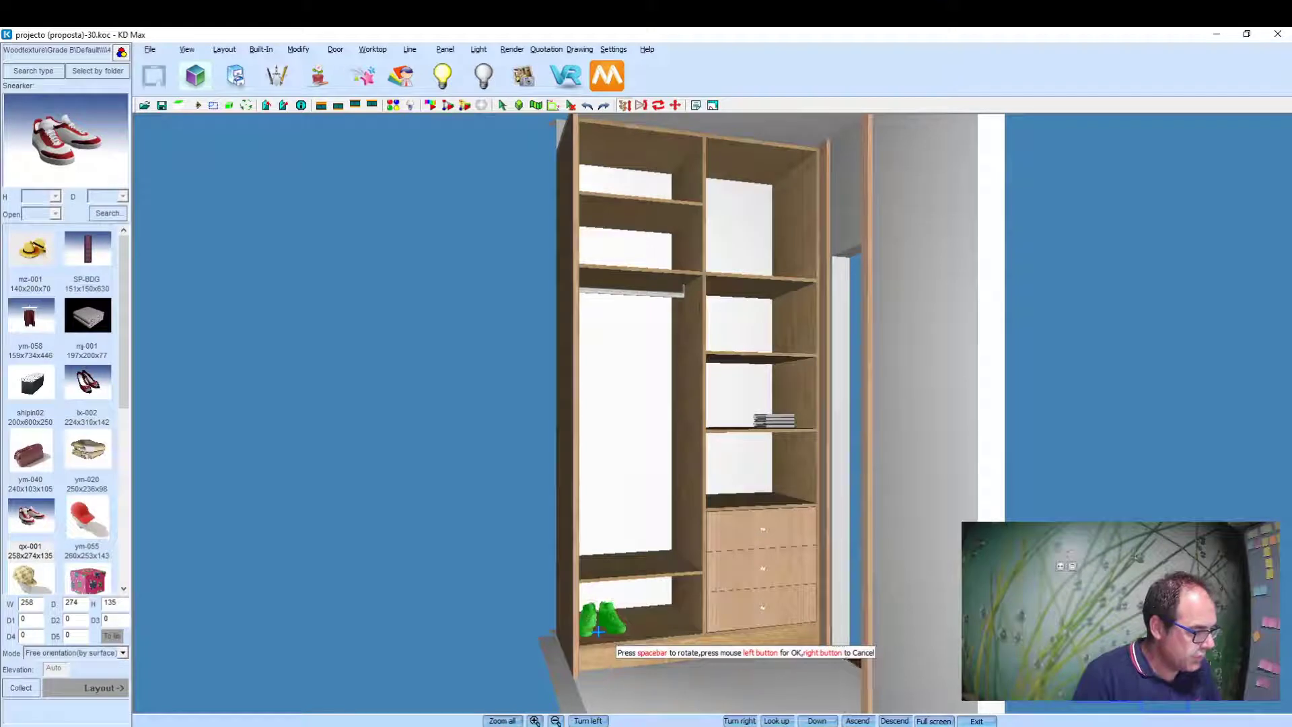
pyautogui.click(598, 632)
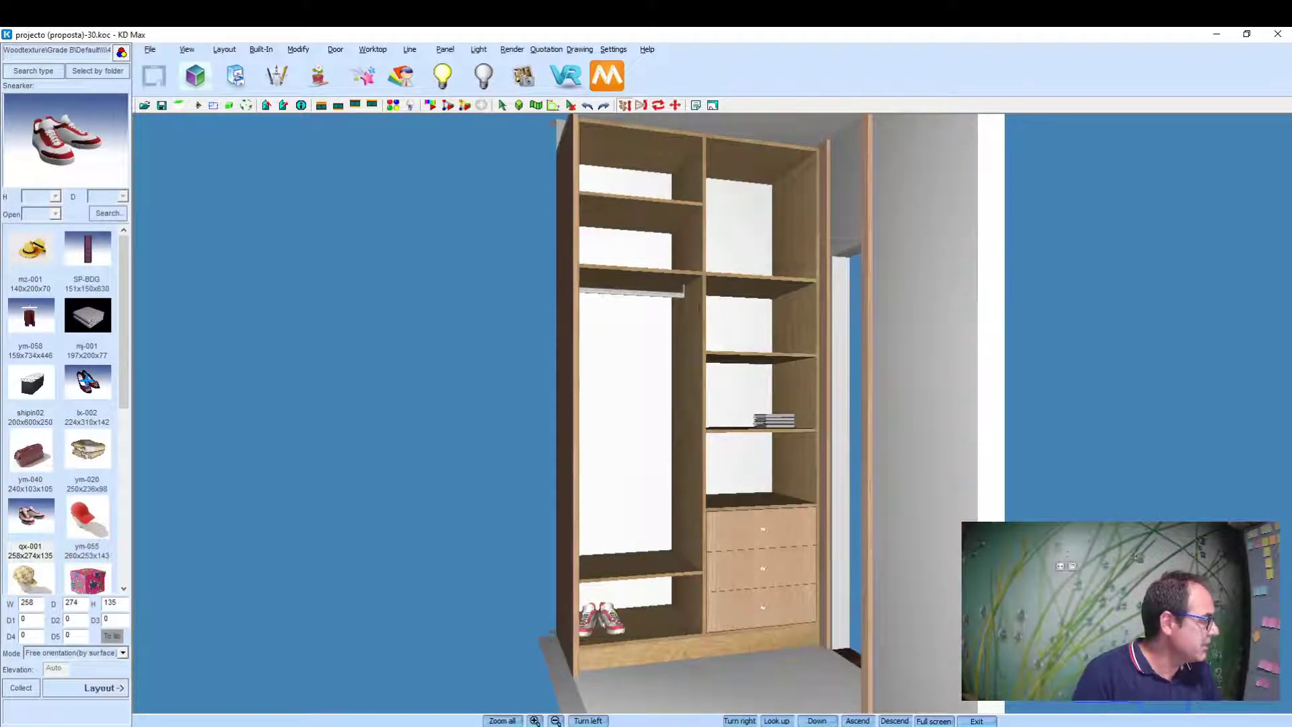
pyautogui.click(87, 381)
pyautogui.click(76, 689)
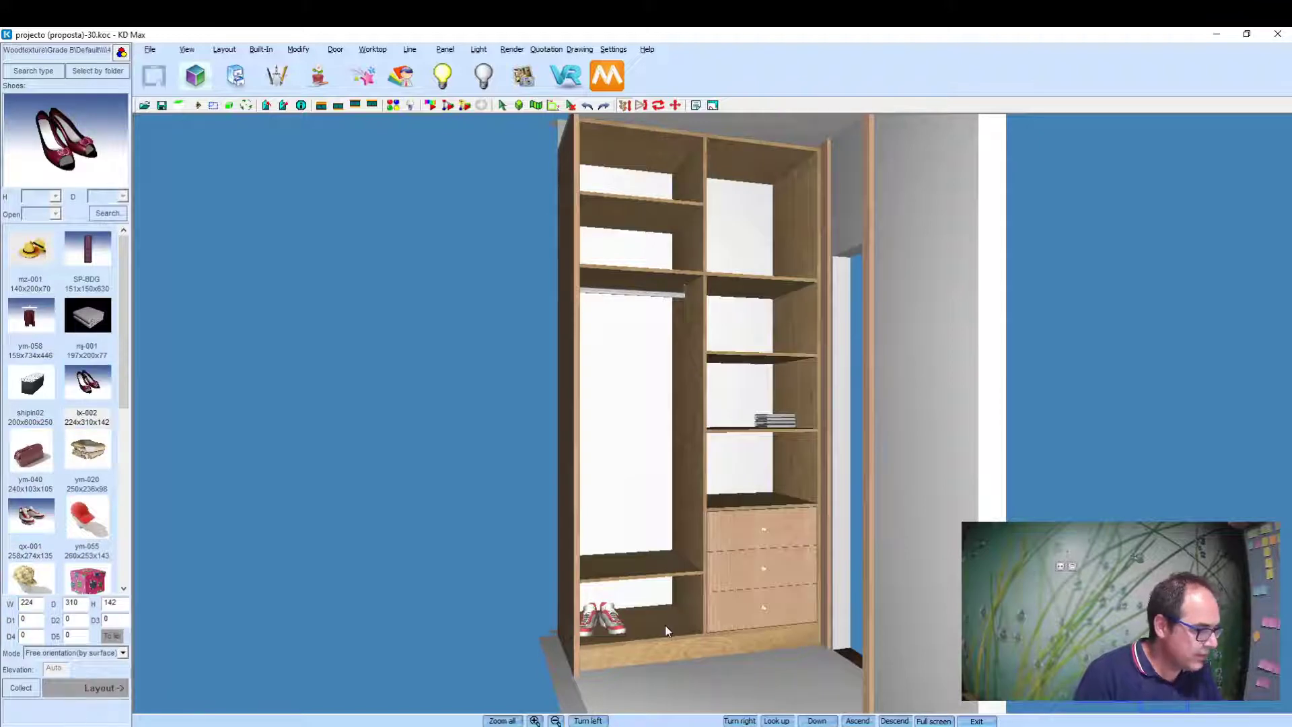
pyautogui.press('space')
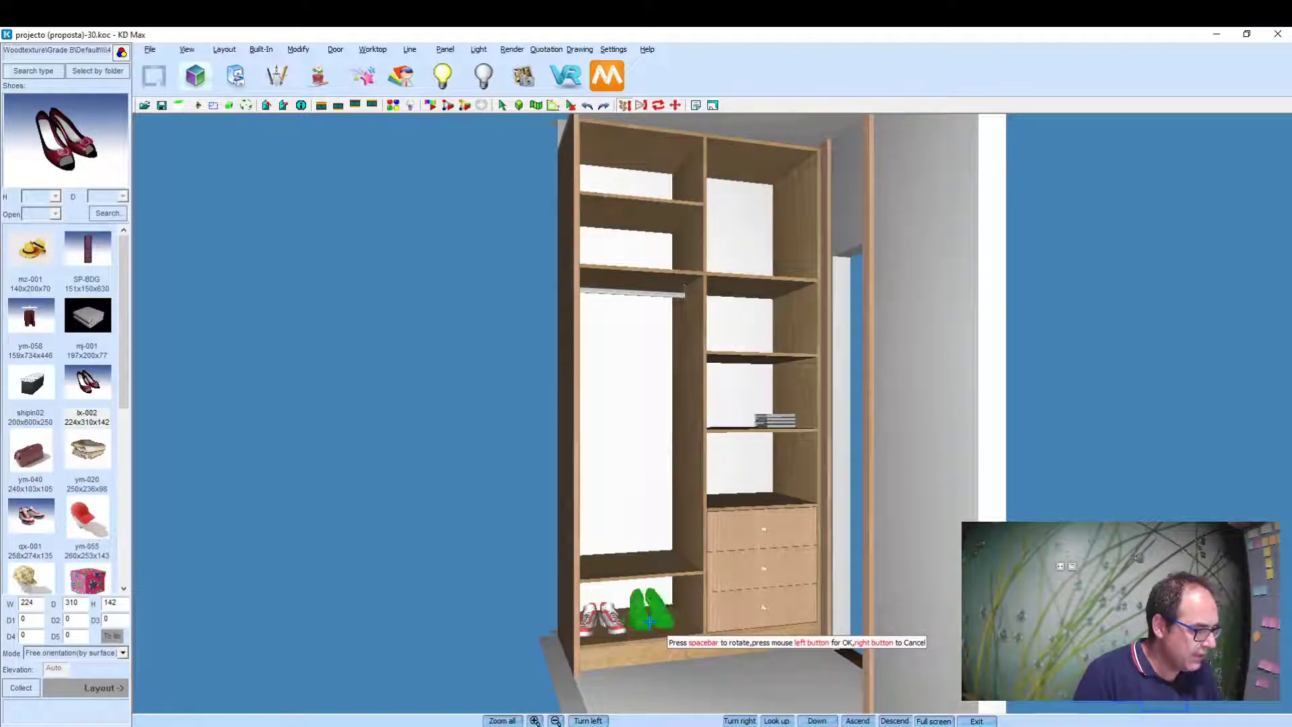
pyautogui.click(659, 623)
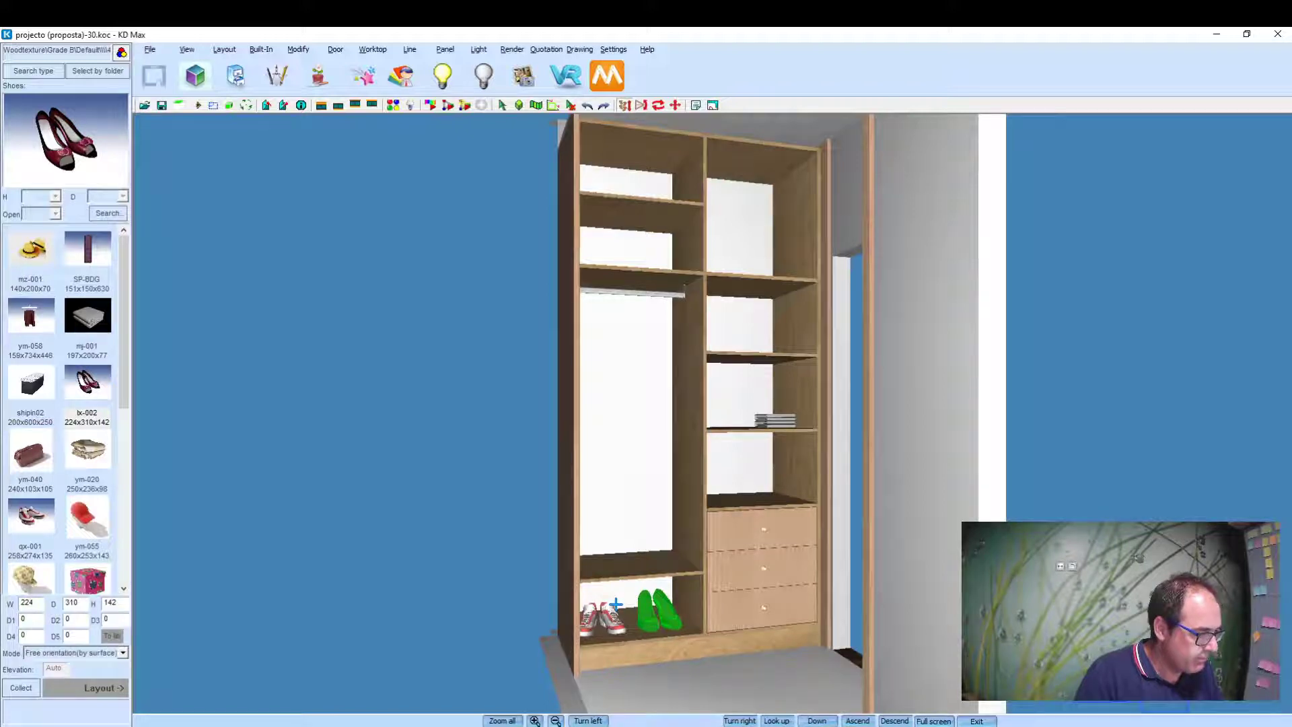
pyautogui.rightClick(659, 501)
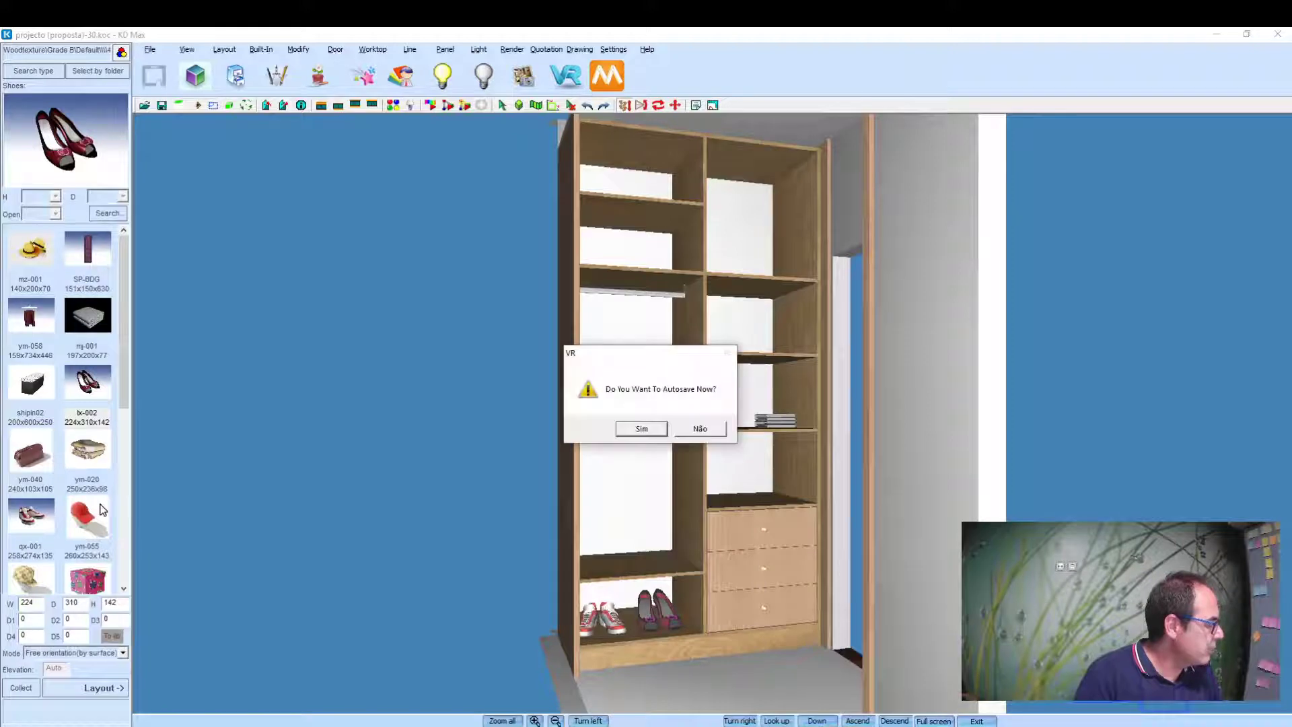
pyautogui.click(661, 431)
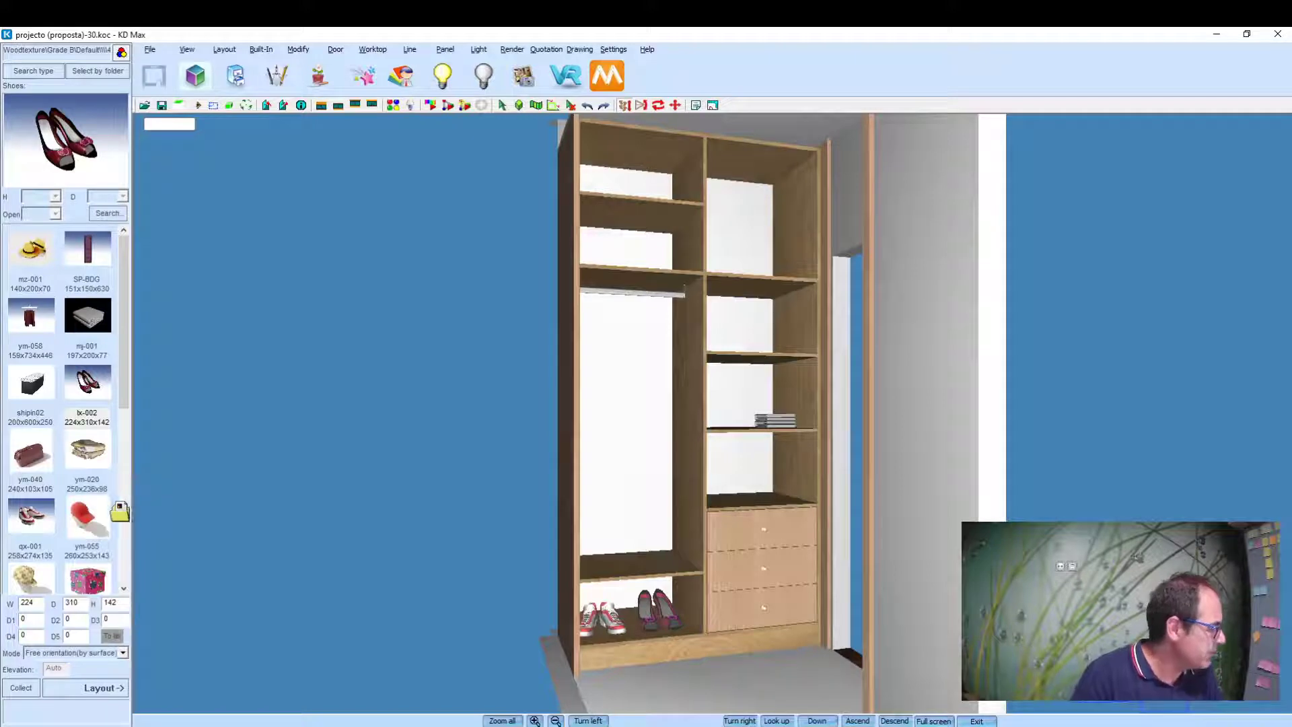
pyautogui.click(121, 532)
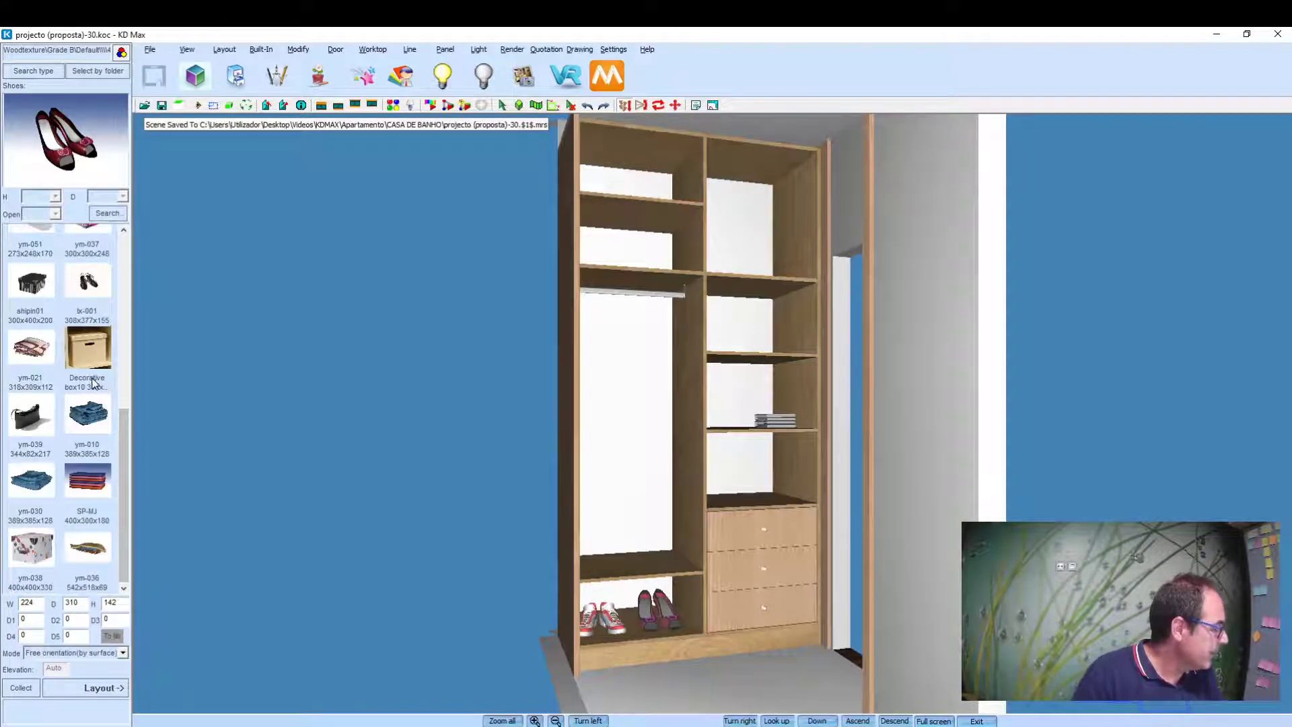
# Step: Place the ym-030 folded blue clothes stack on top of the drawers
pyautogui.click(99, 691)
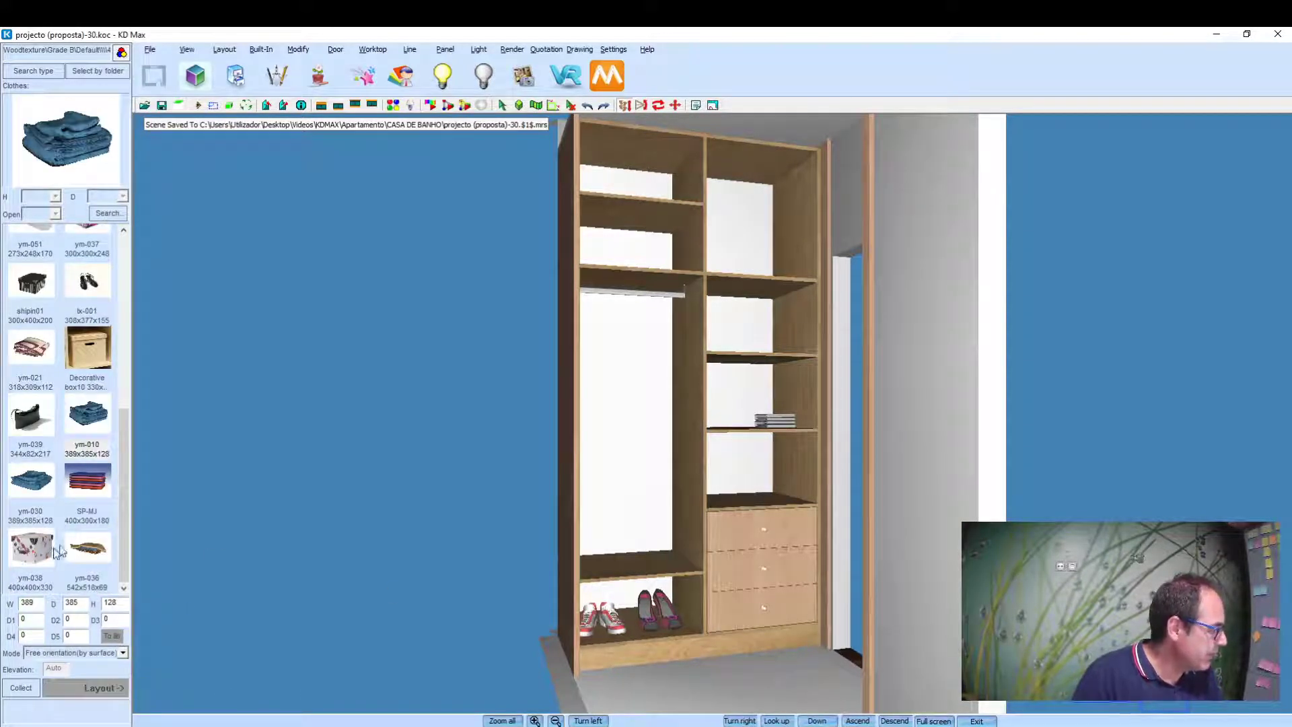
pyautogui.click(30, 486)
pyautogui.click(94, 693)
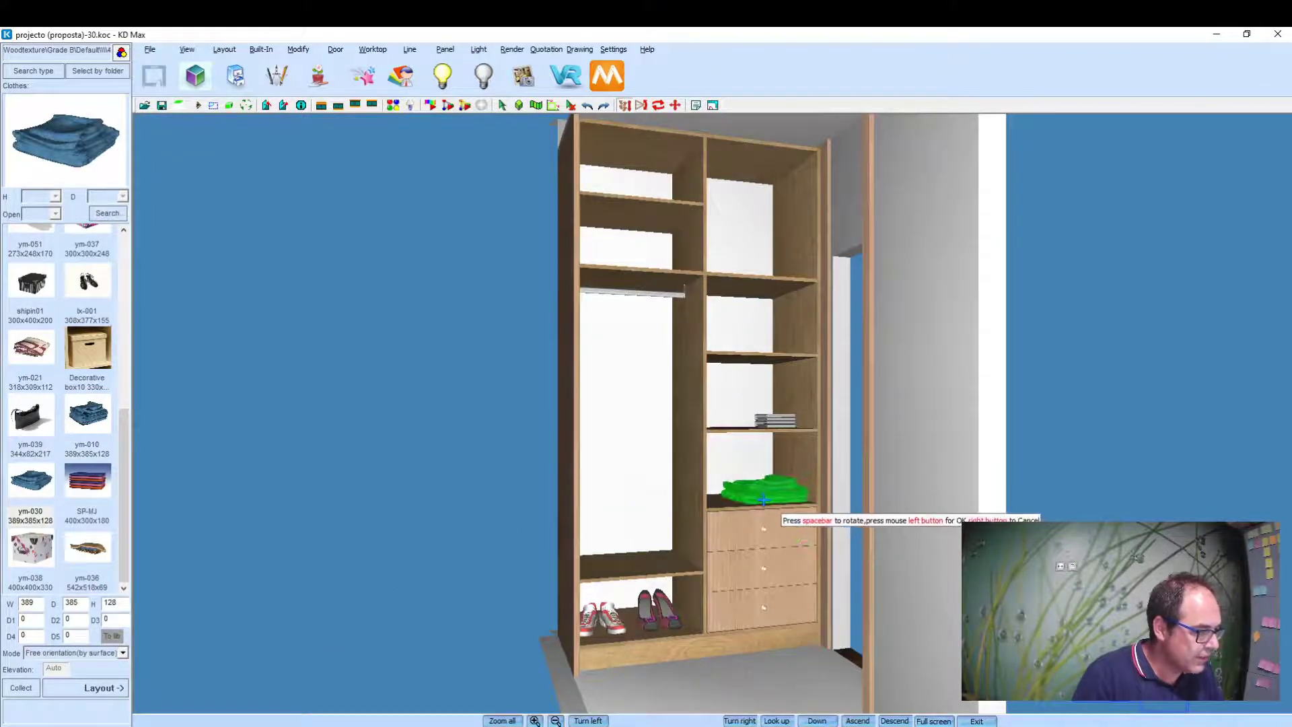
pyautogui.click(764, 499)
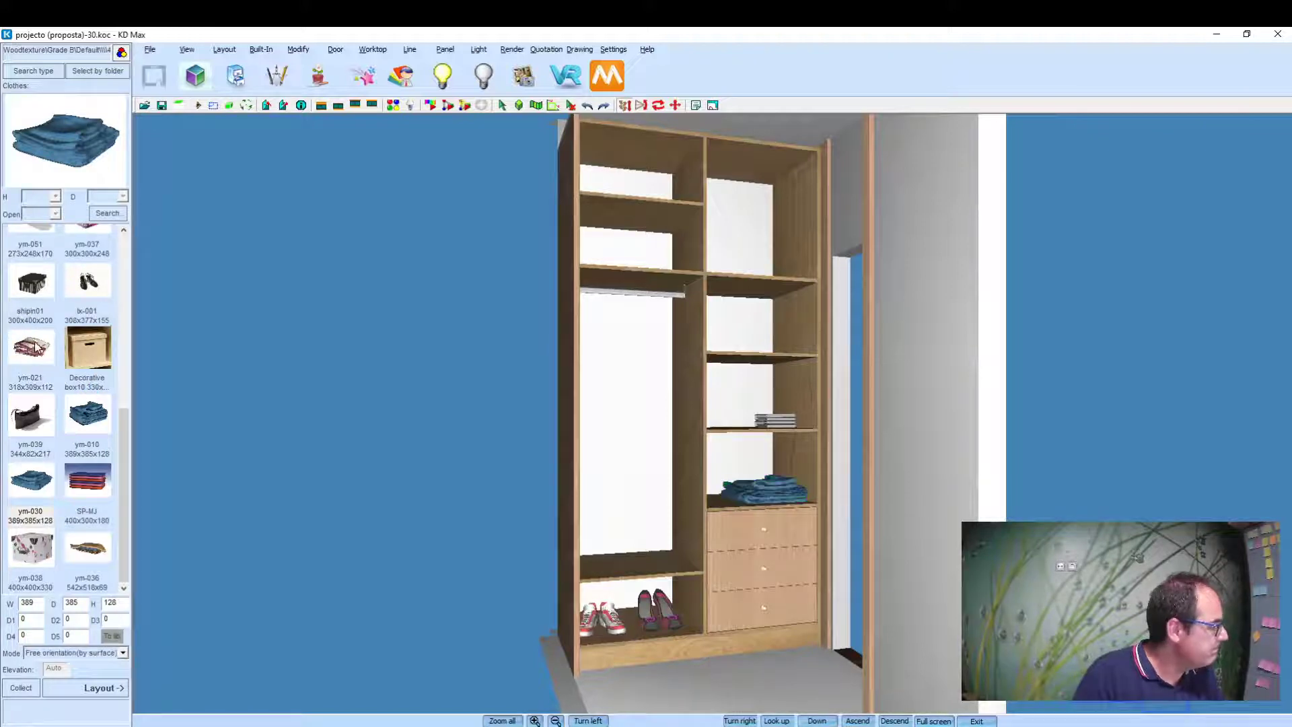
# Step: Place the ym-021 folded garment, rotated, beside the white stack on the shelf above
pyautogui.click(37, 345)
pyautogui.click(101, 688)
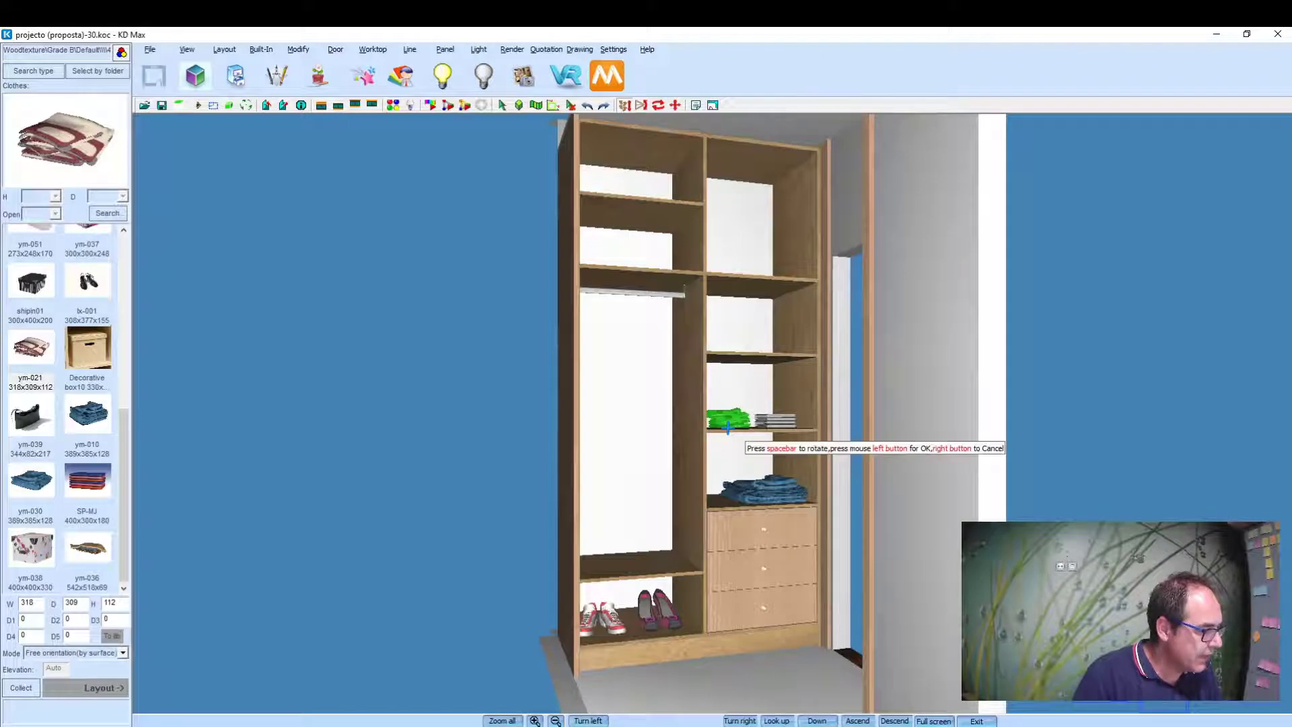
pyautogui.press('space')
pyautogui.click(725, 427)
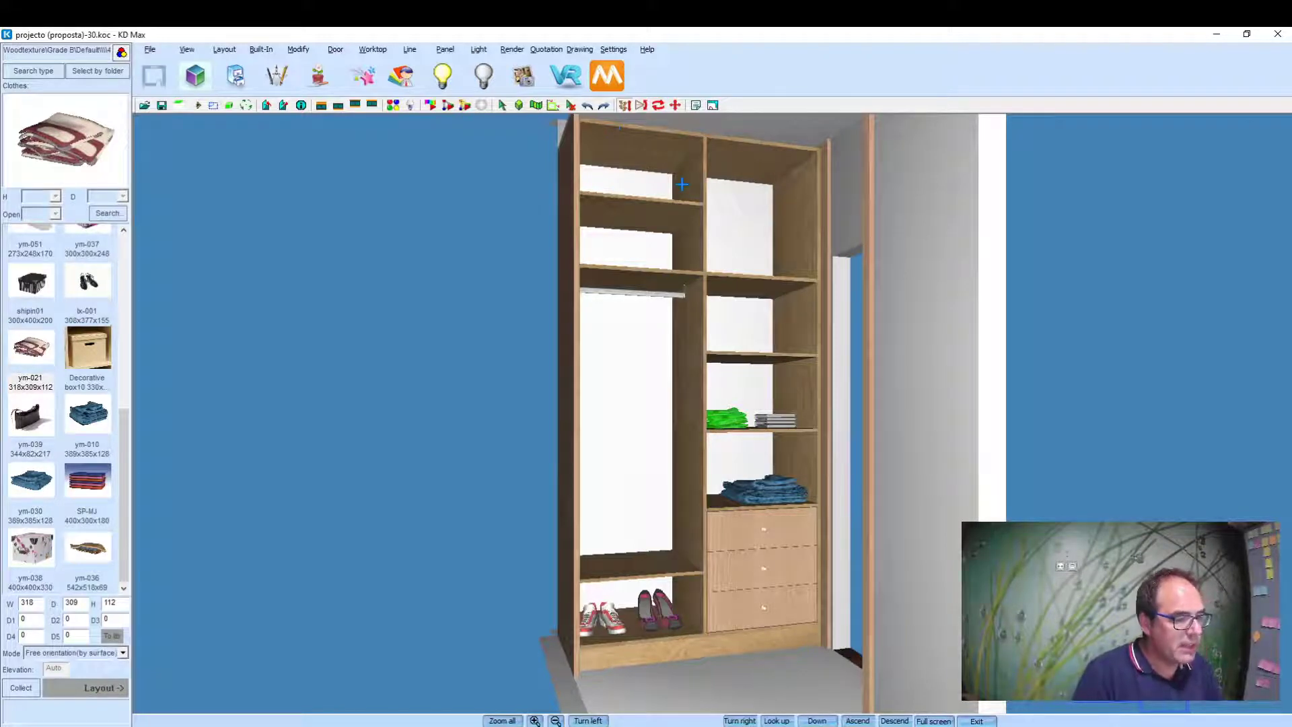
pyautogui.click(867, 721)
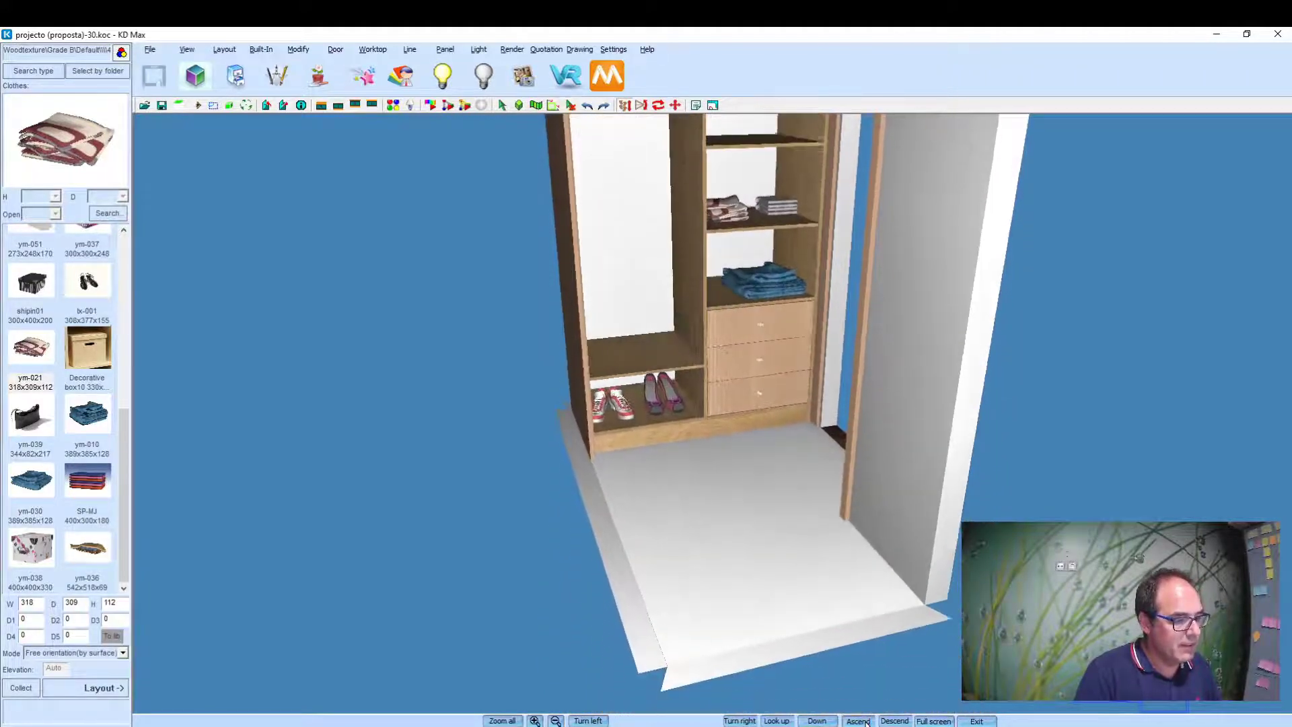
# Step: Reframe the whole wardrobe with Look up and Ascend, then pick the ym-040 bag and cancel placing it
pyautogui.click(777, 721)
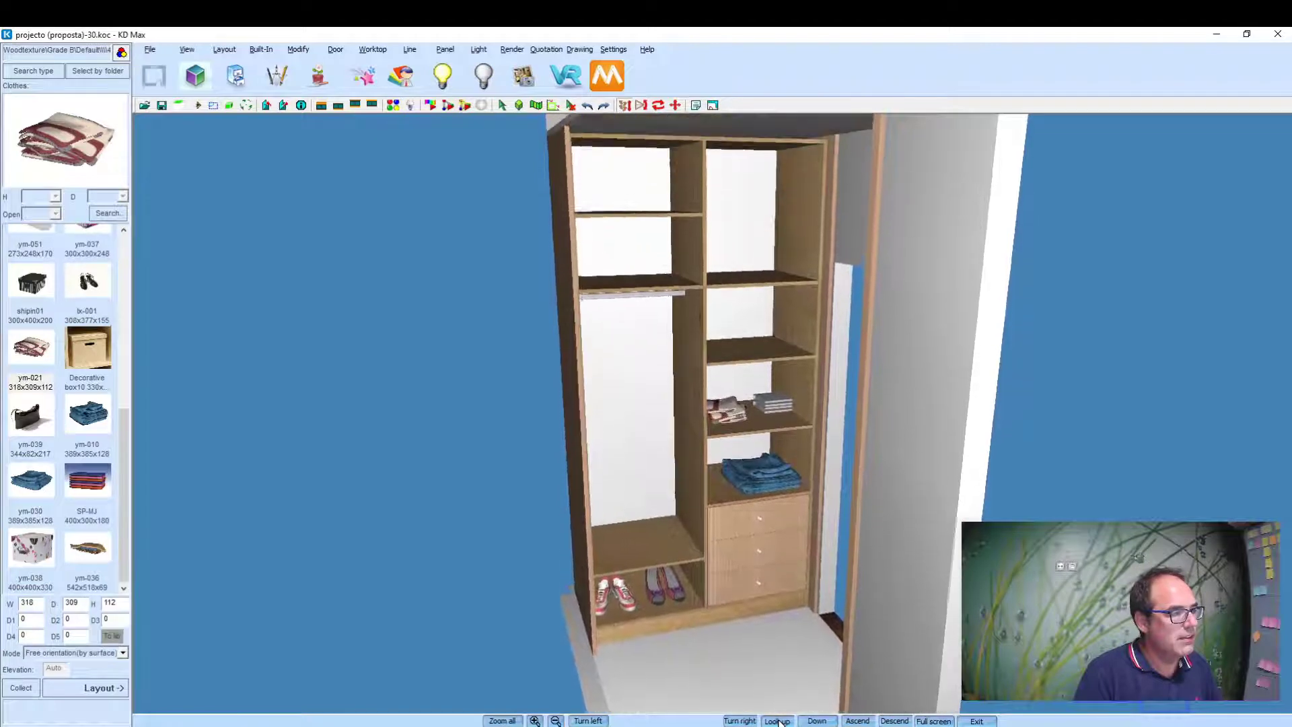
pyautogui.click(857, 721)
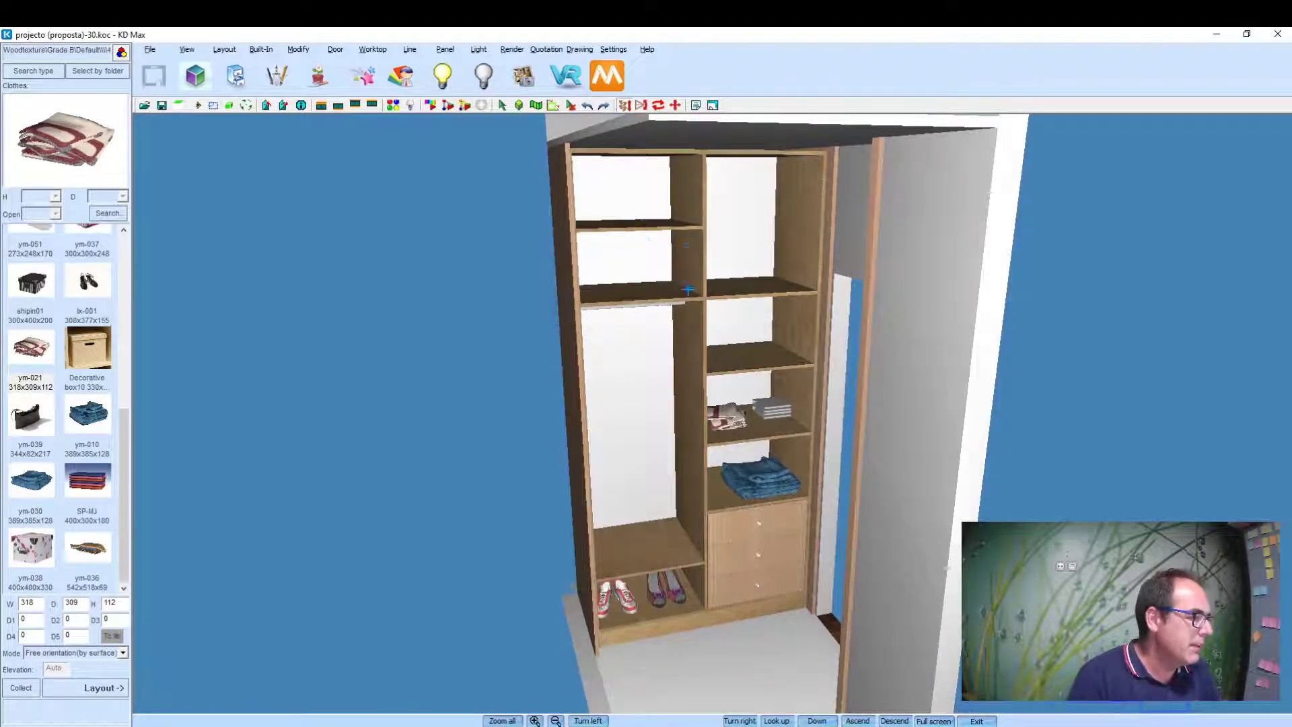
pyautogui.scroll(5, 10, 309)
pyautogui.scroll(3, 10, 309)
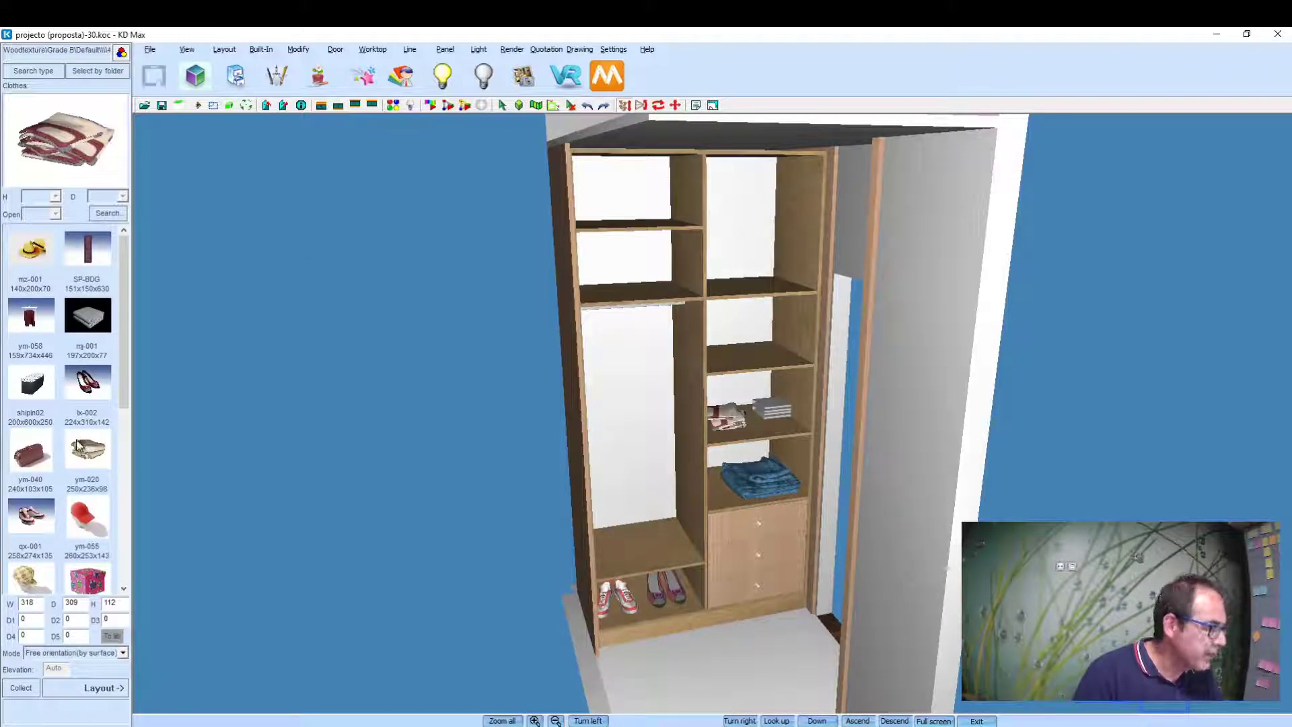
pyautogui.click(27, 453)
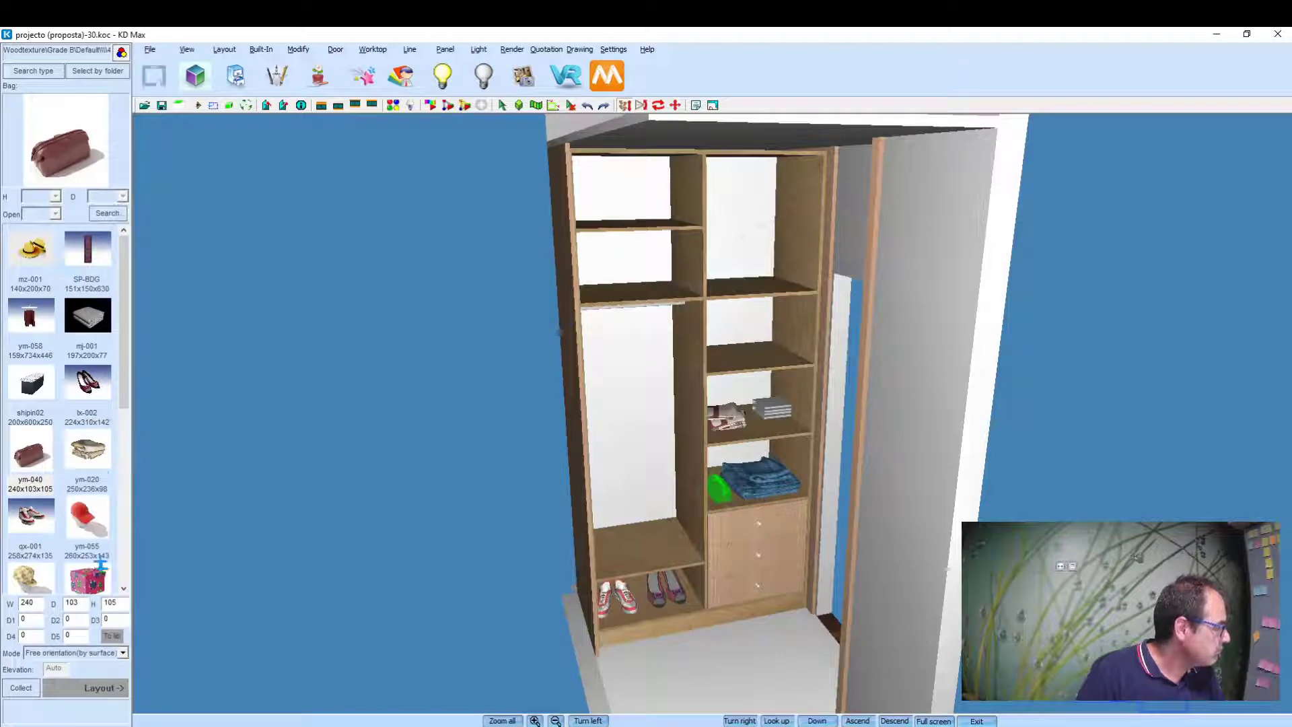
pyautogui.click(126, 567)
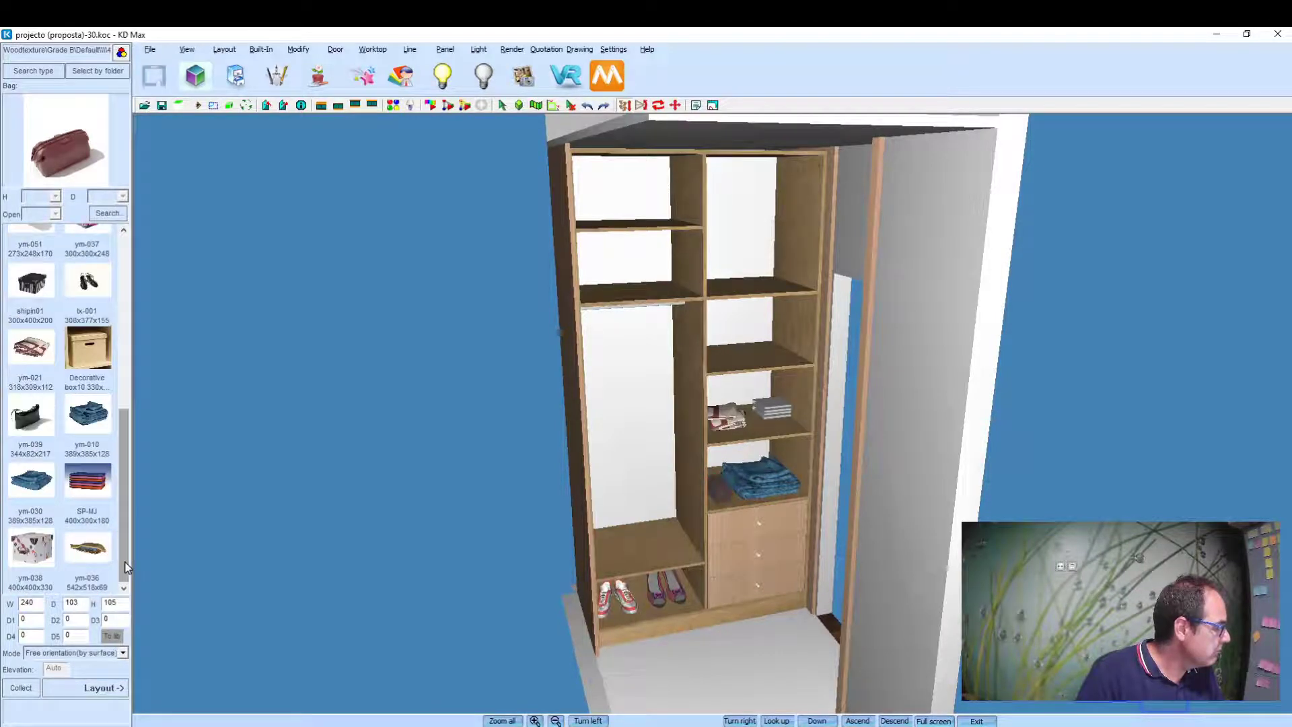
# Step: Load Bedroom Products > Clothes > 01: Clothes and hang the yfz-001 clothes set on the left rail
pyautogui.click(83, 72)
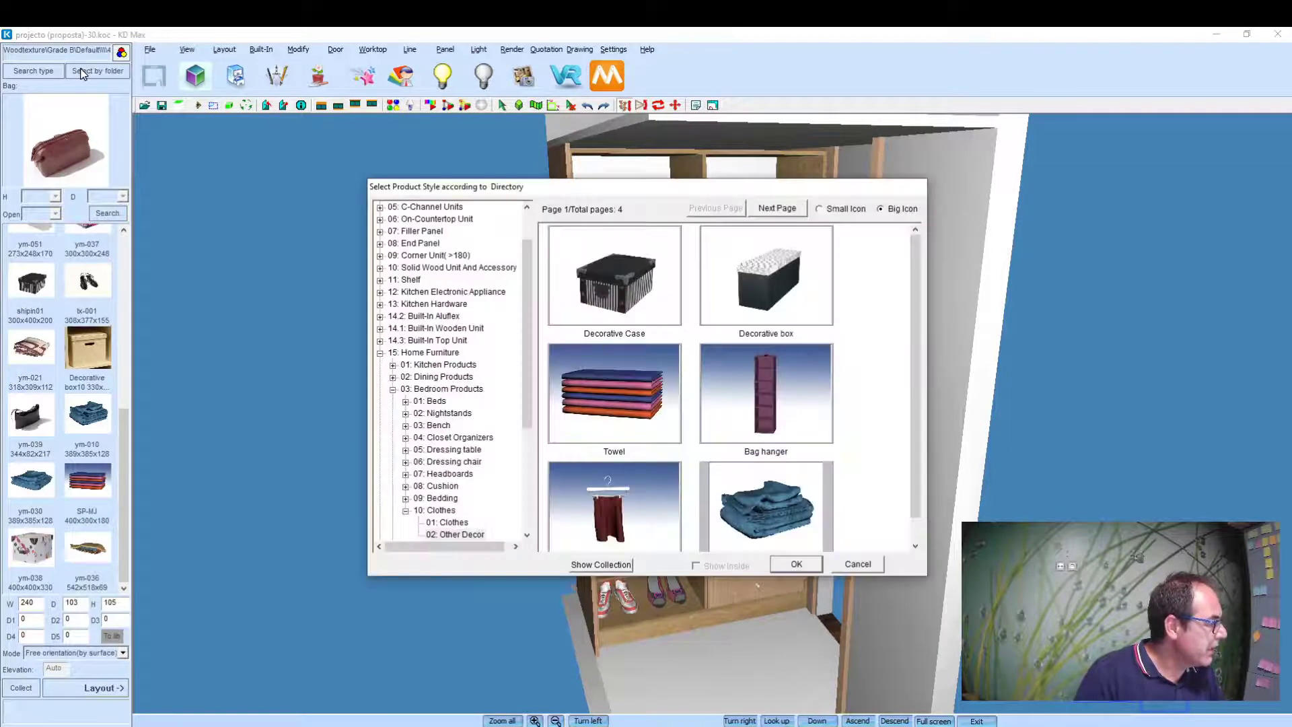
pyautogui.scroll(-1, 482, 461)
pyautogui.click(455, 500)
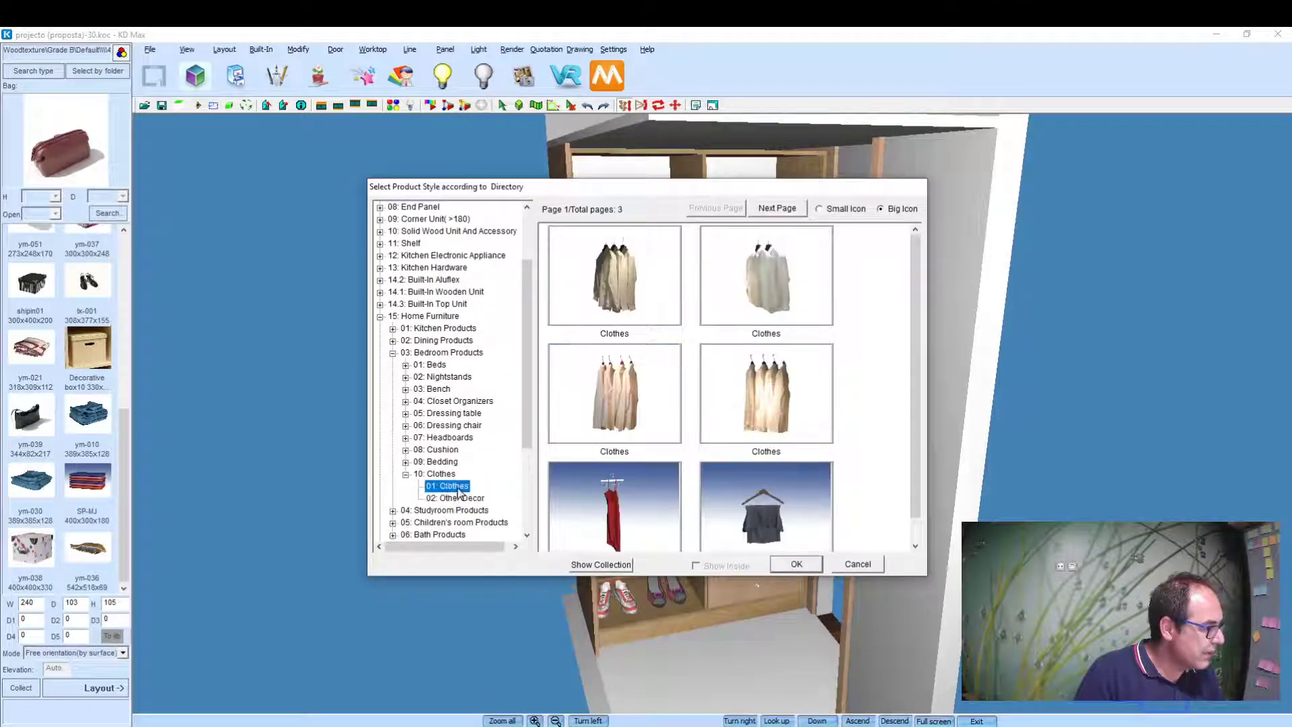
pyautogui.scroll(-1, 734, 387)
pyautogui.scroll(1, 737, 394)
pyautogui.click(771, 296)
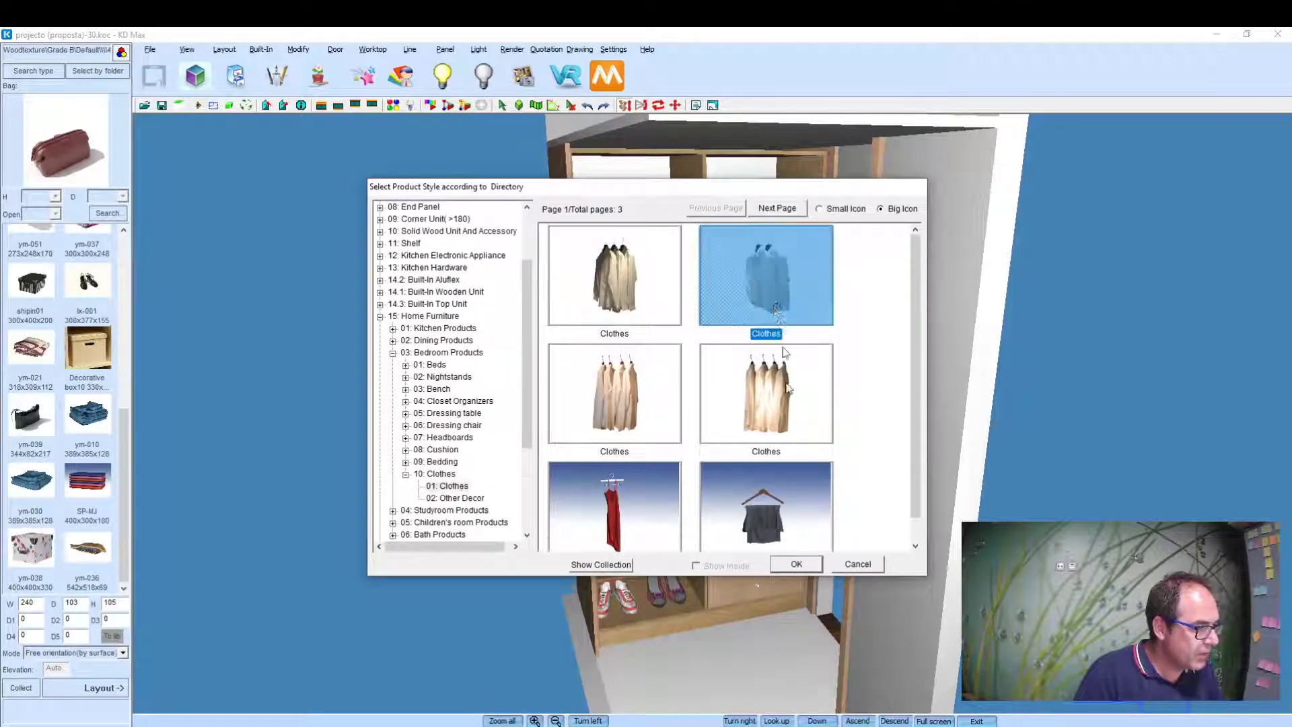
pyautogui.click(796, 566)
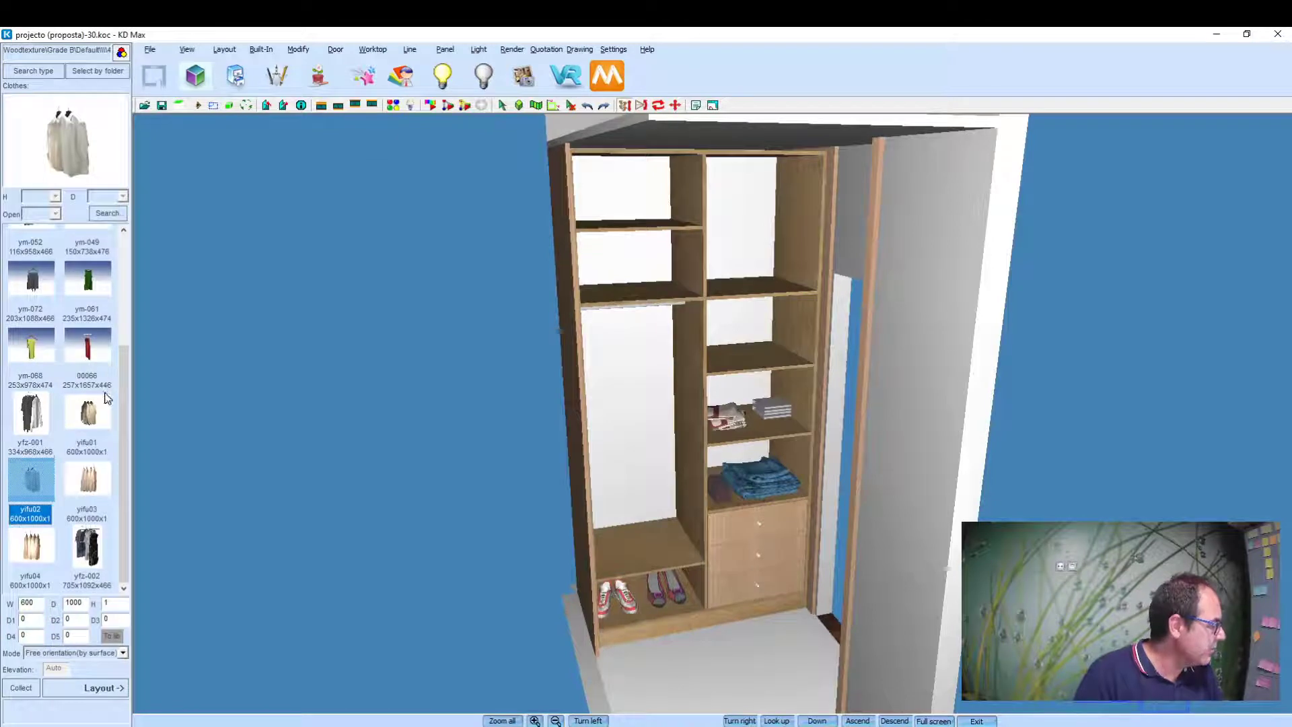
pyautogui.click(44, 418)
pyautogui.click(84, 689)
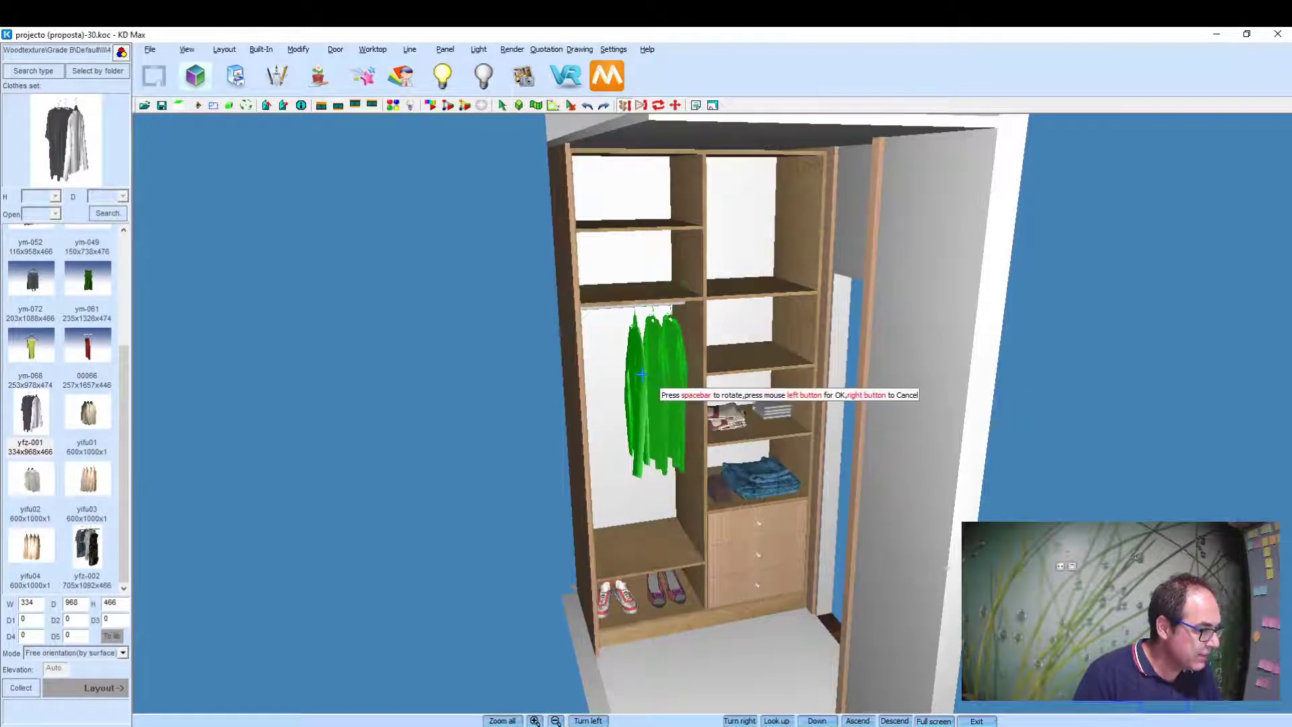
pyautogui.click(641, 371)
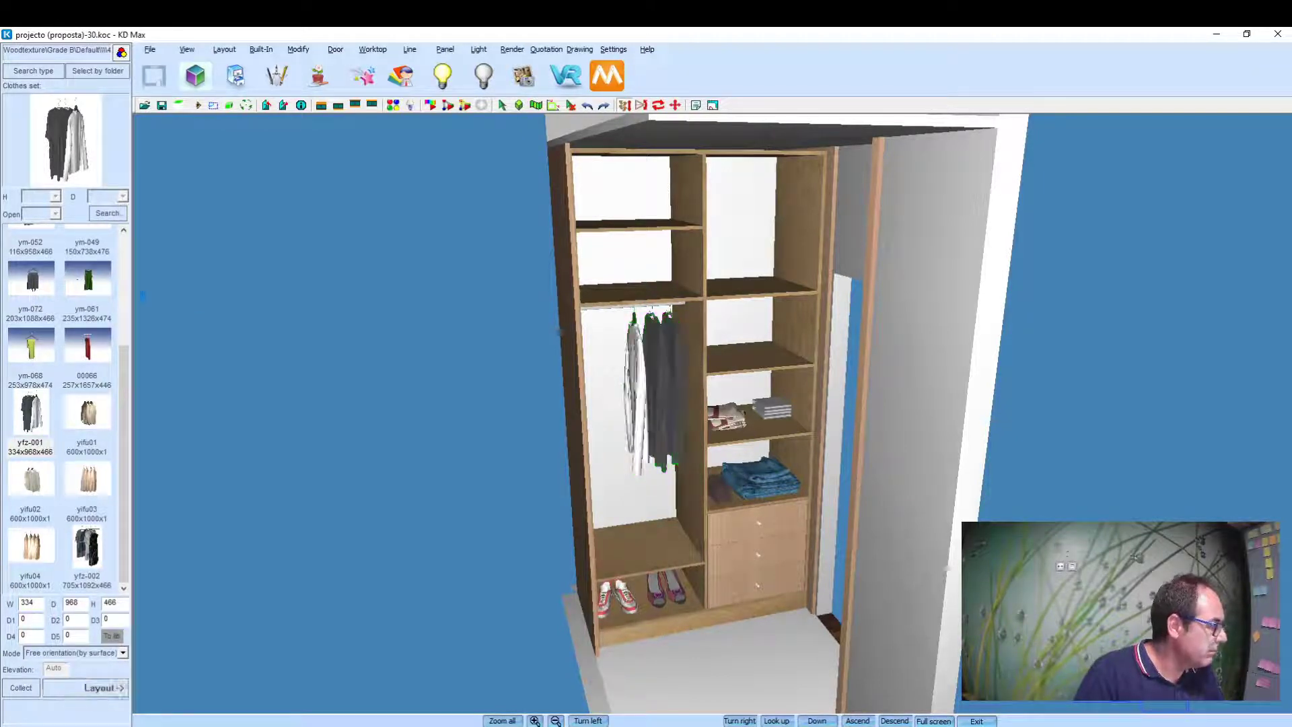
pyautogui.click(98, 71)
# Step: Load the Bedroom Products Cushion style into the library
pyautogui.scroll(-2, 515, 346)
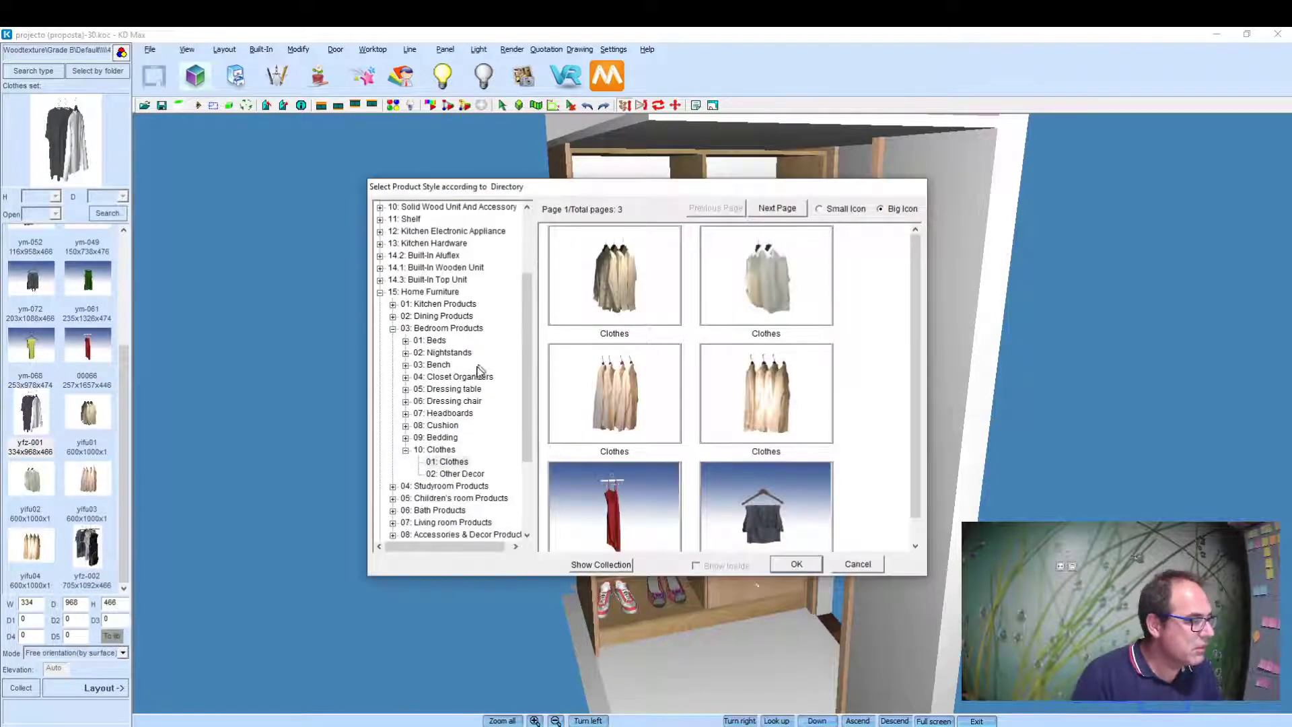
pyautogui.click(437, 341)
pyautogui.click(438, 353)
pyautogui.click(439, 365)
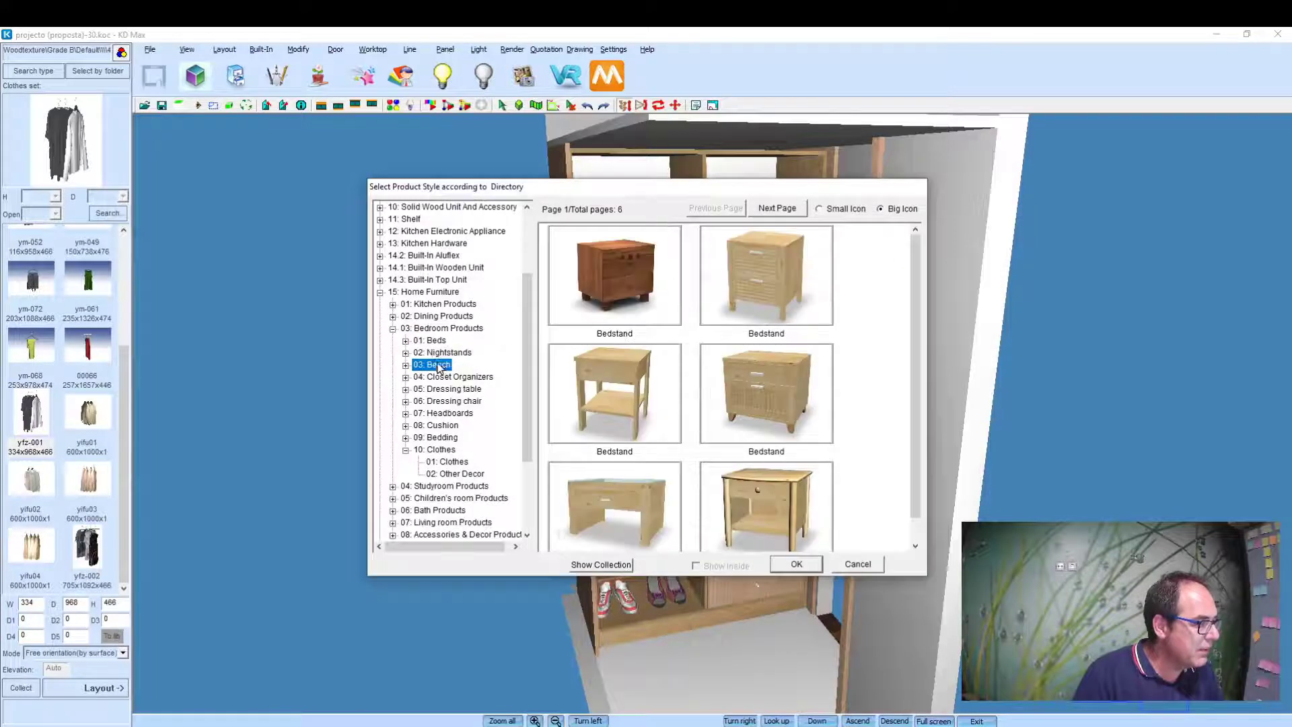
pyautogui.click(441, 389)
pyautogui.click(439, 414)
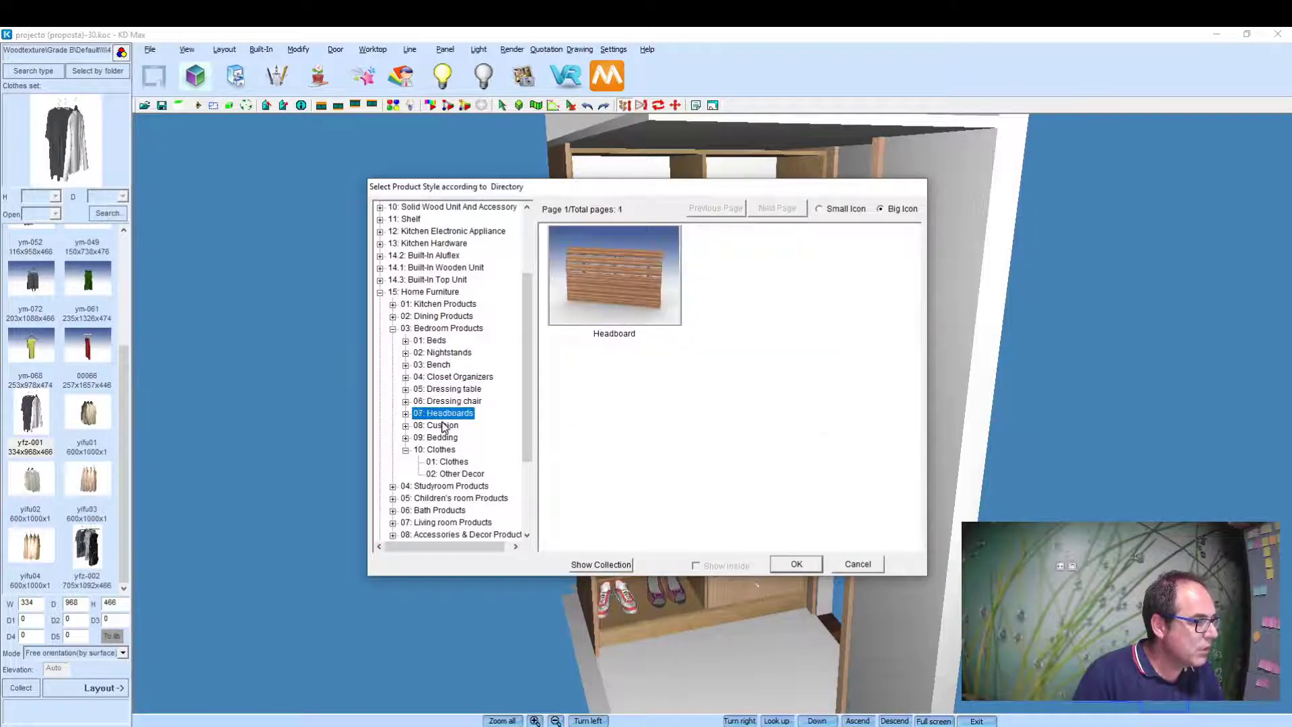
pyautogui.click(442, 438)
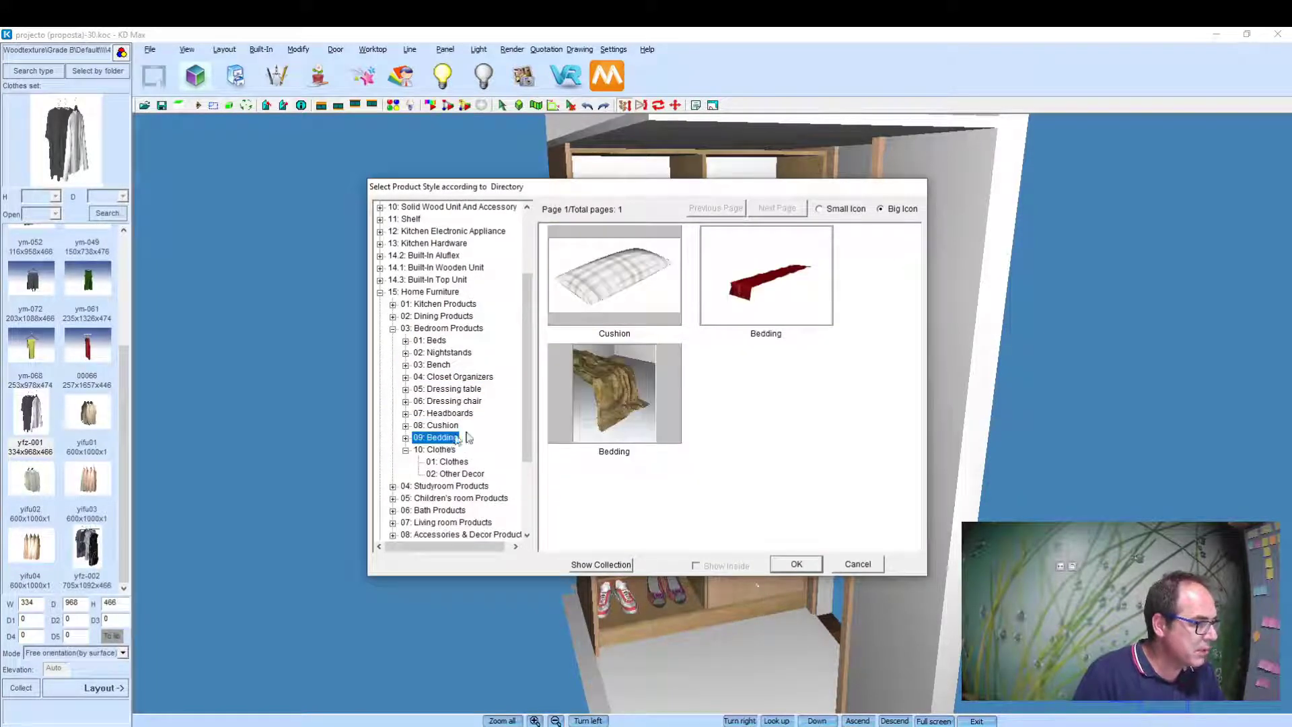
pyautogui.click(632, 261)
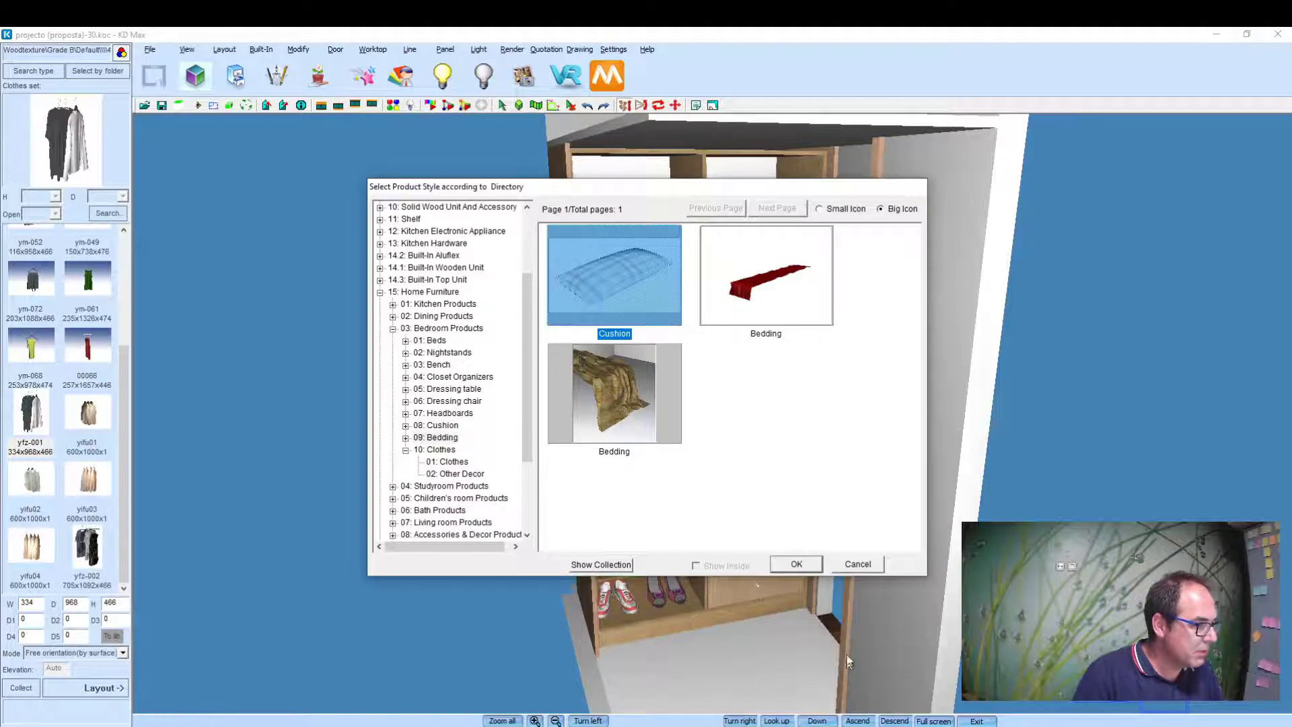
pyautogui.click(795, 564)
# Step: Start placing a cushion, rotate it lengthwise, then cancel the placement
pyautogui.click(107, 690)
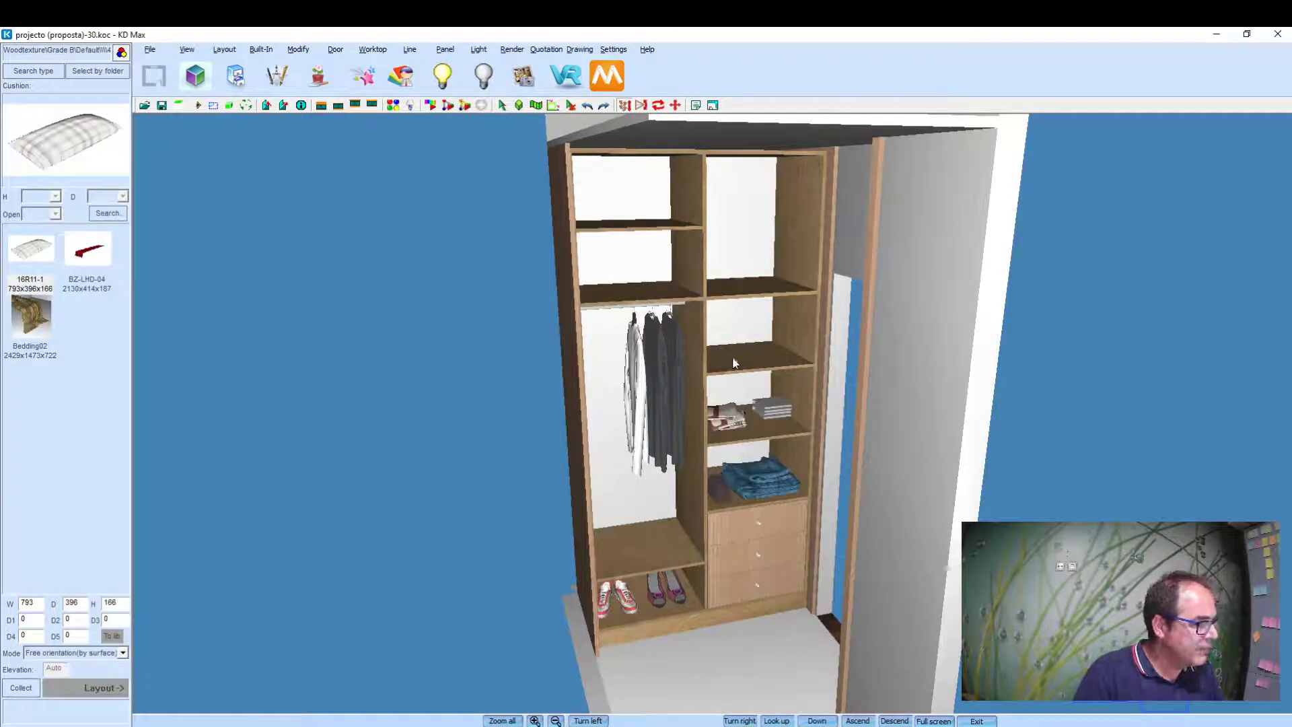
pyautogui.press('space')
pyautogui.press('space')
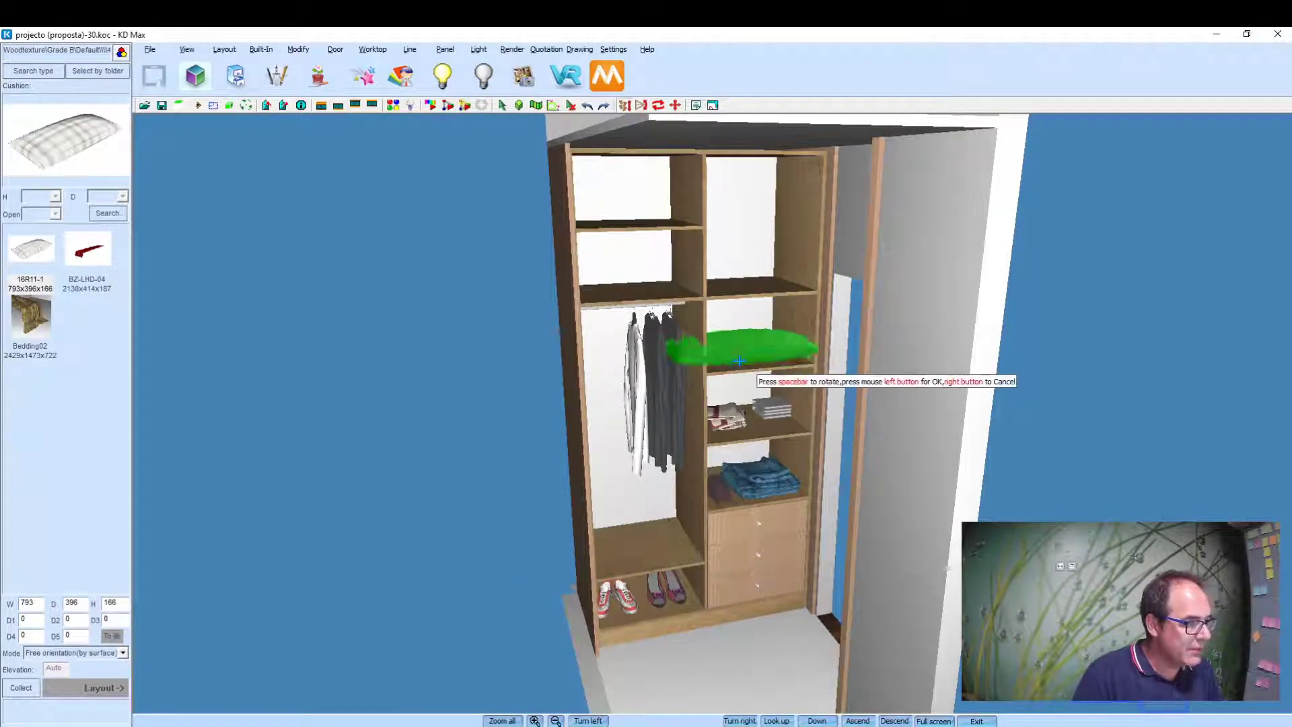
pyautogui.rightClick(739, 361)
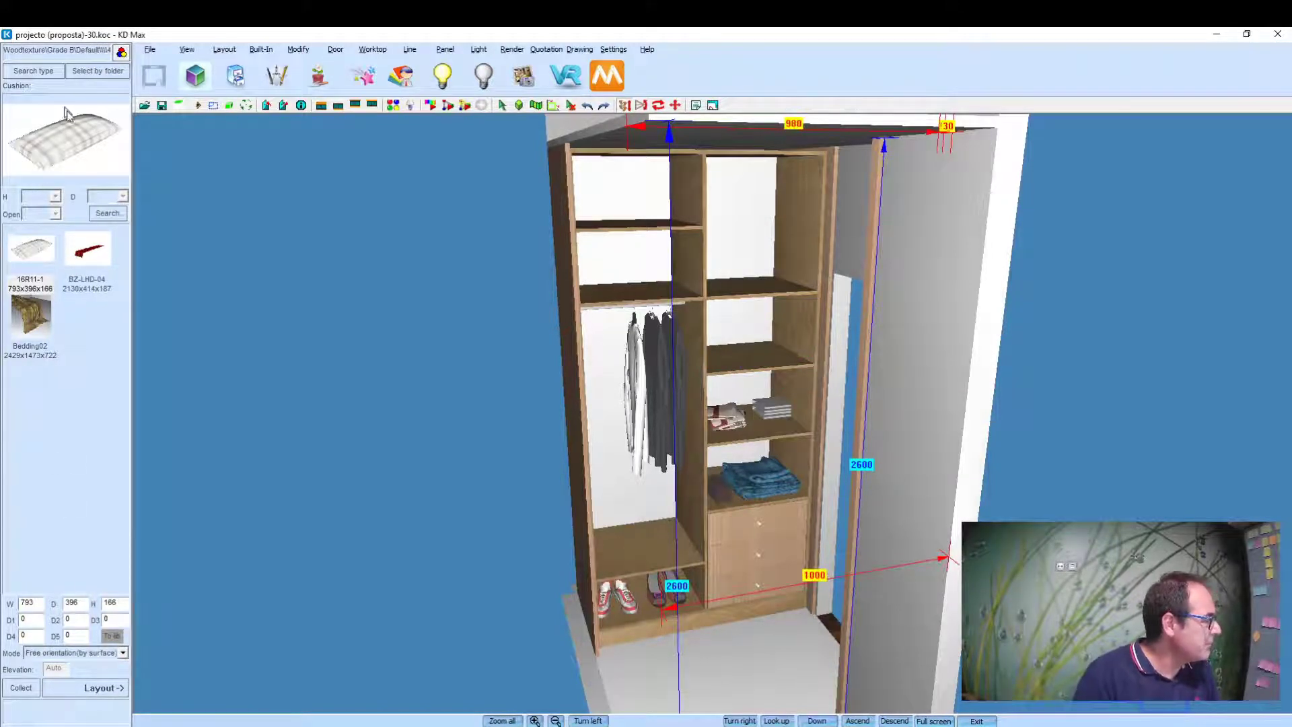
# Step: Reopen the product catalogue and browse the Dining and Bath product categories
pyautogui.click(96, 72)
pyautogui.scroll(-2, 482, 381)
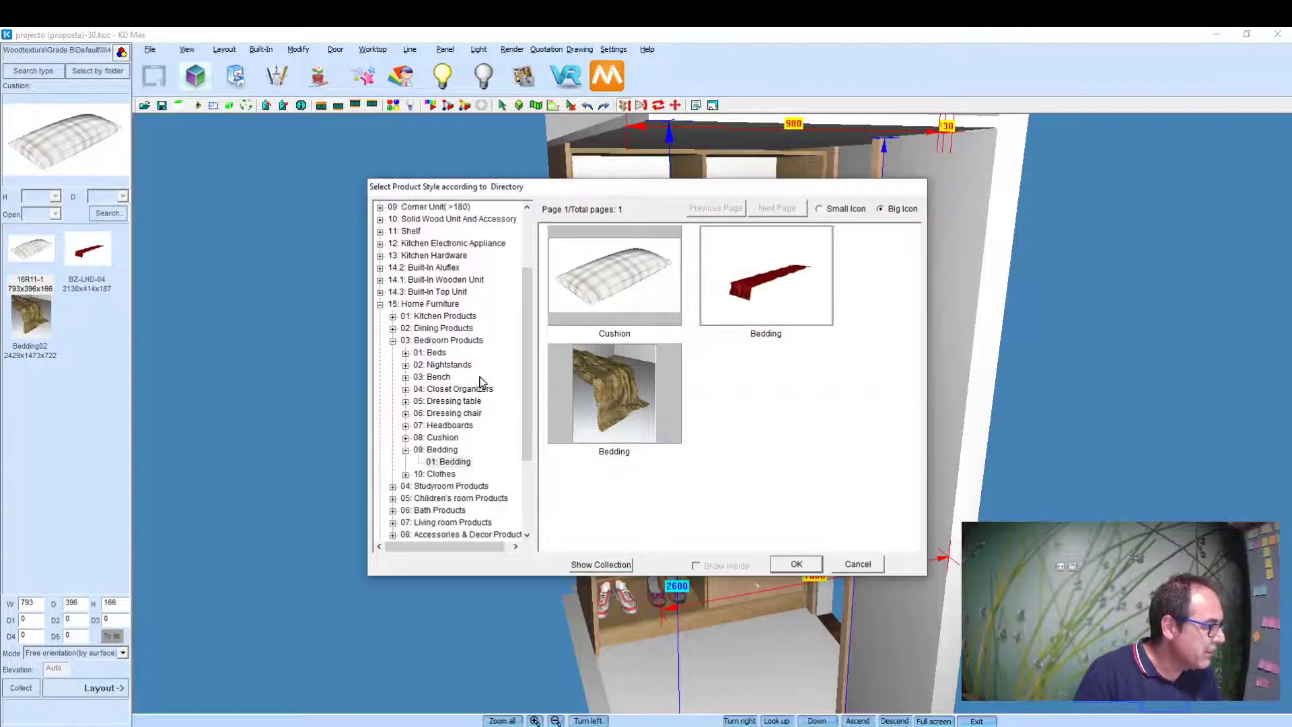
pyautogui.scroll(-1, 481, 381)
pyautogui.scroll(-1, 418, 295)
pyautogui.click(393, 256)
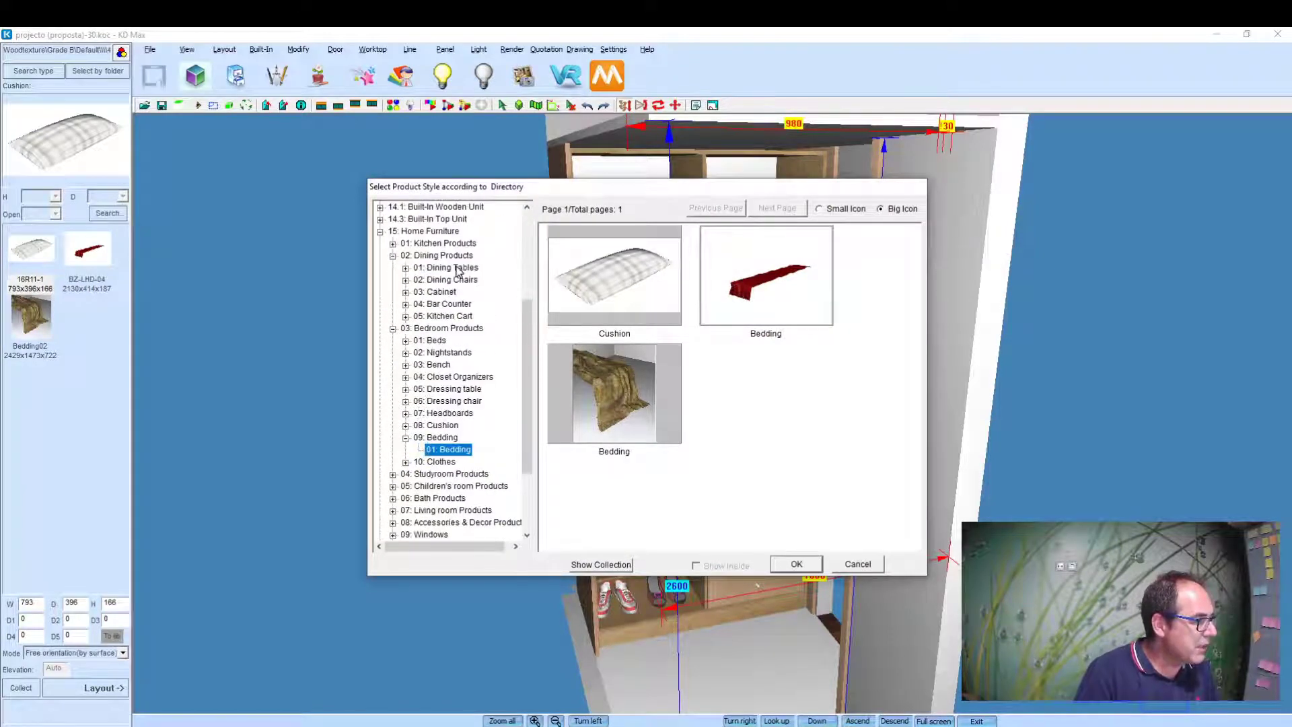
pyautogui.click(447, 267)
pyautogui.scroll(-3, 438, 464)
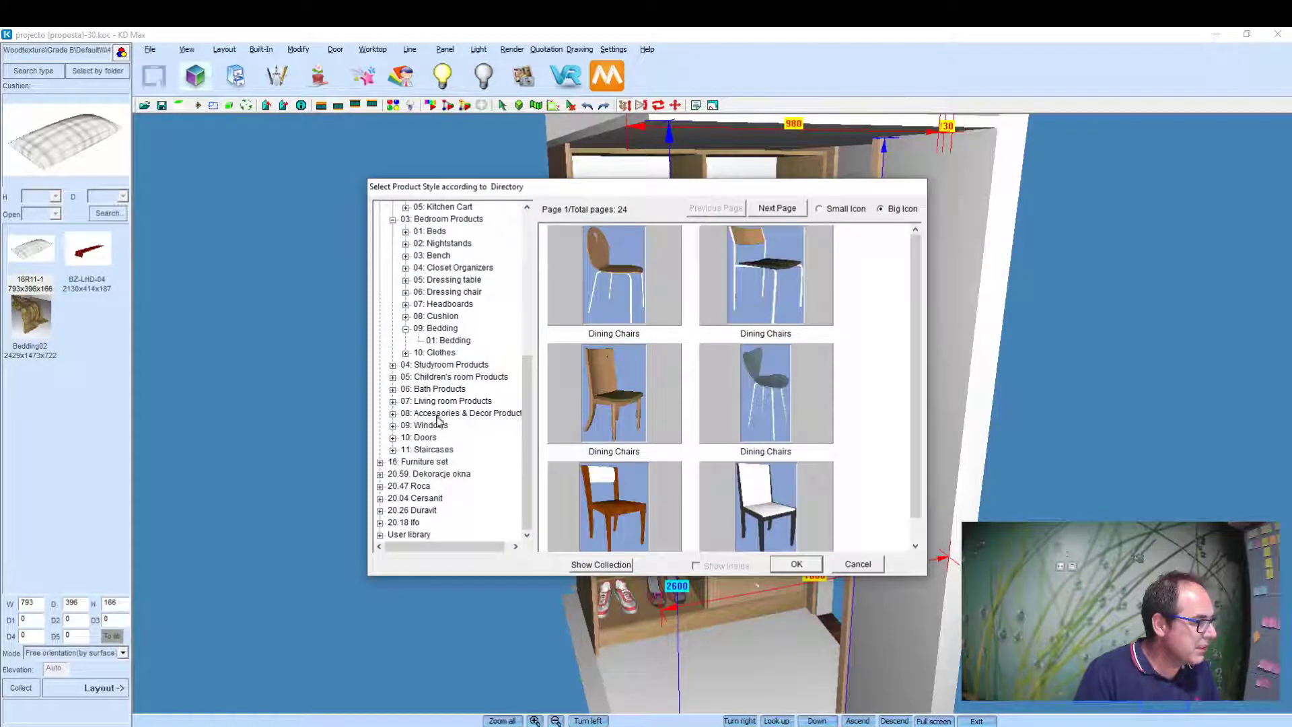
pyautogui.click(393, 389)
pyautogui.click(447, 401)
pyautogui.click(436, 426)
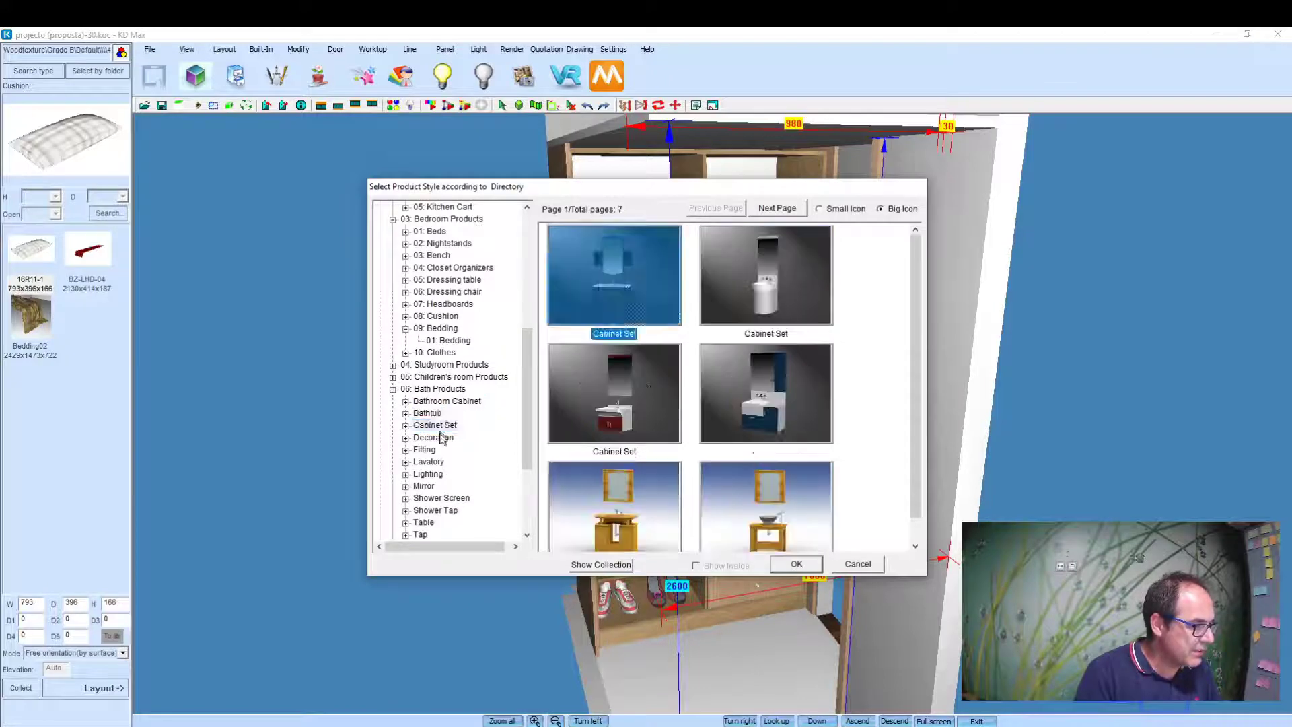
pyautogui.click(429, 474)
pyautogui.click(439, 498)
pyautogui.click(424, 522)
pyautogui.scroll(-4, 447, 471)
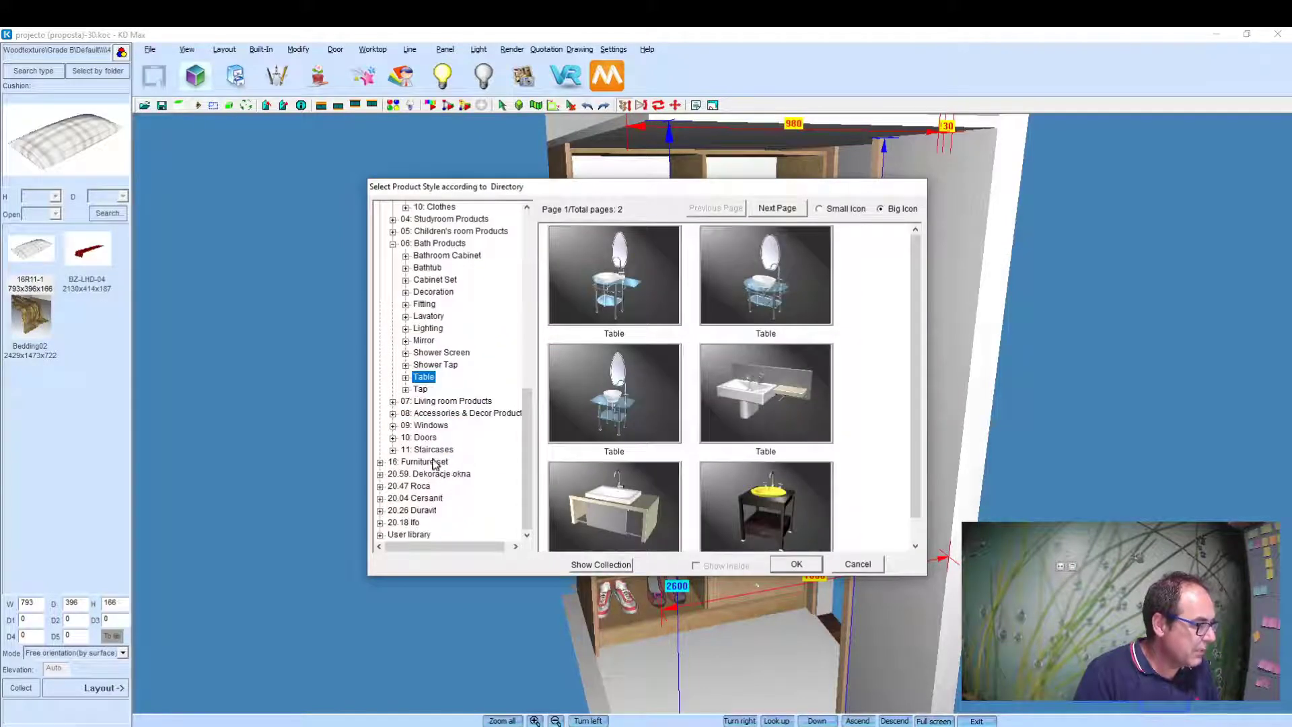
# Step: Browse the Doors, Living Room and Appliances categories in the catalogue
pyautogui.click(428, 438)
pyautogui.click(431, 450)
pyautogui.click(438, 412)
pyautogui.click(444, 401)
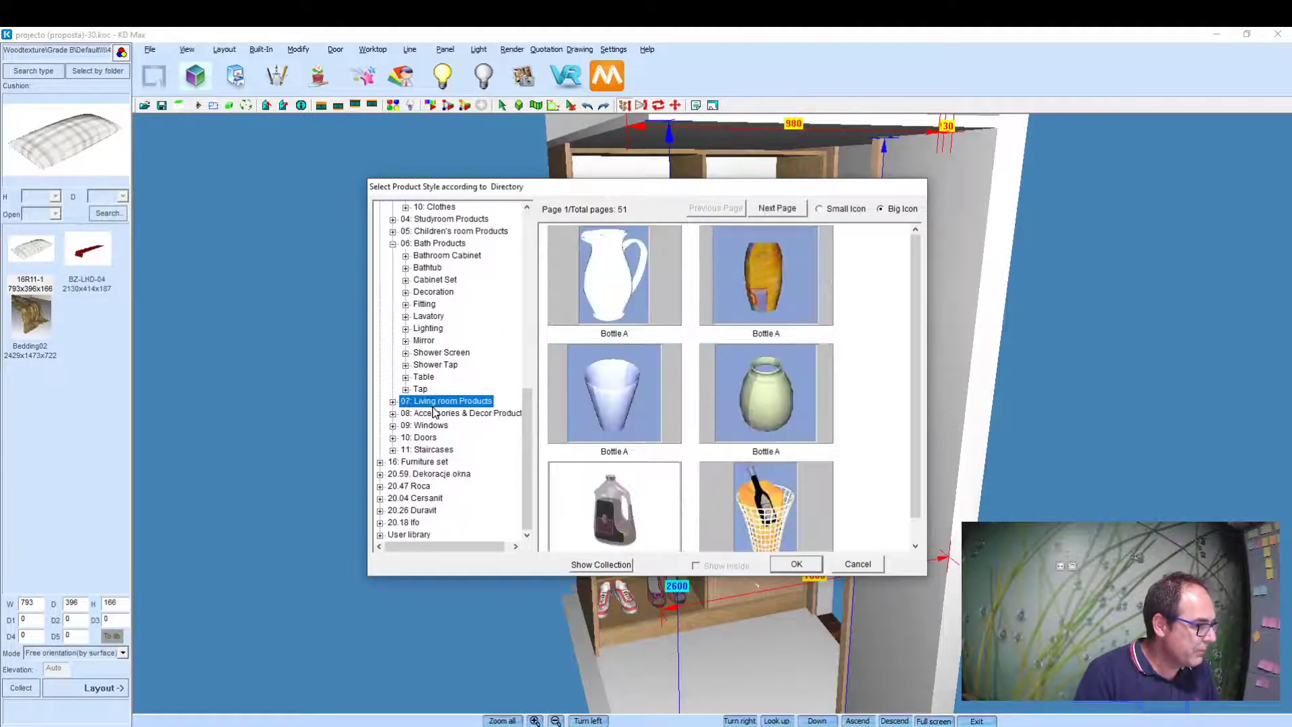
pyautogui.doubleClick(442, 403)
pyautogui.click(441, 413)
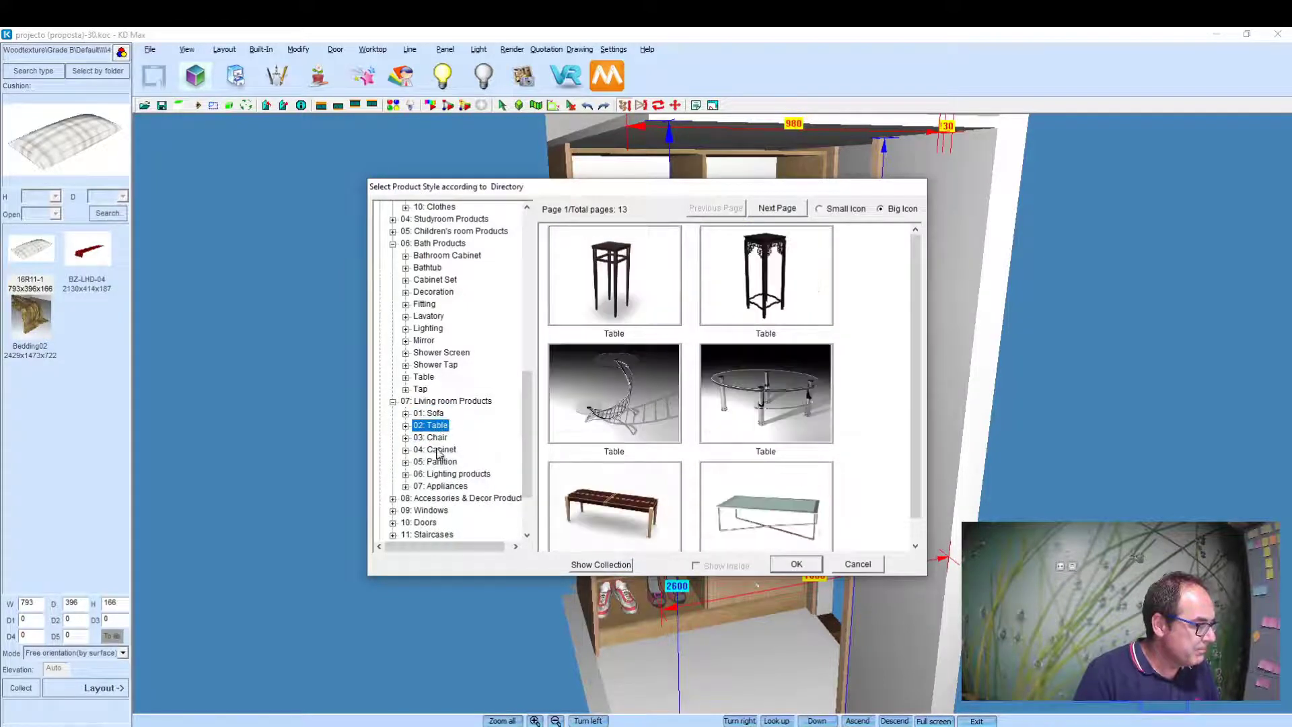
pyautogui.click(436, 438)
pyautogui.click(443, 462)
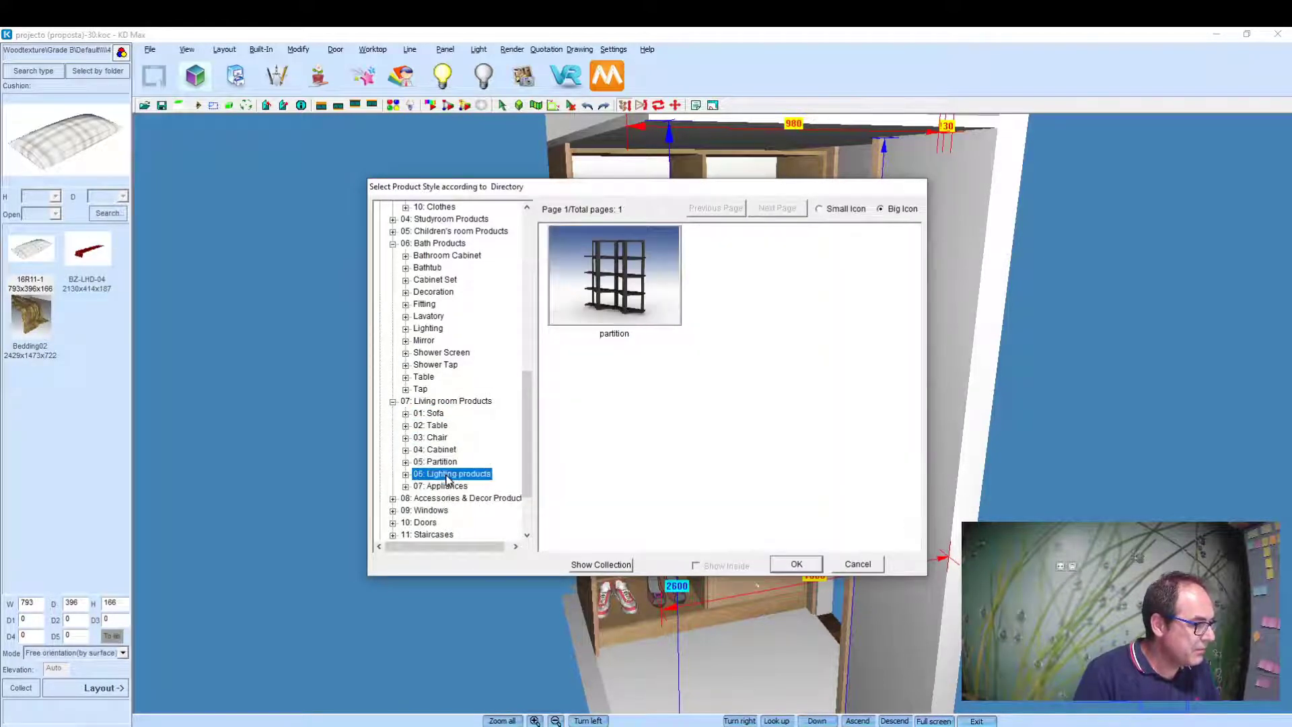
pyautogui.click(446, 486)
pyautogui.doubleClick(445, 488)
pyautogui.scroll(-2, 448, 465)
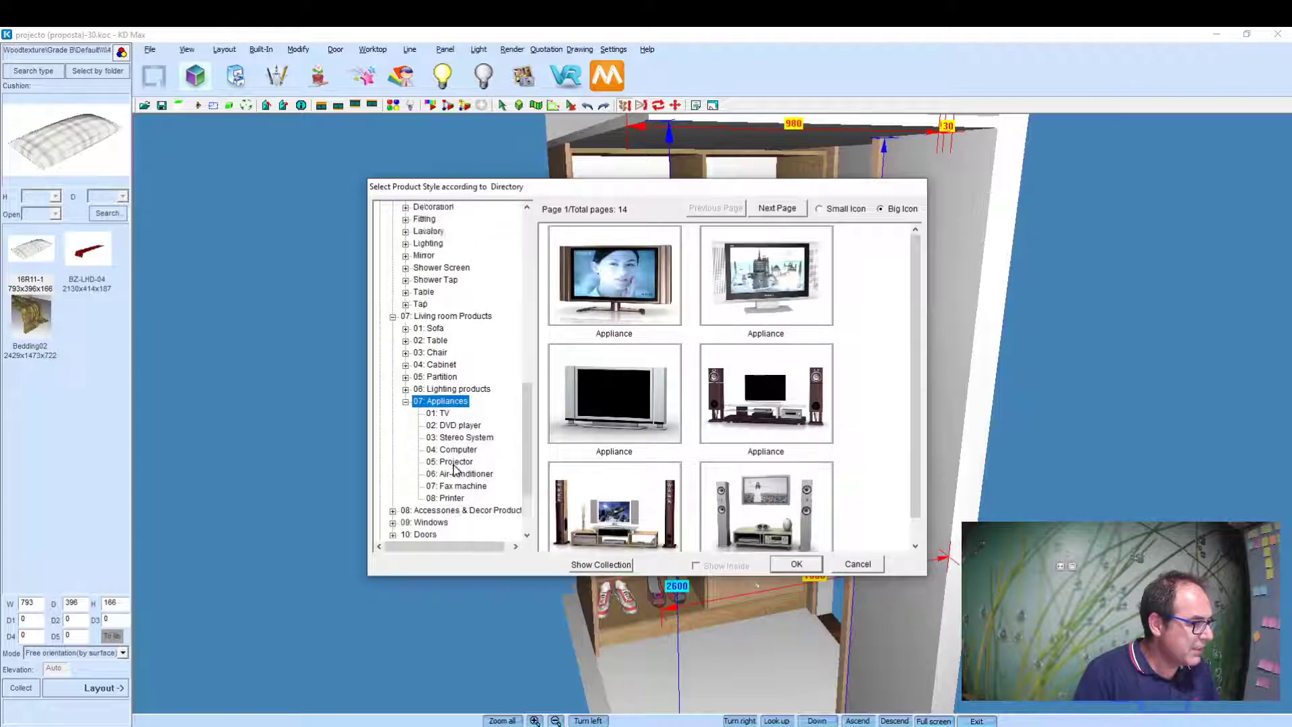
pyautogui.scroll(3, 451, 431)
pyautogui.scroll(7, 449, 431)
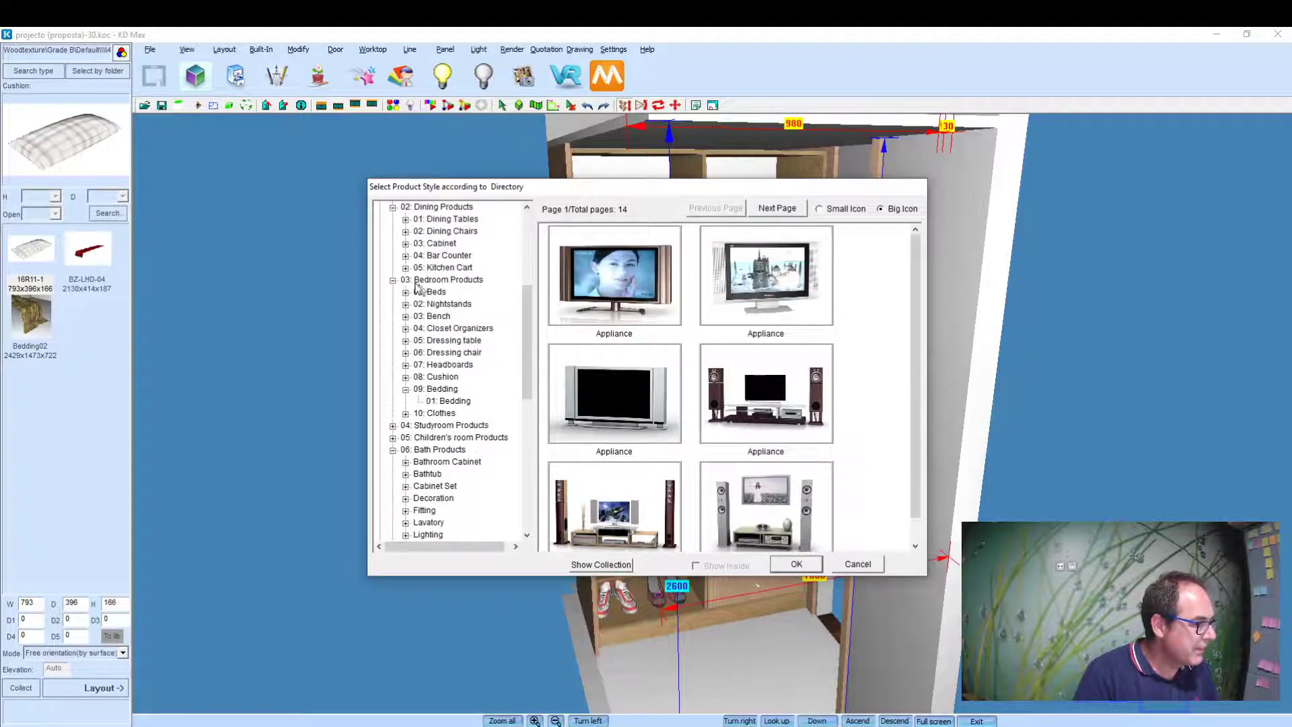
# Step: Choose the plaid cushion from page 2 of Bedroom Products > 08: Cushion and load it
pyautogui.click(405, 293)
pyautogui.click(447, 316)
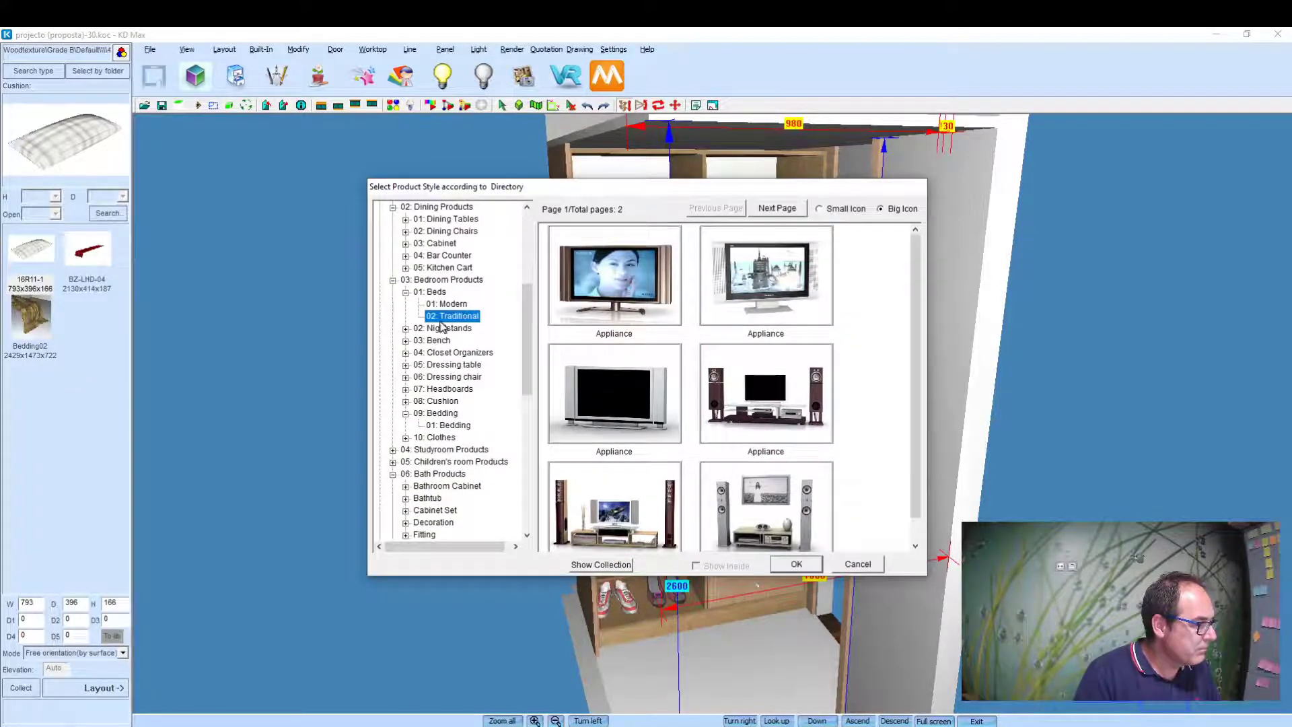
pyautogui.click(443, 340)
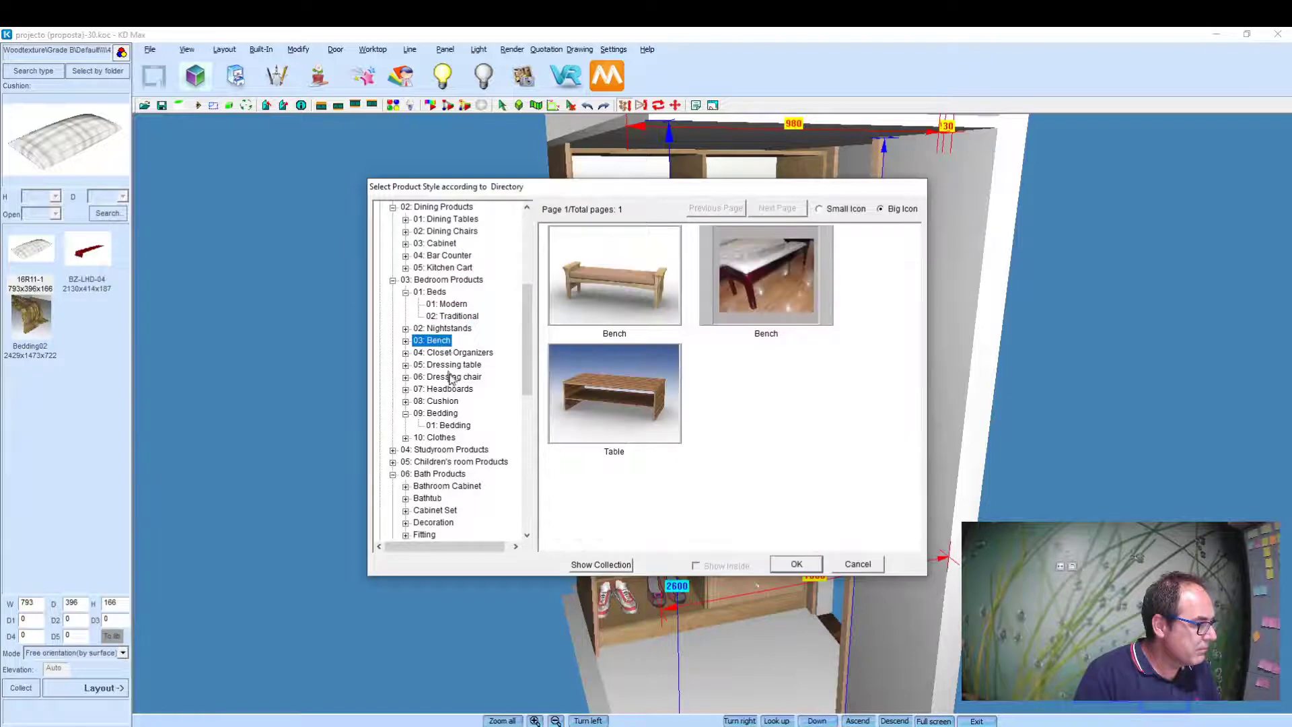
pyautogui.click(456, 426)
pyautogui.click(443, 402)
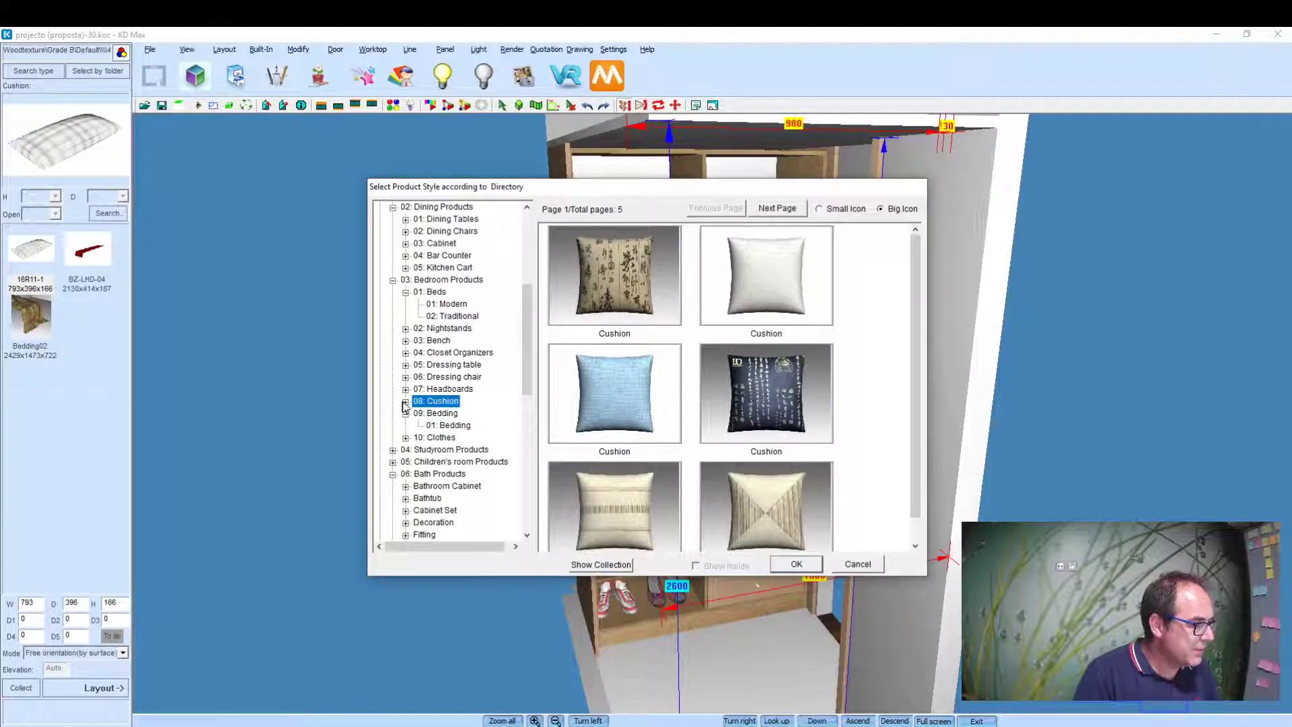
pyautogui.click(405, 402)
pyautogui.click(449, 413)
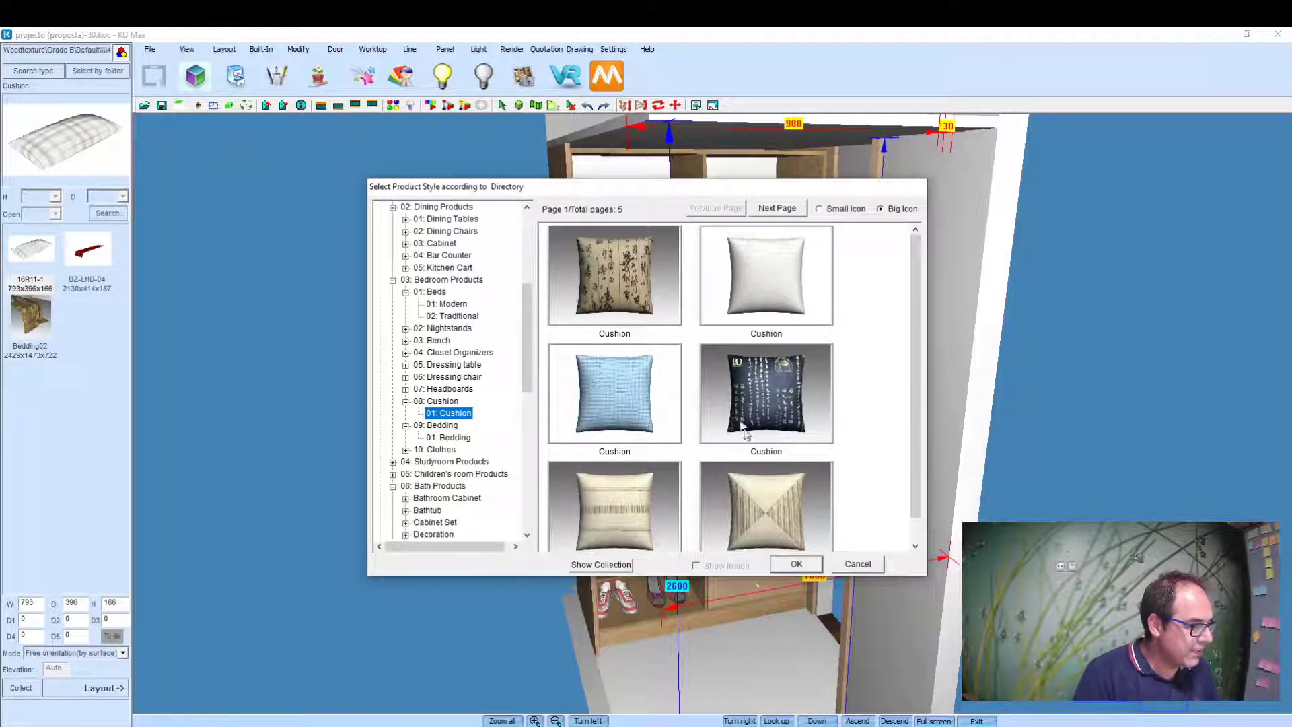
pyautogui.click(778, 209)
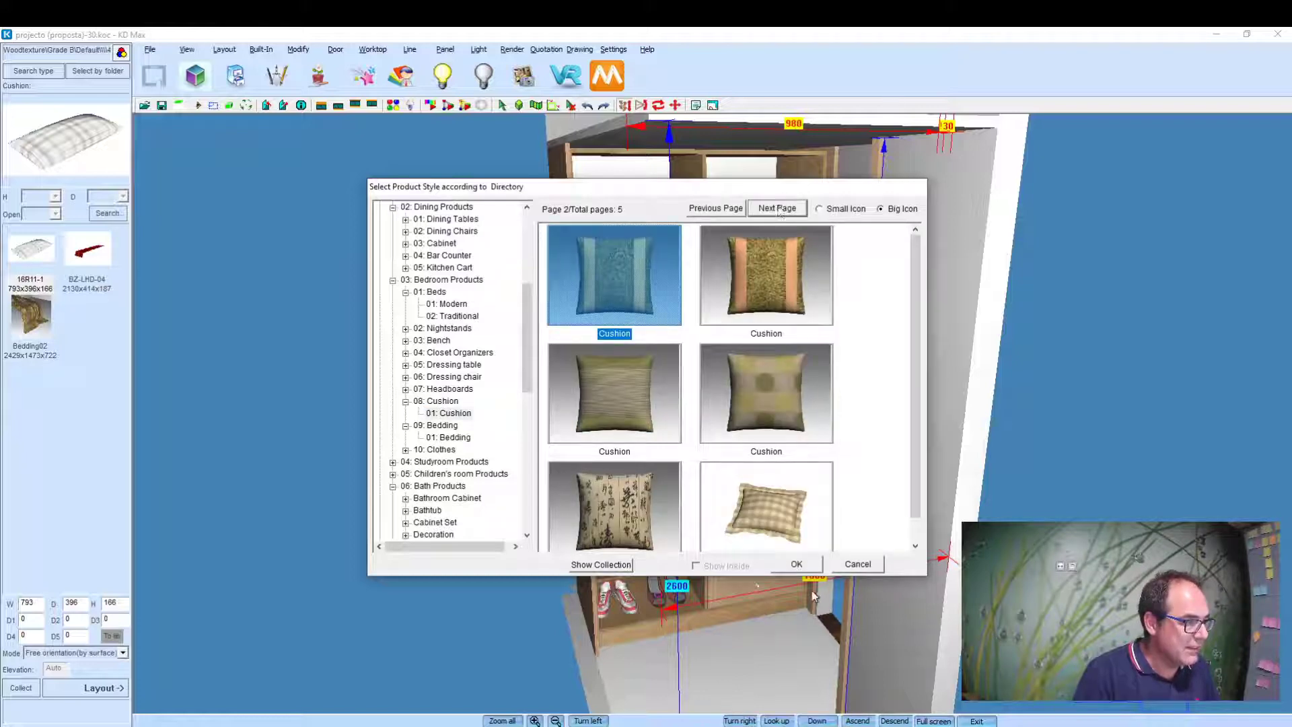
pyautogui.click(784, 515)
pyautogui.click(796, 566)
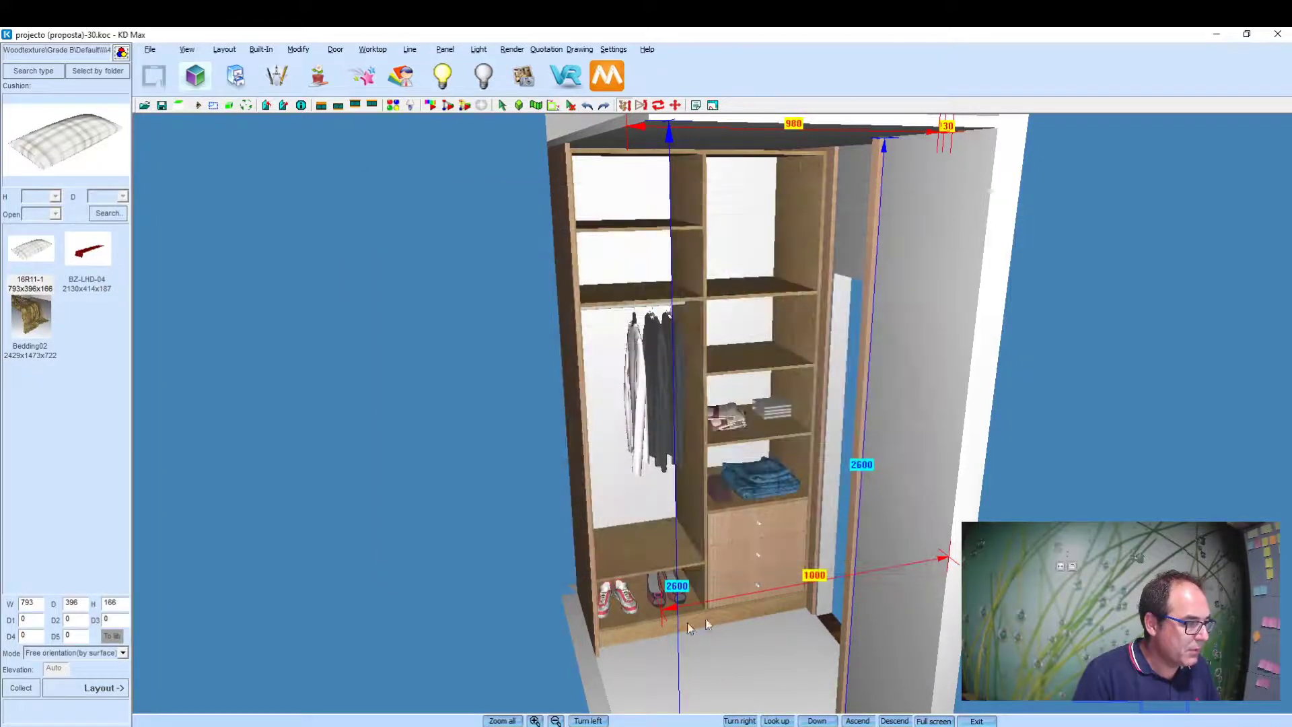
# Step: Place the plaid cushion on the right-column shelf just above the books
pyautogui.click(92, 694)
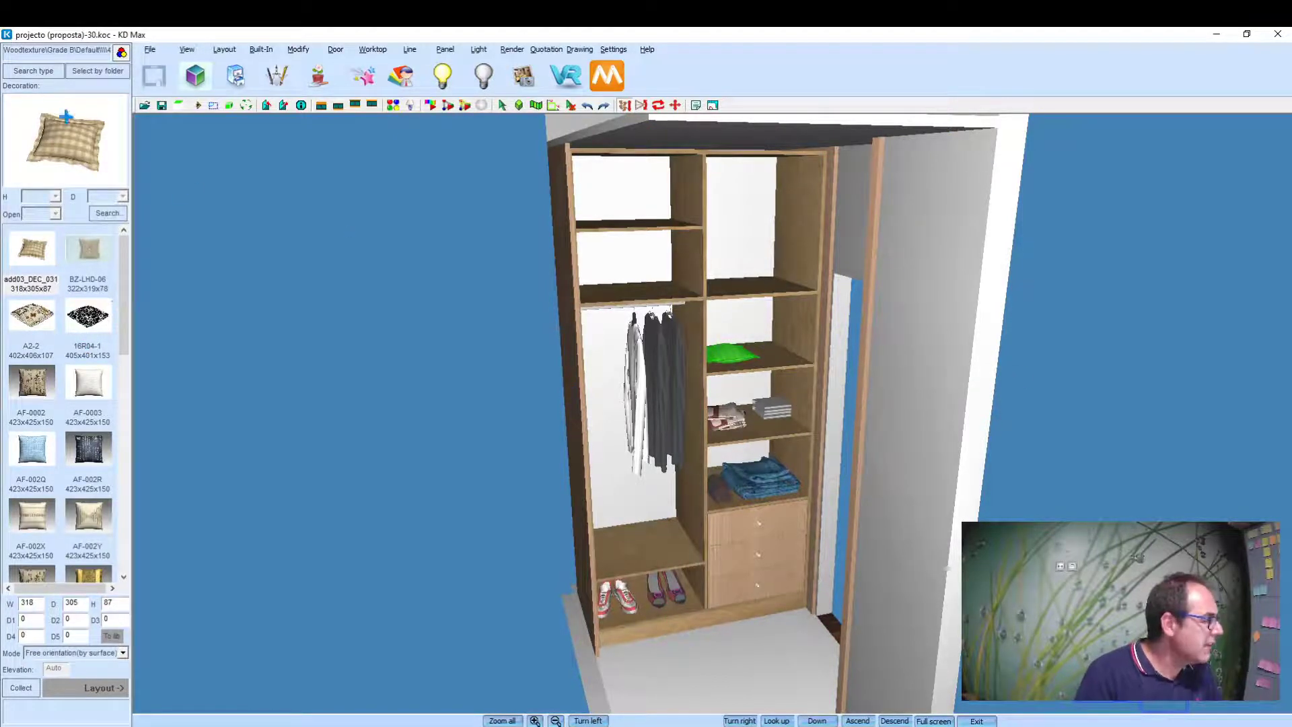
pyautogui.click(93, 70)
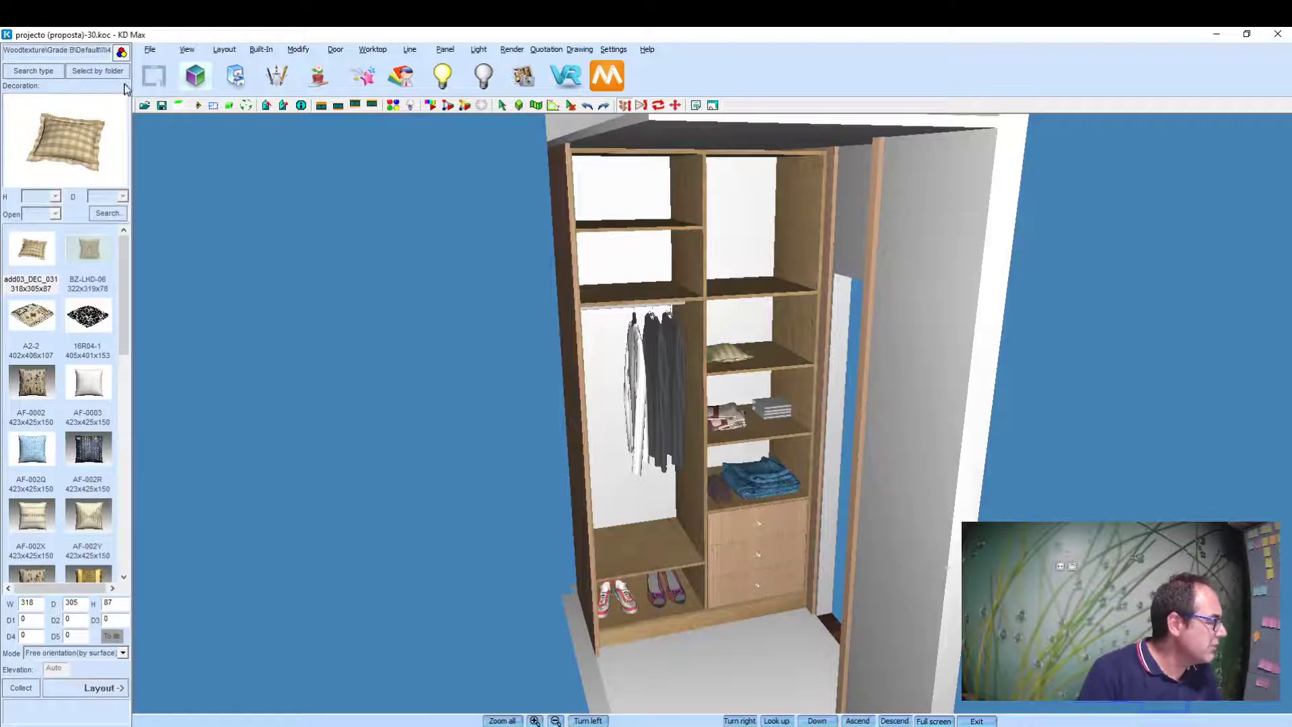
# Step: Load the Accessories & Decor > 06: Stationery collection, choosing the card-holder item
pyautogui.scroll(-3, 502, 444)
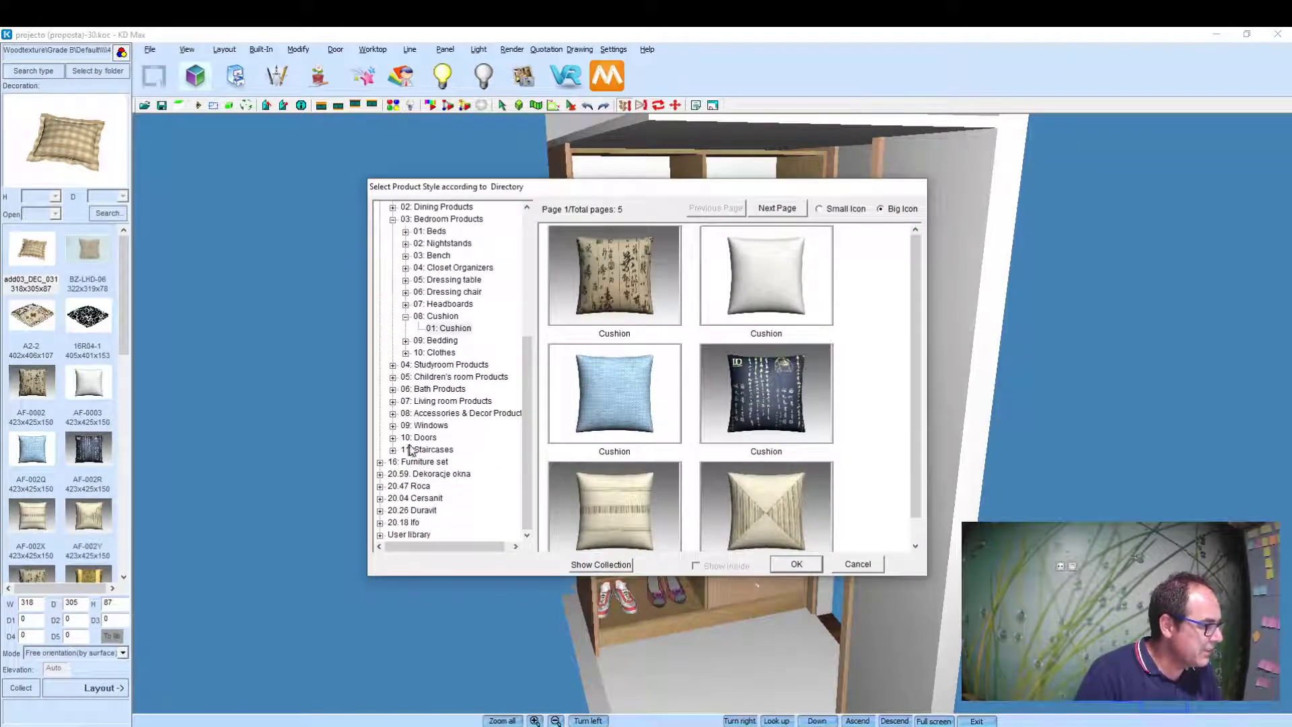
pyautogui.click(393, 413)
pyautogui.click(436, 426)
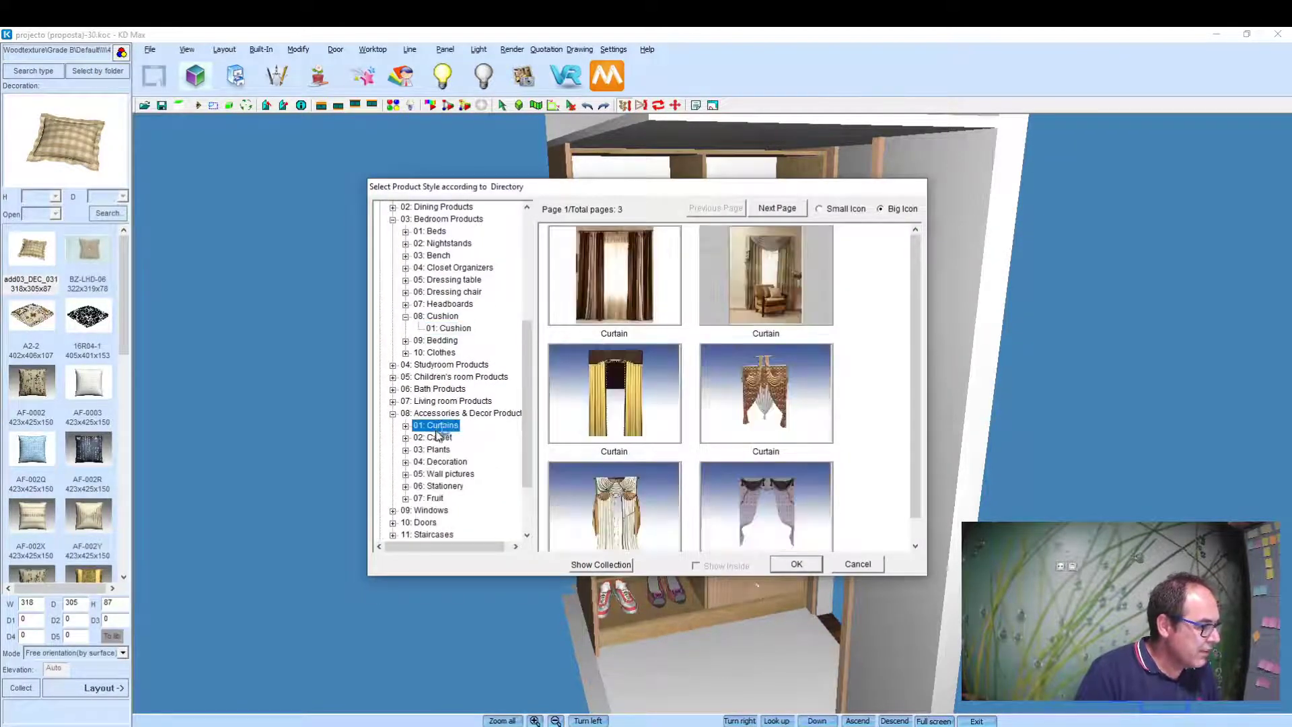
pyautogui.click(438, 450)
pyautogui.click(447, 463)
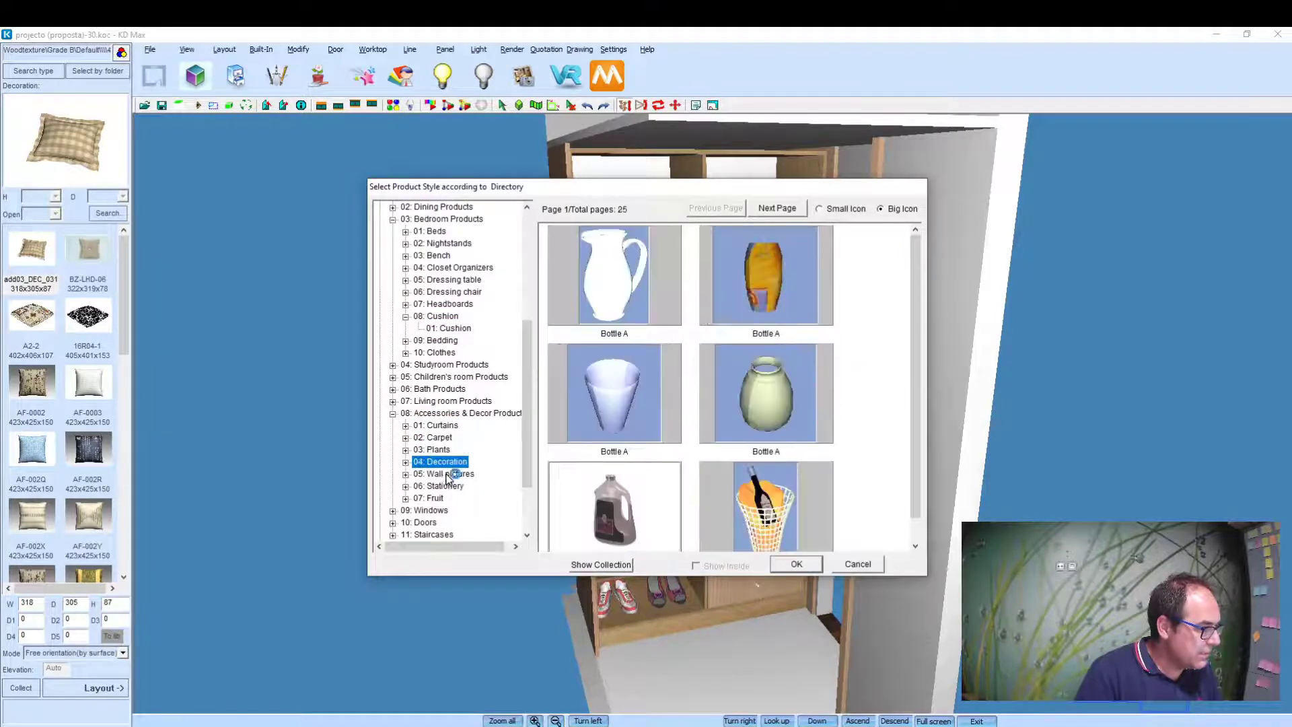
pyautogui.click(443, 474)
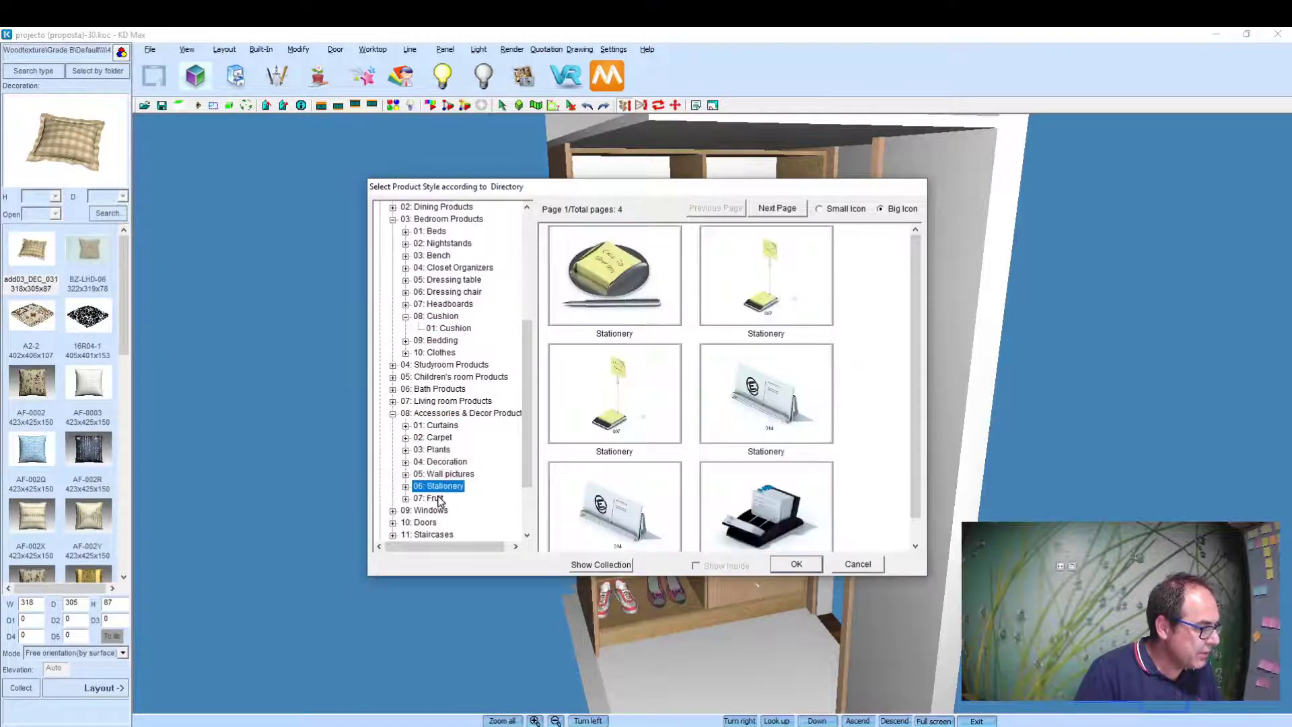
pyautogui.click(436, 498)
pyautogui.click(444, 486)
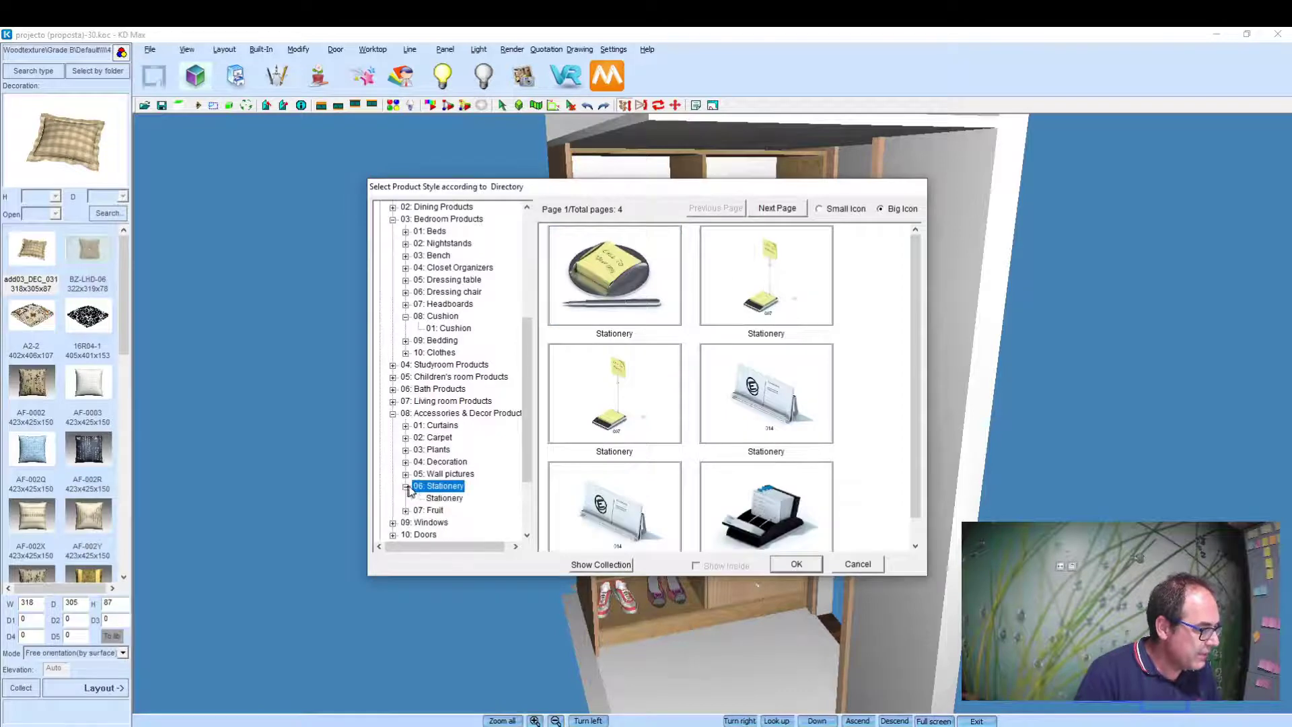
pyautogui.scroll(-2, 474, 479)
pyautogui.click(452, 427)
pyautogui.scroll(-1, 707, 441)
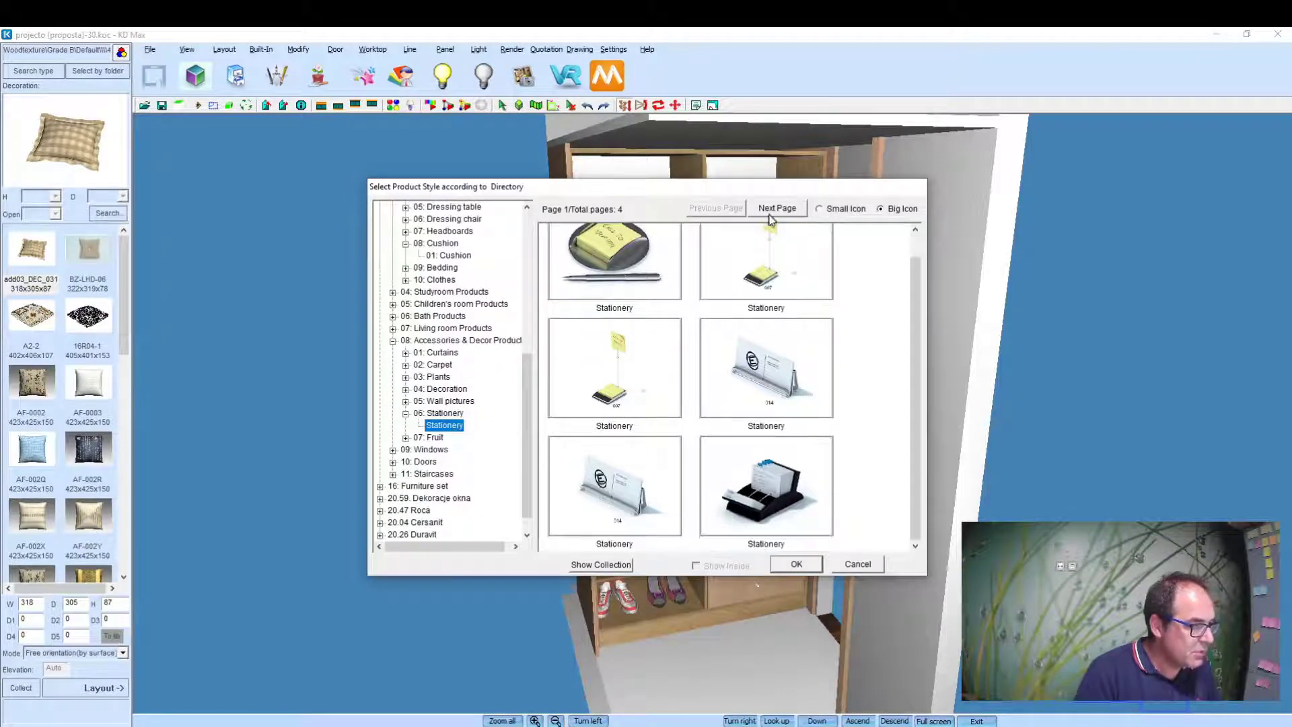
pyautogui.click(786, 504)
pyautogui.click(796, 565)
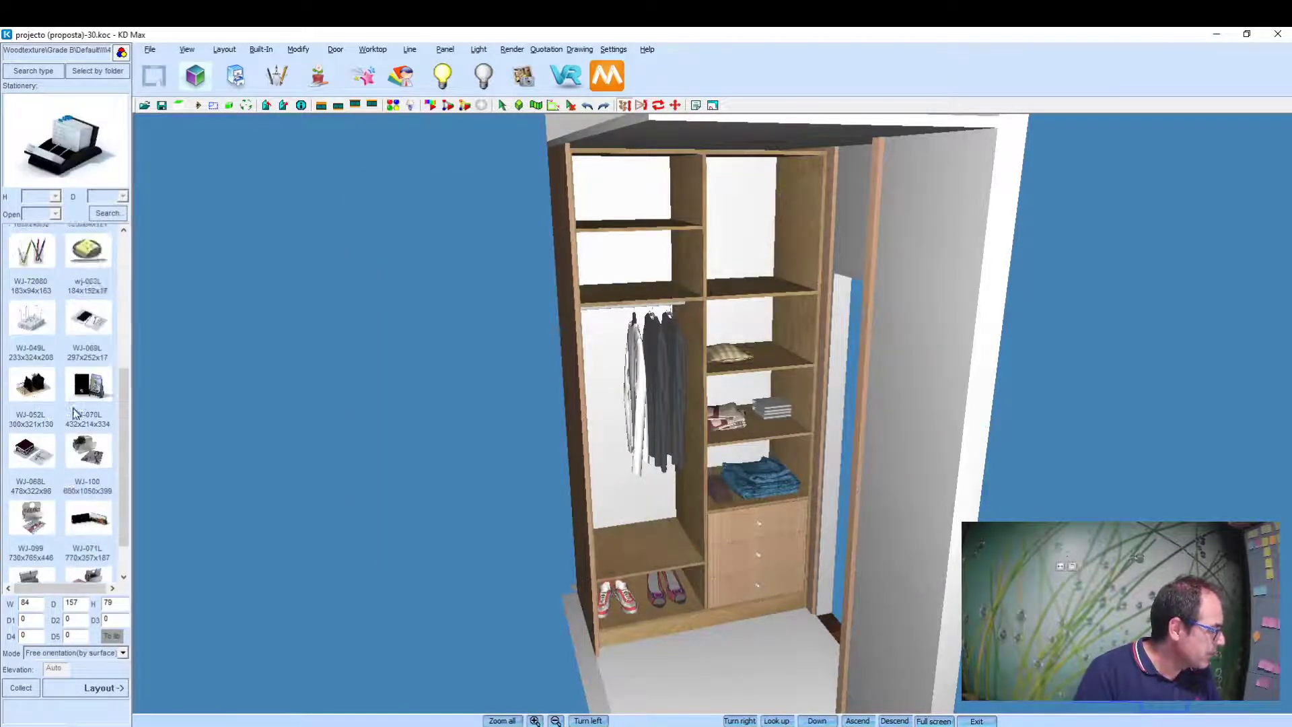
# Step: Place the WJ-052L stationery organizer, rotated twice, on the shelf beside the cushion
pyautogui.scroll(-2, 54, 471)
pyautogui.click(52, 542)
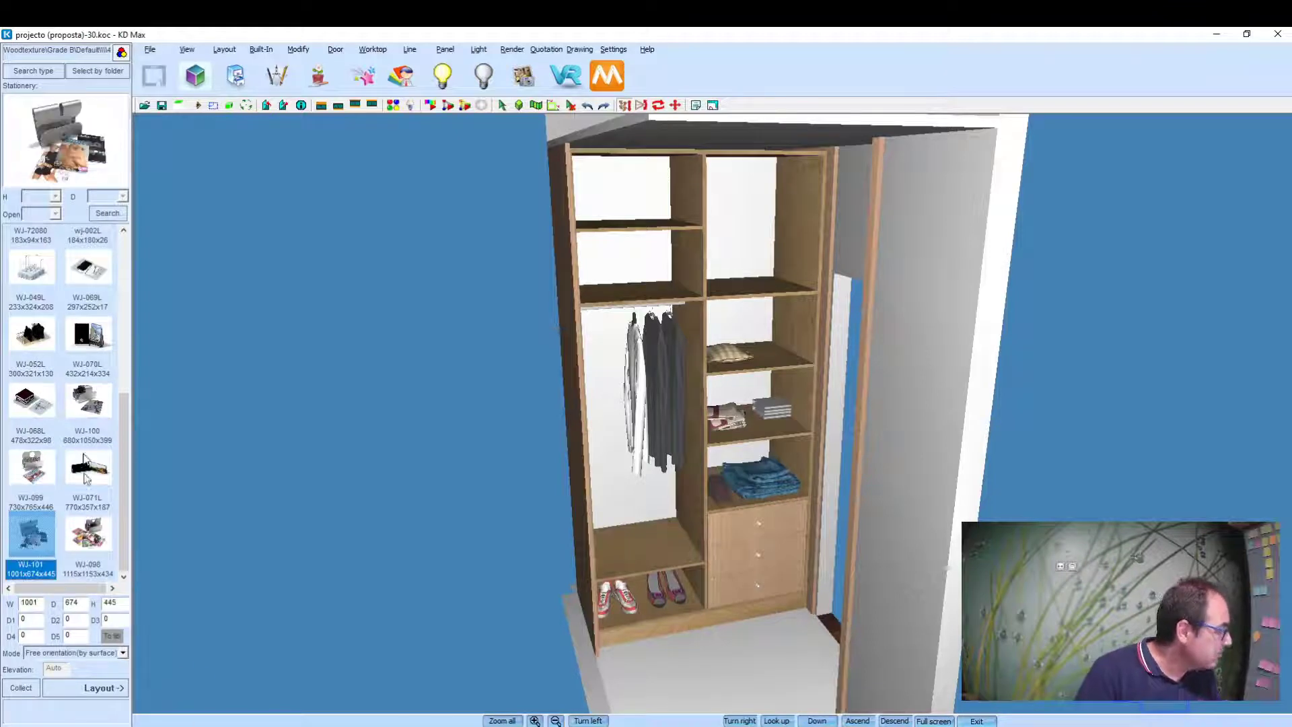
pyautogui.click(88, 336)
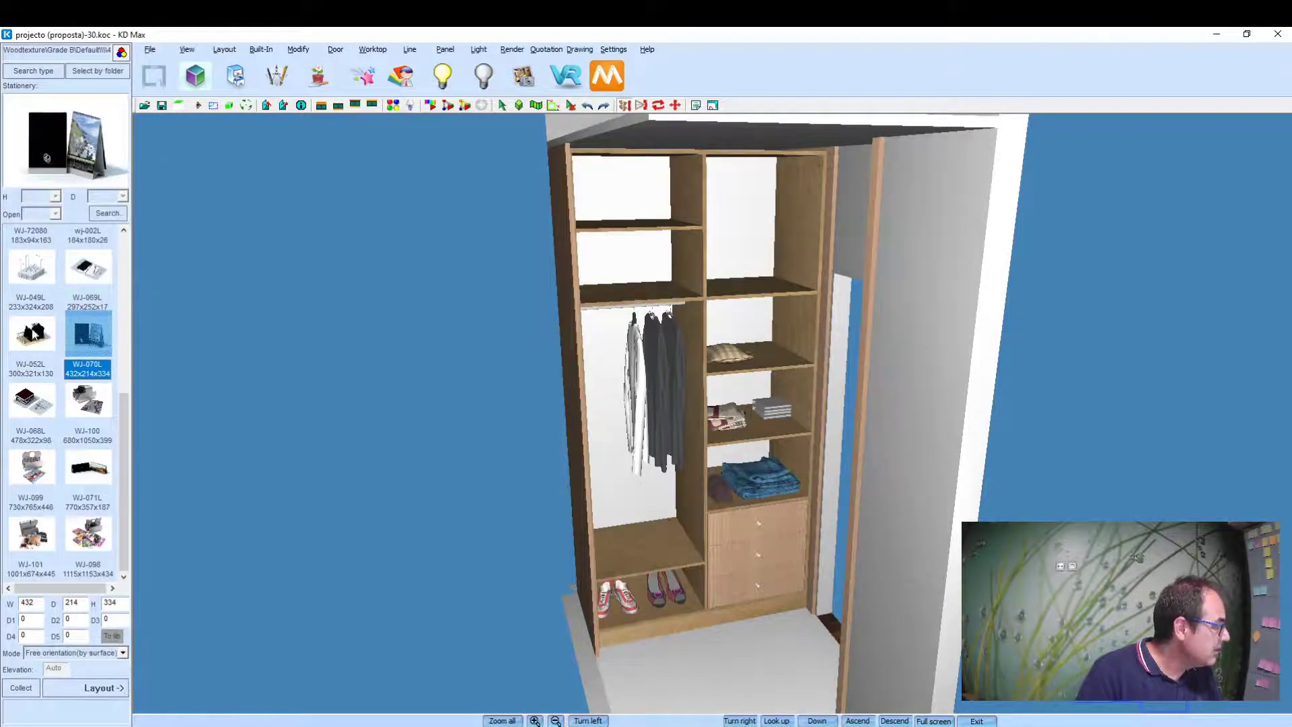
pyautogui.click(34, 335)
pyautogui.click(103, 687)
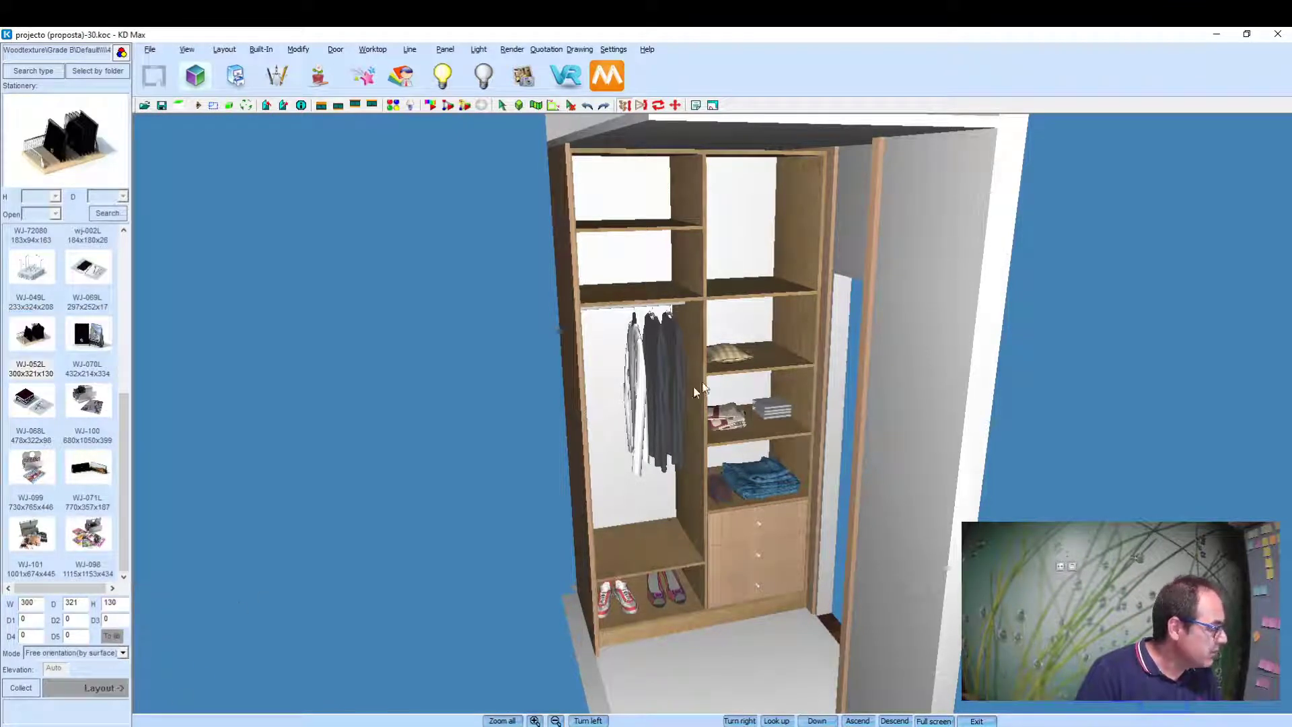
pyautogui.press('space')
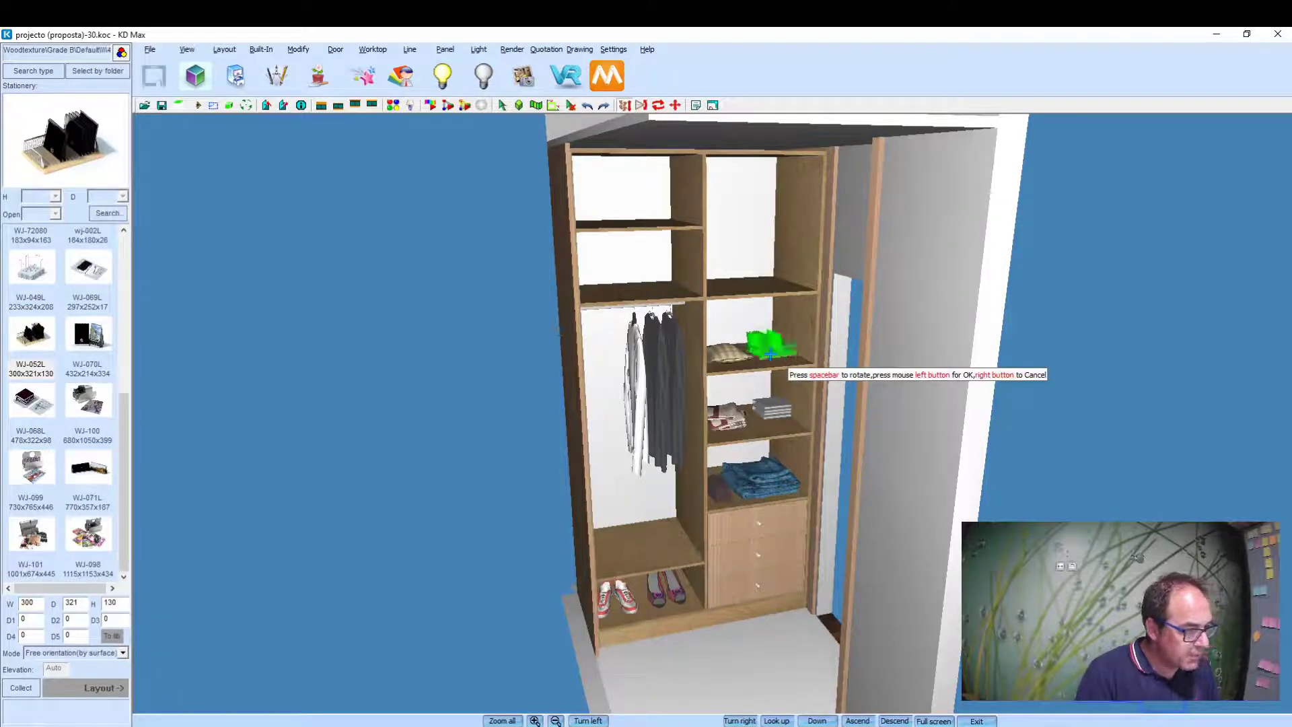
pyautogui.press('space')
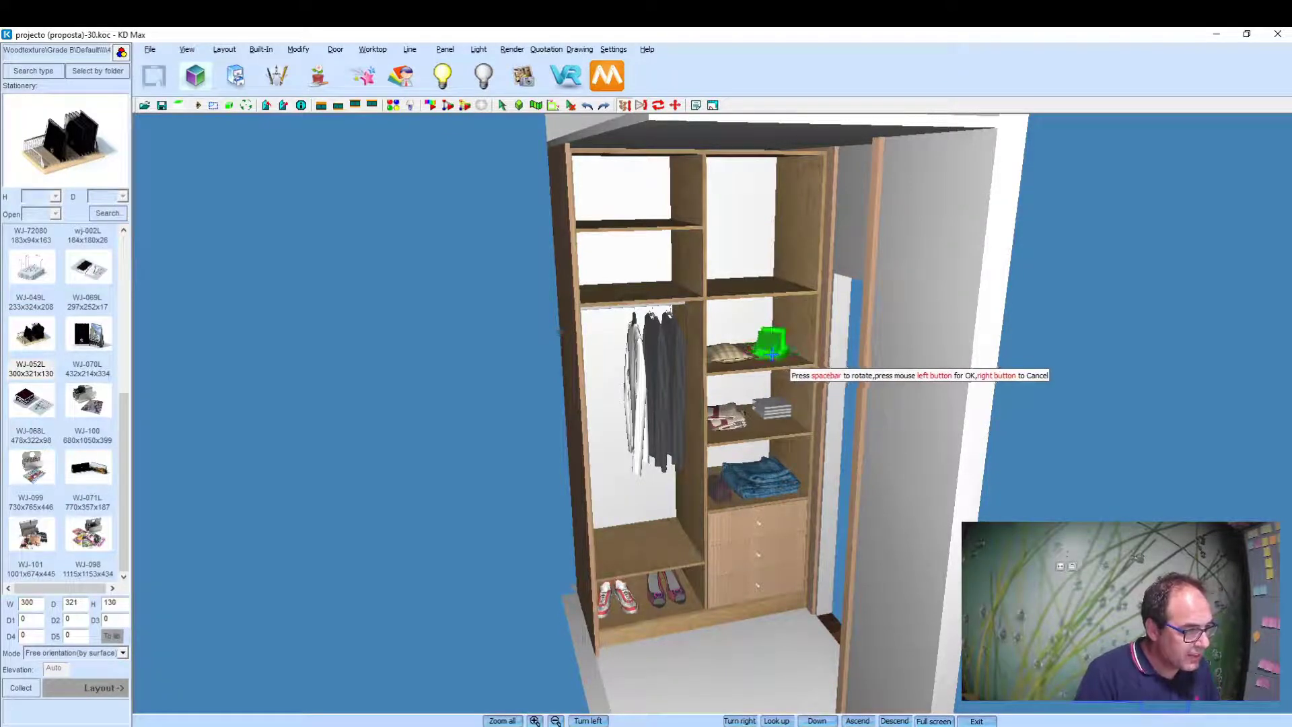
pyautogui.click(773, 353)
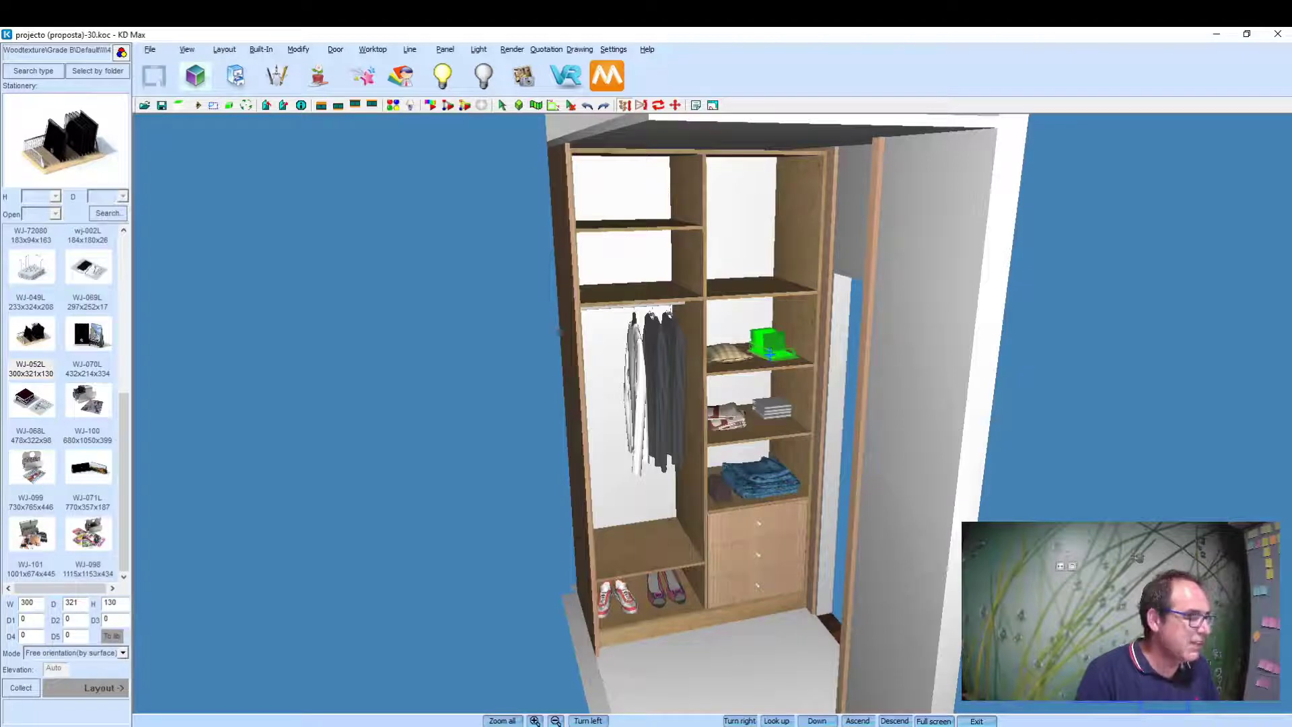
# Step: Load the Bedroom Products > Clothes > Other Decor Decorative Case collection into the library
pyautogui.click(97, 72)
pyautogui.scroll(-3, 457, 418)
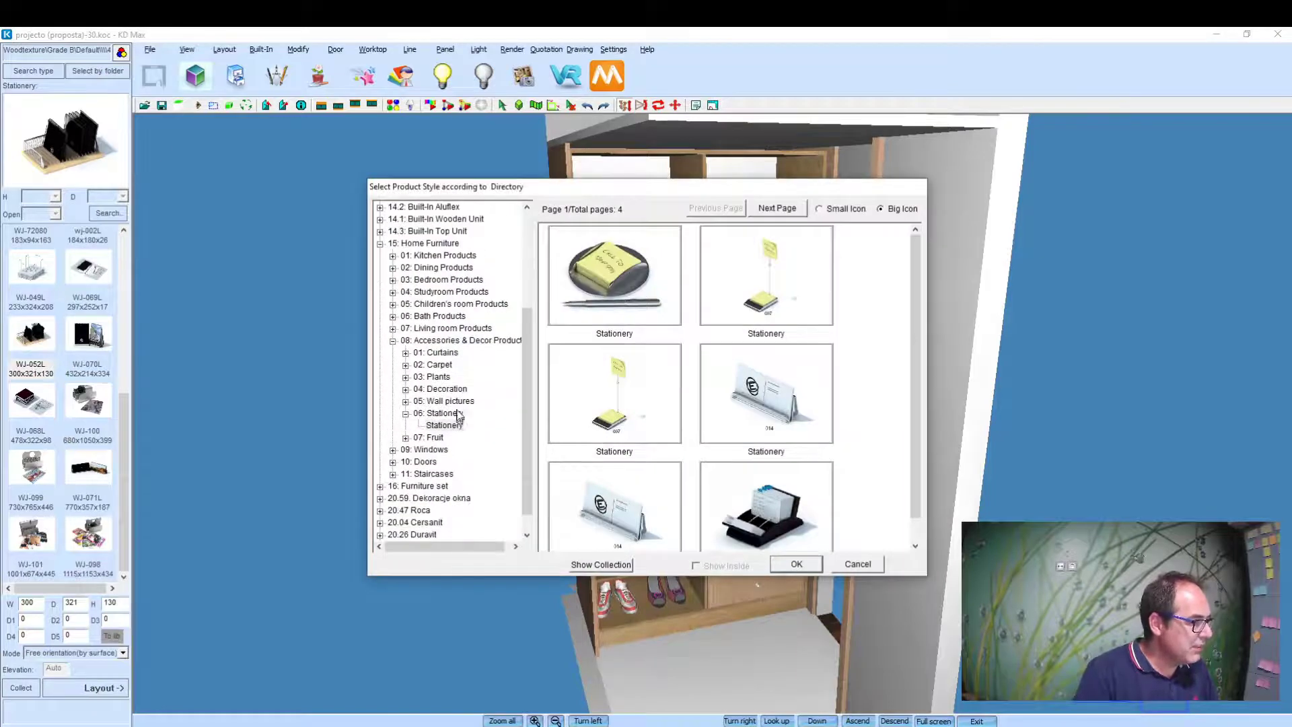
pyautogui.click(393, 280)
pyautogui.click(441, 402)
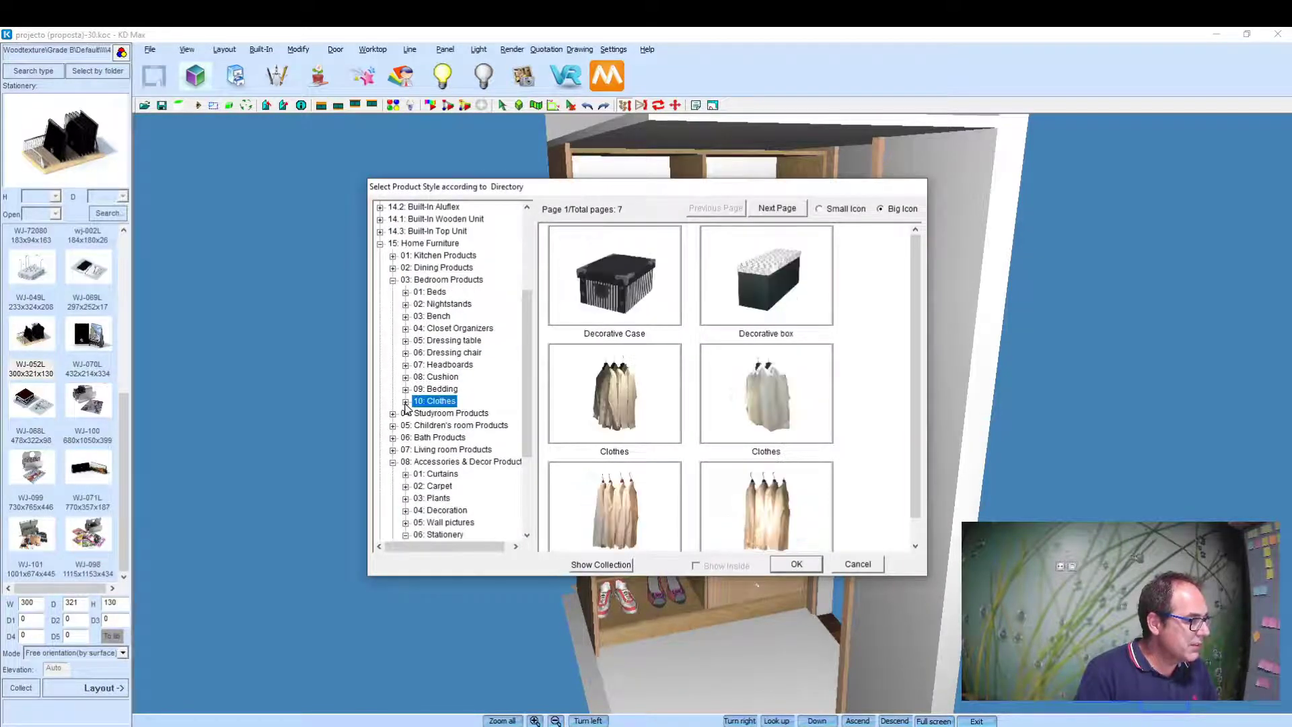
pyautogui.click(448, 413)
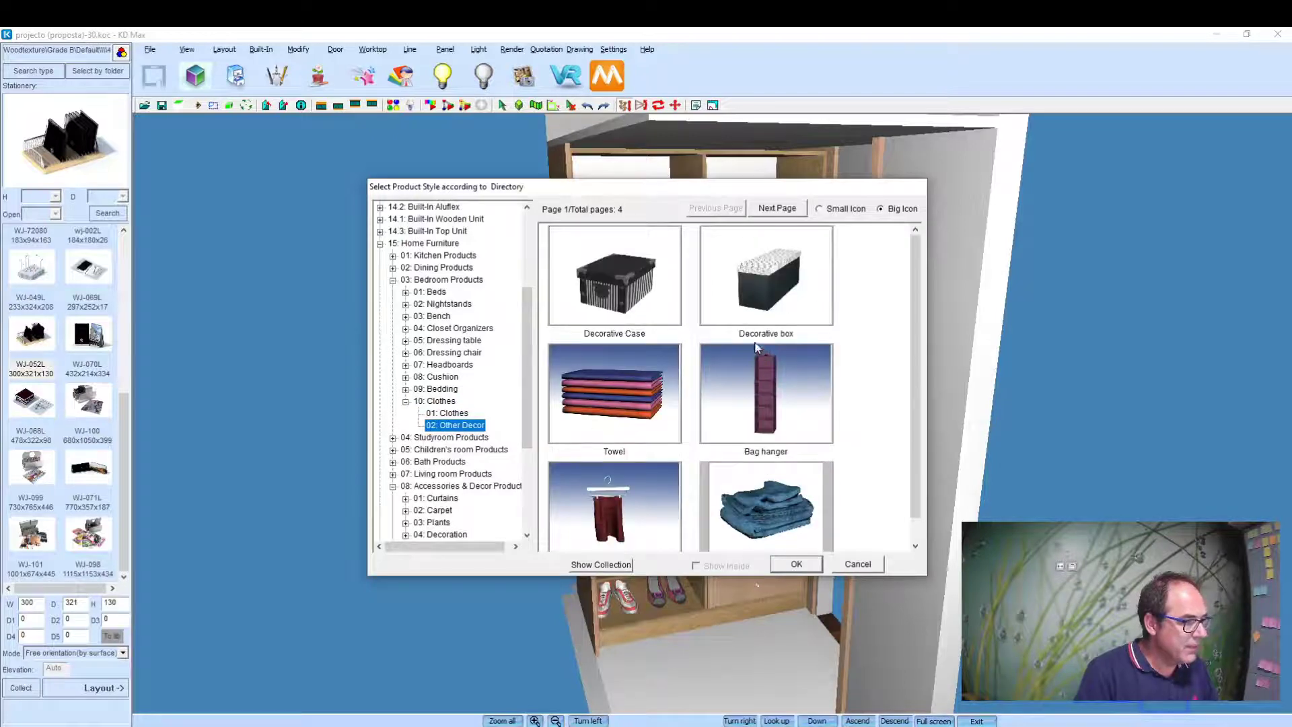
pyautogui.click(643, 308)
pyautogui.click(821, 568)
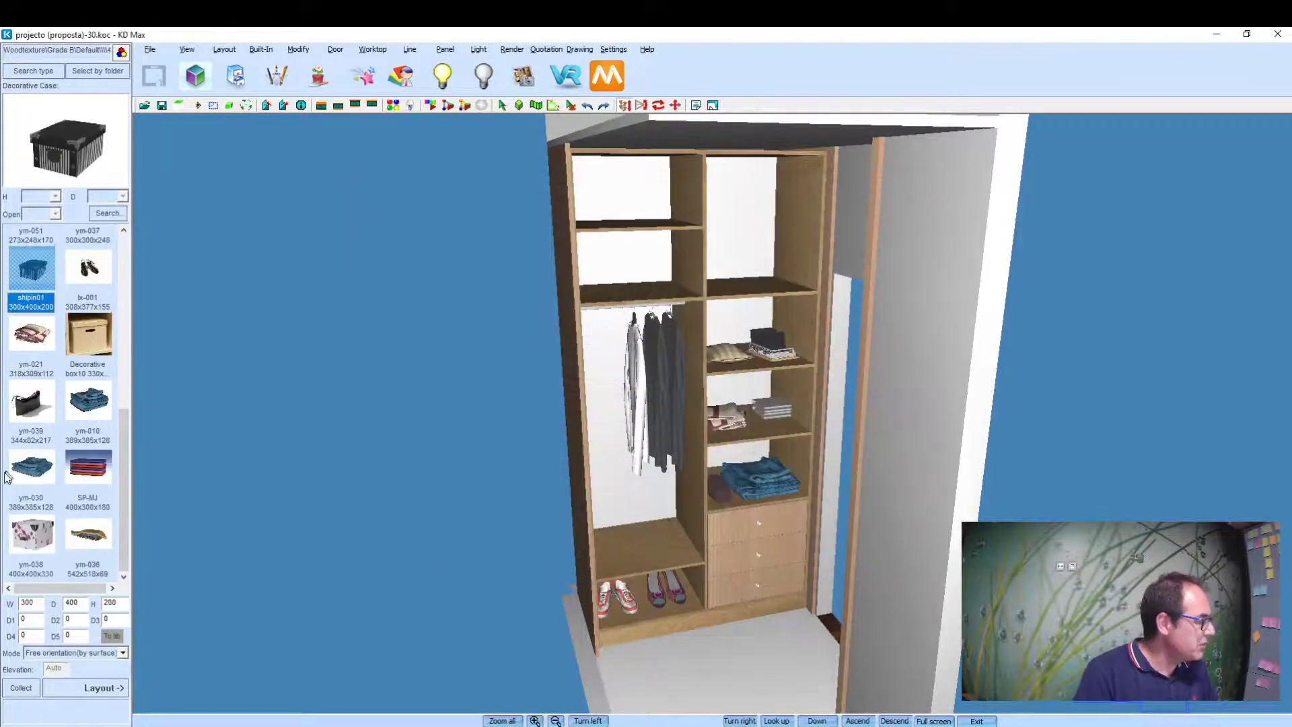
# Step: Place the striped shipin01 box and ym-036 folded clothes on the upper-left shelves
pyautogui.click(127, 688)
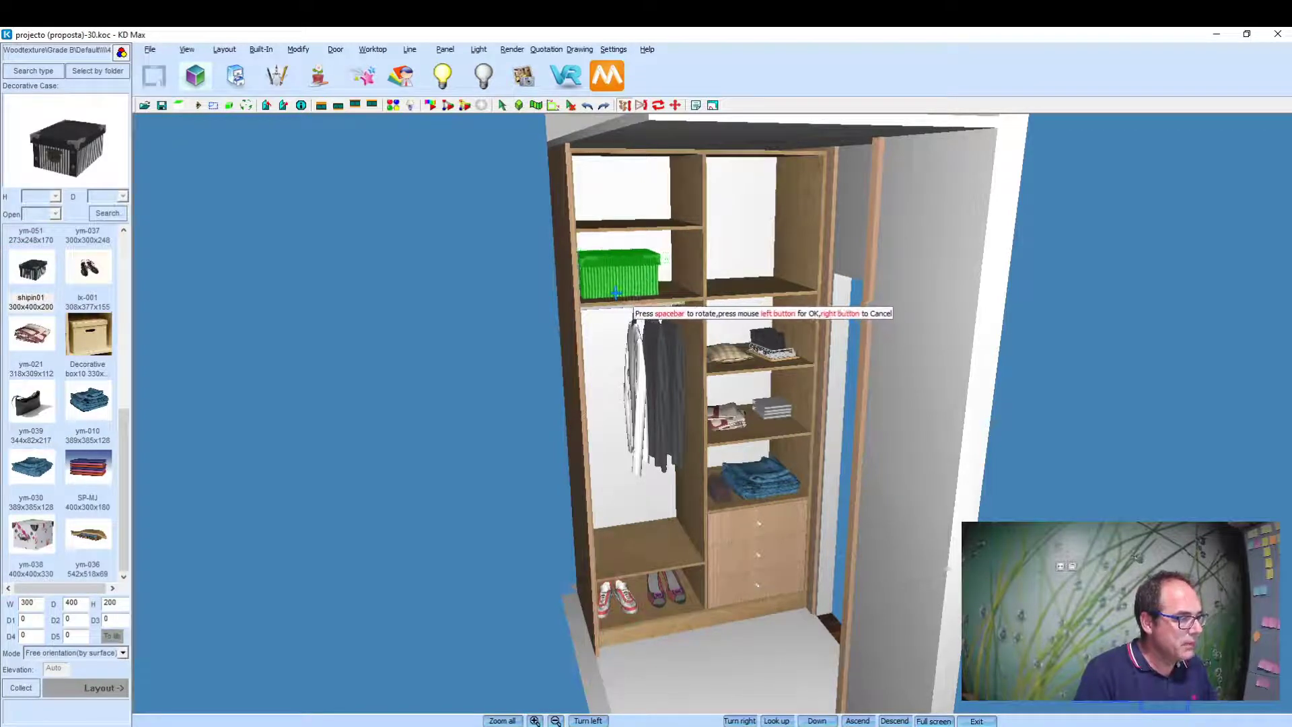
pyautogui.click(615, 293)
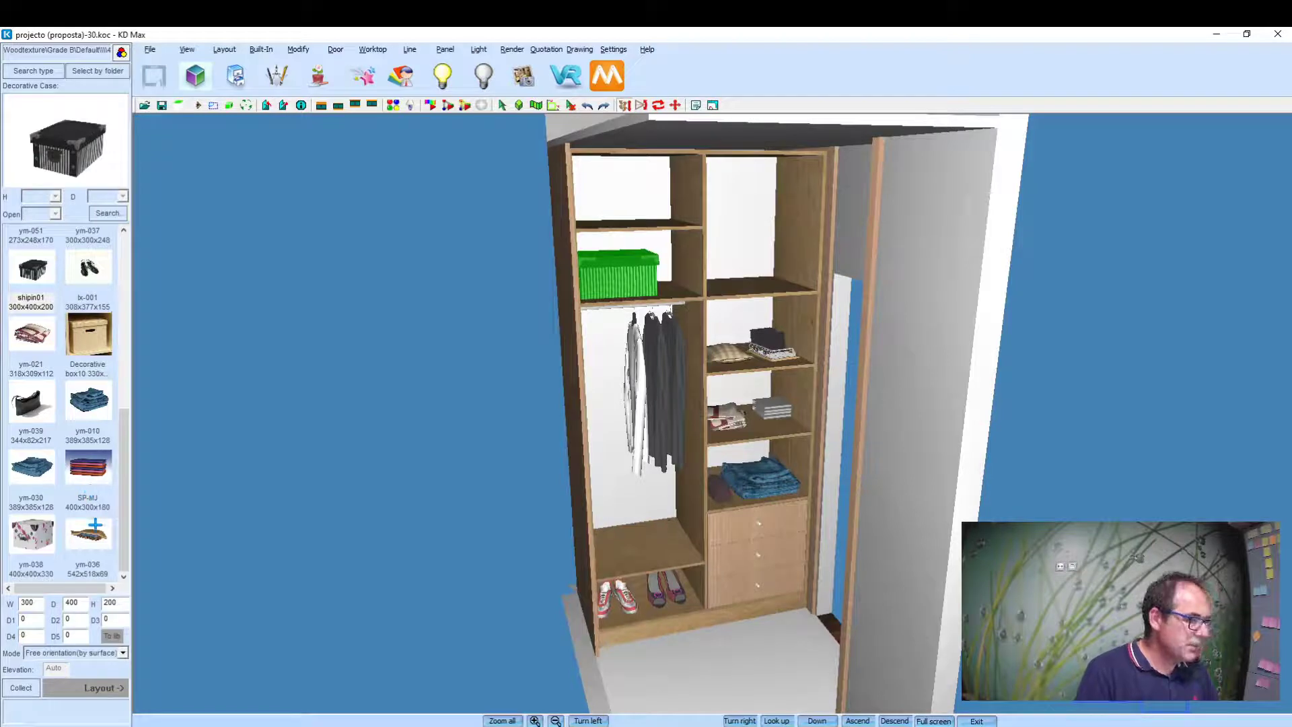
pyautogui.click(91, 559)
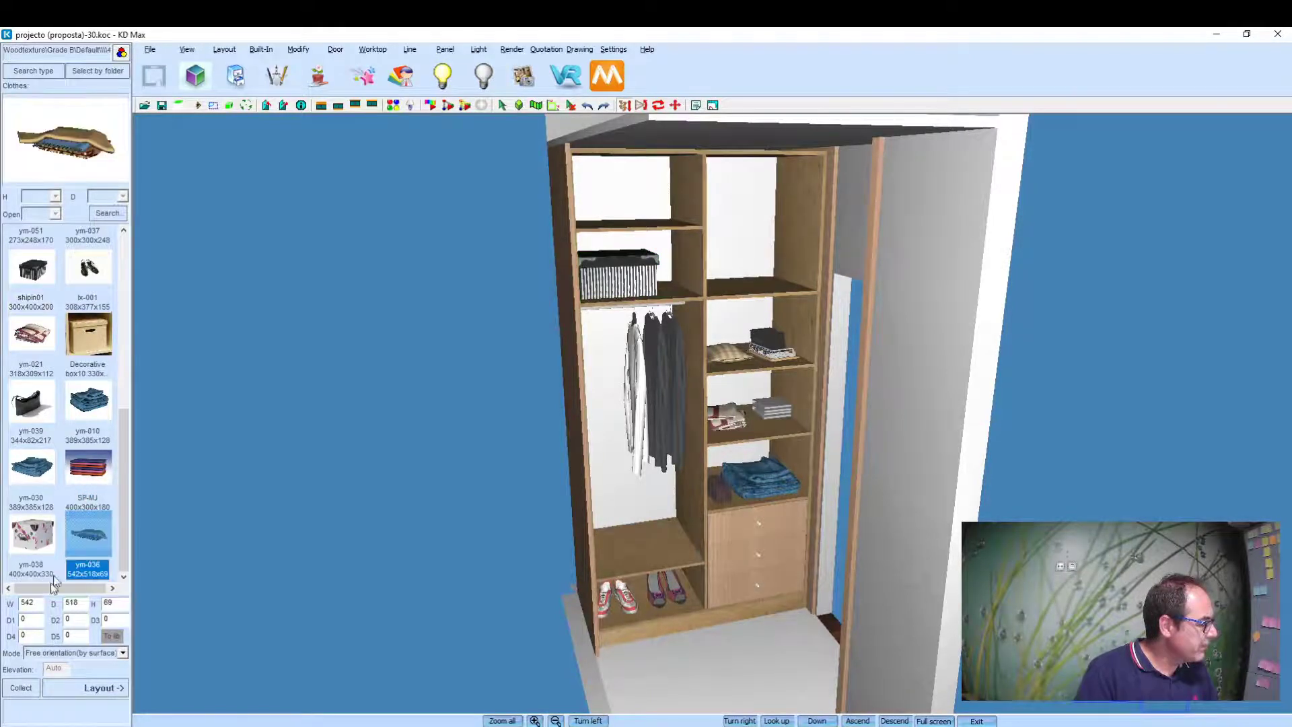
pyautogui.click(100, 688)
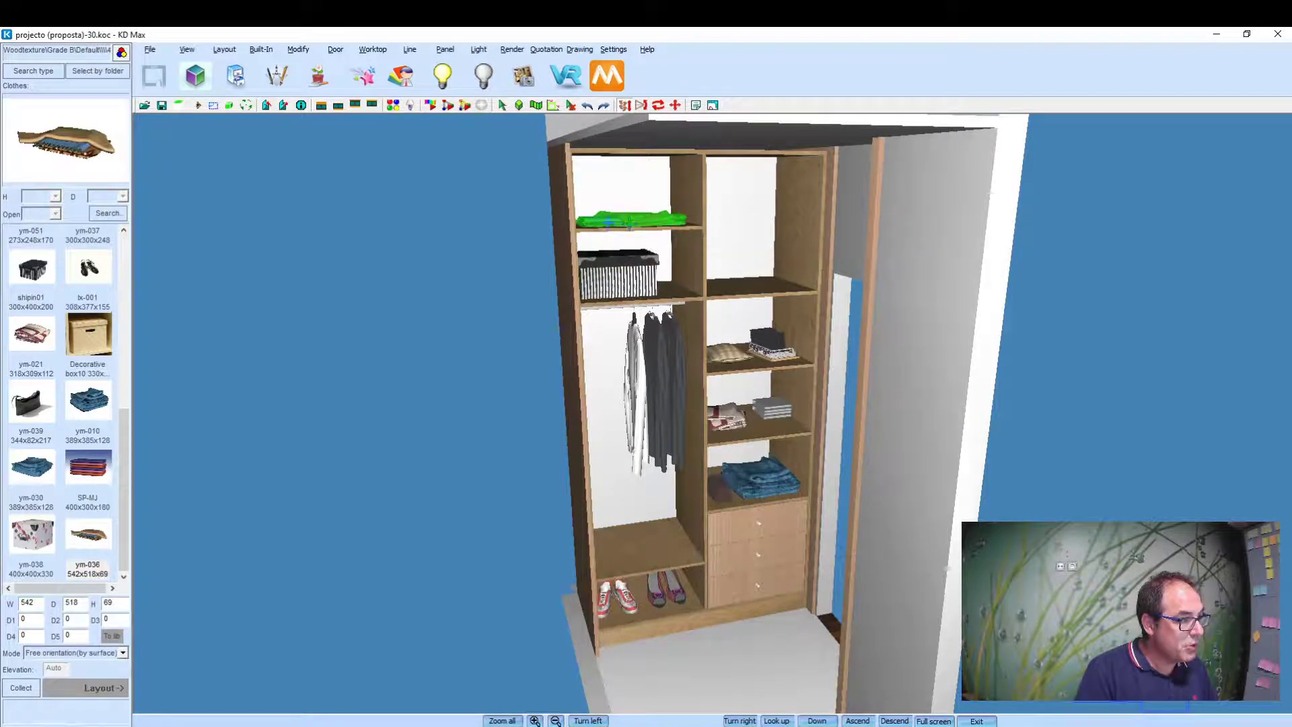
pyautogui.click(629, 222)
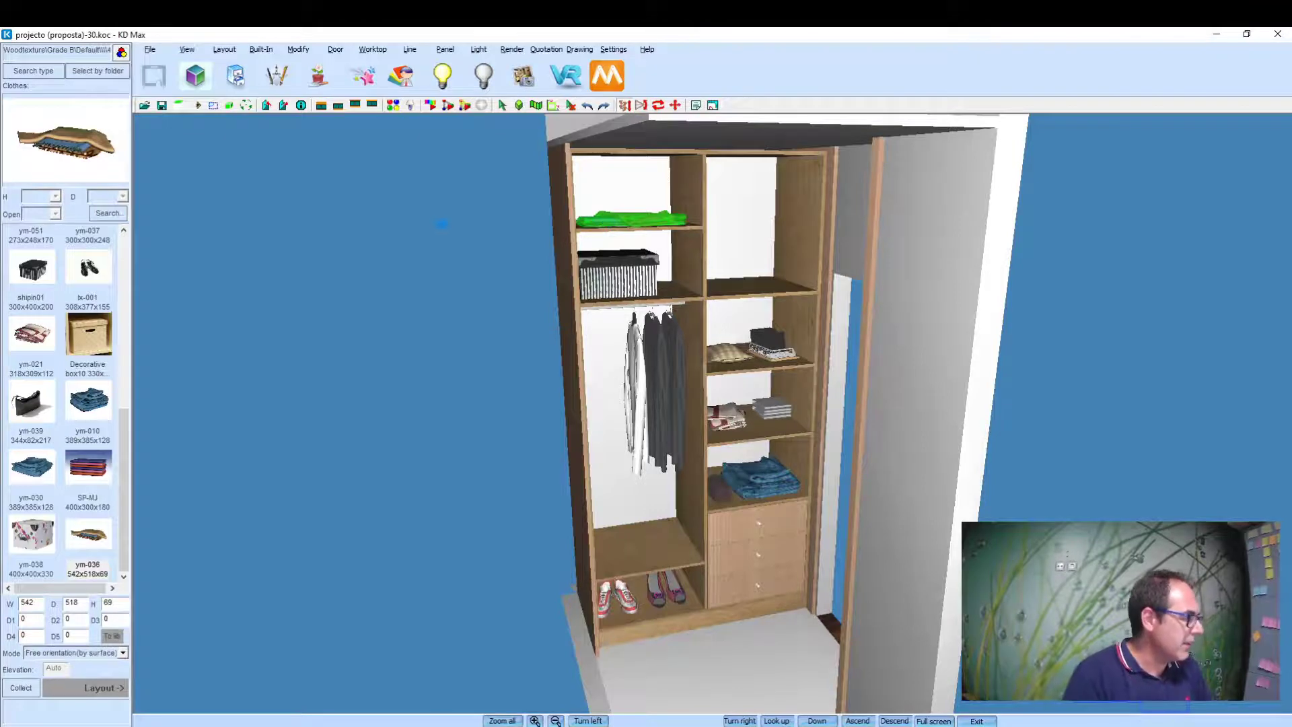
# Step: Place the beige Decorative box10 on the upper-right shelf
pyautogui.click(94, 338)
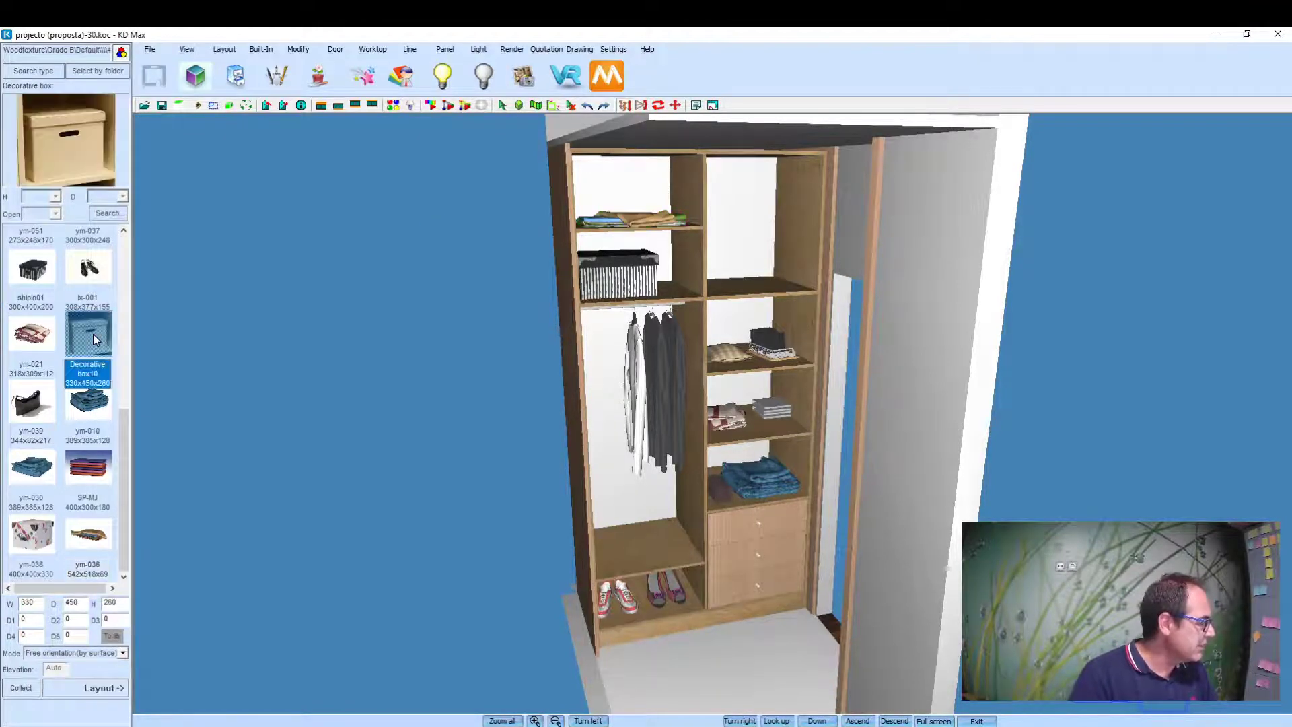
pyautogui.click(87, 688)
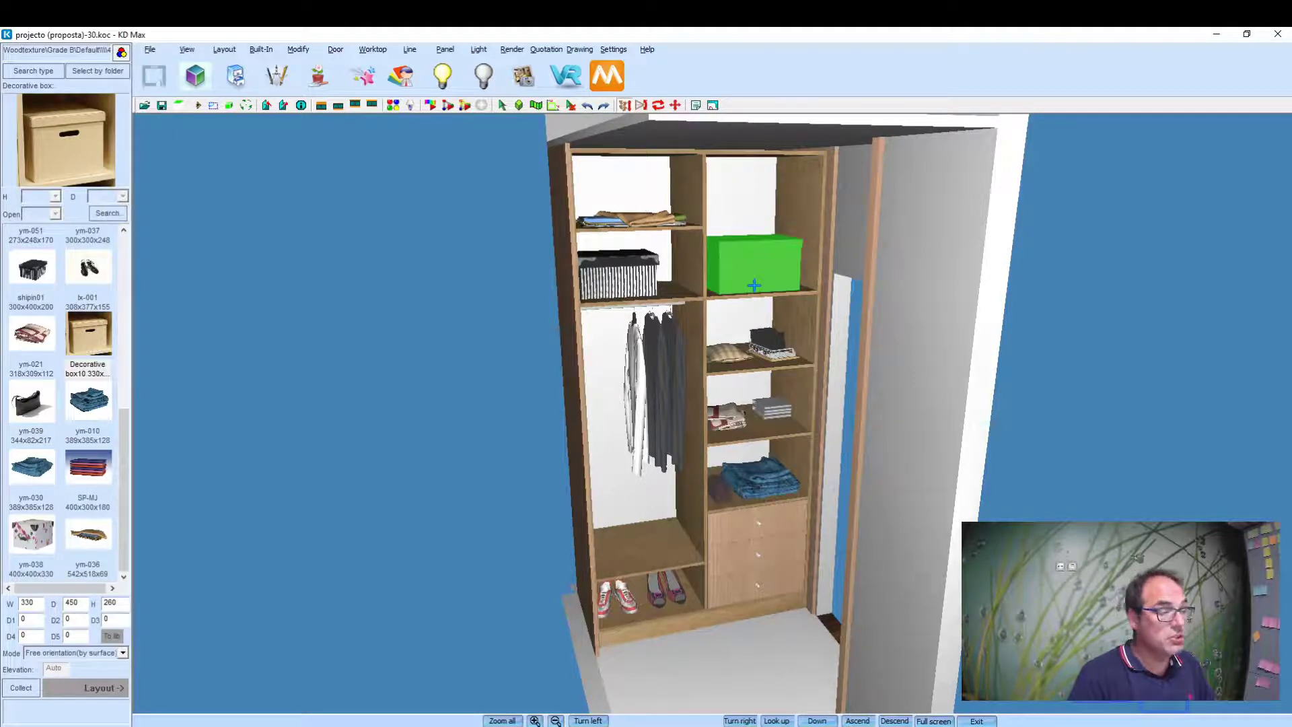
pyautogui.click(876, 651)
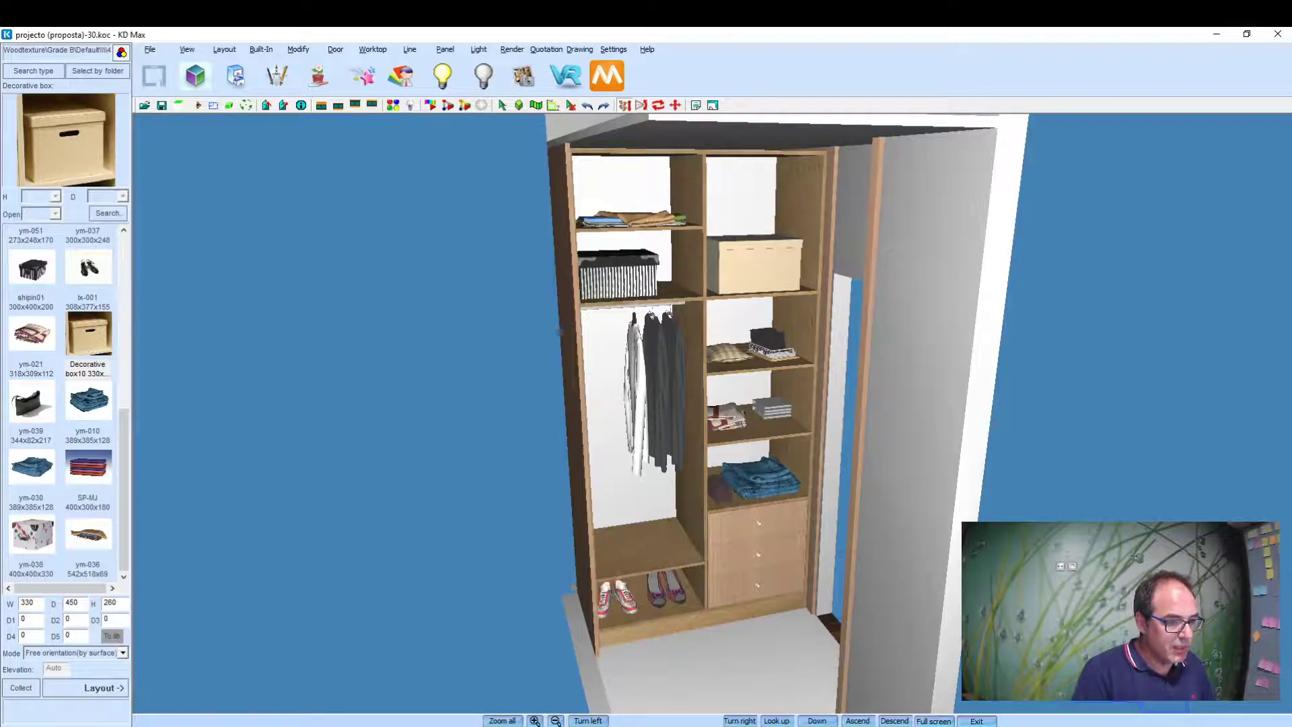
pyautogui.scroll(3, 673, 404)
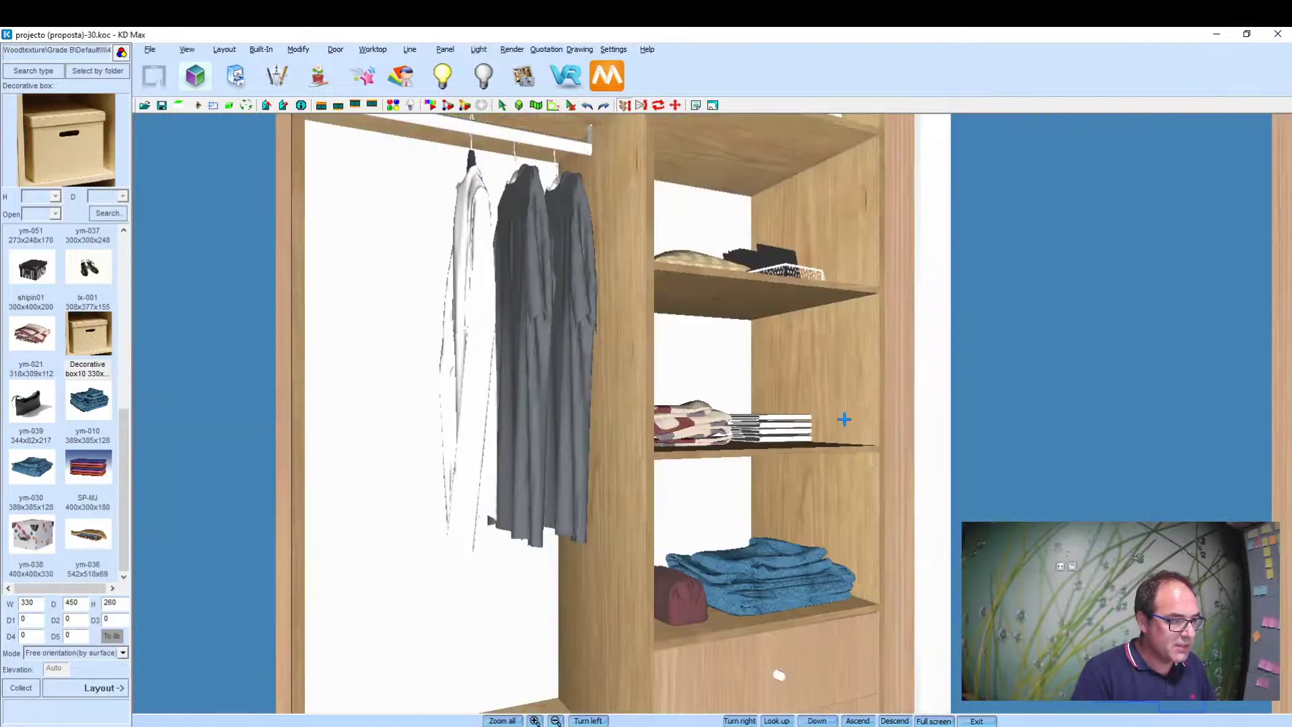
pyautogui.scroll(-1, 673, 404)
pyautogui.scroll(-2, 919, 327)
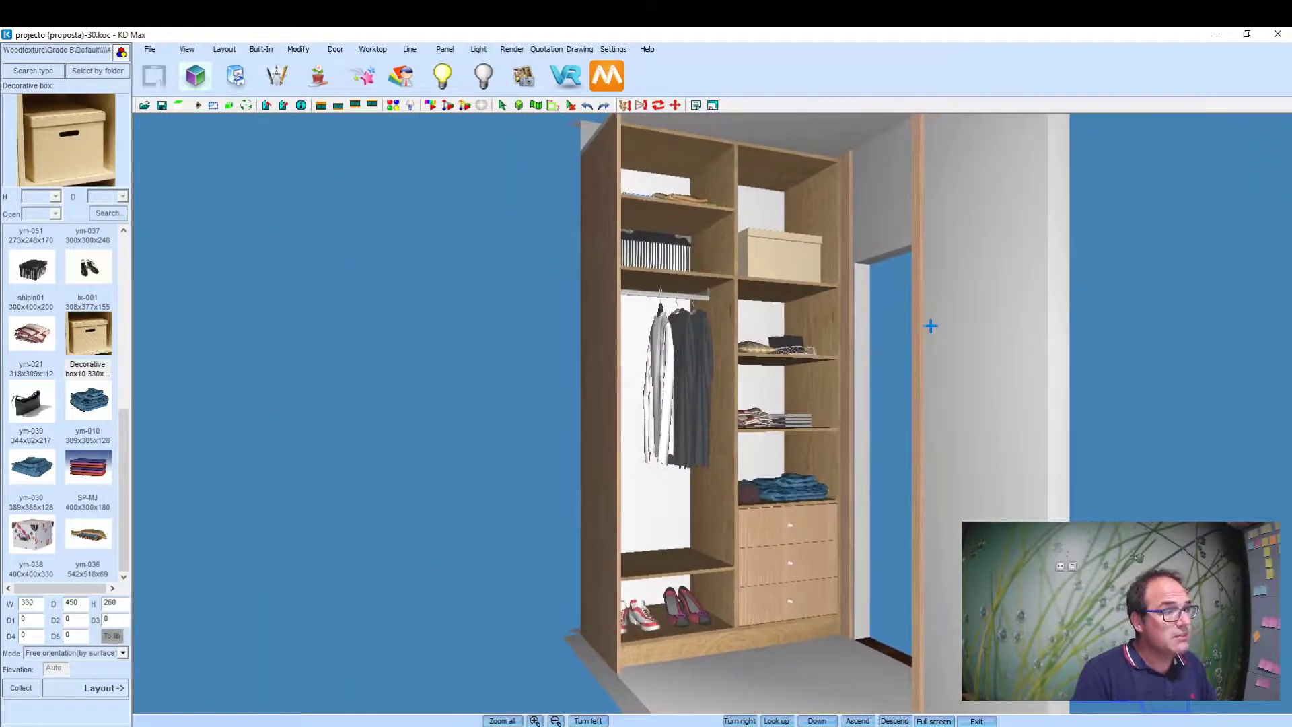